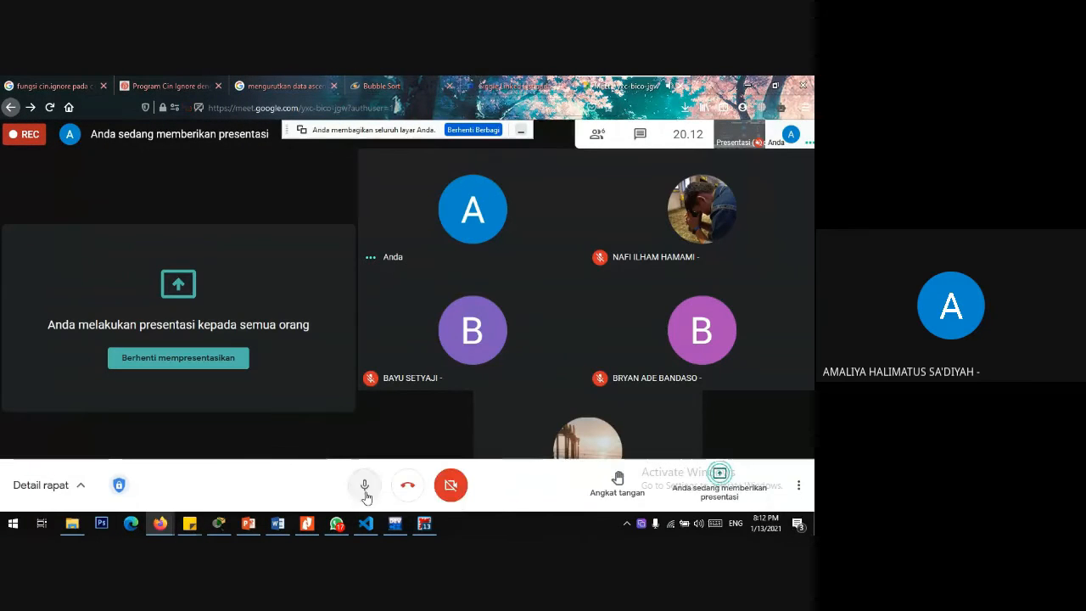
Switch to Maple 13, maximize its window and enter the restart command in the blank document.
click(429, 519)
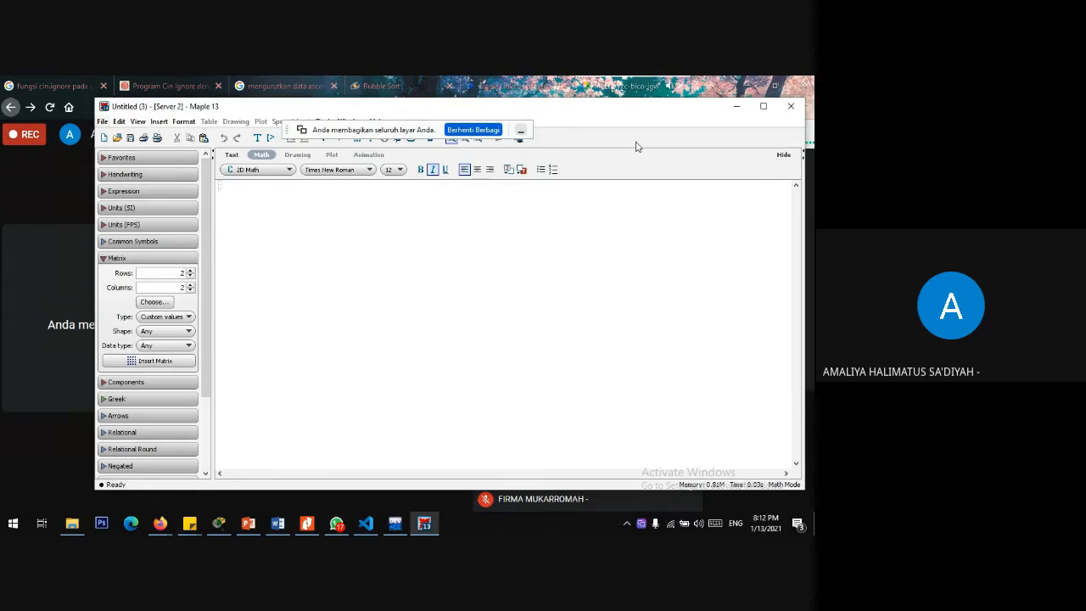
click(759, 111)
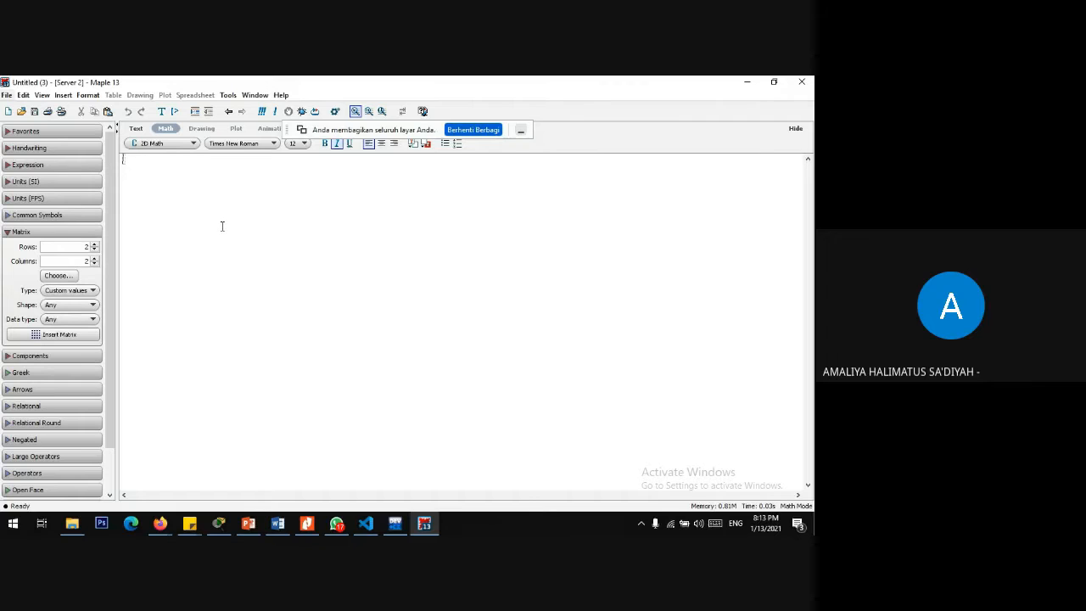
text(restart:)
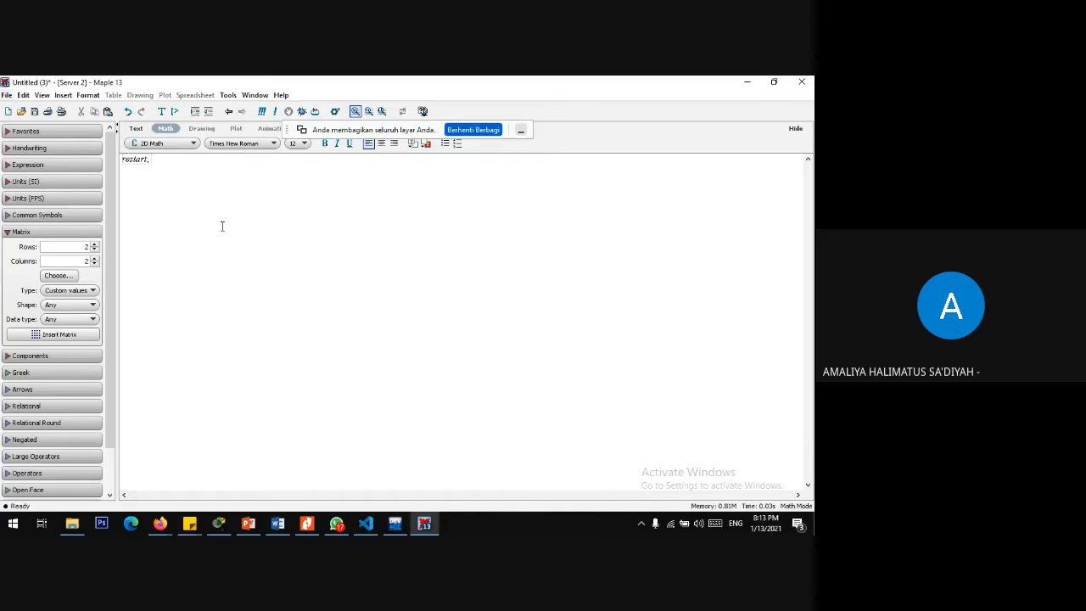
key(Return)
Try to load the linear algebra package by running with(Linear Algebra): below the restart command.
text(with(Linear Algeb)
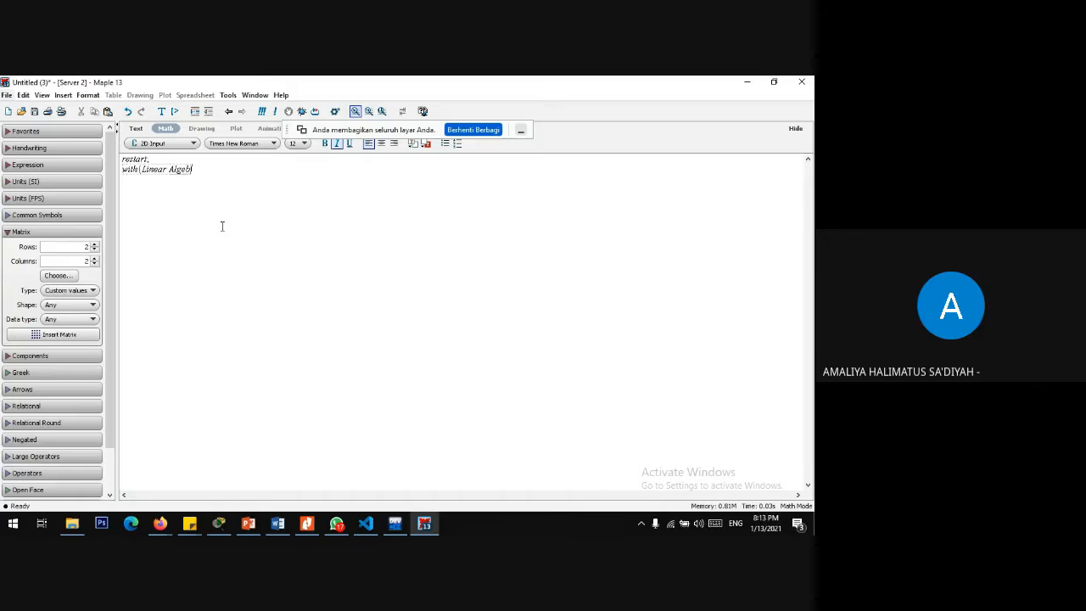
text(ra))
text())
text(:)
key(Return)
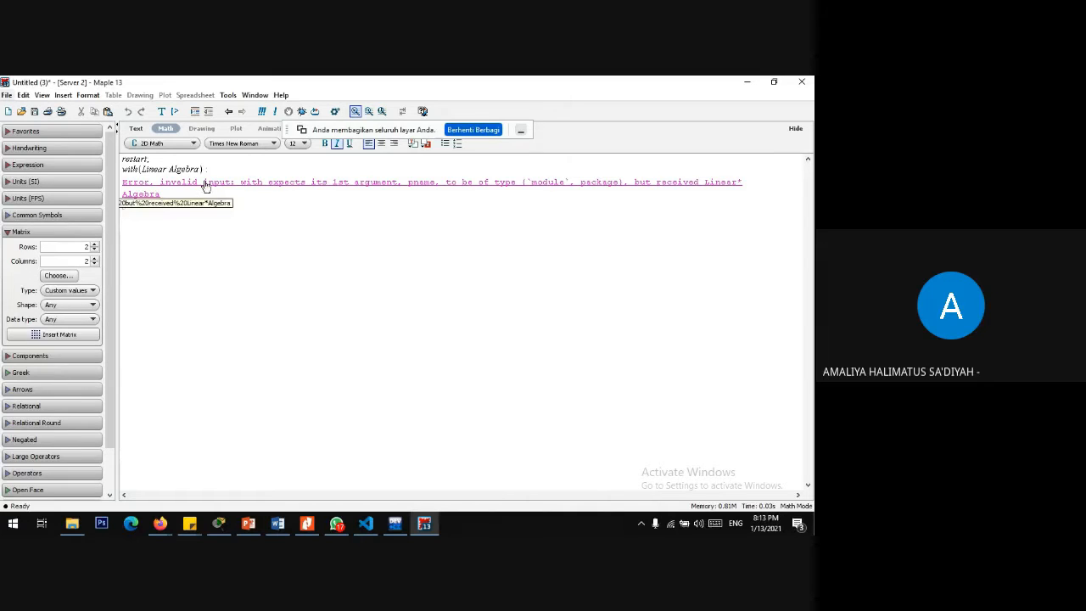
Replace the package name in the with command by linalg and run the line again.
drag(206, 169, 165, 171)
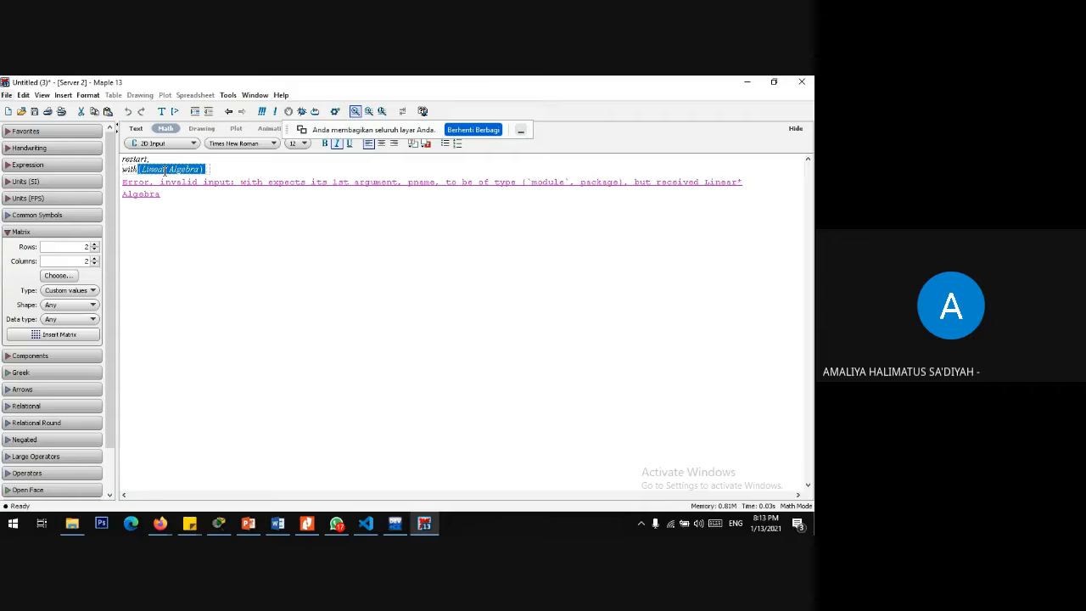
key(Delete)
text((Linalg)
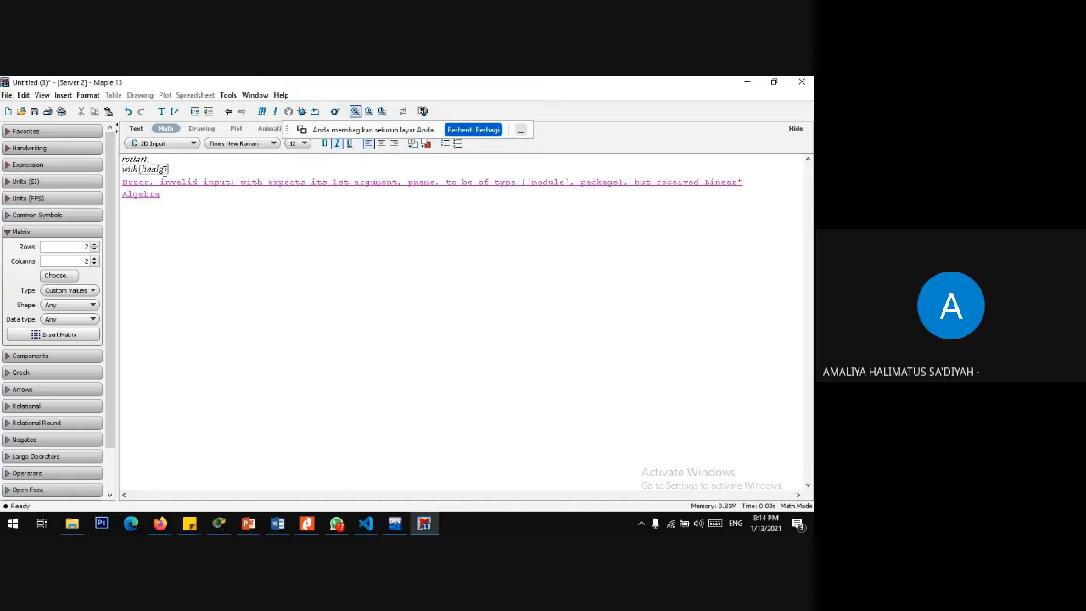
key(Return)
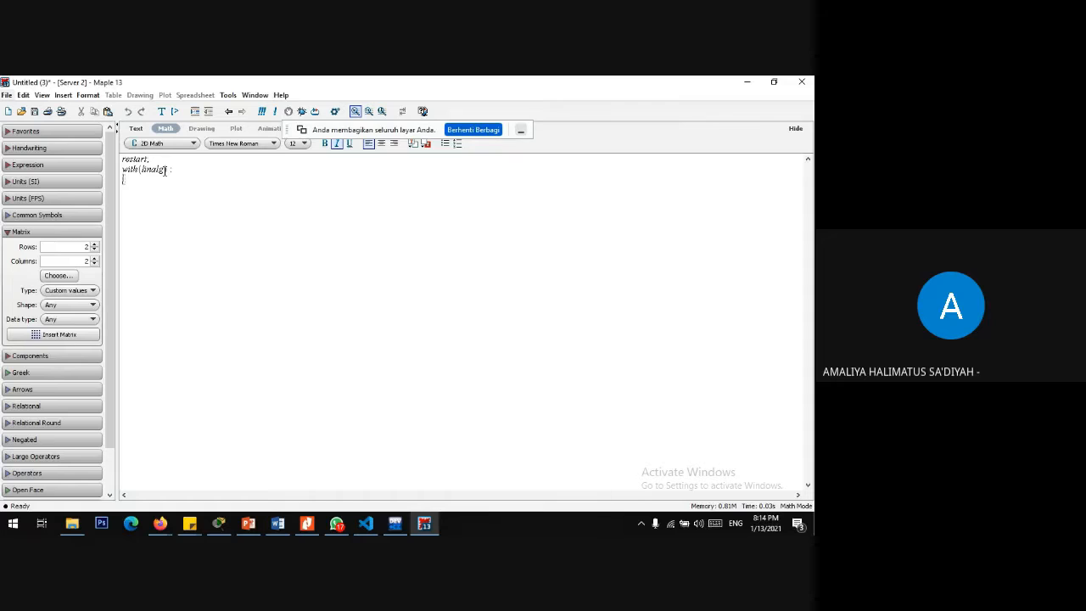
Start the assignment A := with a 2 by 2 matrix and fill its first row with 2 and 1.
text(A :=)
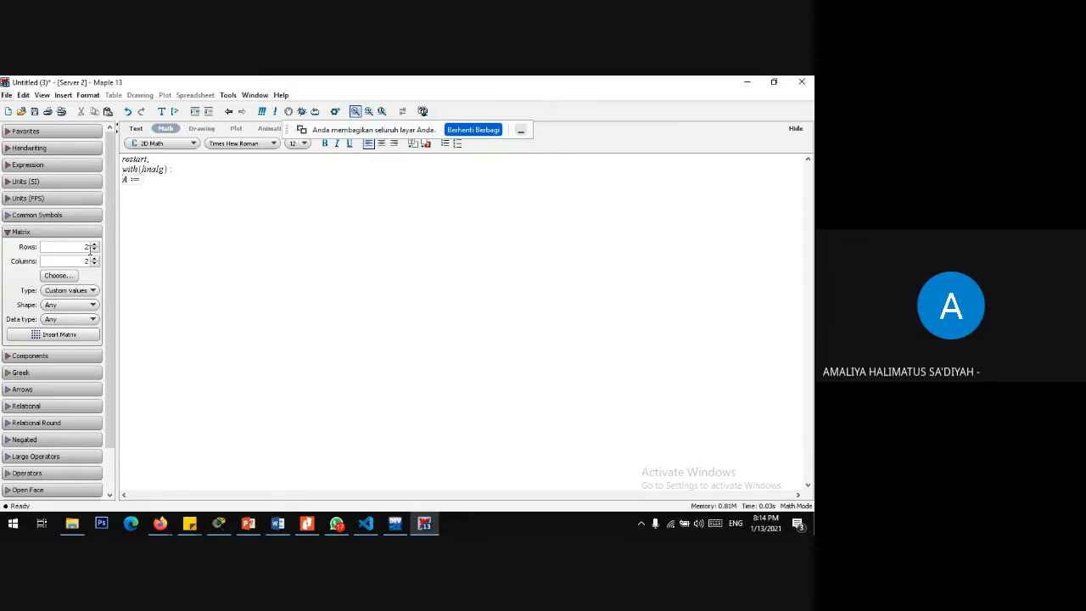
double_click(86, 247)
click(59, 335)
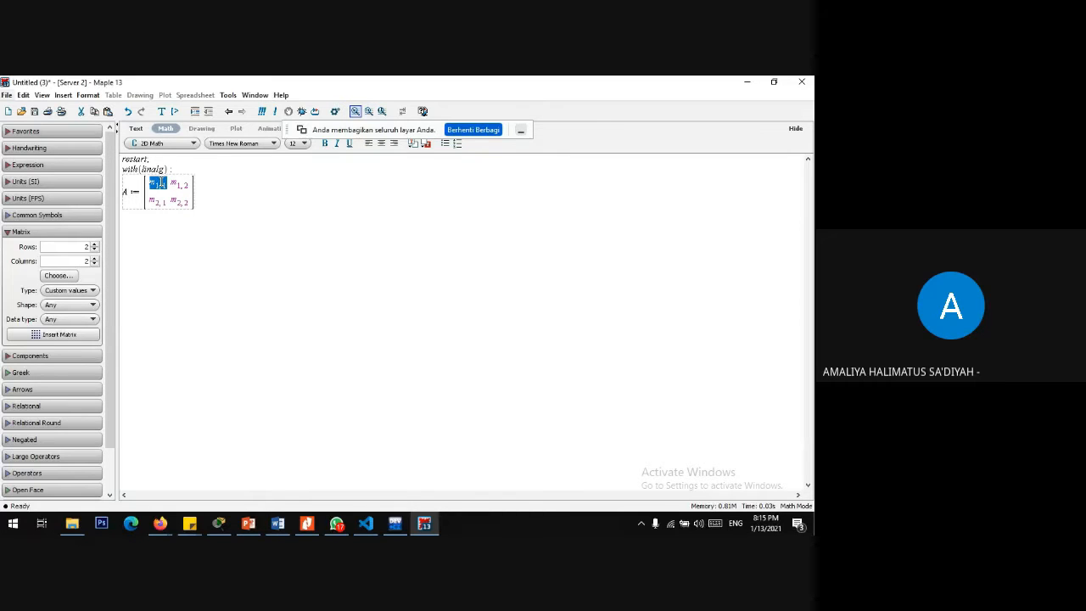
text(2)
key(Right)
click(183, 184)
double_click(182, 185)
click(181, 185)
click(180, 184)
text(1)
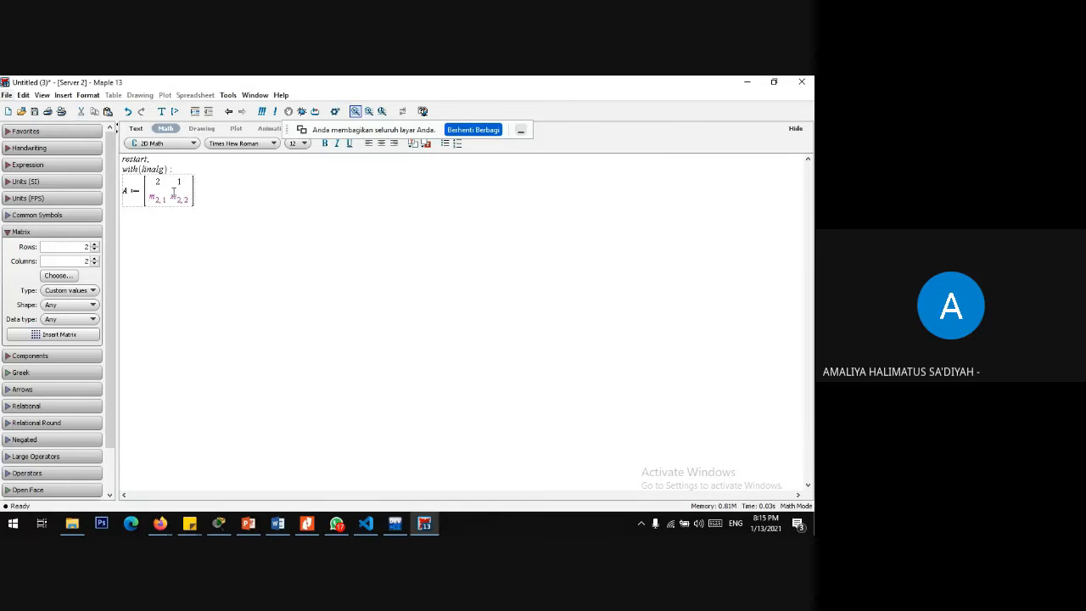
Fill the second row of matrix A with 3 and 4, end the statement with a semicolon and evaluate it.
click(164, 202)
click(160, 200)
click(159, 198)
click(160, 198)
click(159, 199)
text(3)
click(161, 197)
text(4)
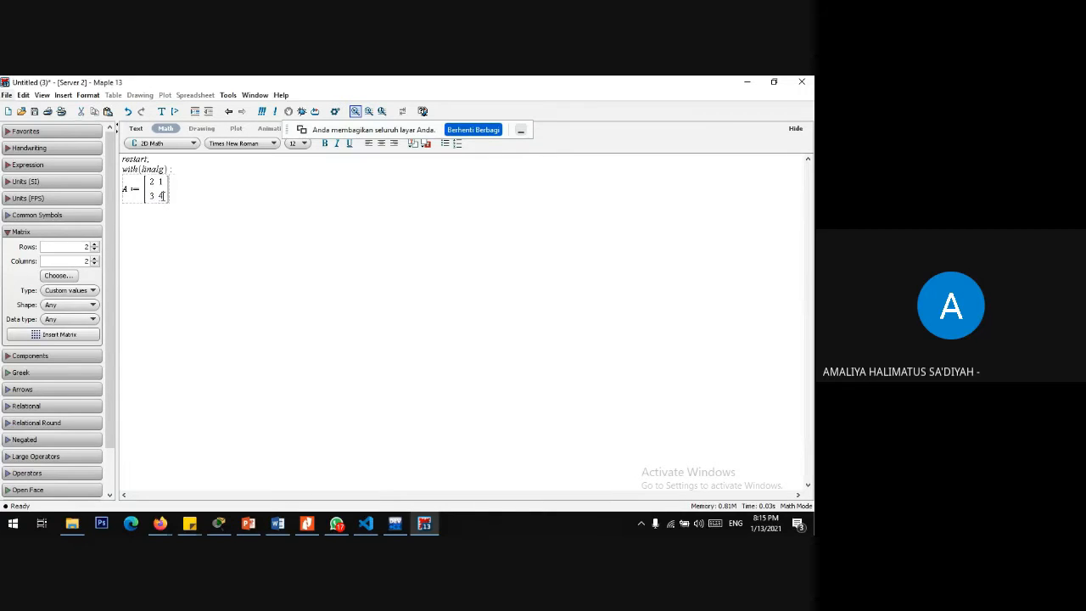
click(186, 189)
text(;)
key(Return)
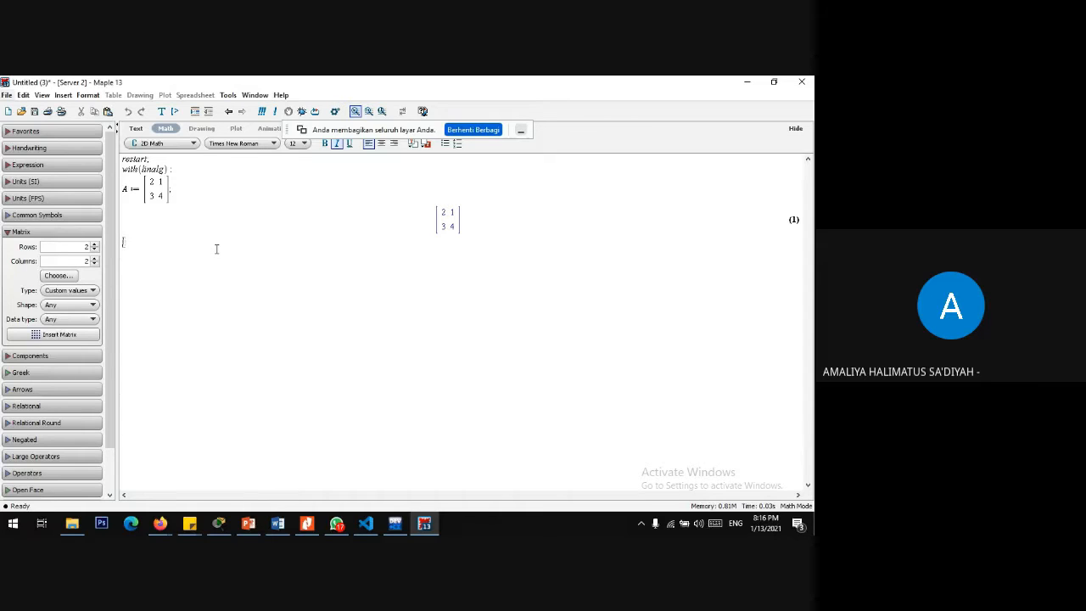
Start the assignment B := with a 2 by 2 matrix and fill its first row with -5 and 6.
text(B :=)
click(67, 338)
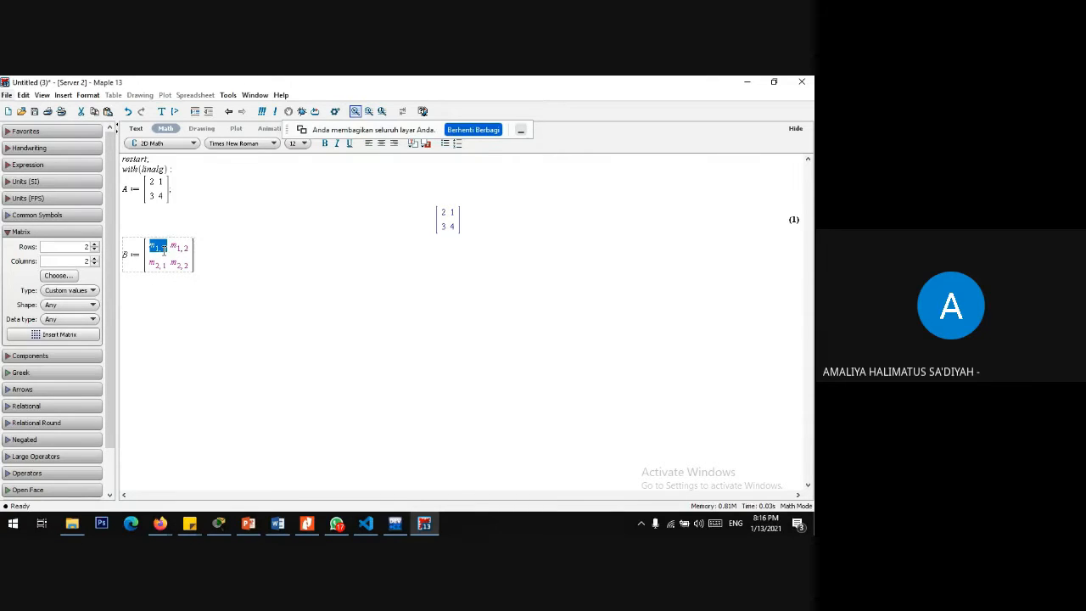
text(-5)
click(190, 246)
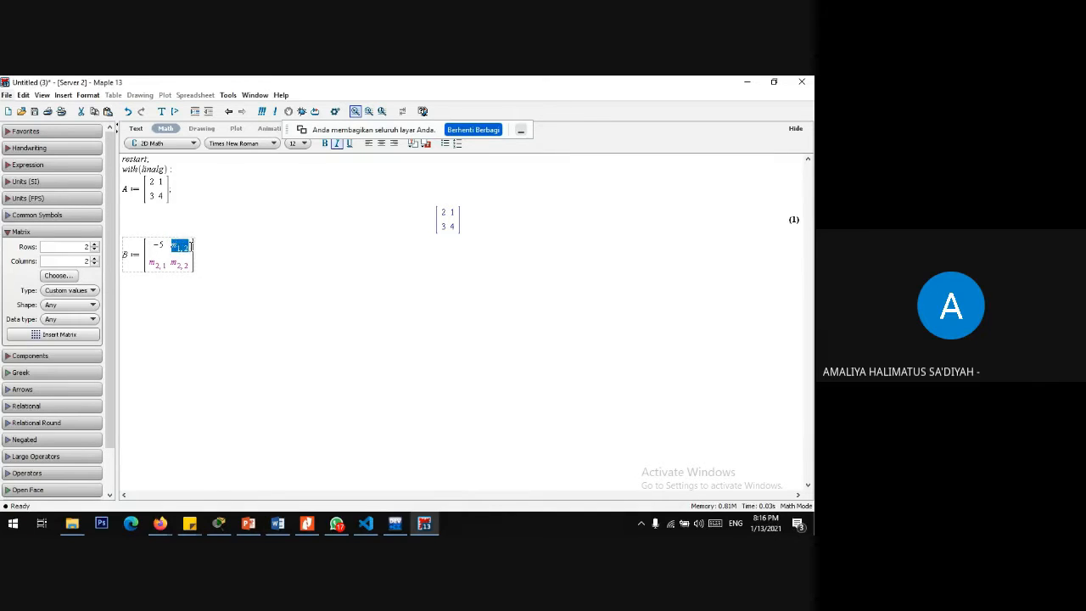
text(6)
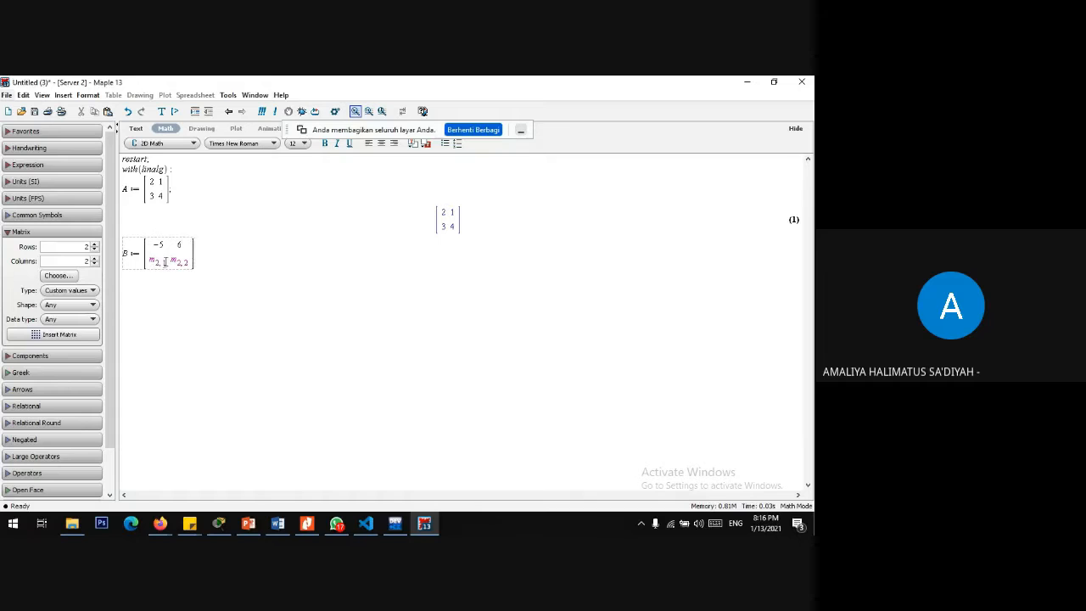
Fill the second row of matrix B with 8 and 9.
click(154, 264)
text(8)
click(174, 263)
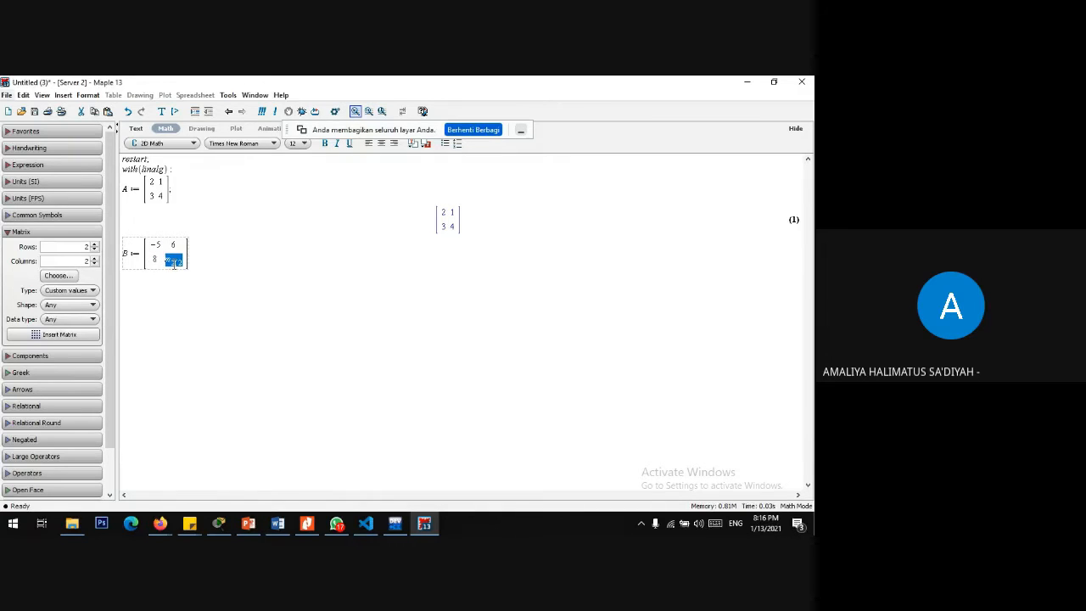
click(175, 263)
drag(168, 262, 184, 264)
text(9)
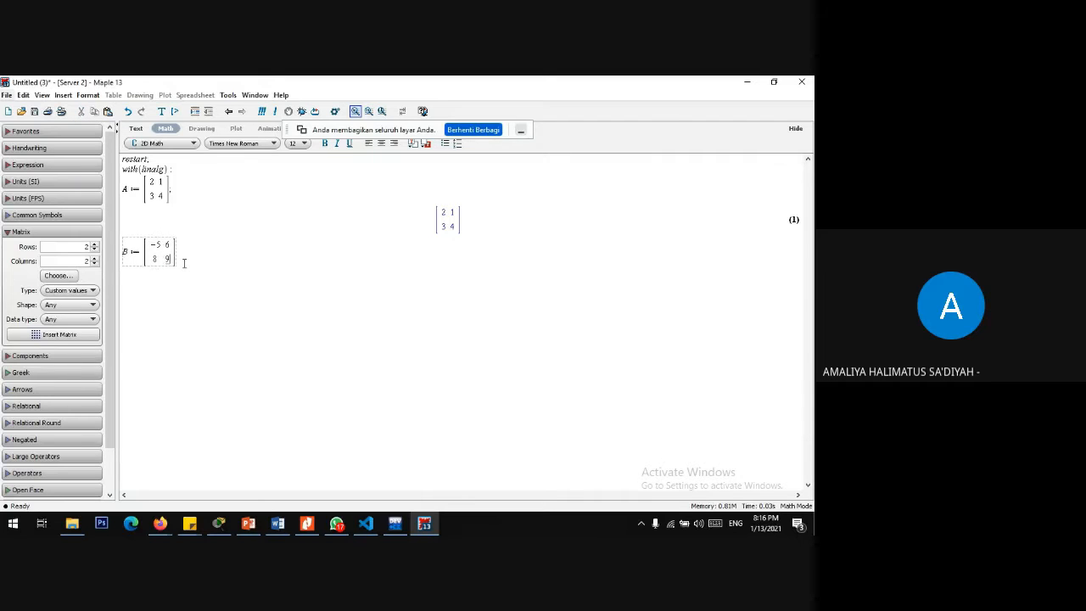
Evaluate the definition of B, ended with a semicolon, and compute the sum A + B;.
click(180, 258)
text(;)
key(Return)
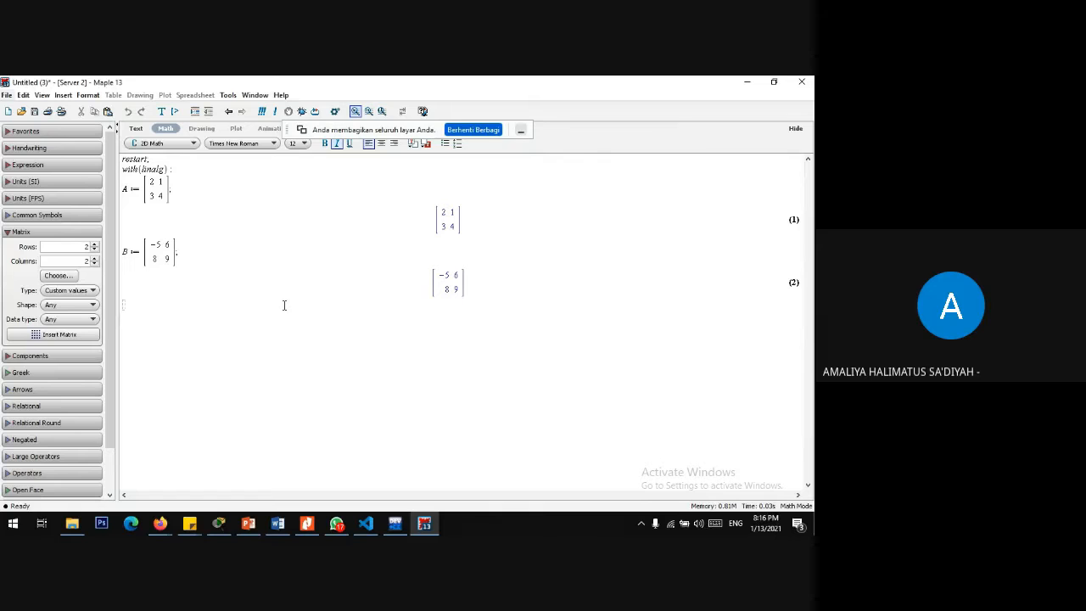
text(A + B;)
key(Return)
Define matrix E in command form as E := Matrix([[2, 1], [3, 4]]); and evaluate it.
text(A)
key(BackSpace)
text(B)
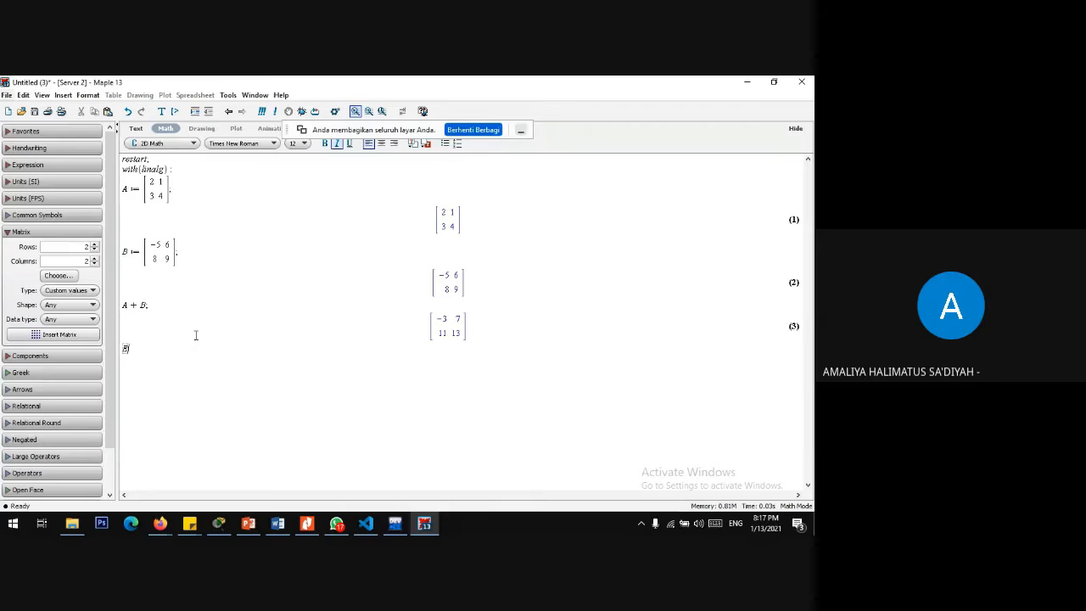
text(:=)
text(Ma)
text(trix)
text(()
text(2)
text(, 2)
key(BackSpace)
key(BackSpace)
key(BackSpace)
key(BackSpace)
text([[)
text(3)
key(BackSpace)
text(2, 1], [3, 4]]);)
key(Return)
click(143, 349)
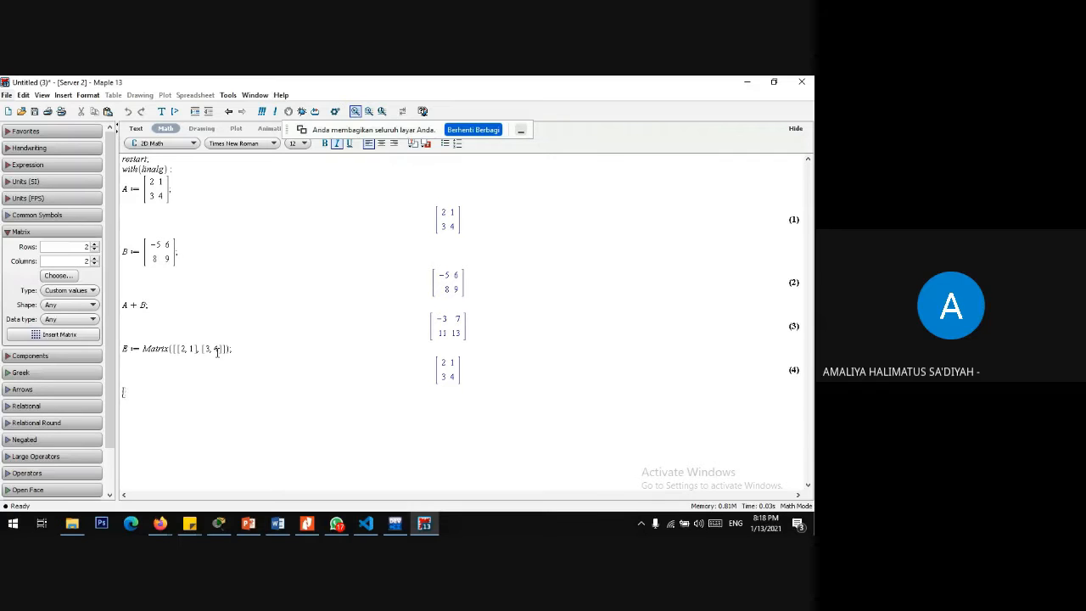
Define matrix F in command form as F := Matrix([[-5, 6], [8, 9]]); and evaluate it.
text(F:= Matrix([[-5[)
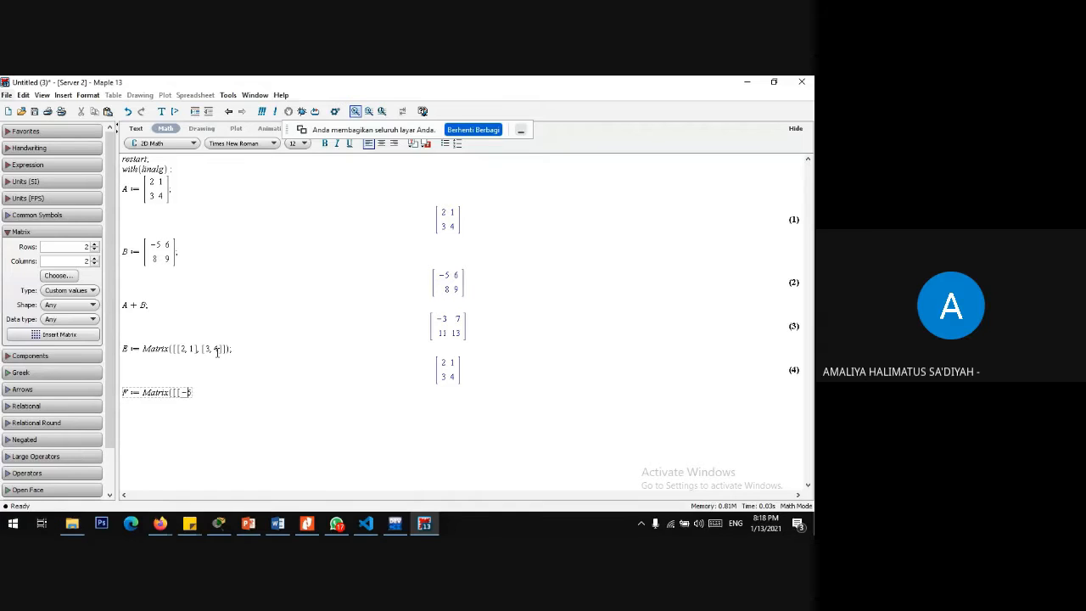
text(,)
key(BackSpace)
text(],)
key(BackSpace)
text(, [8, 9]]);)
key(Return)
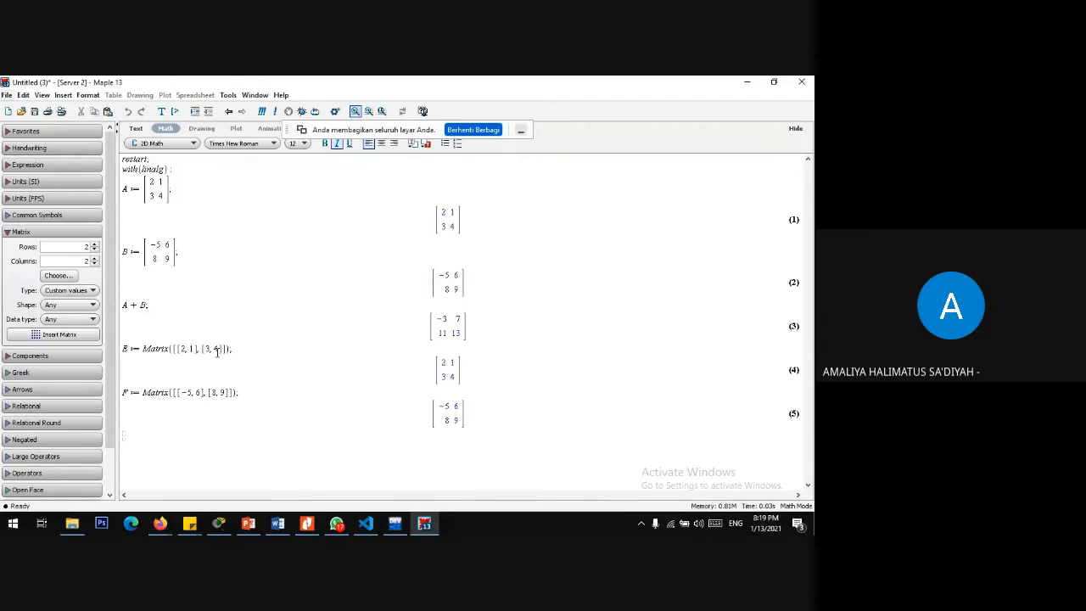
Compute the sum E + F; and the difference A - B; on separate lines.
text(E + F;)
key(Return)
text(A)
text(-)
text(B)
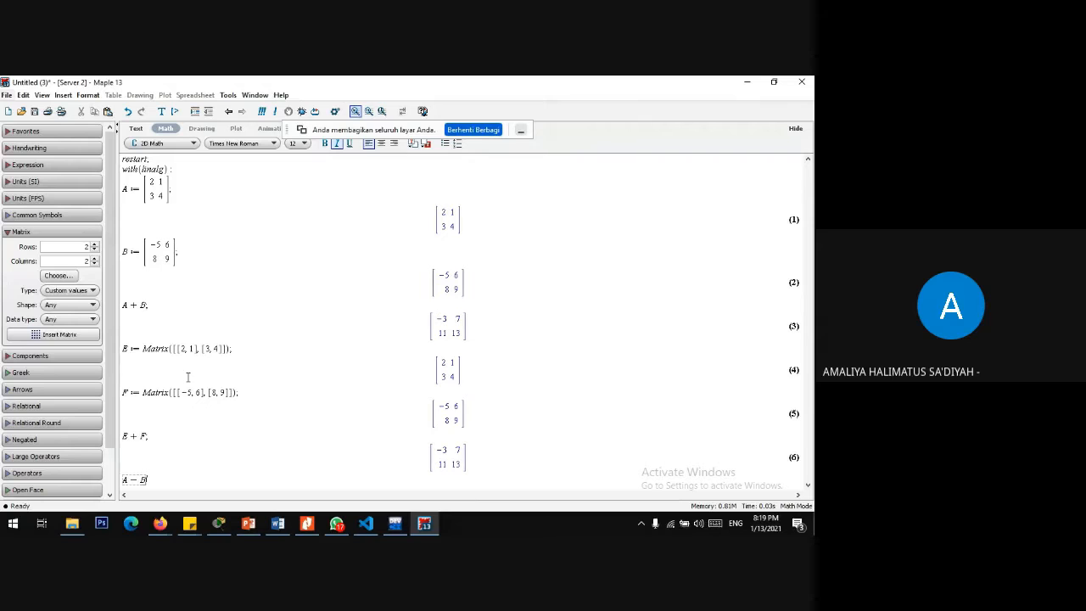
text(;)
key(Return)
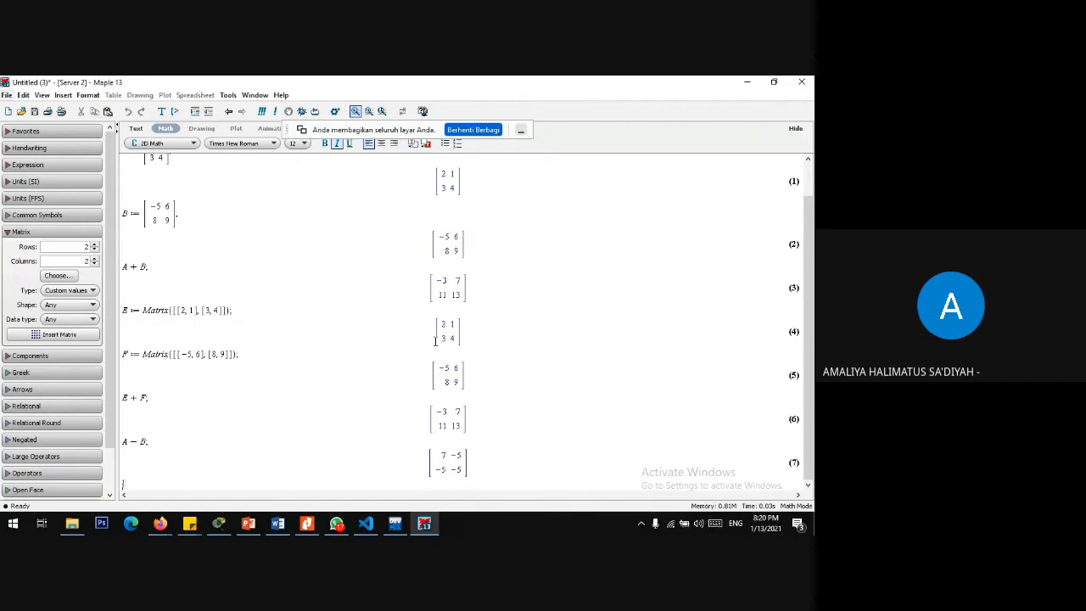
Compute the difference E - F; on a new line below the A - B result.
scroll(436, 341, up, 2)
scroll(440, 331, down, 1)
scroll(440, 331, up, 1)
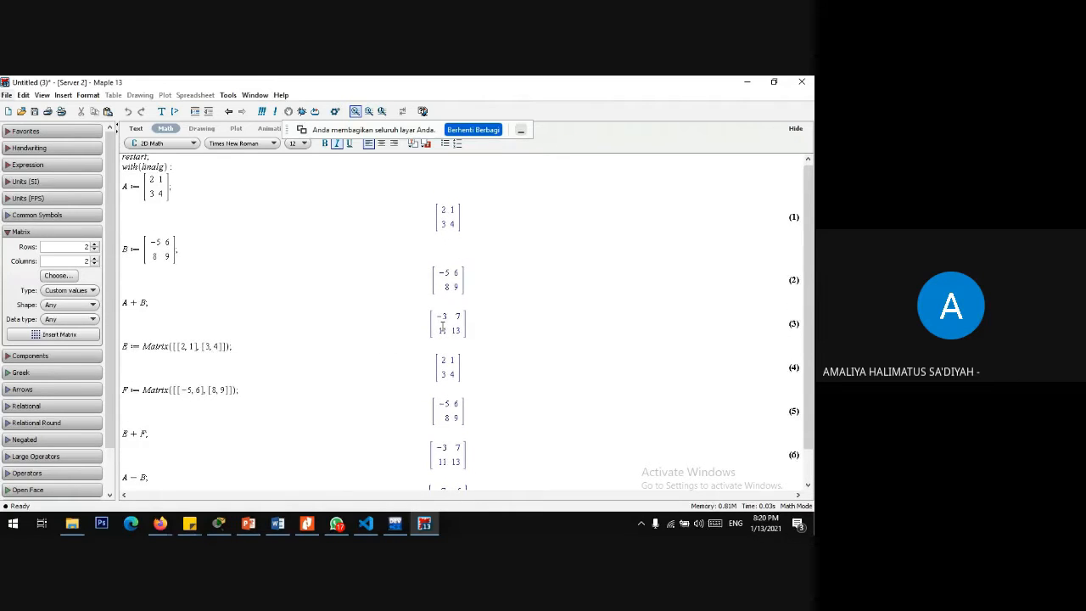
scroll(448, 219, down, 2)
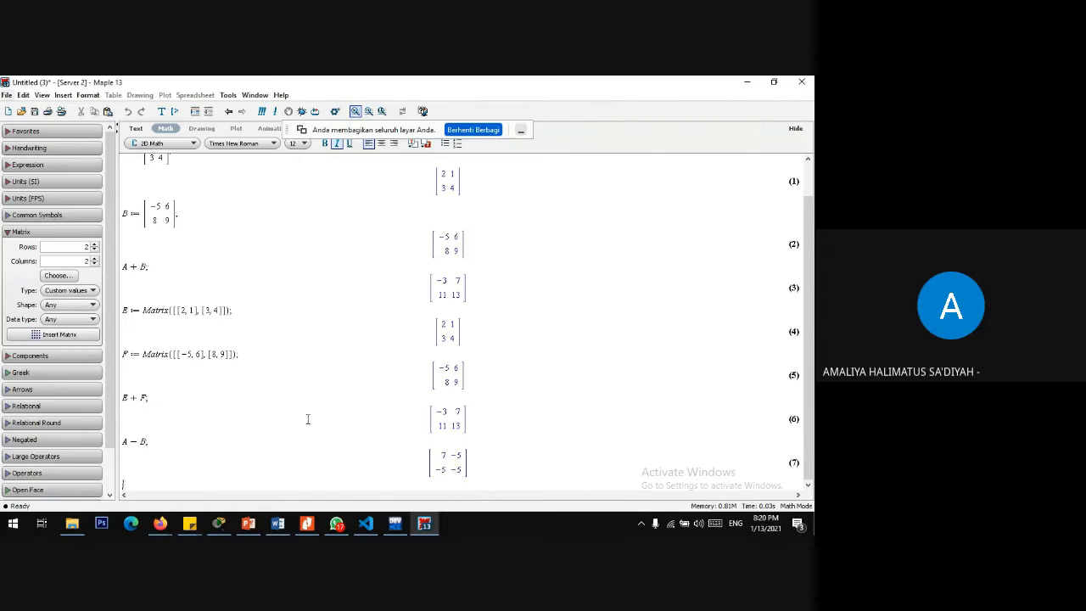
text(E)
text(-)
text(F)
text(;)
key(Return)
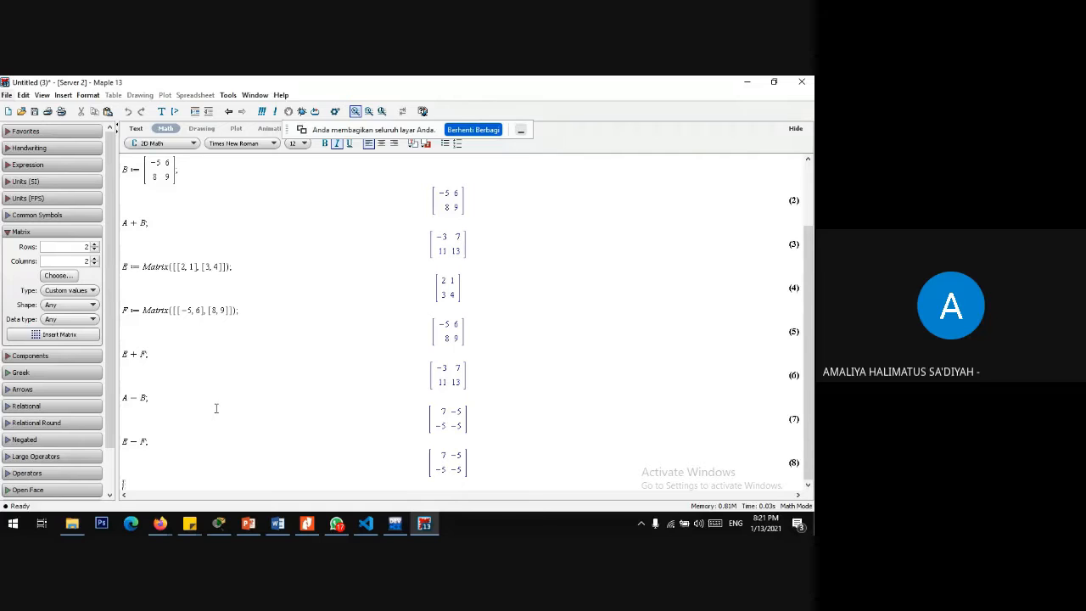
Delete all matrix definitions and calculations below the with(linalg) line.
text(A)
key(BackSpace)
drag(128, 487, 352, 494)
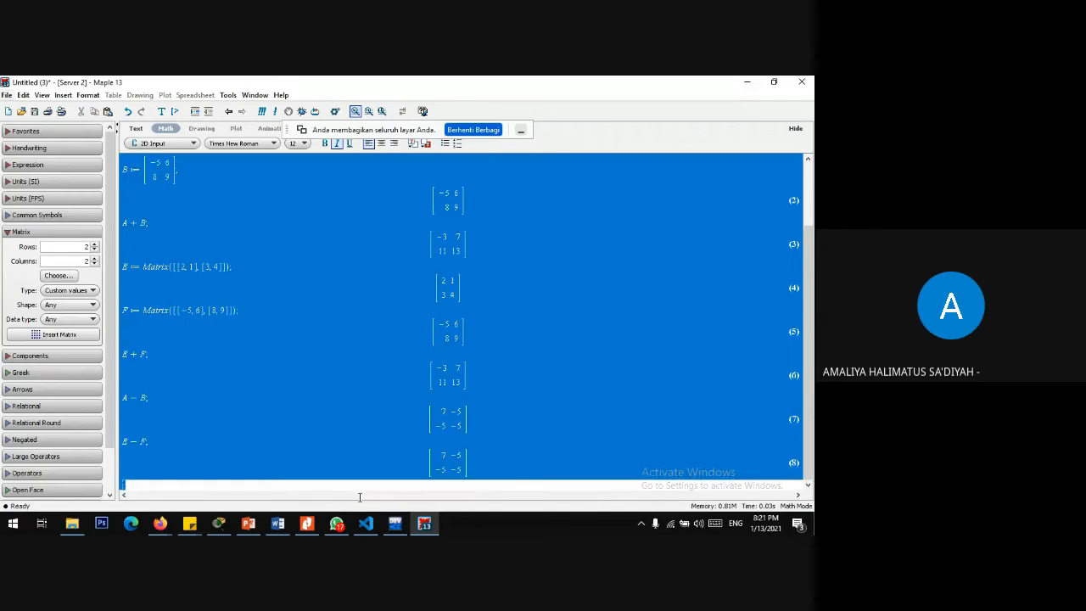
key(Delete)
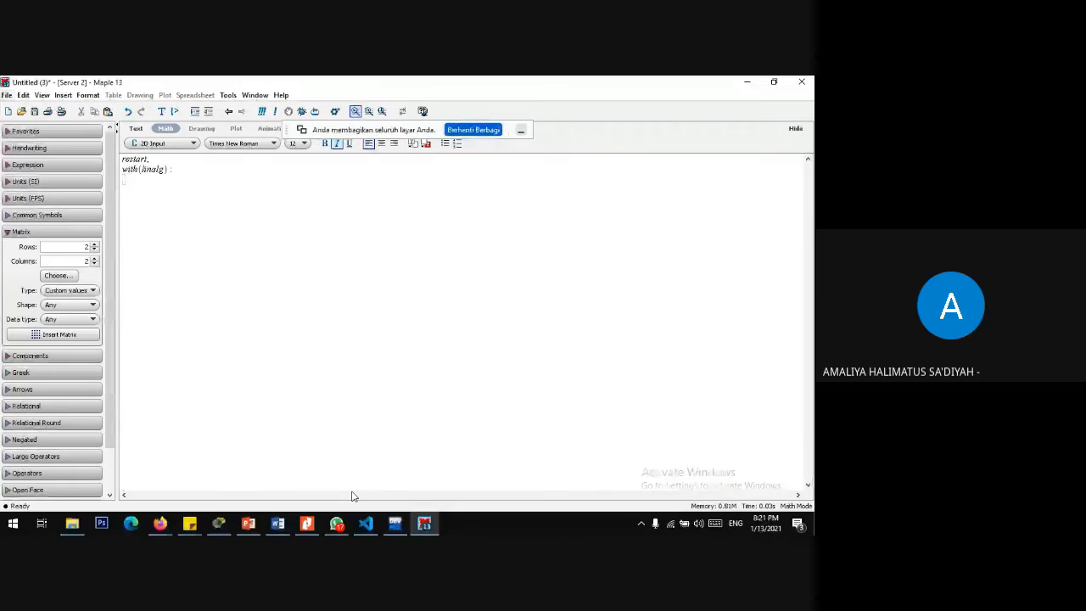
Start a new assignment A := and insert a matrix template with 3 rows and 4 columns.
text(A )
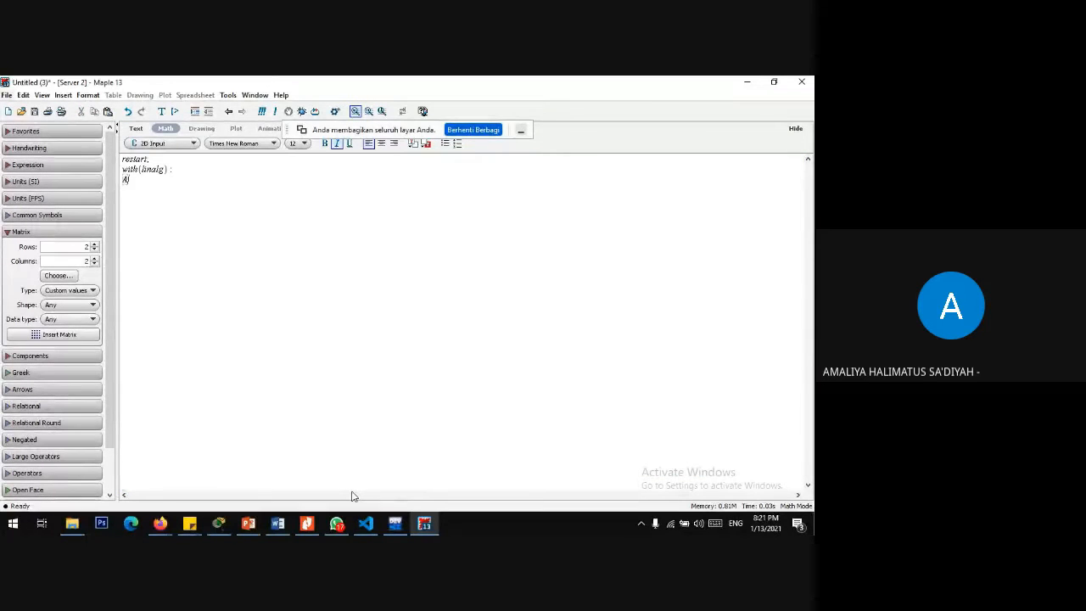
text(:=)
click(94, 244)
click(95, 263)
click(94, 259)
click(66, 334)
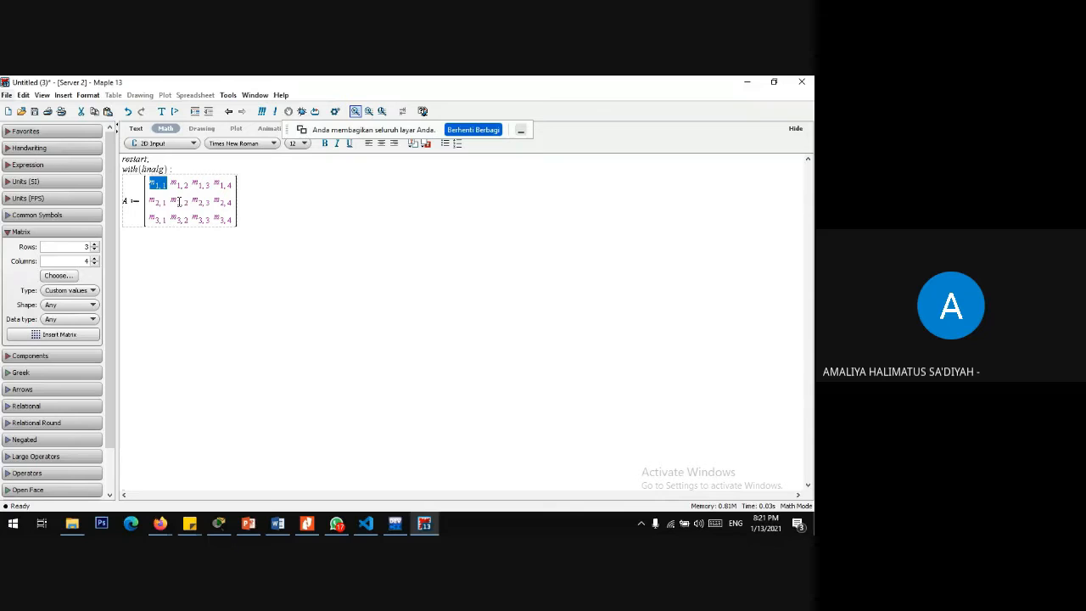
Fill the first row of the new matrix A with 4, 5, 7 and -1.
text(4)
key(Tab)
drag(187, 186, 176, 192)
click(174, 186)
drag(189, 186, 174, 182)
text(5)
key(Tab)
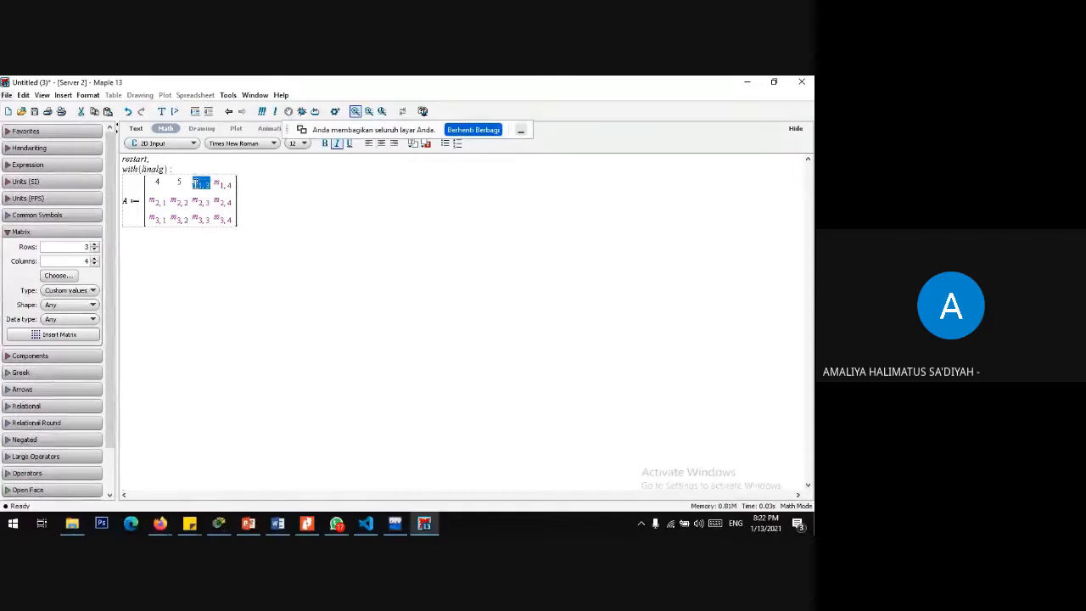
text(1)
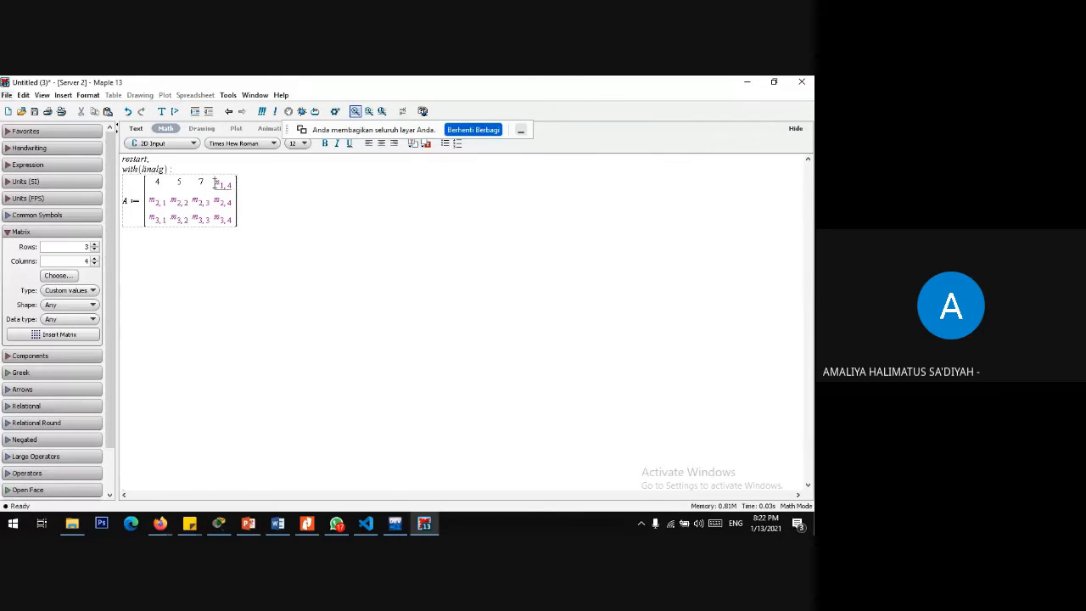
key(Tab)
drag(230, 185, 219, 185)
text(-1)
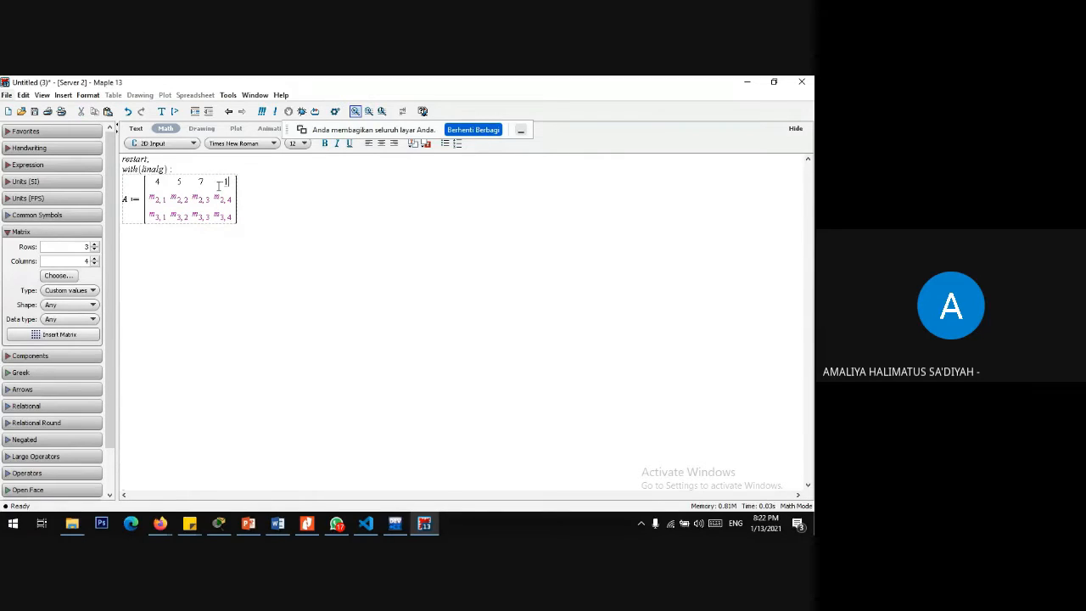
Fill the second row of matrix A with -6, 8, 9 and 10.
drag(168, 199, 151, 199)
text(-1)
text(6)
key(Tab)
mouse_move(197, 202)
mouse_down()
mouse_move(174, 198)
mouse_move(200, 199)
mouse_up()
text(8)
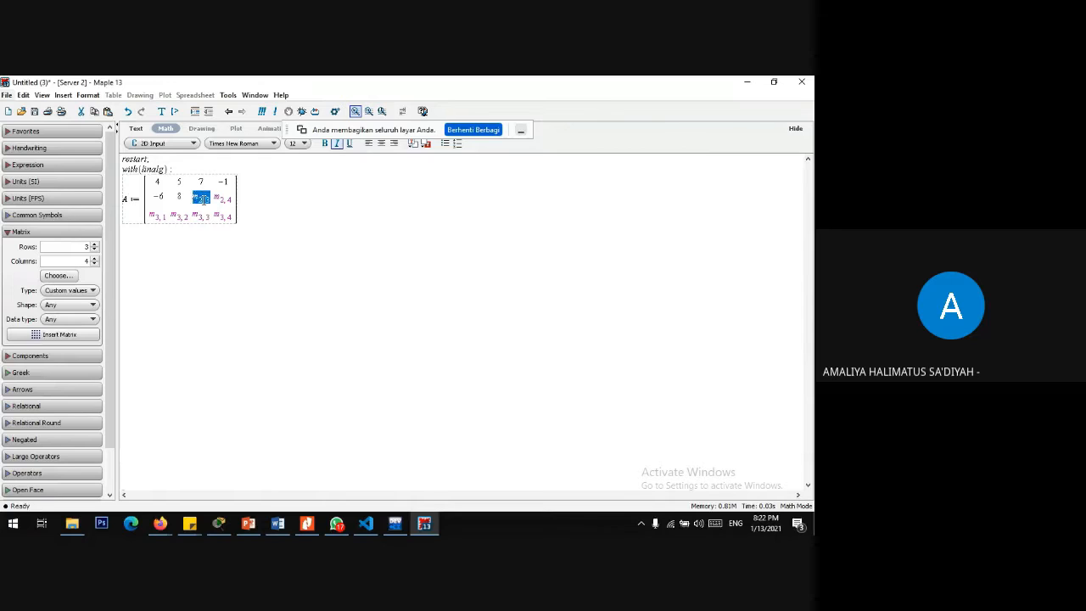
click(203, 199)
drag(204, 199, 207, 200)
click(202, 199)
click(207, 200)
double_click(207, 201)
click(207, 201)
double_click(203, 199)
text(9)
double_click(226, 198)
text(10)
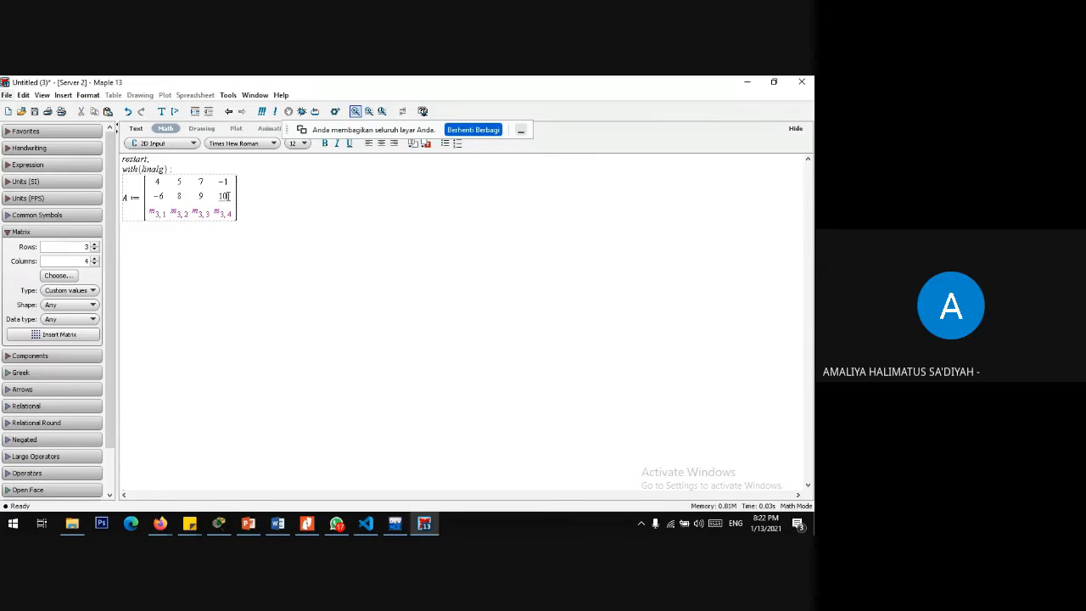
Fill the third row of matrix A with 5, 2, -6 and 16, end the statement with a semicolon and evaluate it.
double_click(158, 213)
text(5)
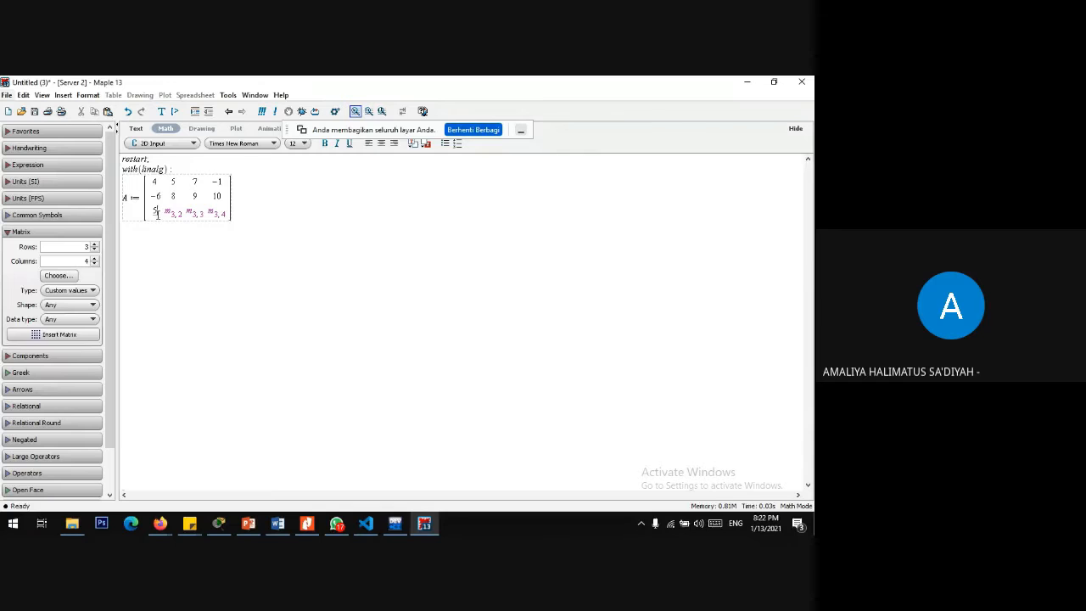
double_click(171, 214)
text(2)
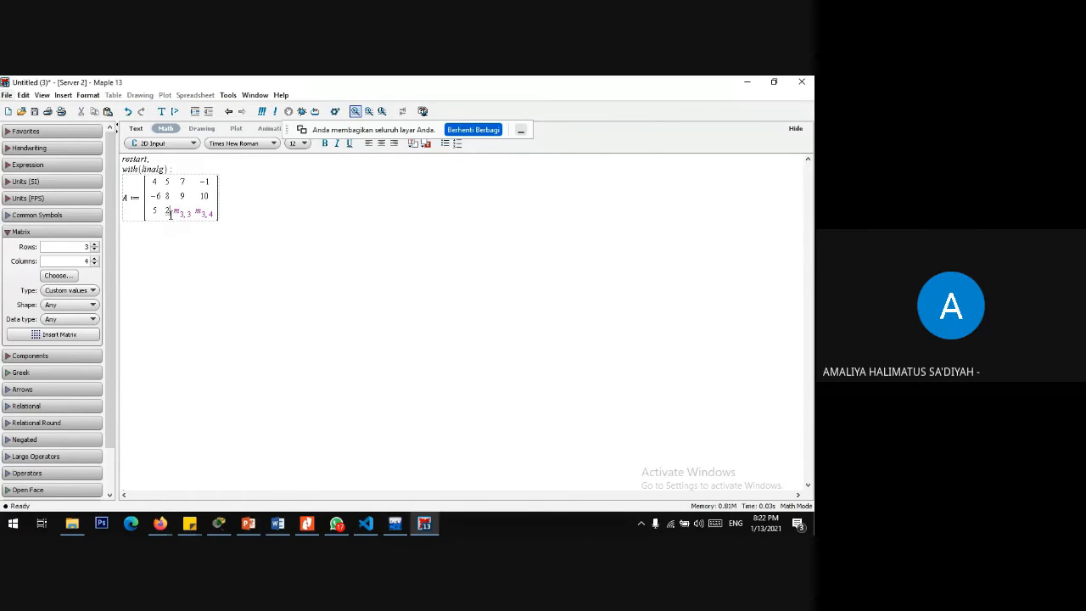
double_click(177, 213)
text(6)
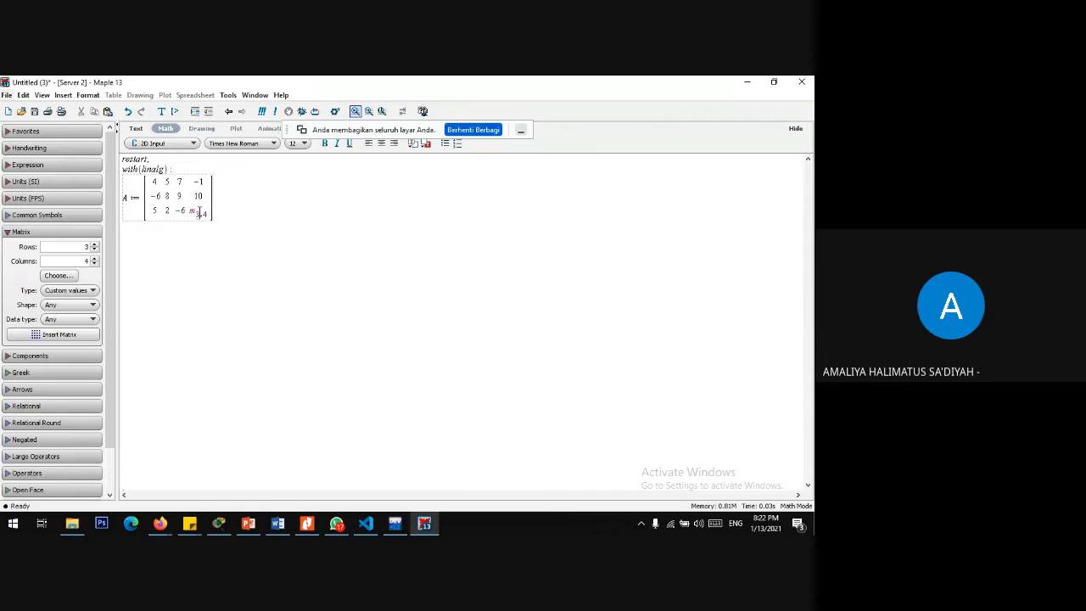
double_click(199, 212)
text(16)
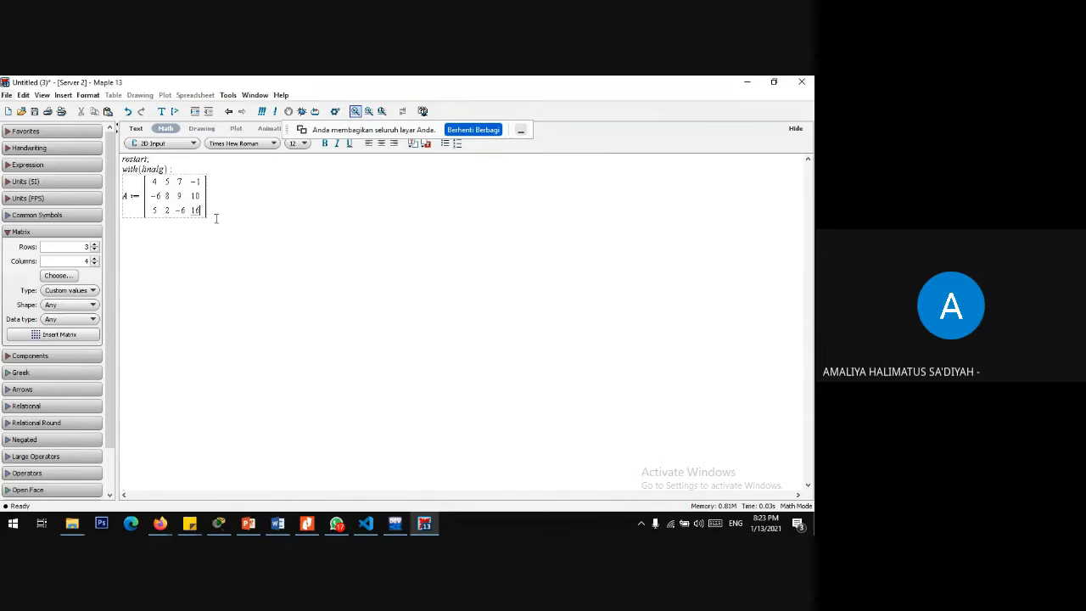
click(218, 201)
text(;)
key(Return)
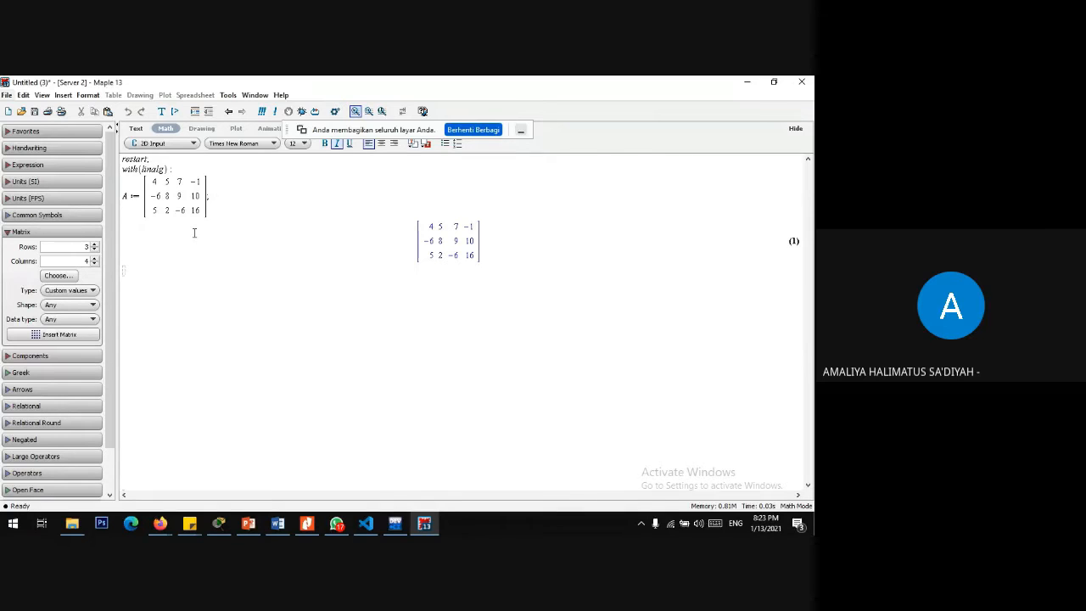
Start the assignment B := with a 3-row, 4-column matrix template and fill its first row with 7, 8, -3 and 2.
text(B :=)
click(64, 335)
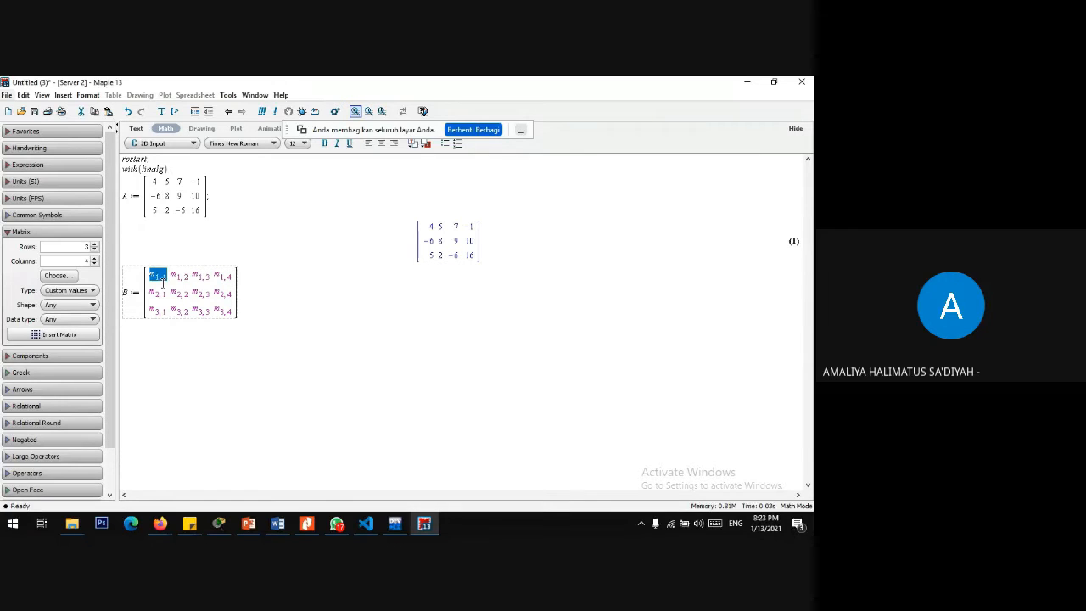
text(7)
click(179, 276)
text(8)
click(199, 276)
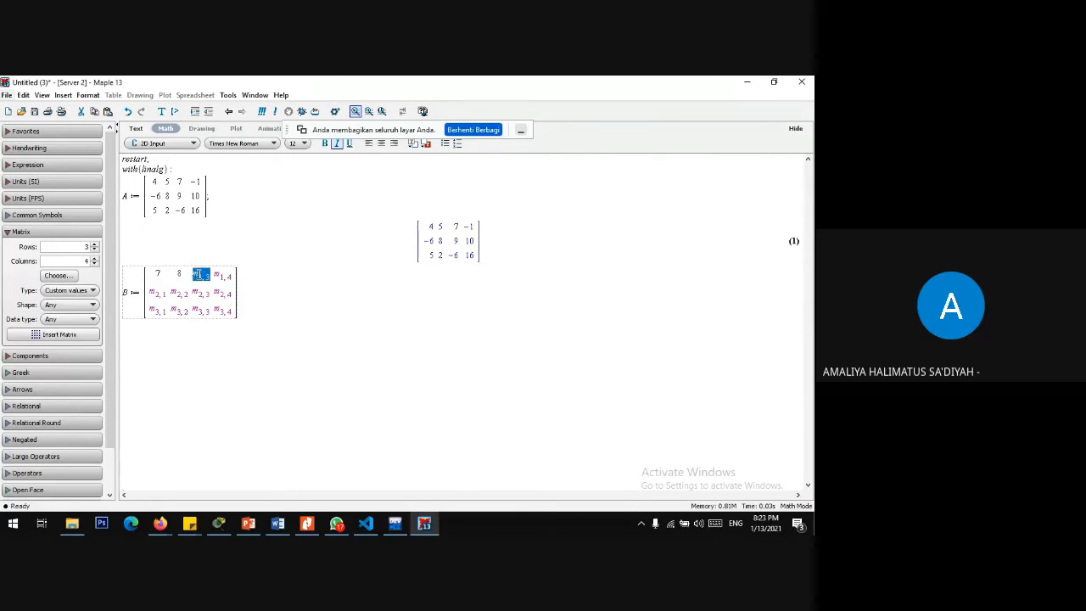
text(13)
click(218, 275)
text(12)
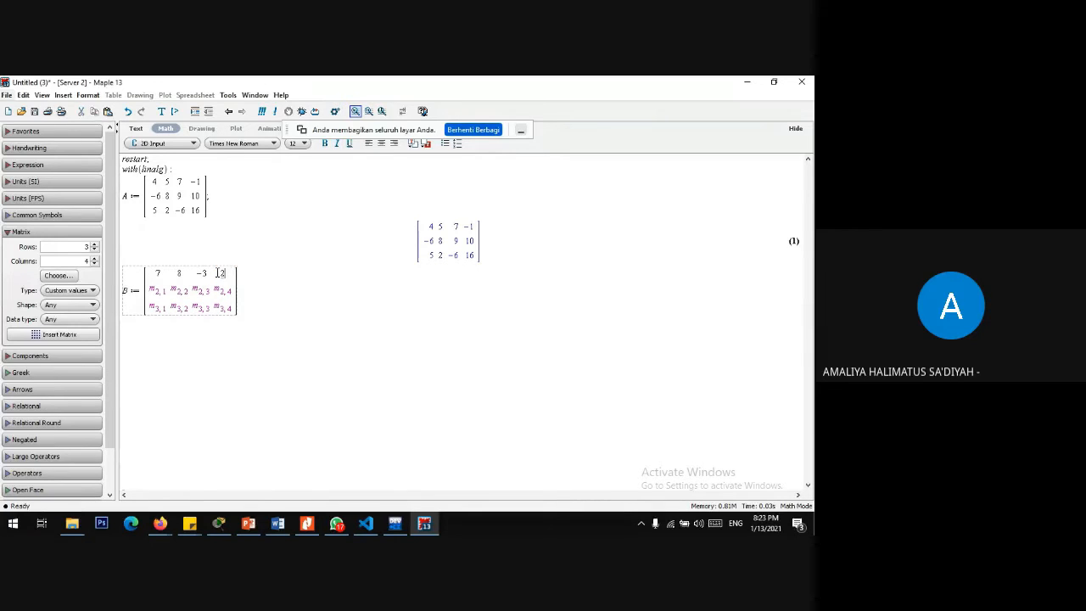
Fill the second row of matrix B with -3, 1, 4 and 7.
click(158, 290)
text(-3)
click(177, 291)
double_click(180, 290)
text(1)
double_click(201, 290)
text(4)
double_click(222, 290)
text(7)
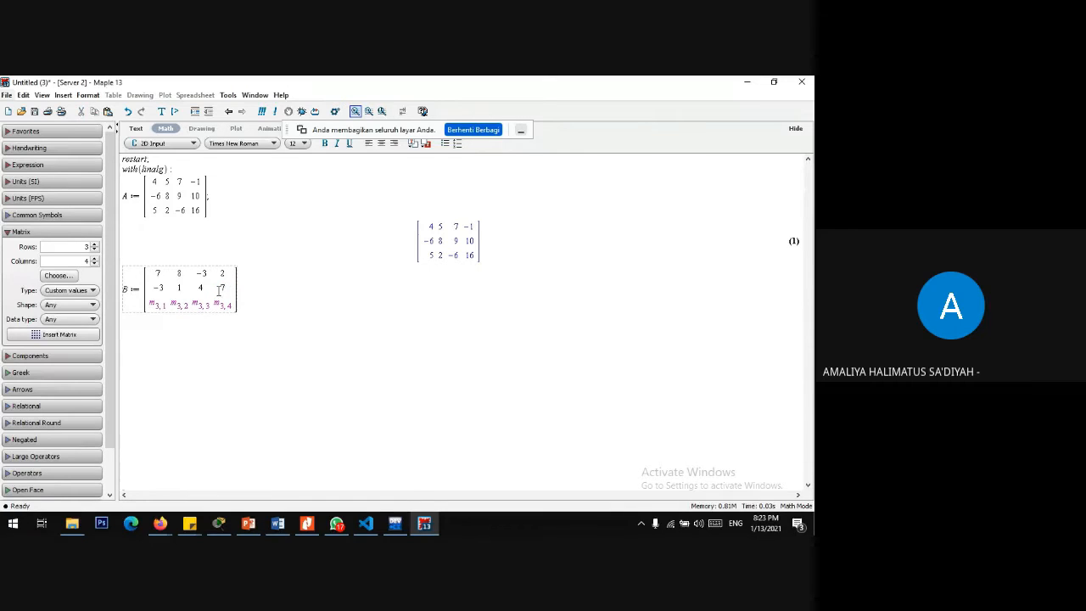
Fill the third row of matrix B with 10, 5, -11 and 8.
double_click(157, 306)
text(10)
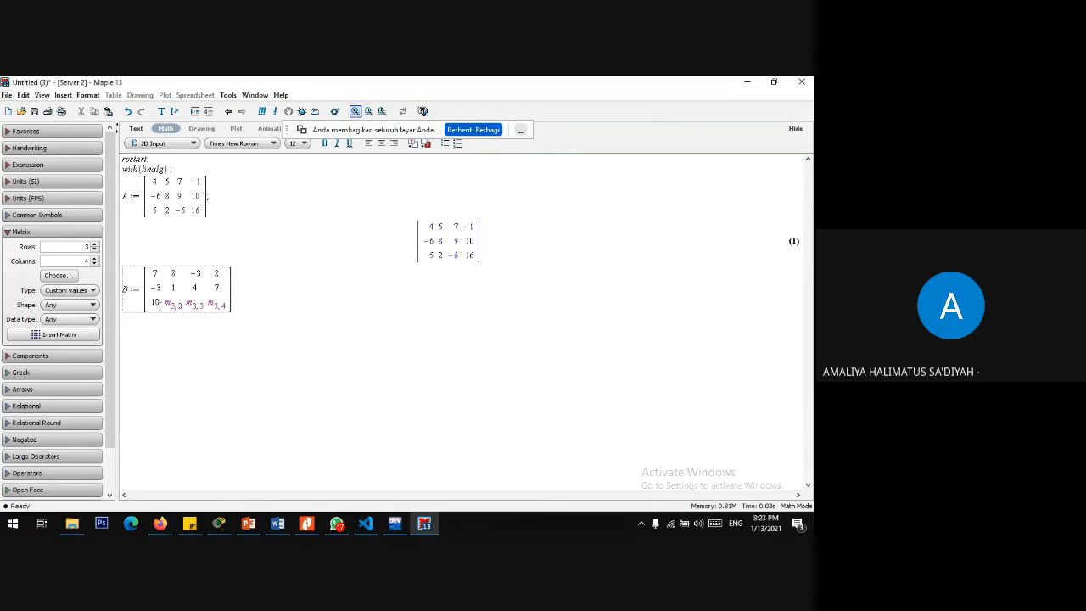
double_click(170, 307)
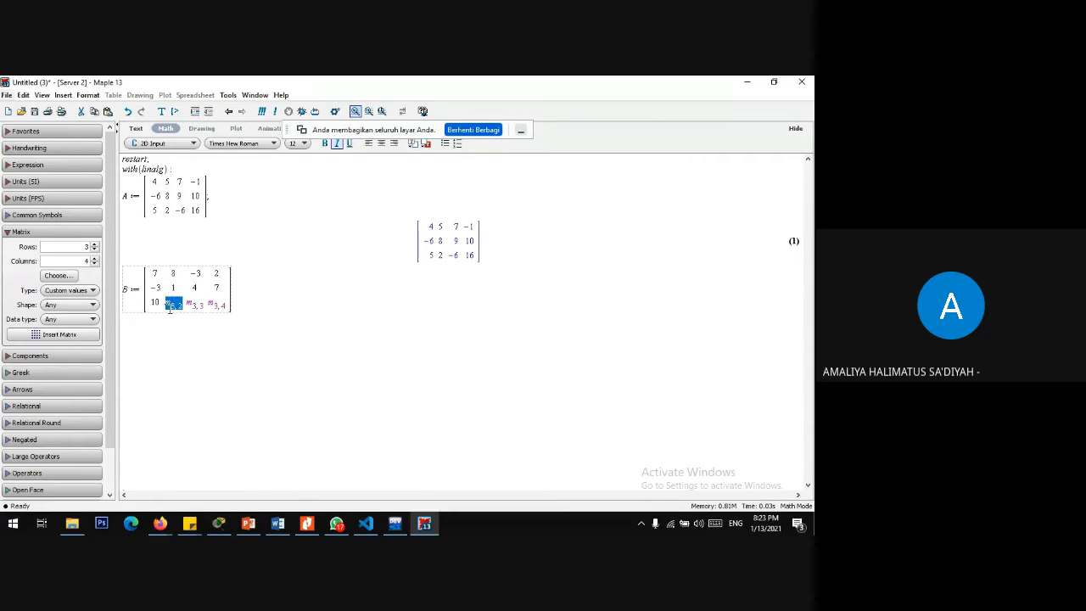
text(5)
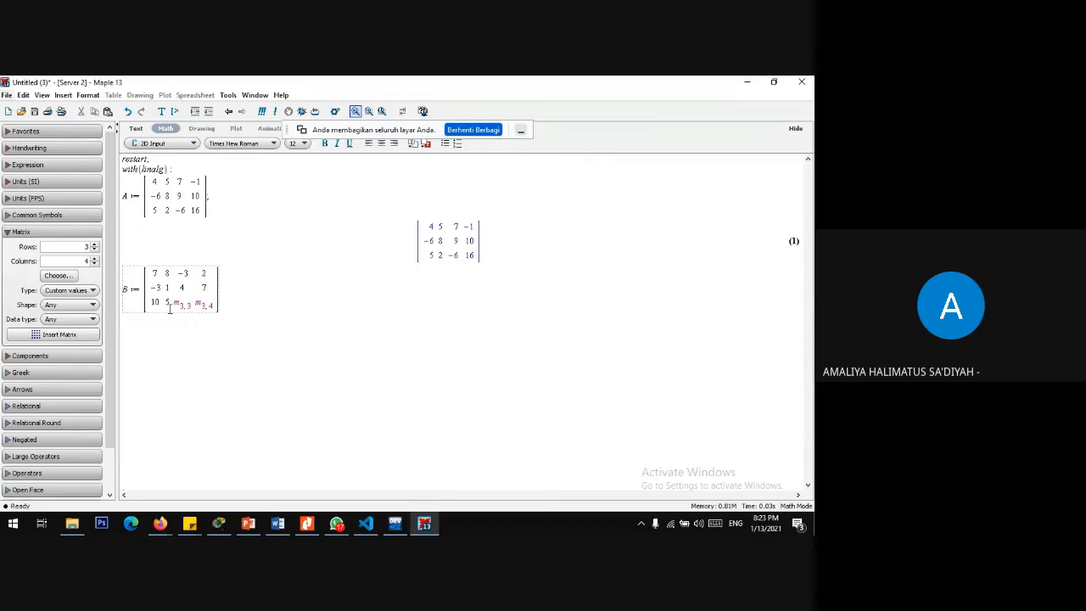
double_click(178, 304)
text(-11)
key(Tab)
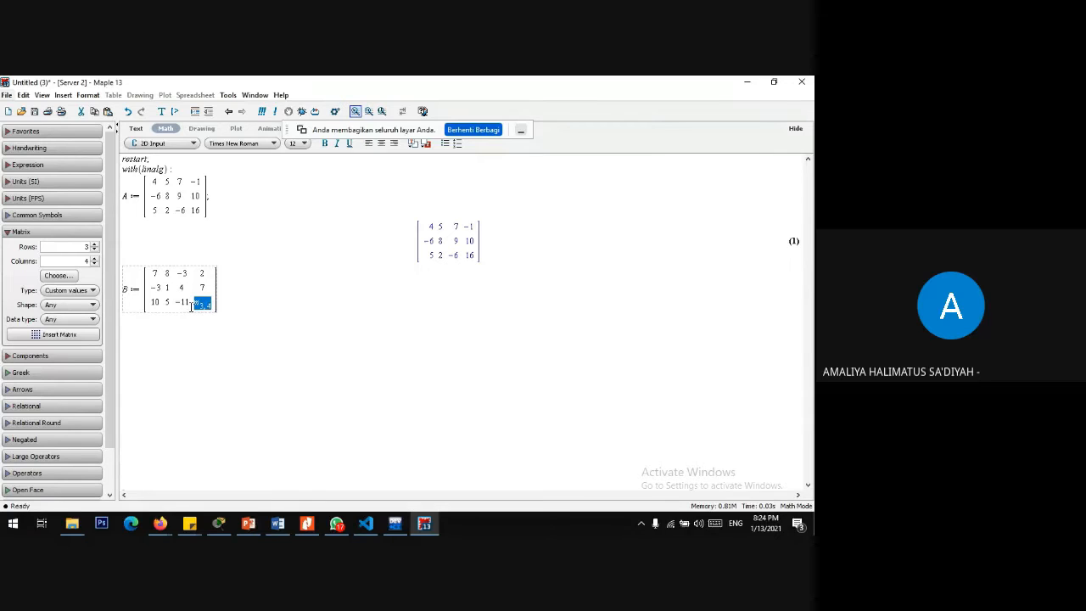
text(8)
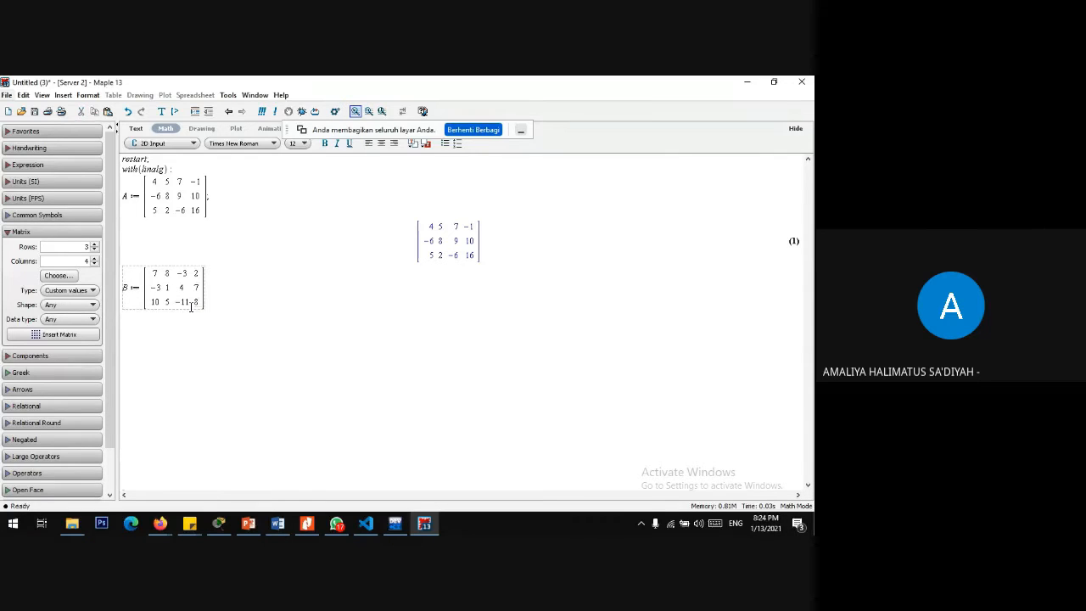
End the B definition with a semicolon and evaluate it, and compute the sum A + B; on the line below.
click(210, 296)
text(;)
key(Return)
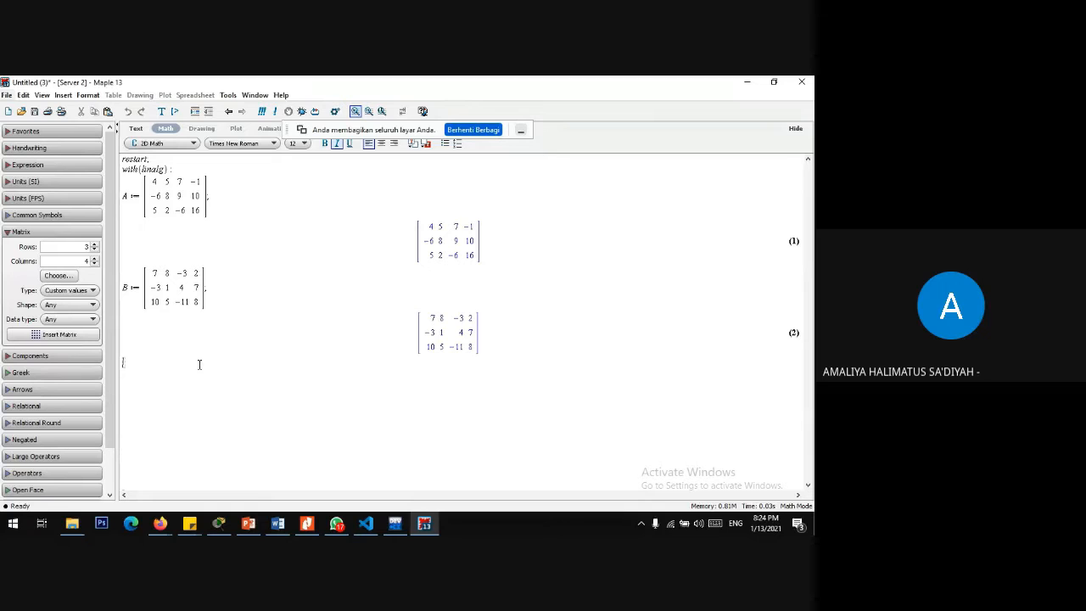
text(A + B;)
key(Return)
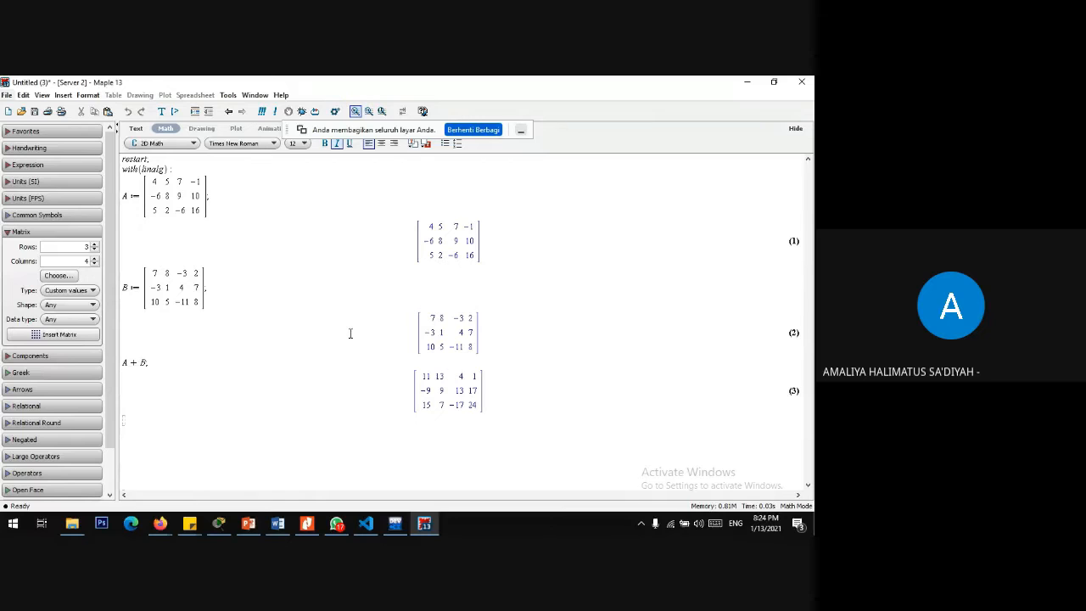
Start the assignment C := and insert a matrix template with 4 rows and 4 columns.
text(C:=)
click(94, 245)
click(59, 334)
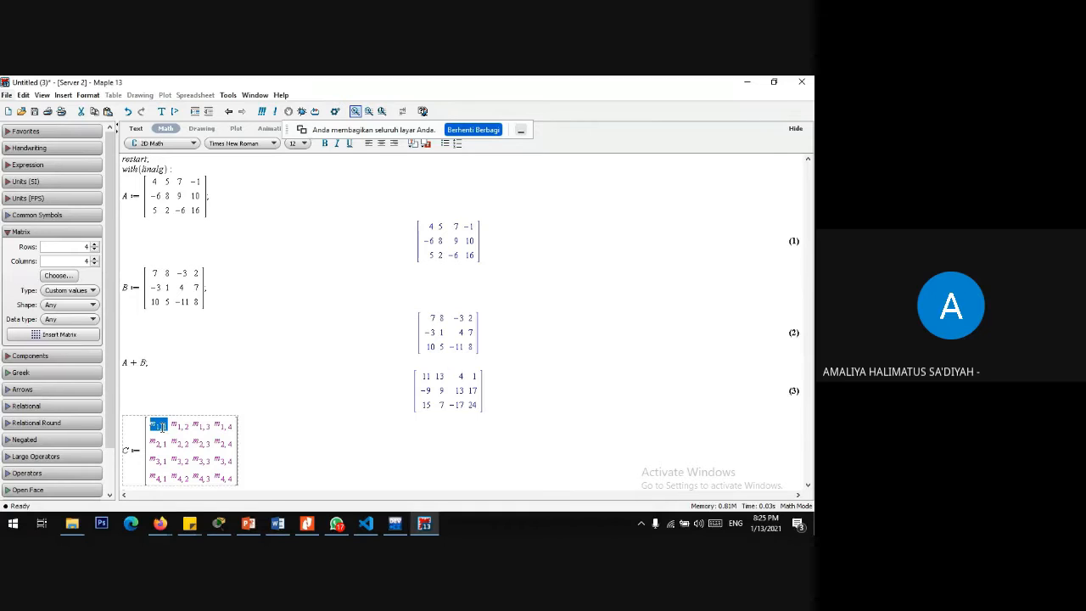
Fill the first row of matrix C with 5, 6, 4 and 7.
text(5)
click(174, 424)
text(6)
click(205, 423)
text(4)
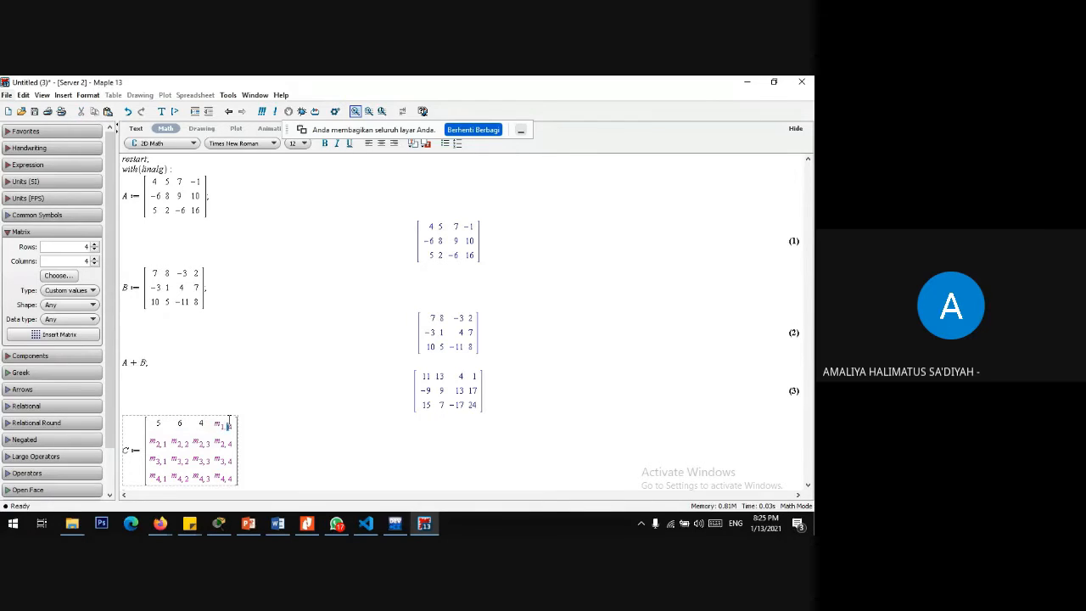
click(225, 423)
click(228, 422)
click(218, 426)
text(7)
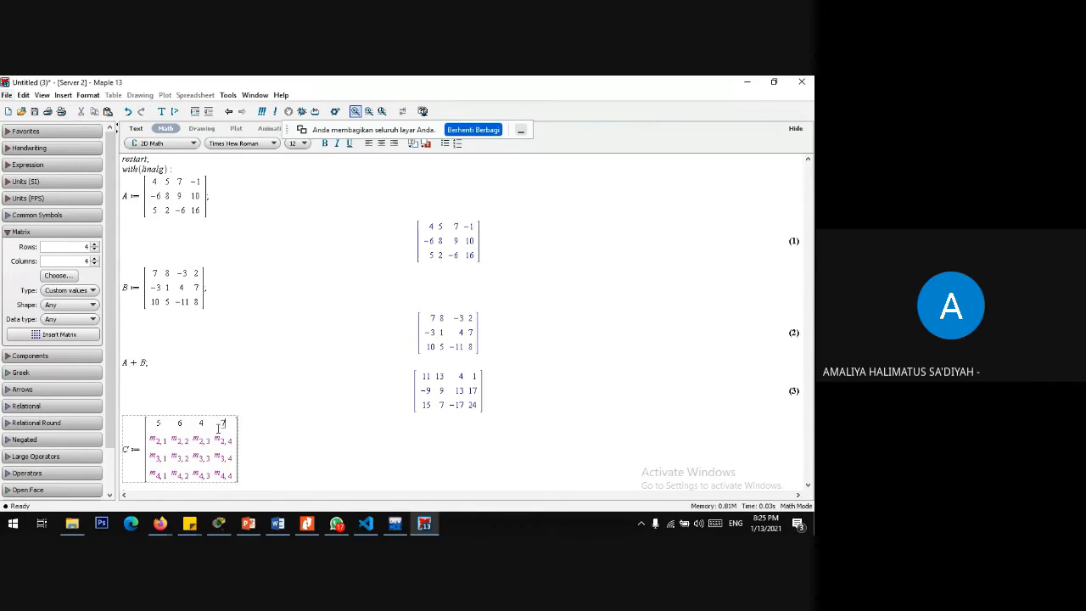
Fill the second row of matrix C with -5, 1, 6 and 3.
click(164, 439)
text(-5)
click(179, 440)
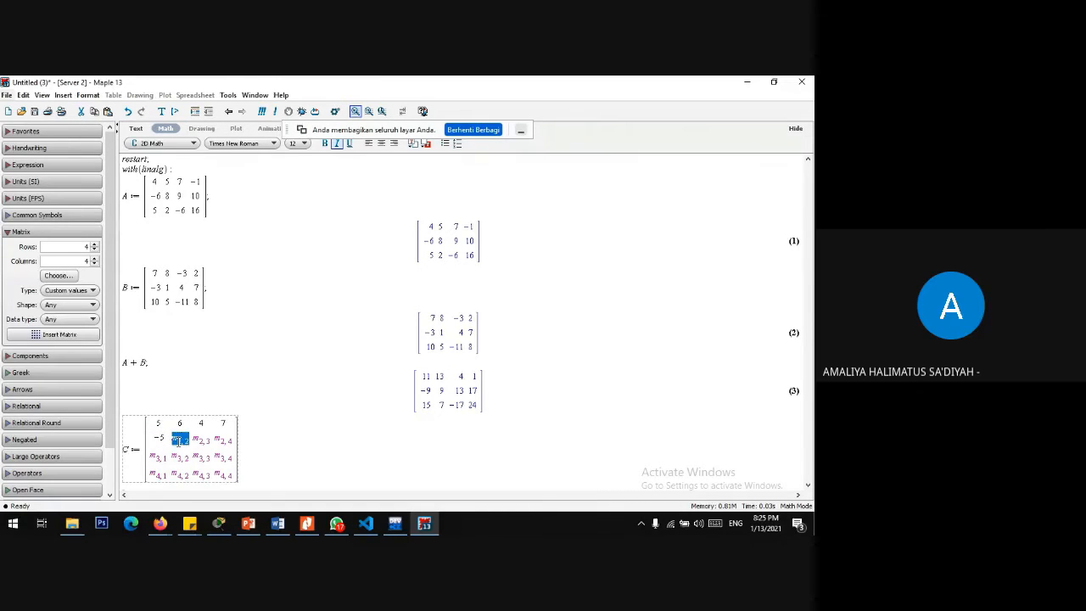
text(1)
click(204, 438)
text(6)
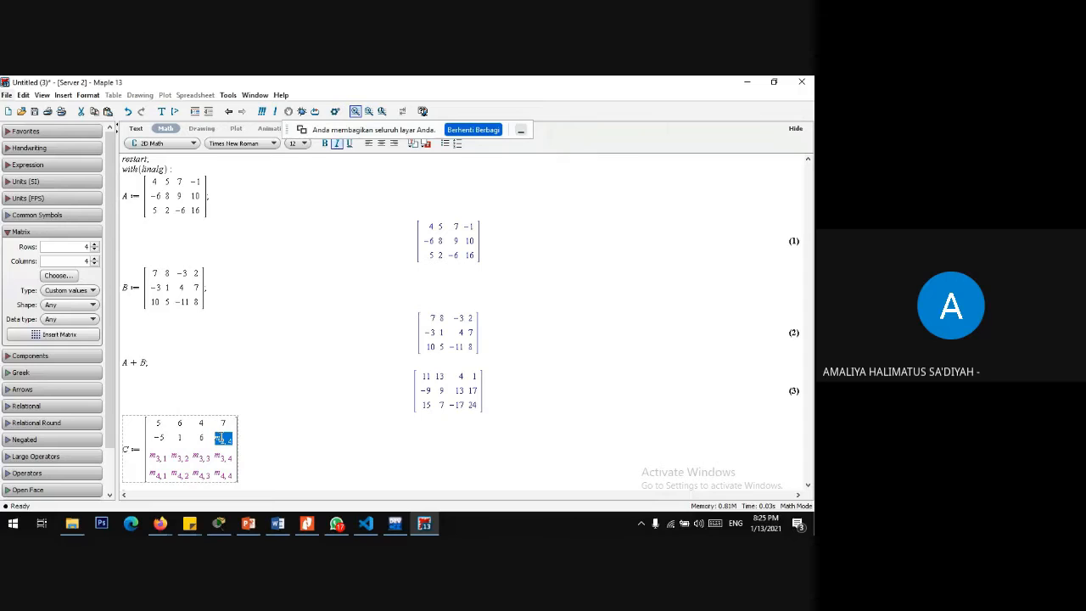
text(3)
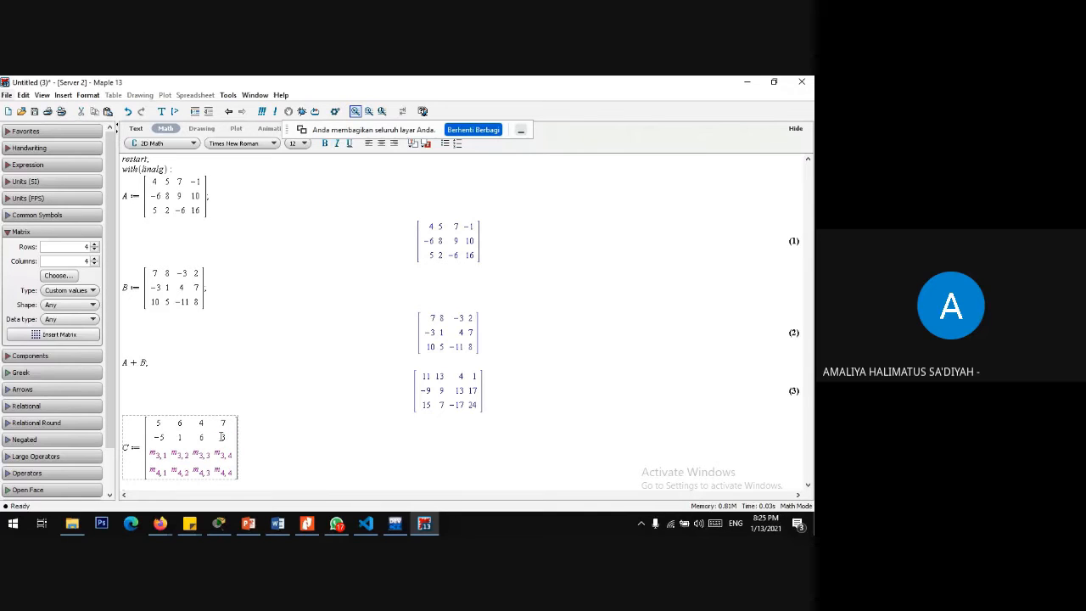
Fill the third row of matrix C with 2, 1, 7 and 9.
click(159, 454)
text(2)
click(183, 458)
text(1)
click(196, 456)
text(7)
click(217, 453)
click(218, 453)
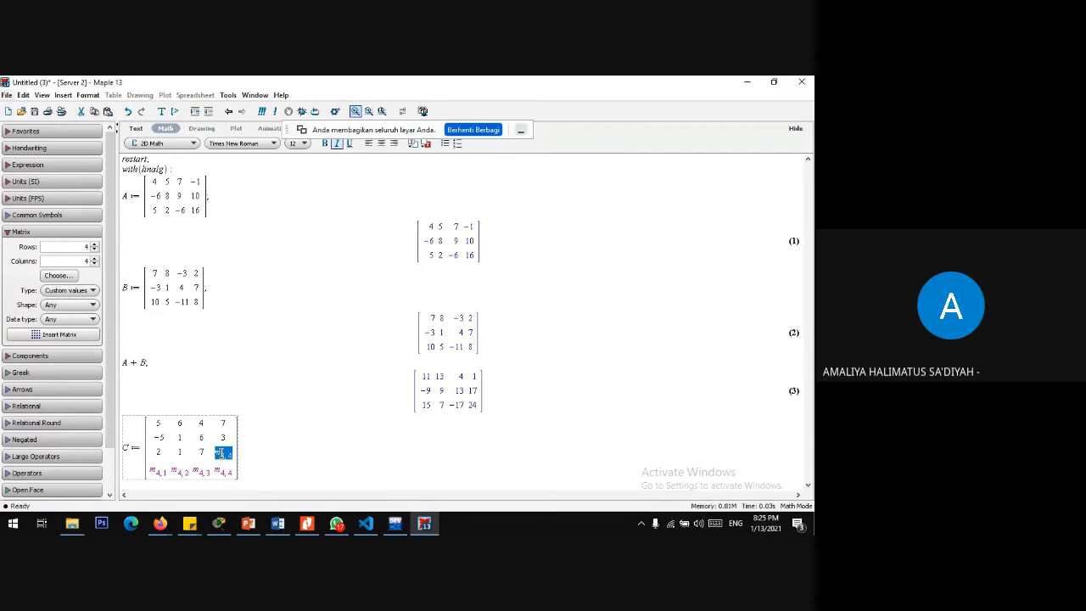
text(9)
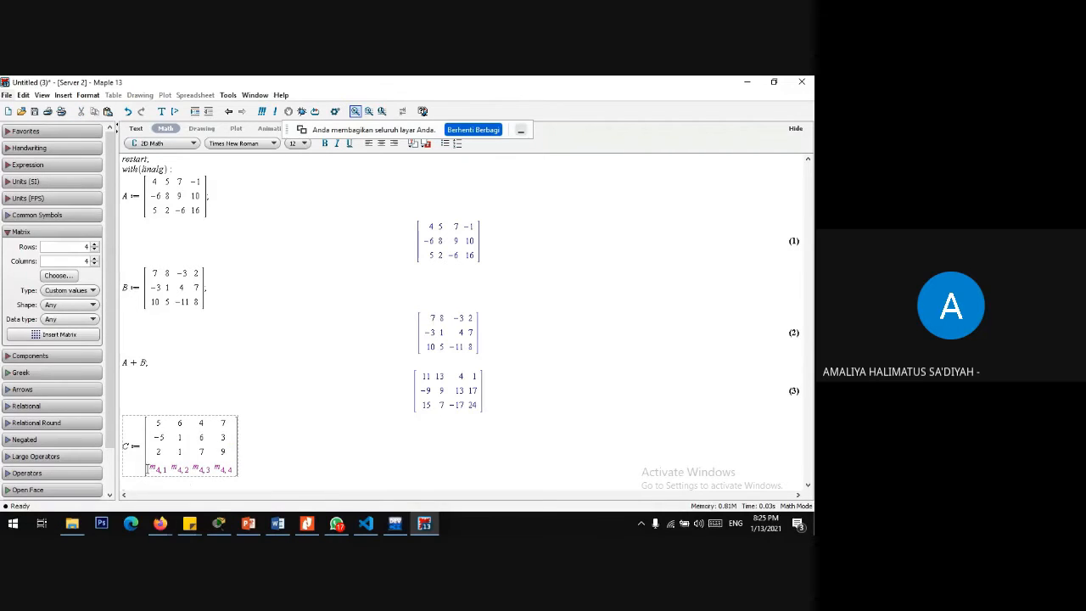
Fill the fourth row of matrix C with 6, -4, 11 and 13, end the statement with a semicolon and evaluate it.
click(152, 469)
text(0)
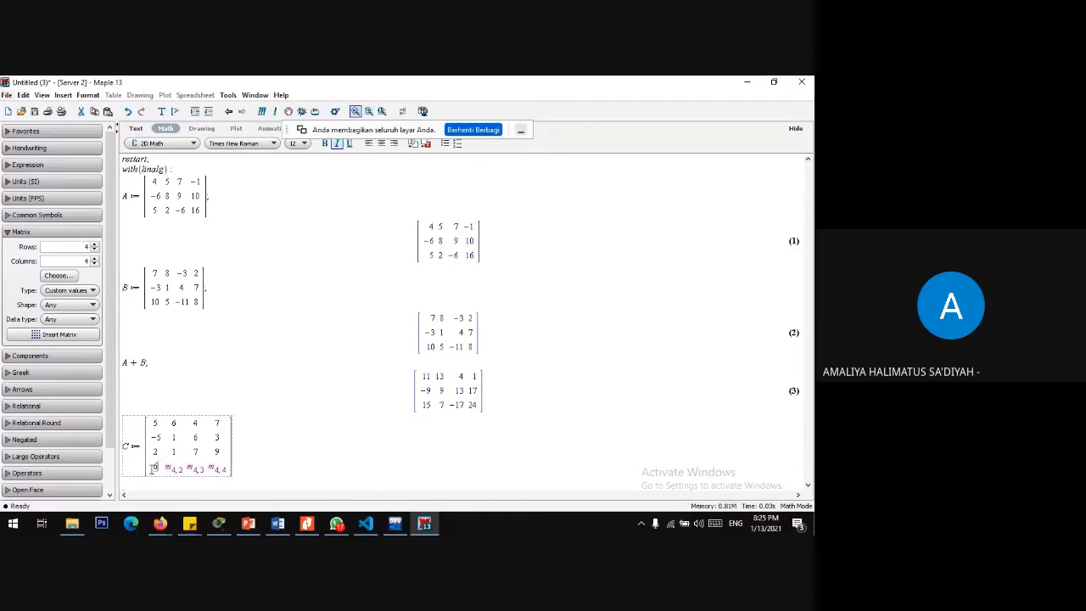
click(173, 467)
text(-)
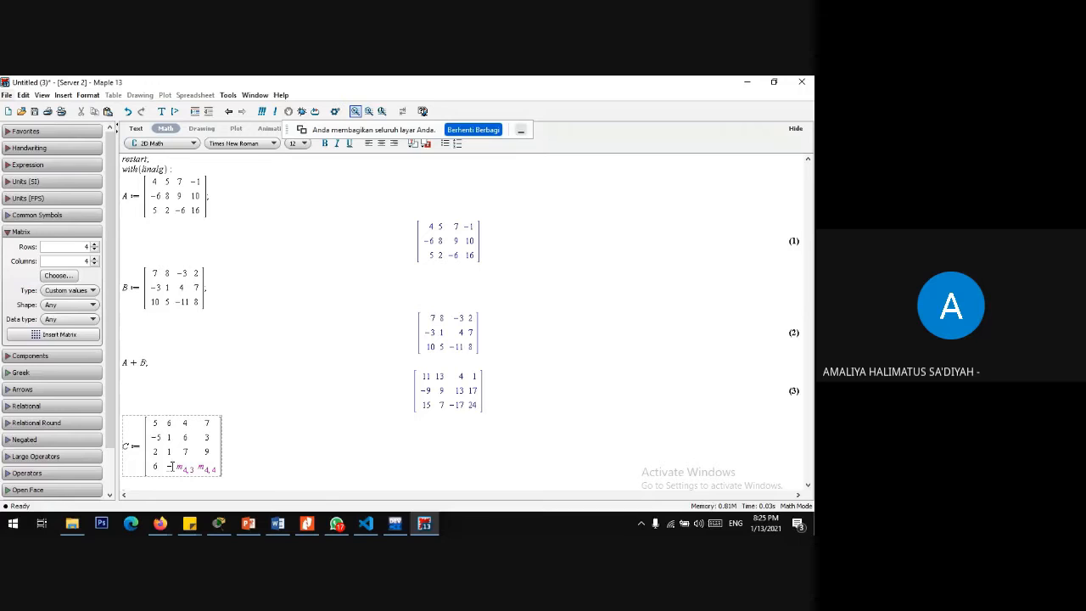
text(4)
click(185, 468)
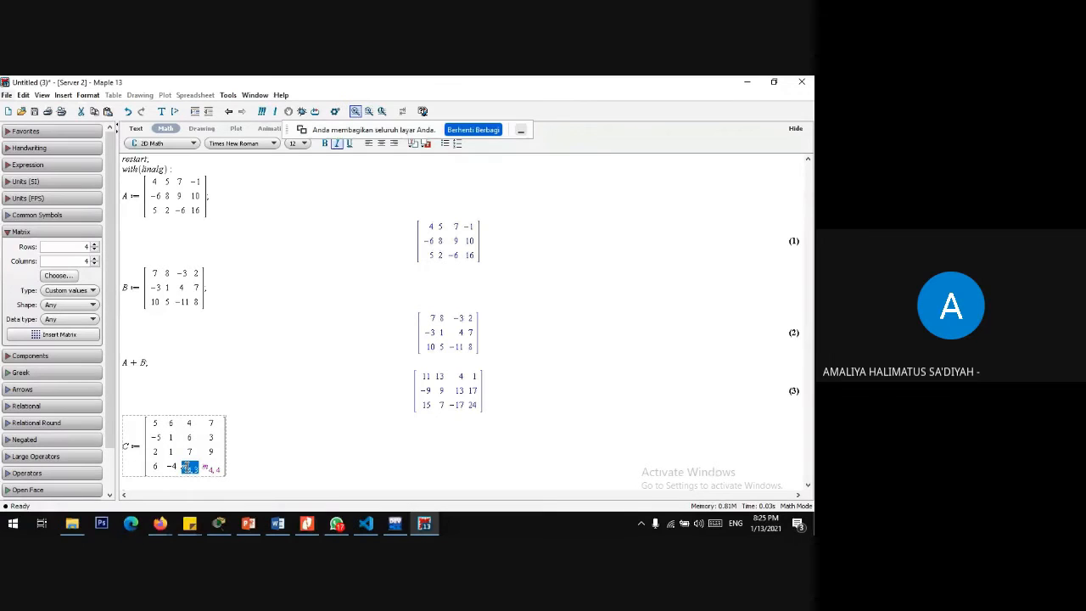
text(1)
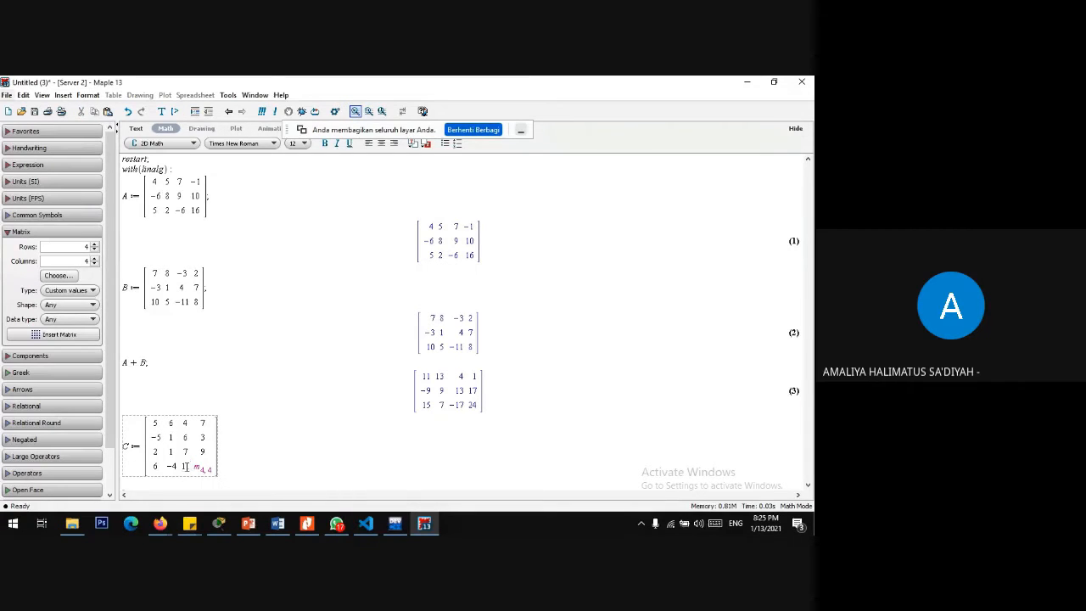
double_click(197, 467)
text(1)
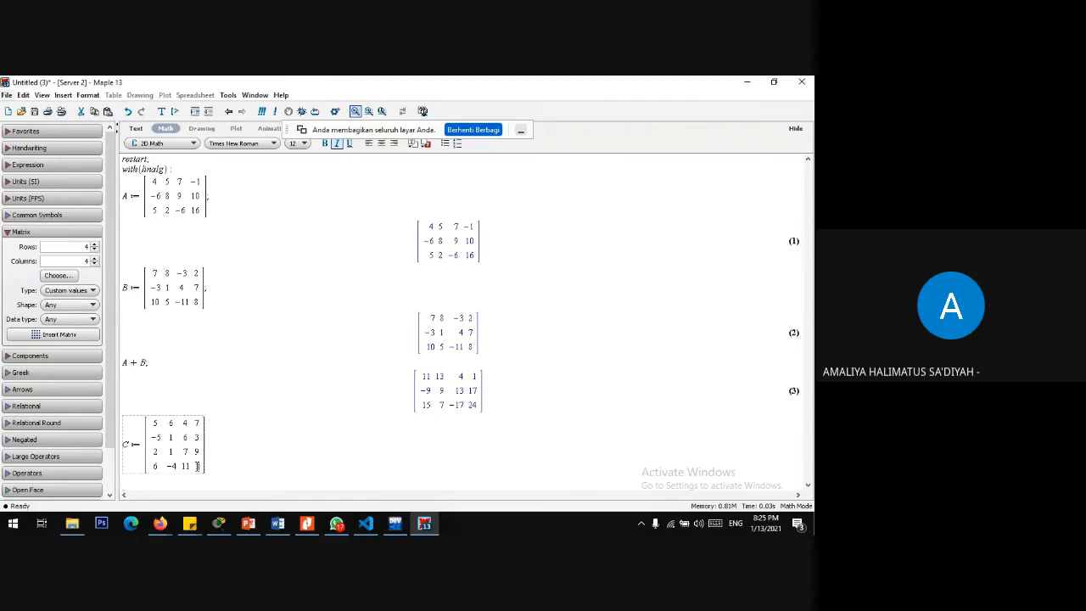
text(3;)
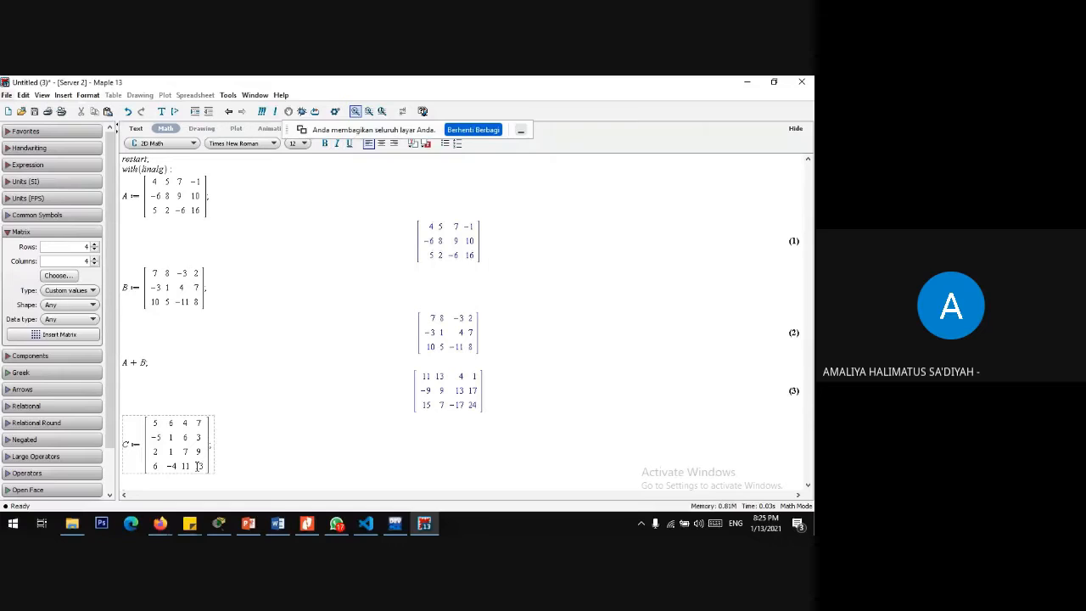
key(Return)
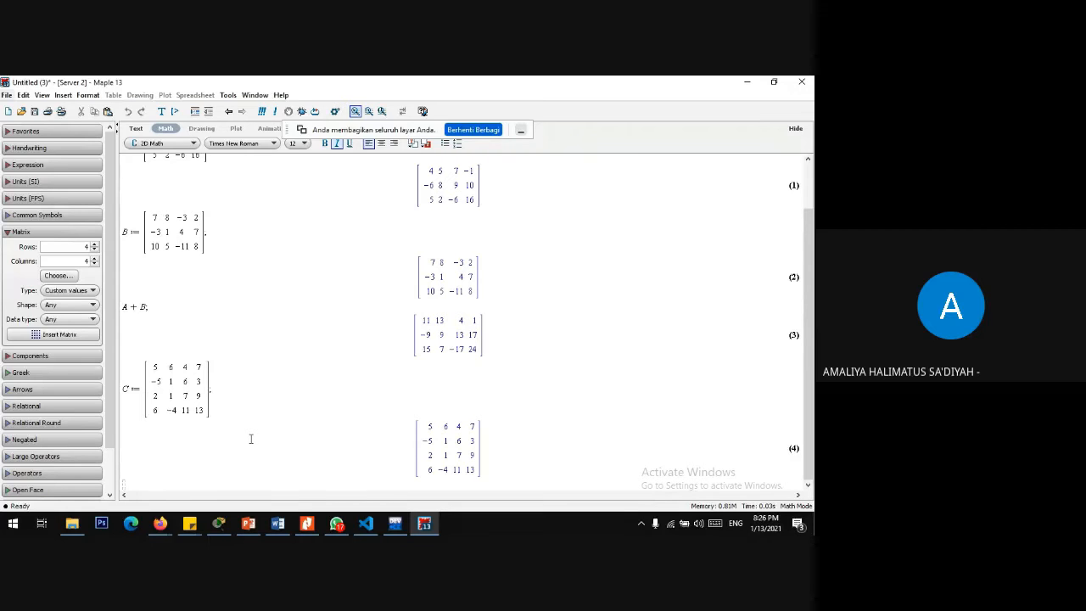
Try to compute the difference B - C; on a new line below the matrix C output.
text(B-)
text(C)
text(;)
key(Return)
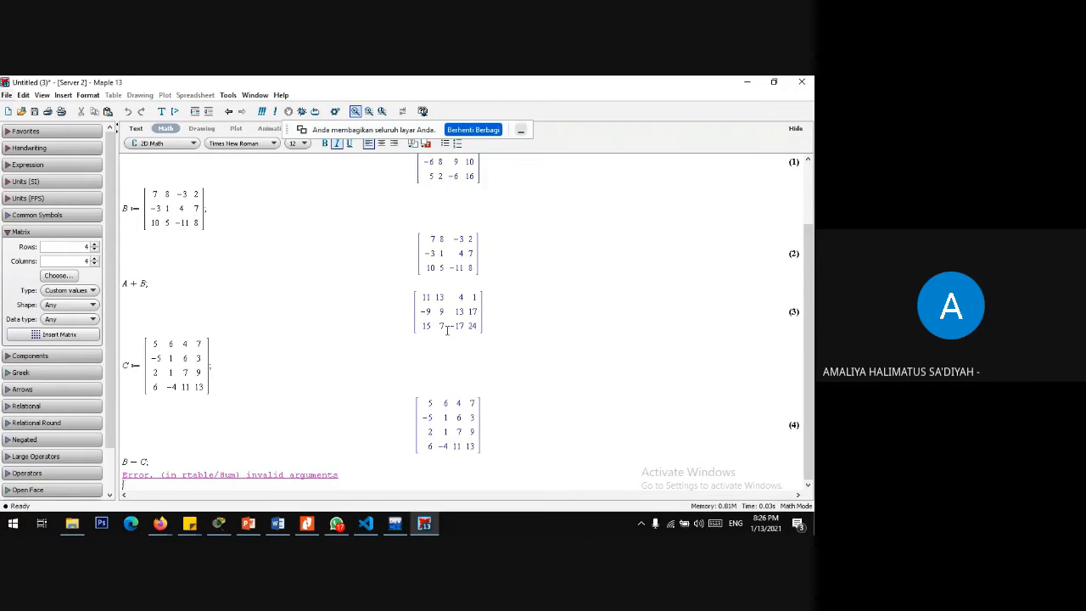
scroll(282, 299, up, 3)
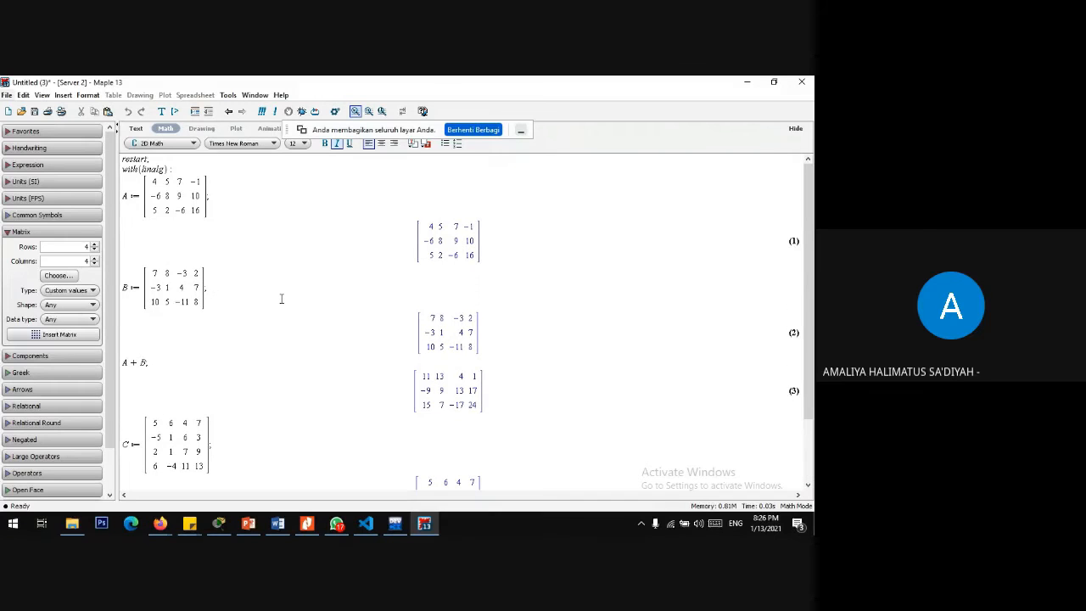
Compute the scalar multiple 2.B; on a new line below the B - C statement.
scroll(282, 299, down, 3)
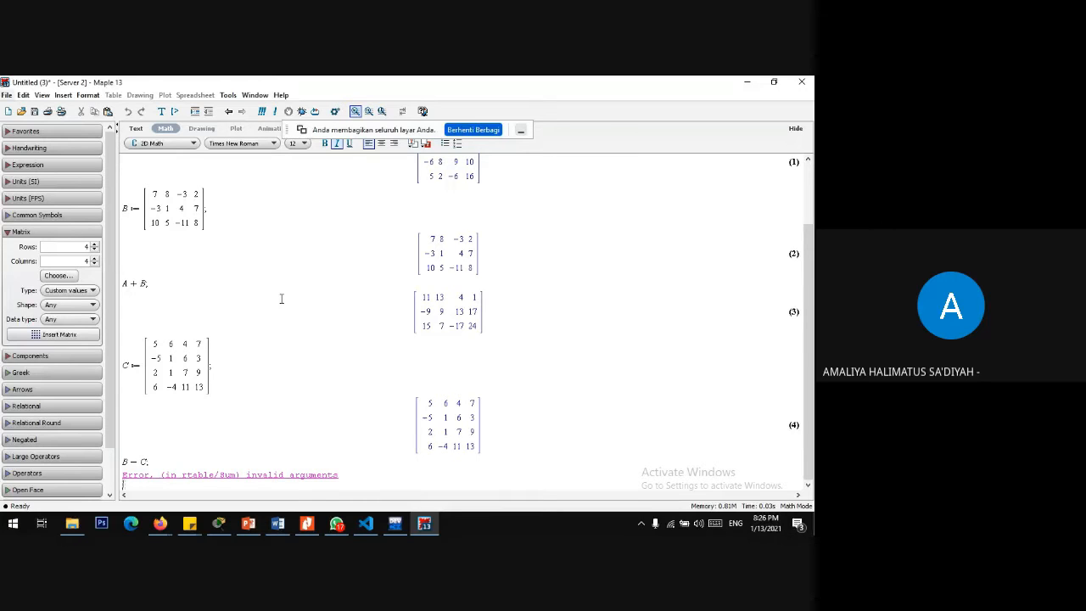
text(65)
key(BackSpace)
key(BackSpace)
text(2 B;)
key(Return)
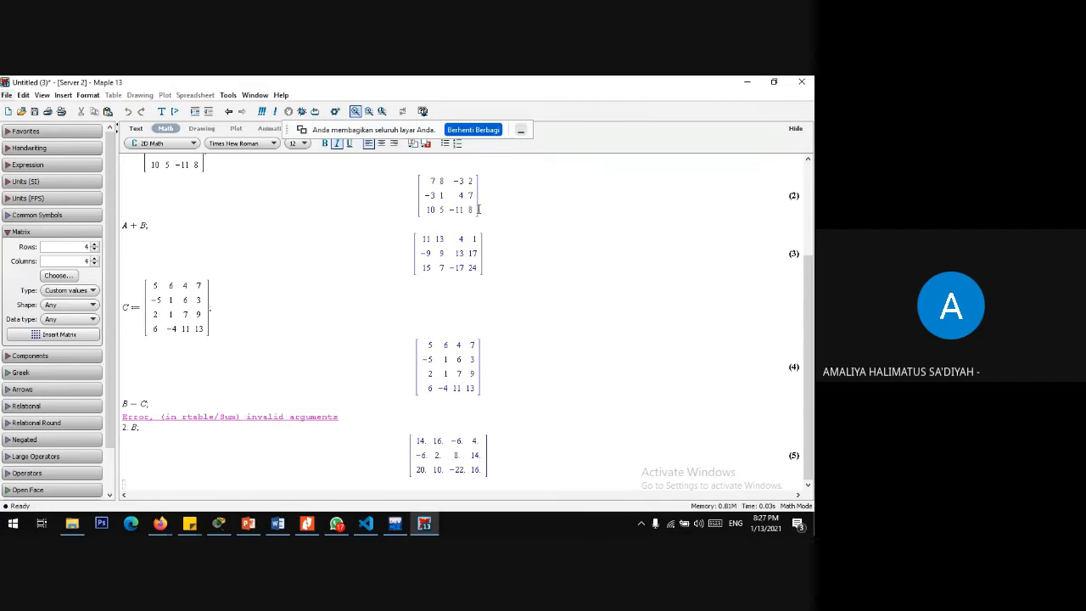
click(497, 456)
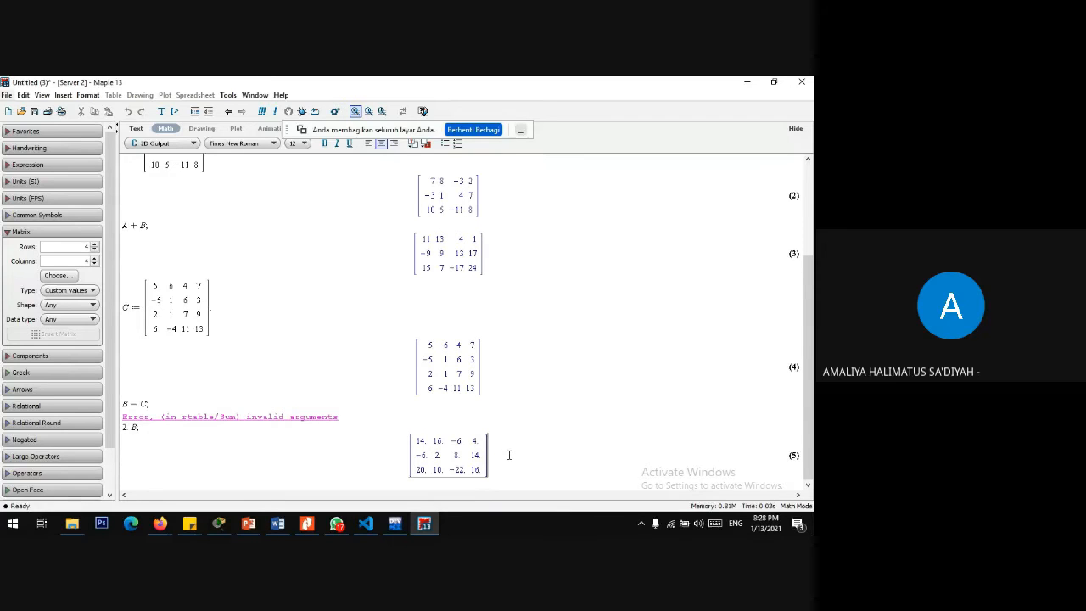
key(Return)
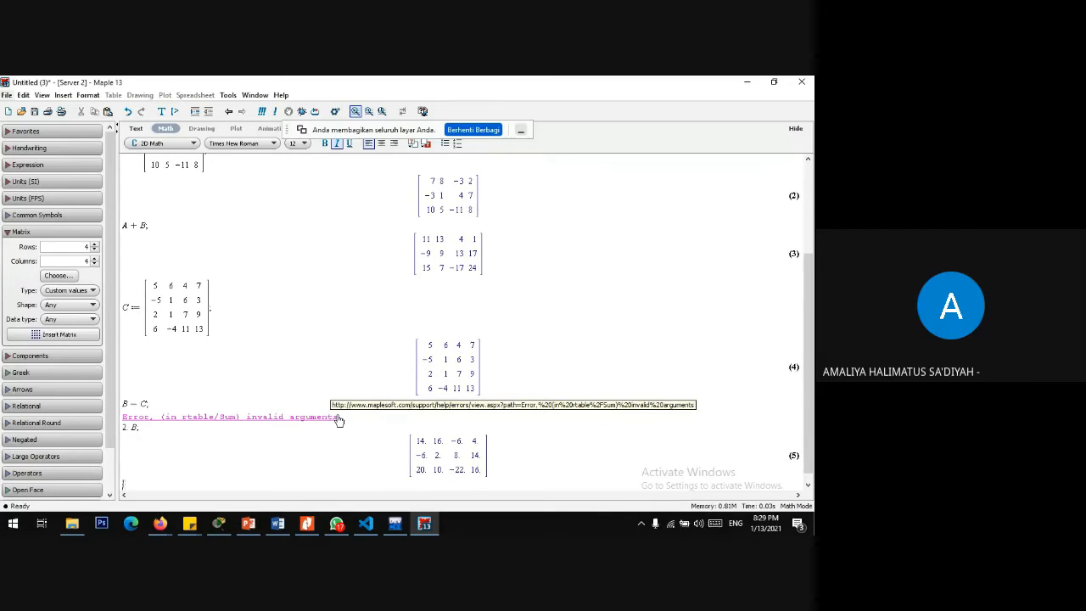
Set the size for new matrices to 3 rows and 2 columns.
click(95, 244)
click(95, 245)
click(95, 244)
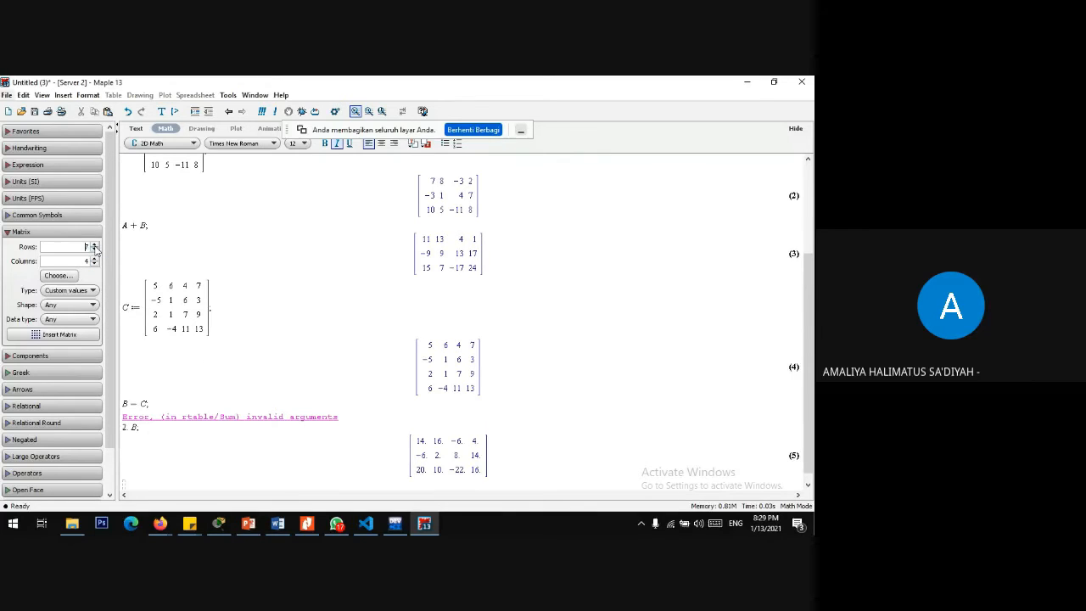
click(95, 250)
click(96, 251)
click(95, 263)
click(95, 264)
click(95, 264)
Delete all matrix definitions and results below the with(linalg) line.
double_click(173, 469)
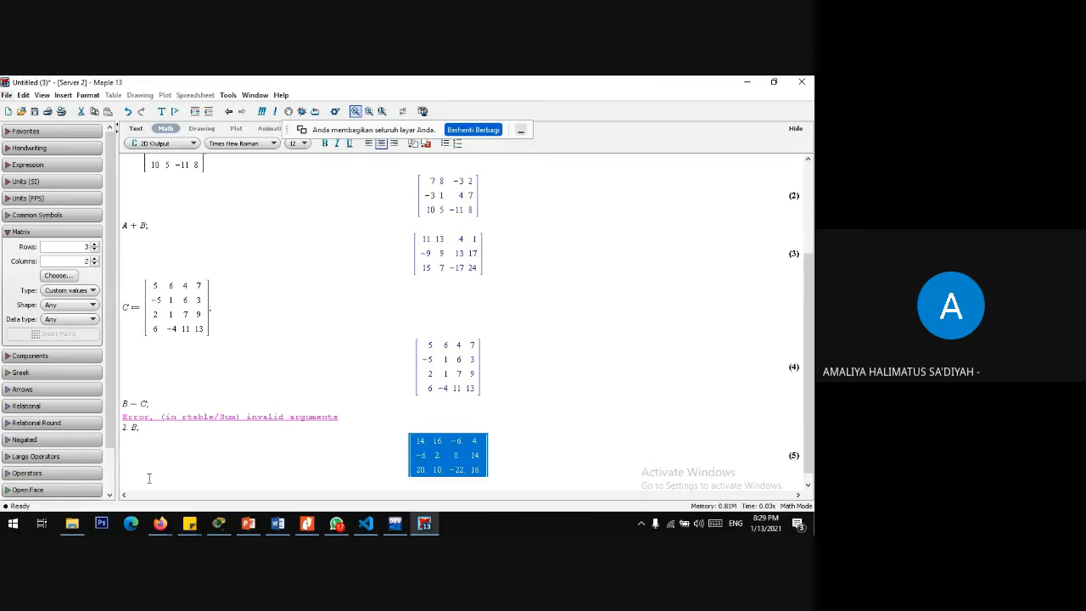
drag(138, 483, 126, 193)
key(Delete)
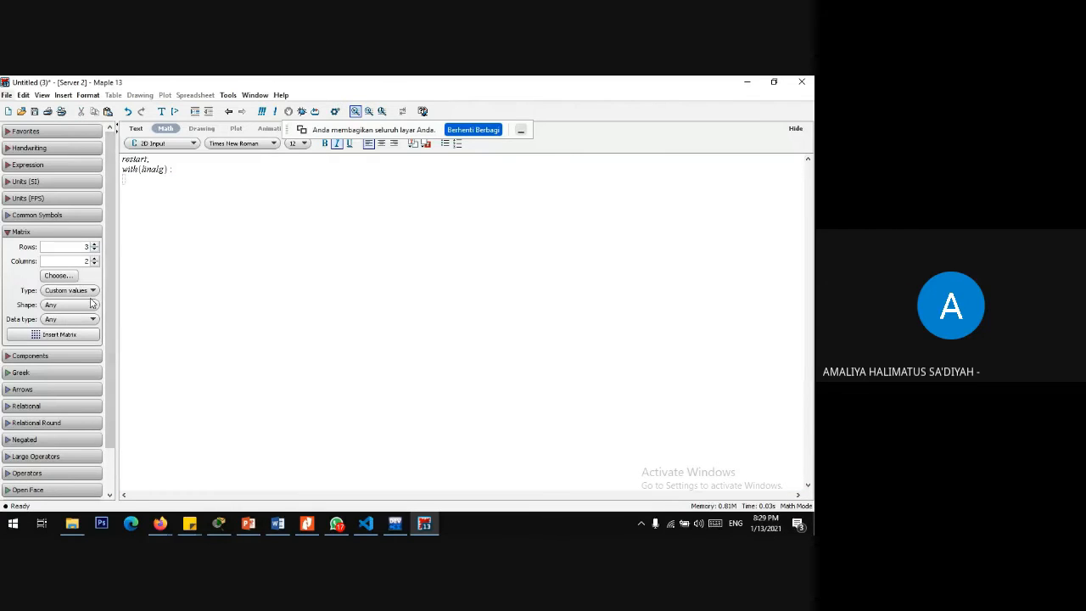
Begin defining A := as a 3-by-2 matrix and fill its first row with 4 and 6.
text(A/)
key(BackSpace)
text(:=)
click(59, 335)
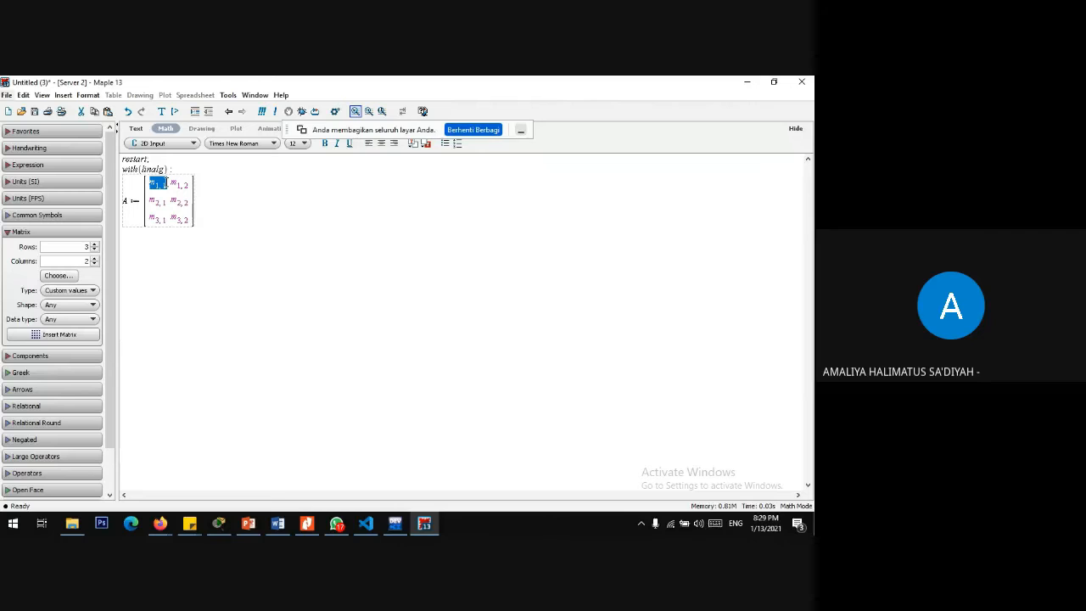
text(4)
click(173, 184)
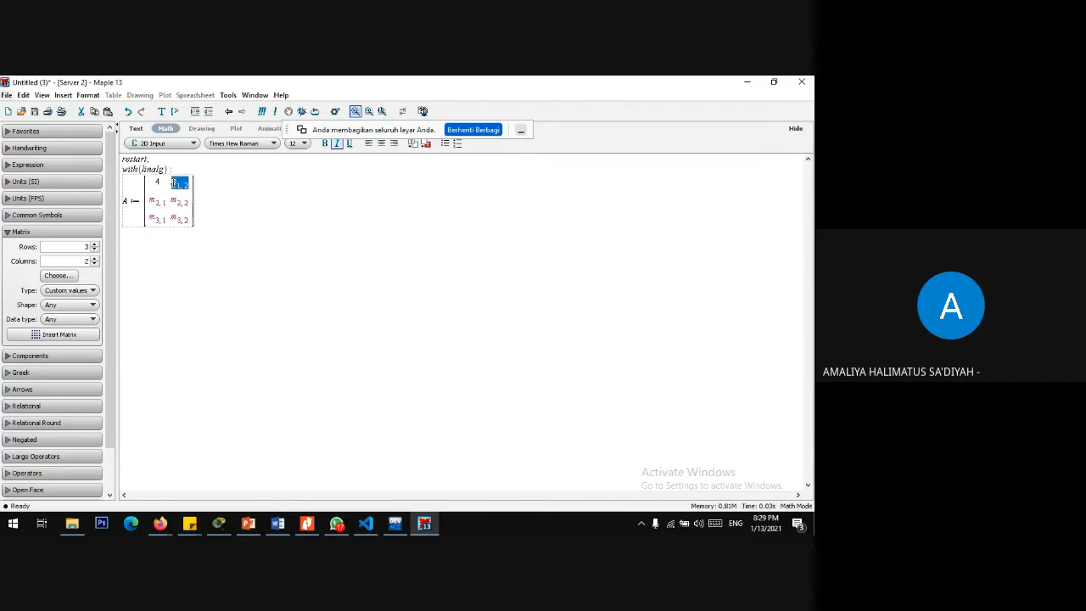
text(6)
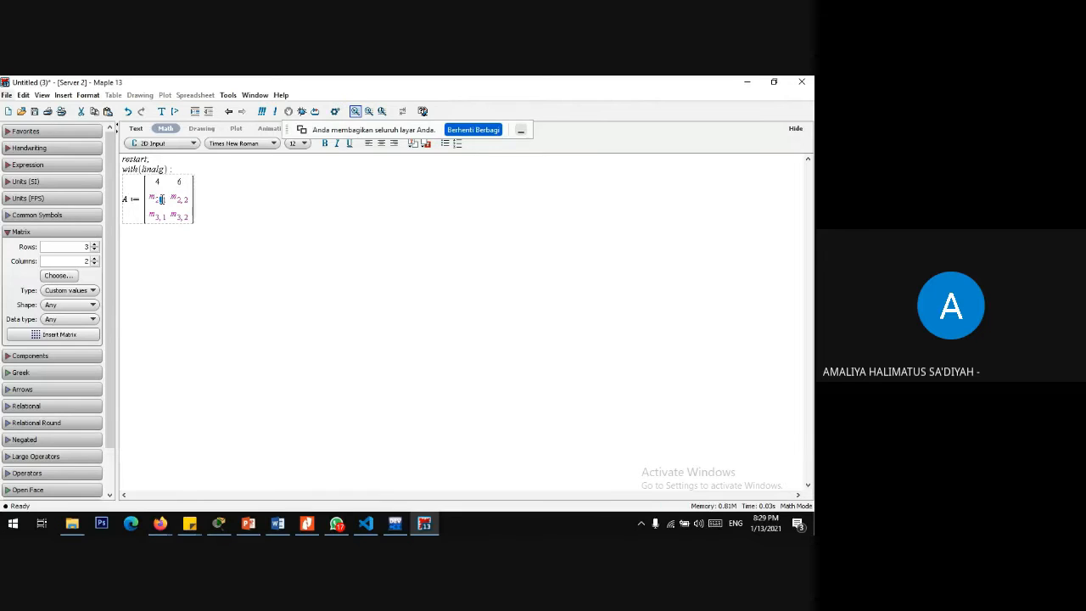
Fill the second row of matrix A with -2 and 3.
click(158, 198)
text(1)
key(BackSpace)
key(BackSpace)
text(-1)
click(175, 196)
text(3)
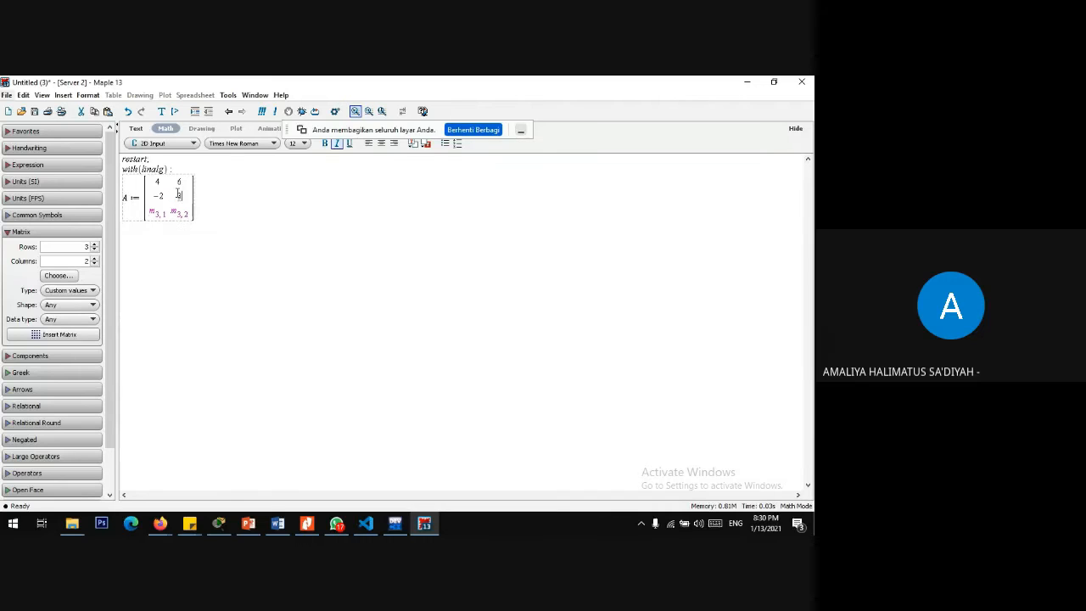
Fill the third row of matrix A with 1 and 5, end the statement with a semicolon and evaluate it.
click(150, 212)
text(1)
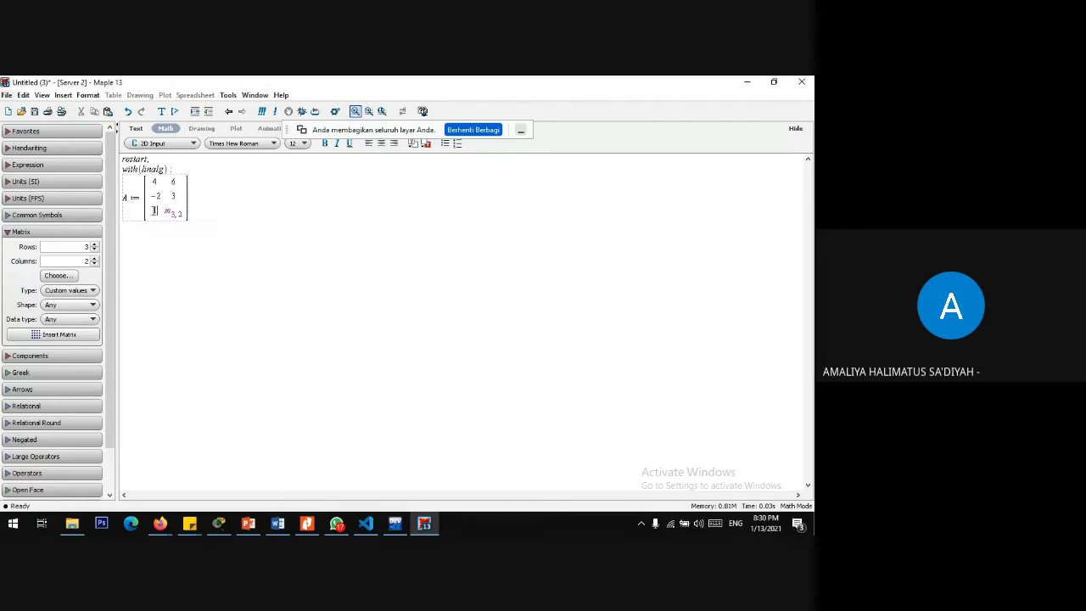
click(169, 213)
text(5)
click(180, 204)
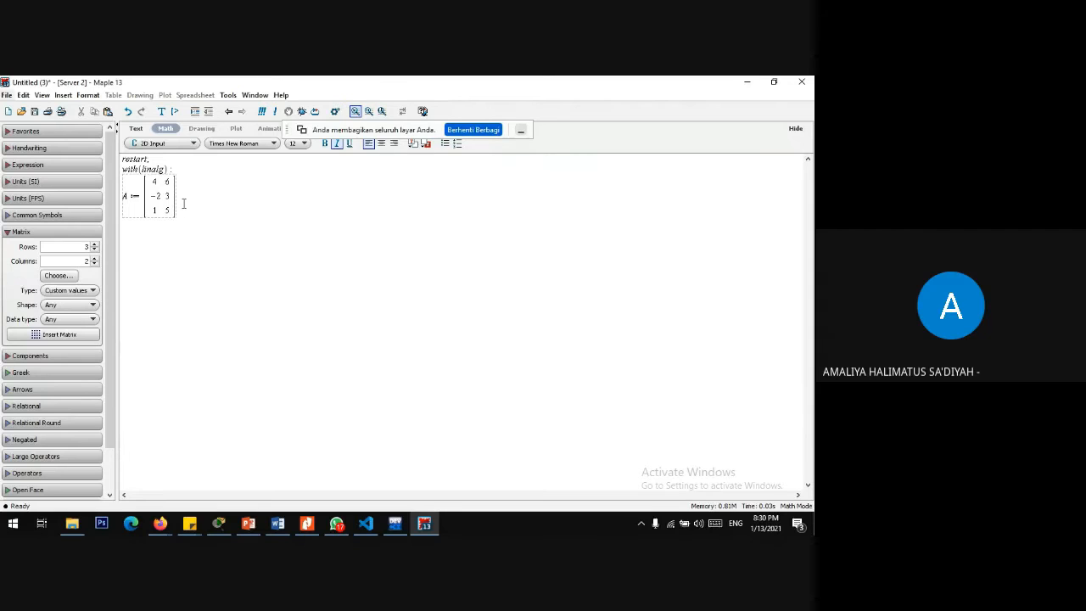
text(;)
key(Return)
Begin defining B := as a 3-by-2 matrix, with 5 and 6 in the first row and 7 and 8 in the second.
text(B :=)
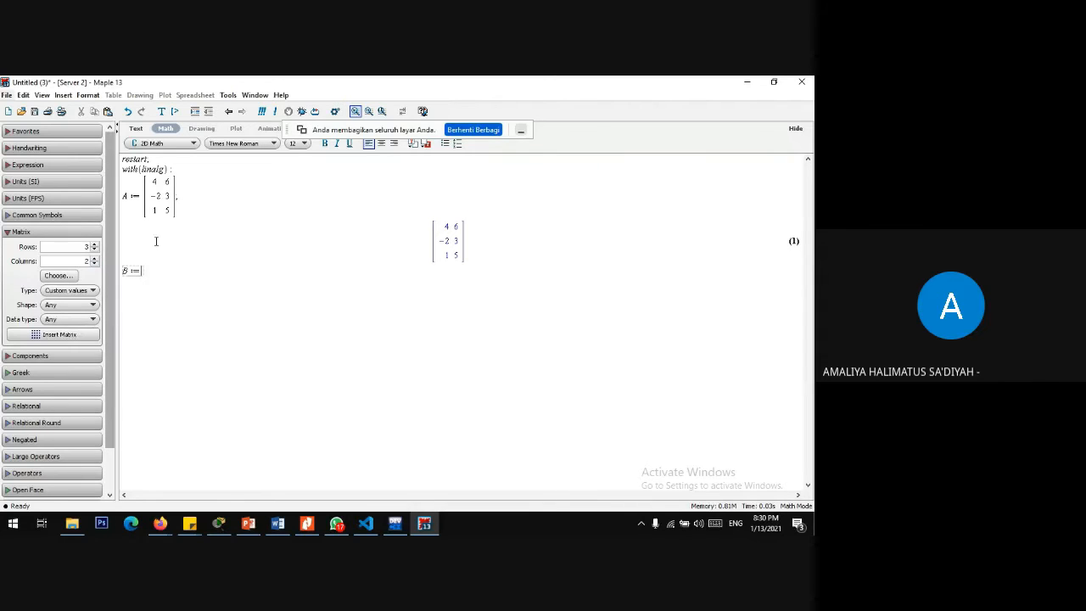
click(72, 336)
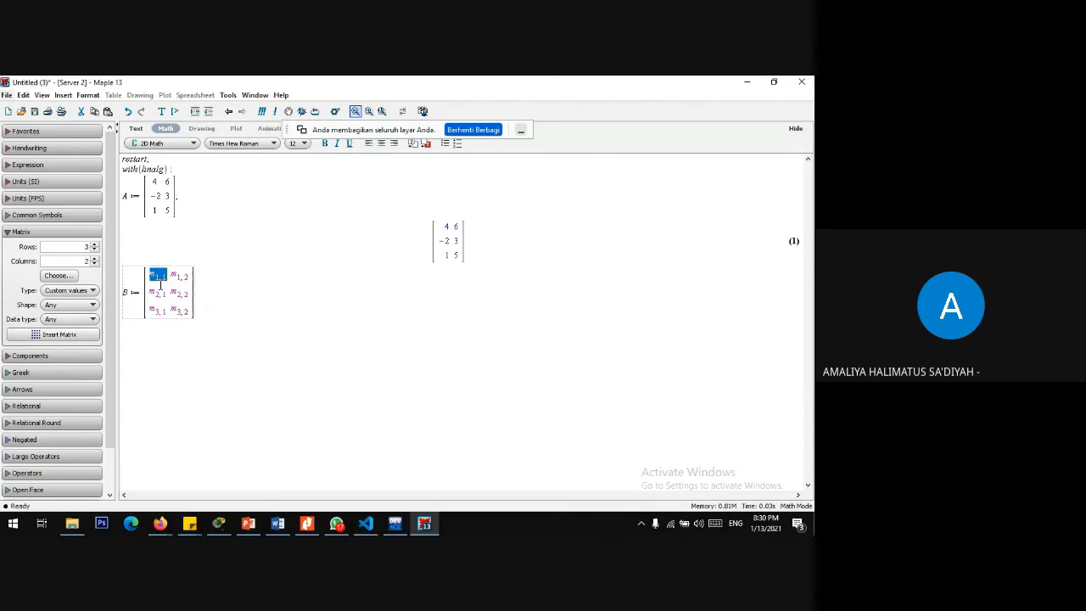
text(5)
key(Tab)
text(6)
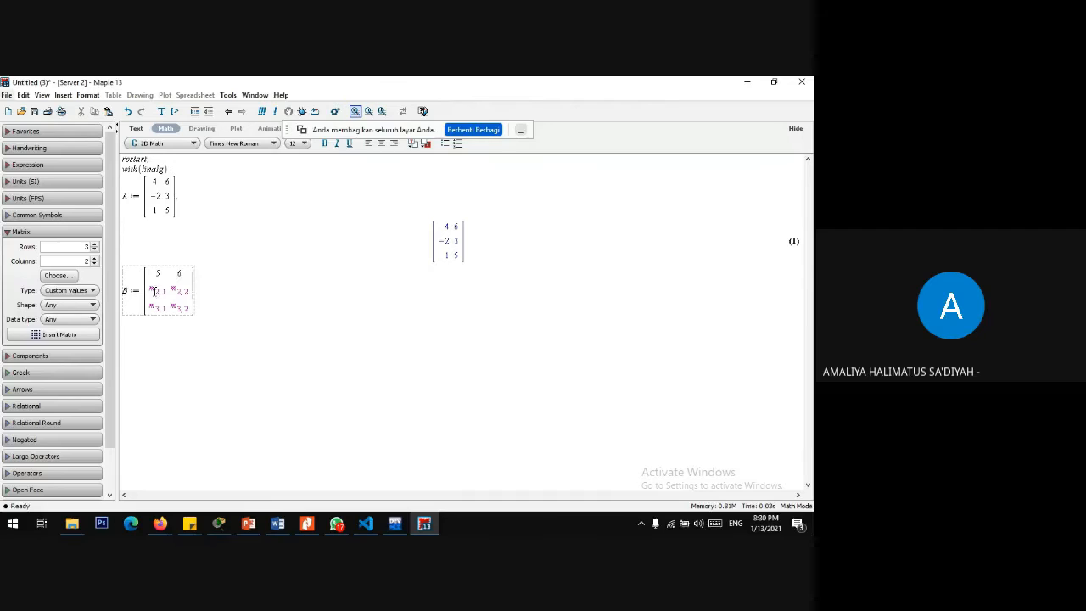
click(154, 290)
drag(153, 291, 180, 291)
text(7 8)
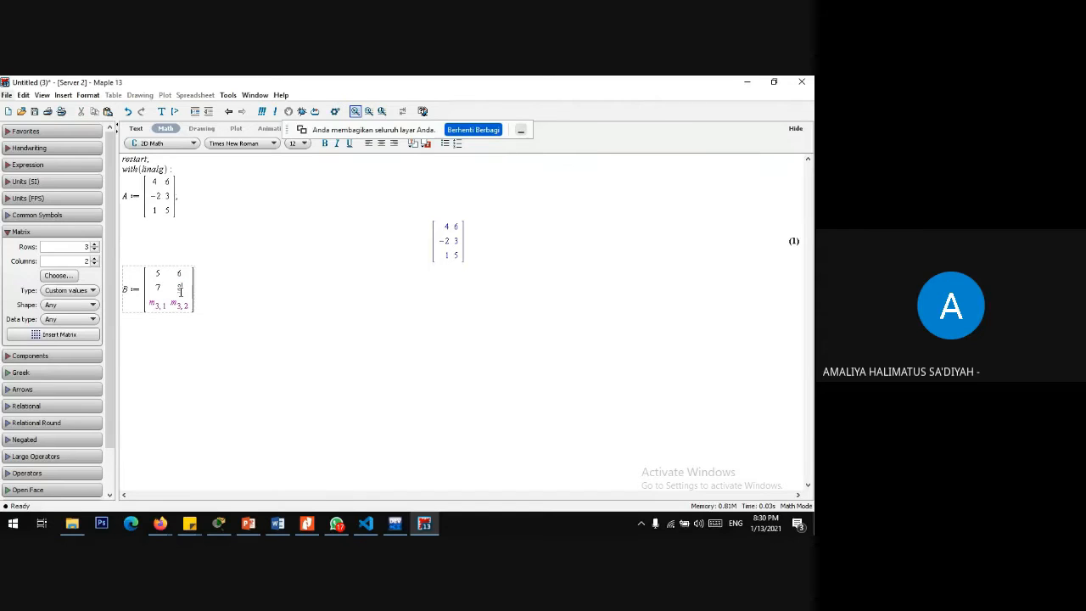
Fill the third row of matrix B with 5 and 1, end the statement with a semicolon and evaluate it.
drag(166, 305, 119, 298)
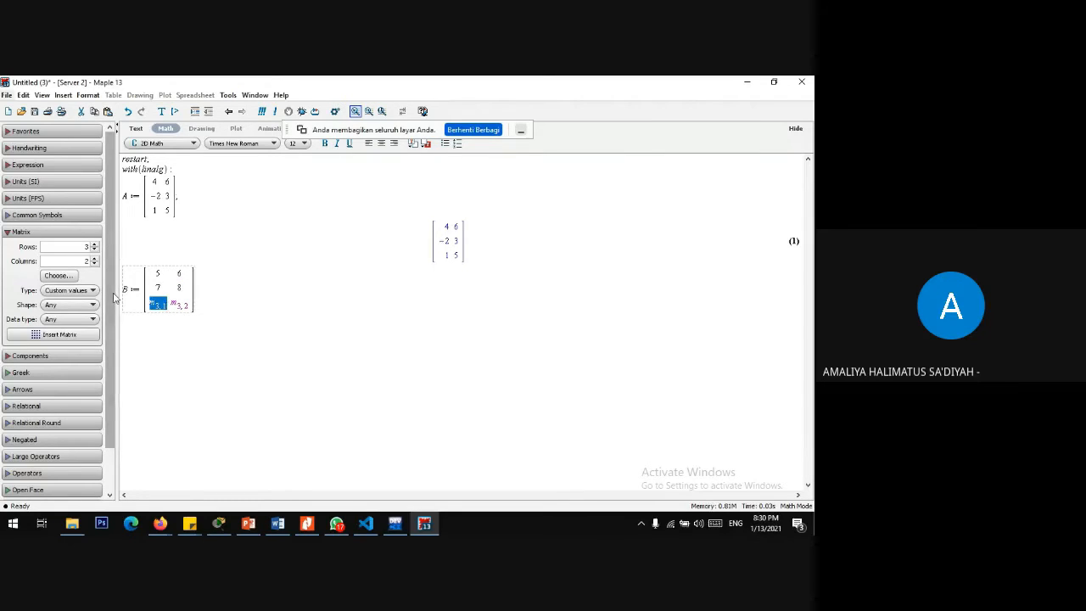
text(5)
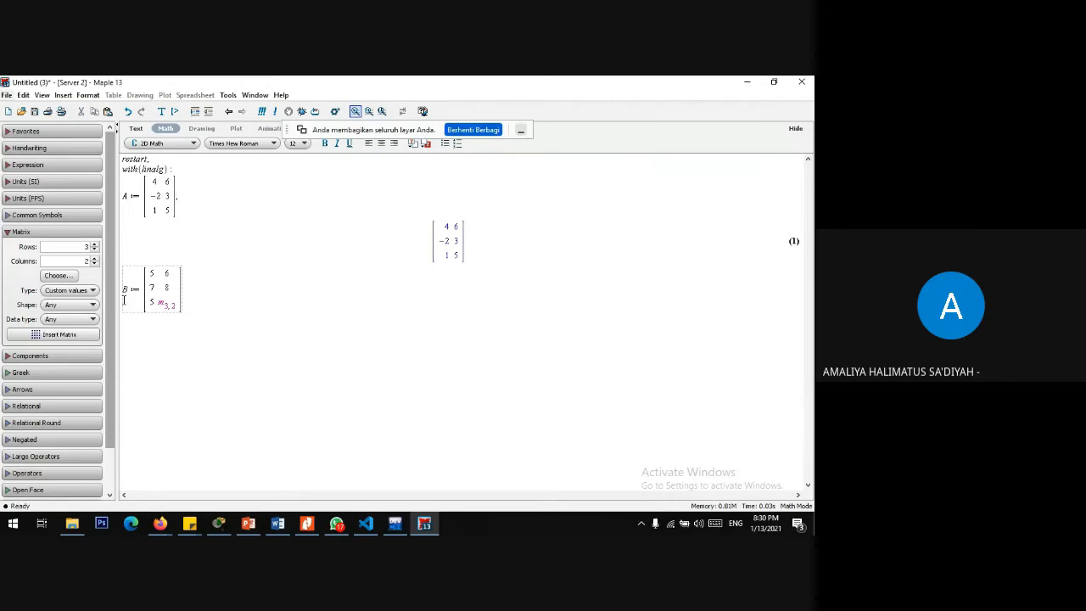
click(168, 304)
text(1)
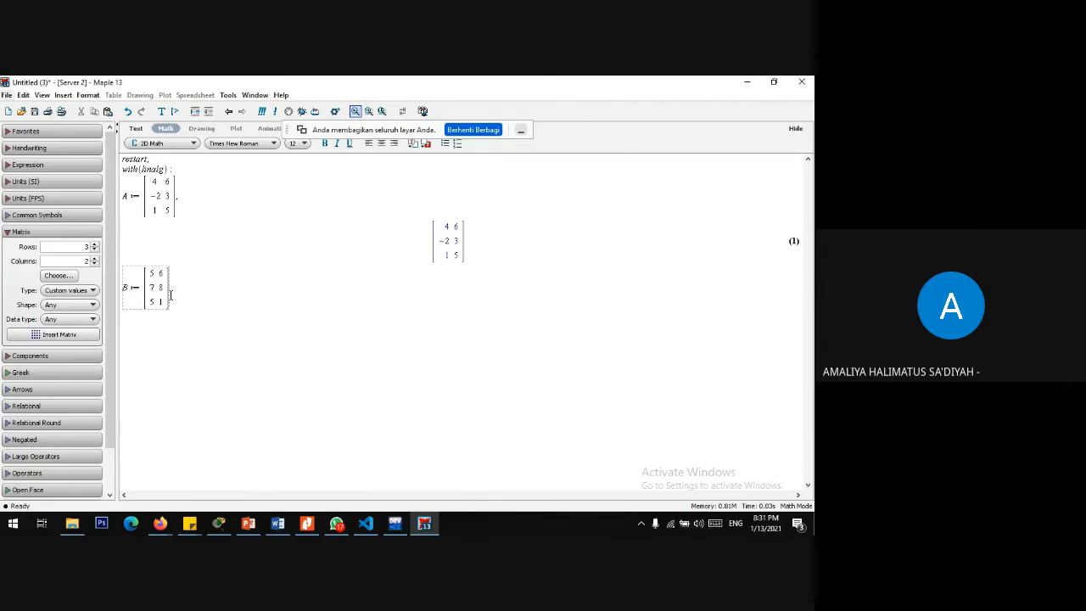
click(170, 294)
key(Return)
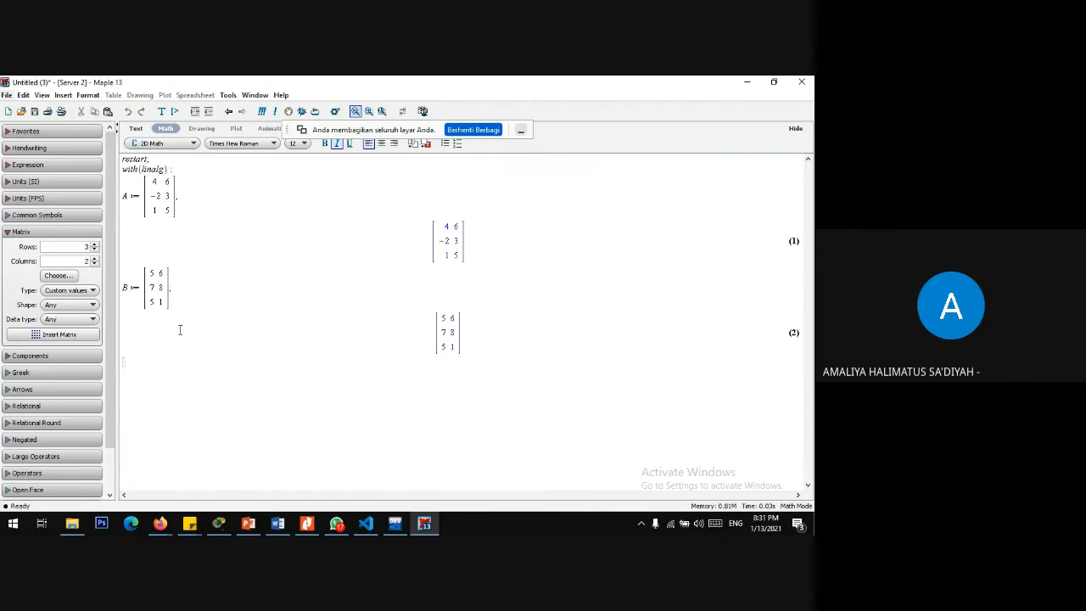
Try to compute the matrix product A.B; on a new line below the matrix B output.
text(A.B;)
key(Return)
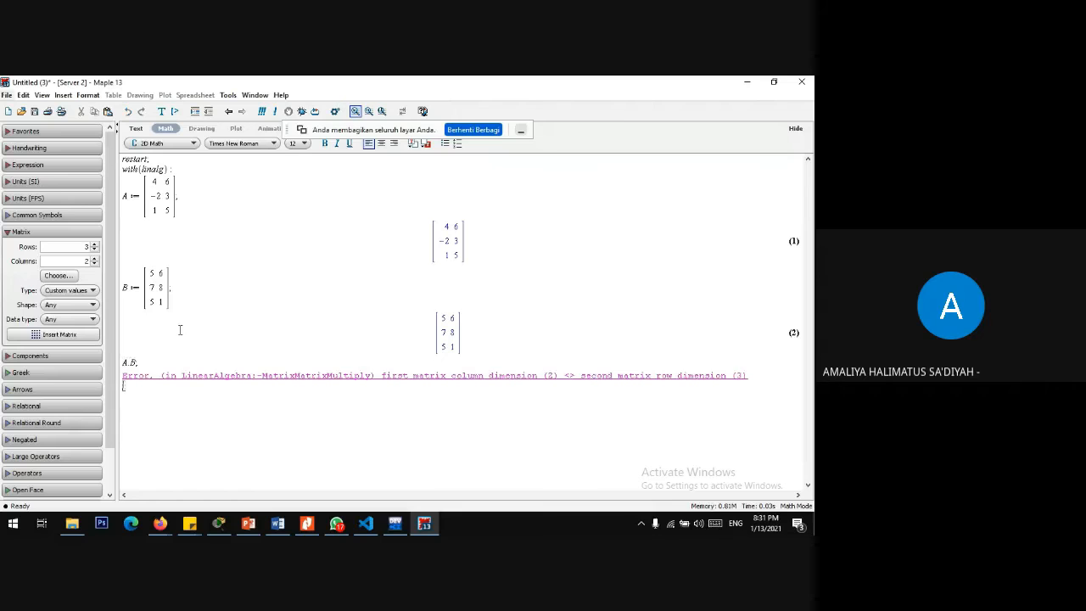
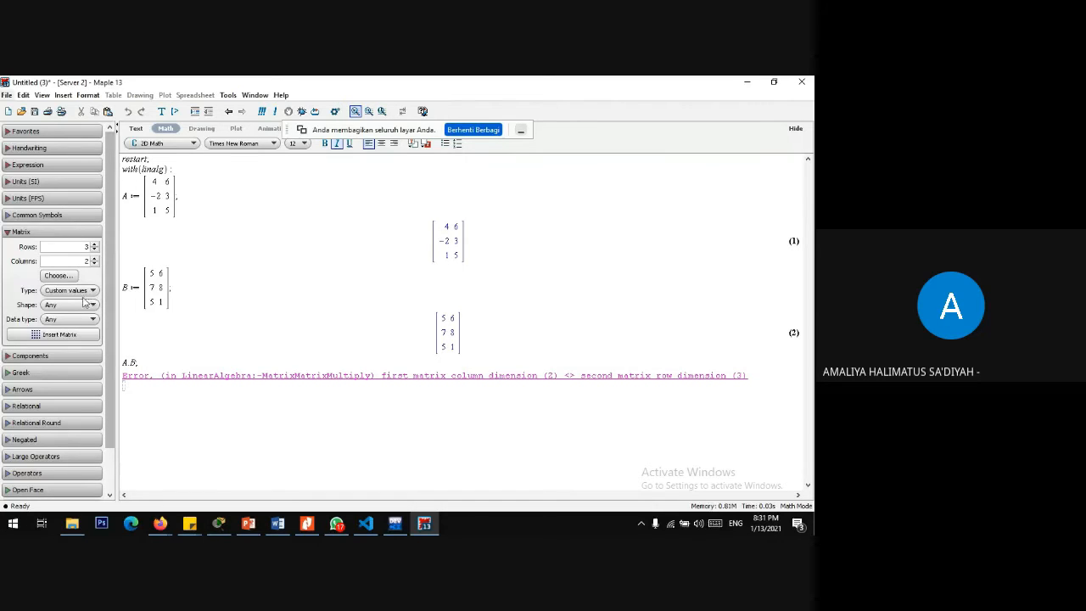
Begin defining C := on a new line and insert a matrix with 2 rows and 3 columns.
text(C )
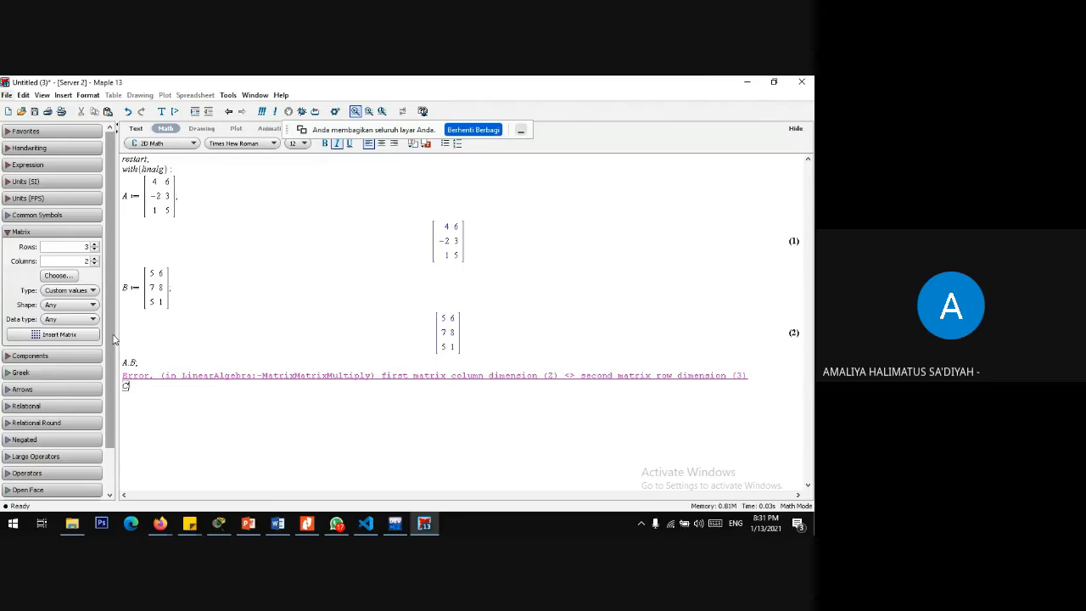
text(:=)
click(95, 250)
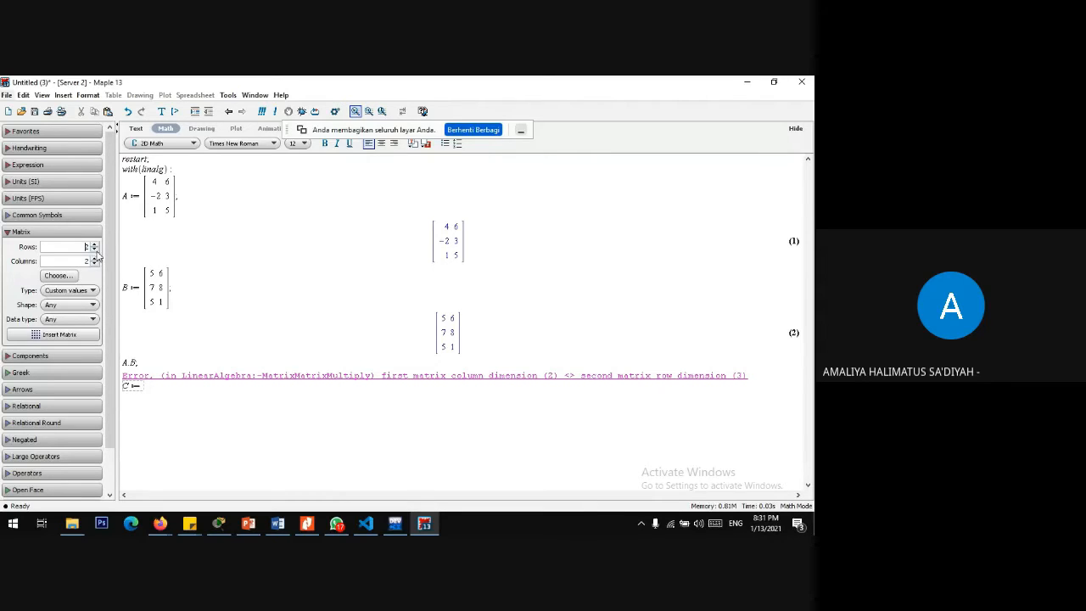
click(94, 257)
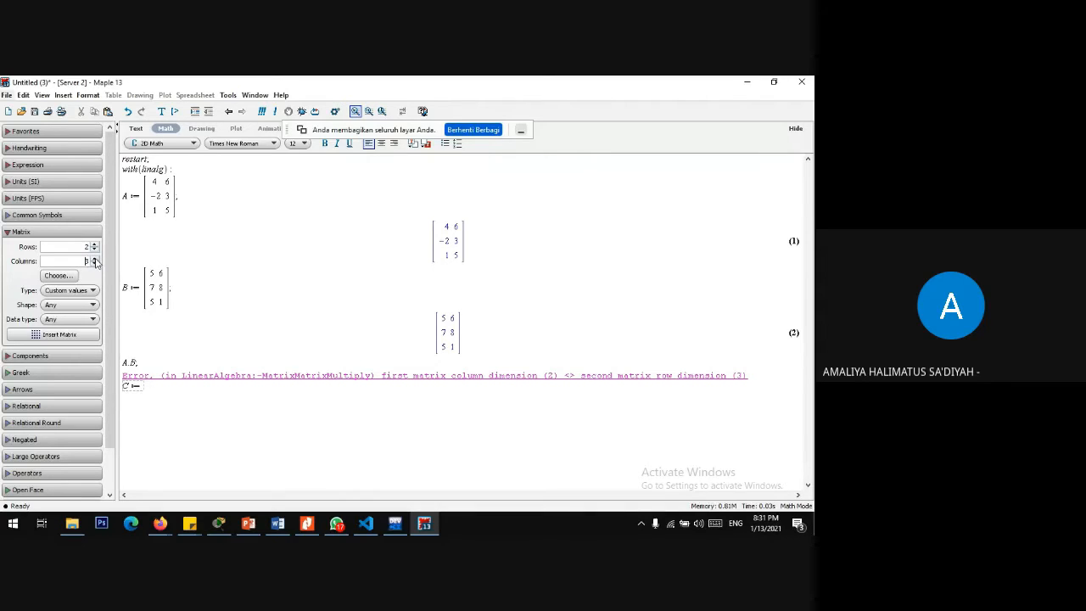
click(61, 334)
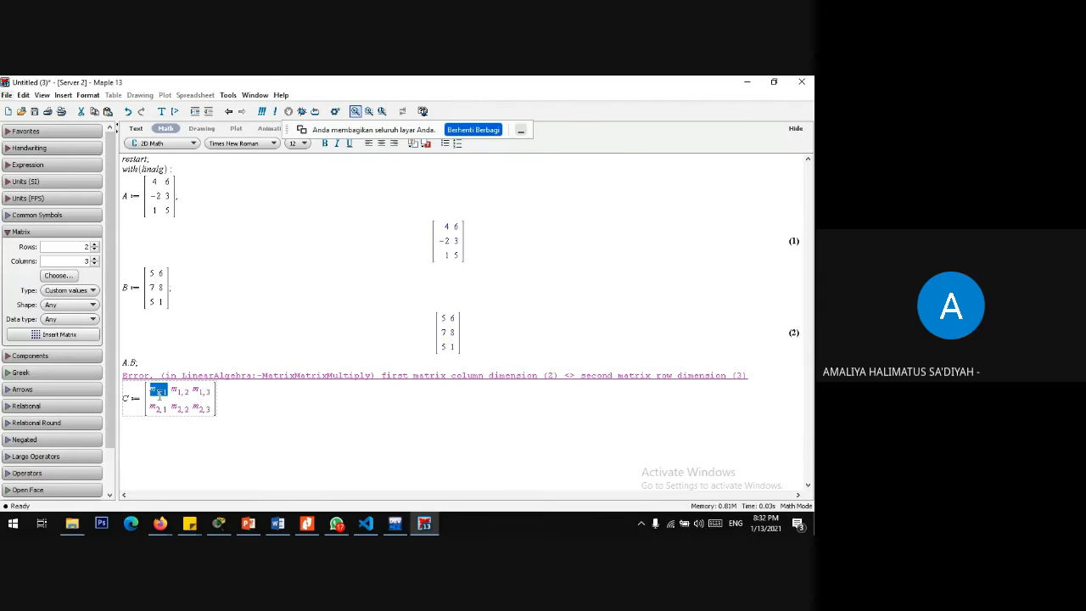
Fill the first row of matrix C with 3, 5 and 8.
text(3)
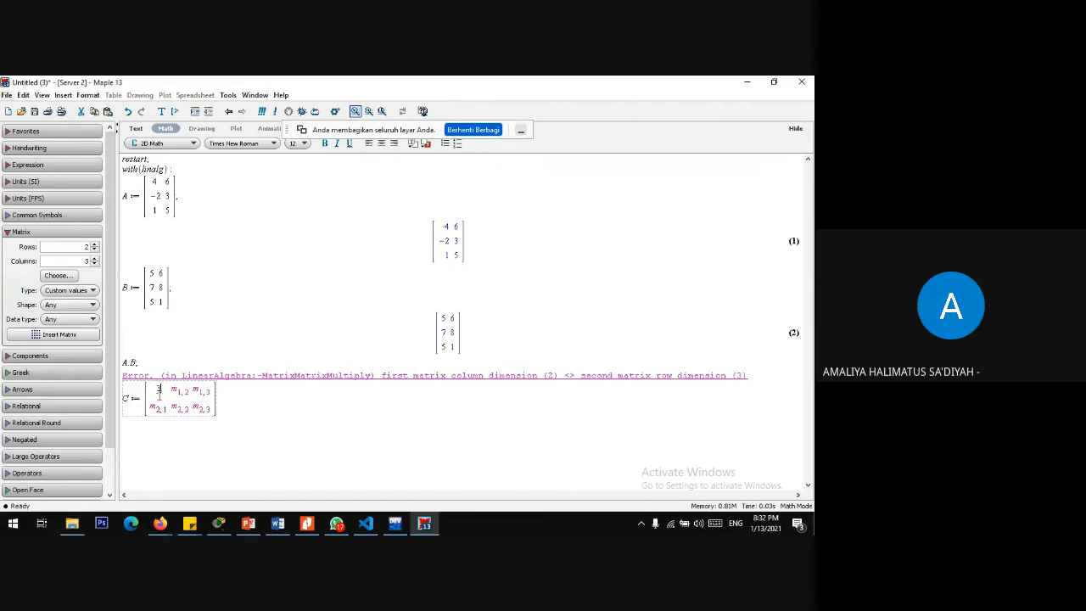
click(179, 392)
click(180, 393)
text(5)
click(210, 392)
text(8)
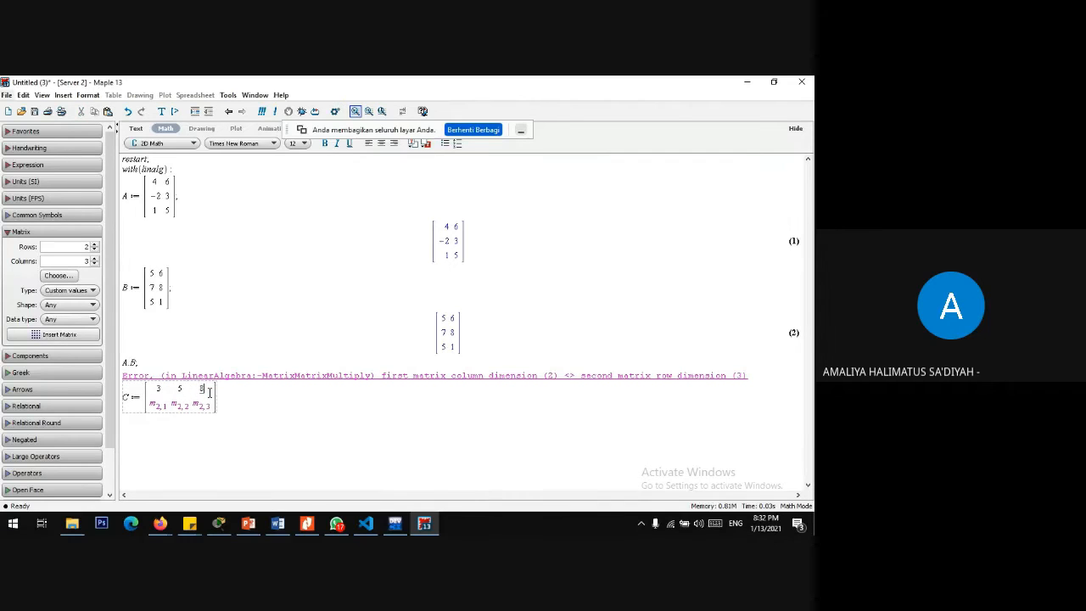
Fill the second row of matrix C with 0, 2 and 1, end the statement with a semicolon and evaluate it.
click(156, 404)
text(0)
click(168, 404)
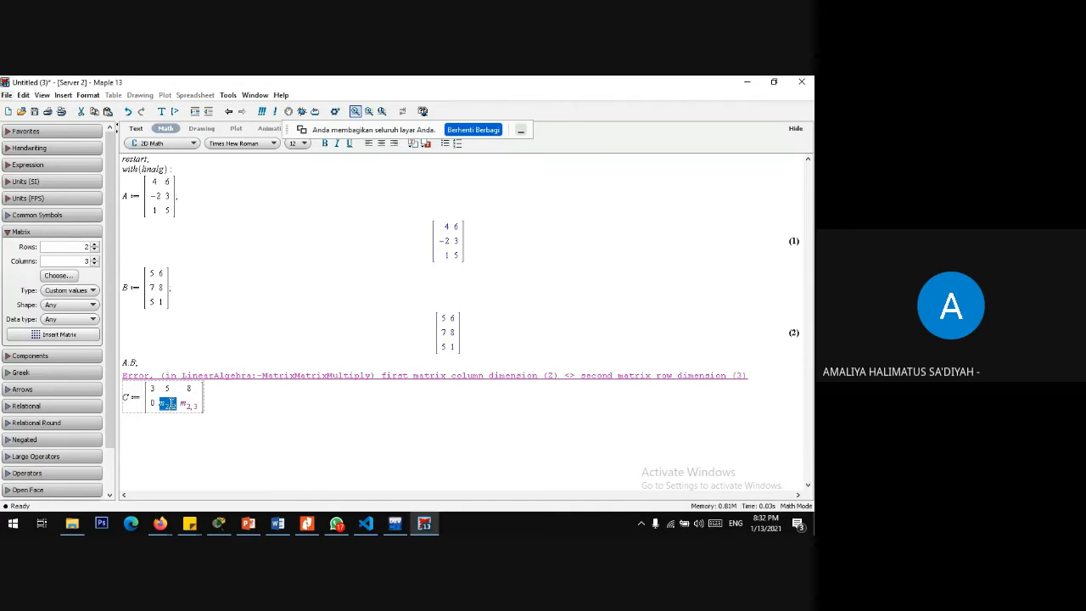
text(2)
click(173, 405)
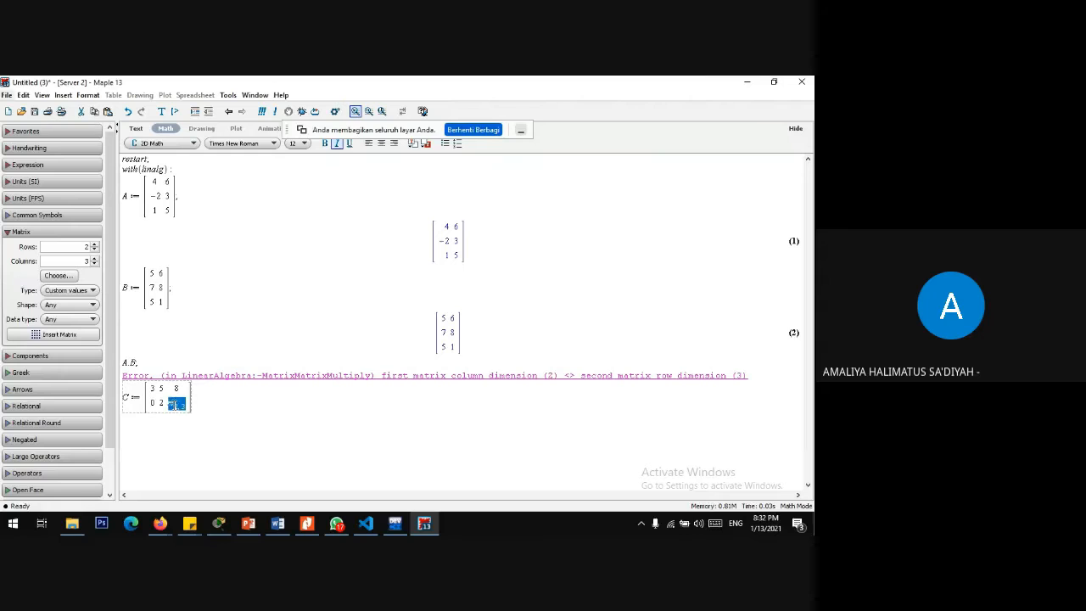
text(1)
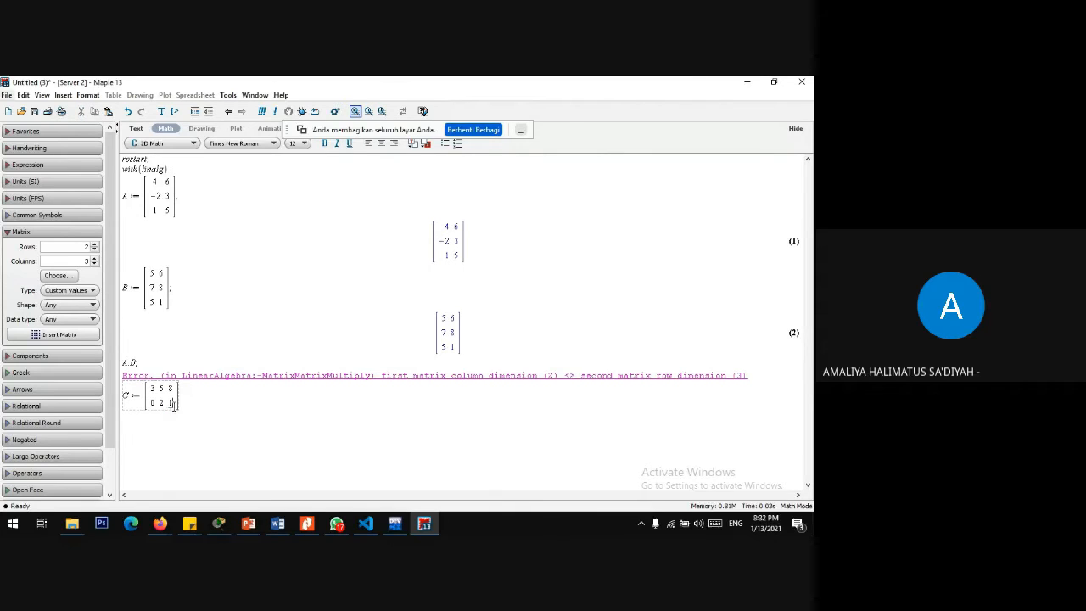
click(182, 396)
text(;)
key(Return)
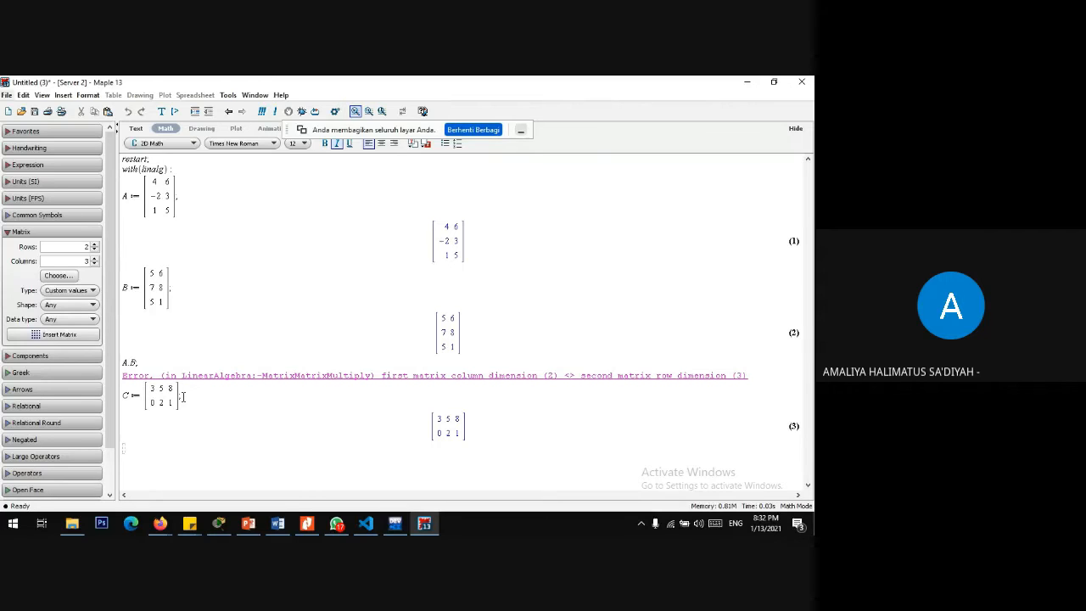
Compute the matrix products A.C; and B.C; on separate lines below the matrix C output.
text(A.C;)
key(Return)
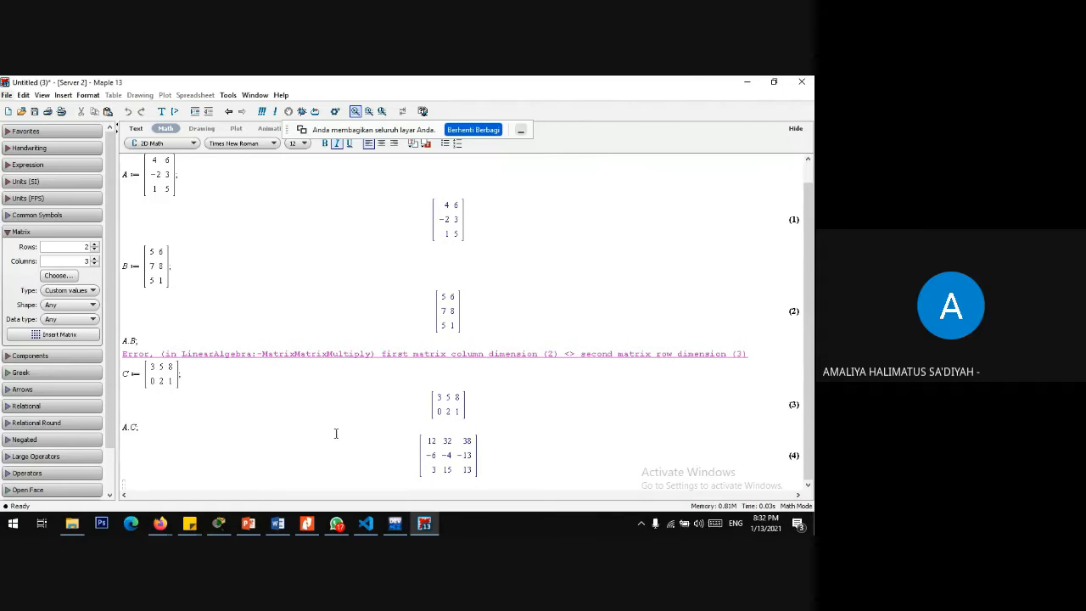
text(B.C;)
key(Return)
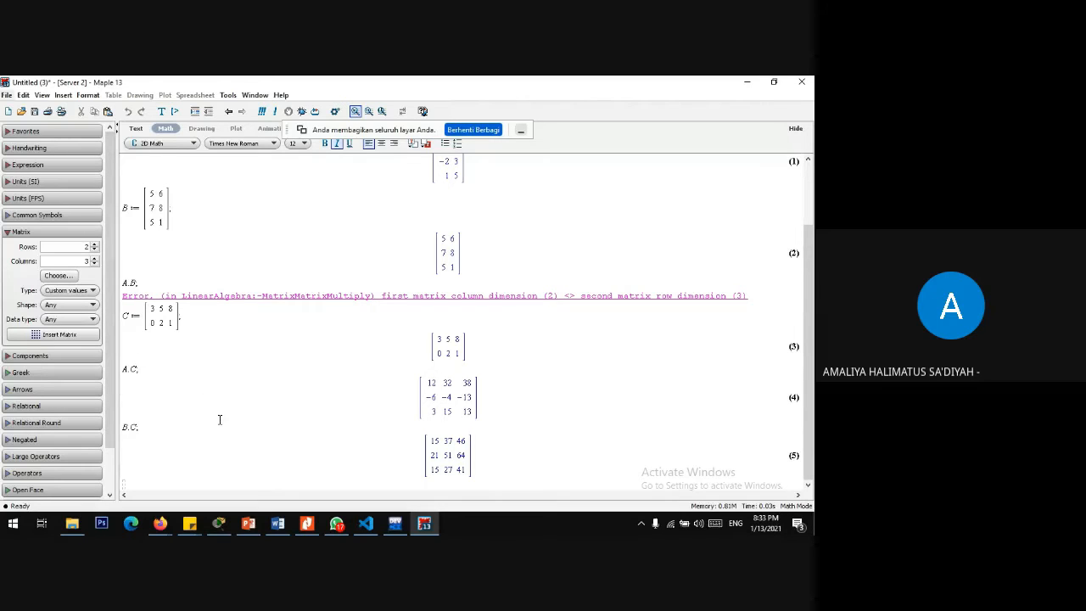
Compute the matrix products C.A; and C.B; on separate lines below the B.C output.
text(C.A;)
key(Return)
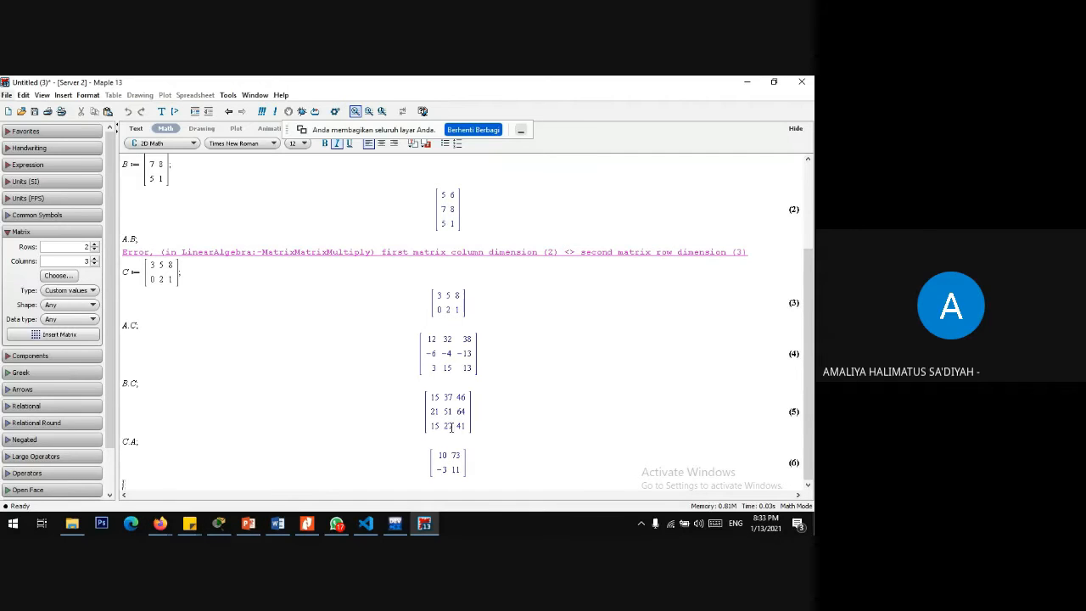
scroll(456, 390, up, 1)
scroll(457, 389, up, 3)
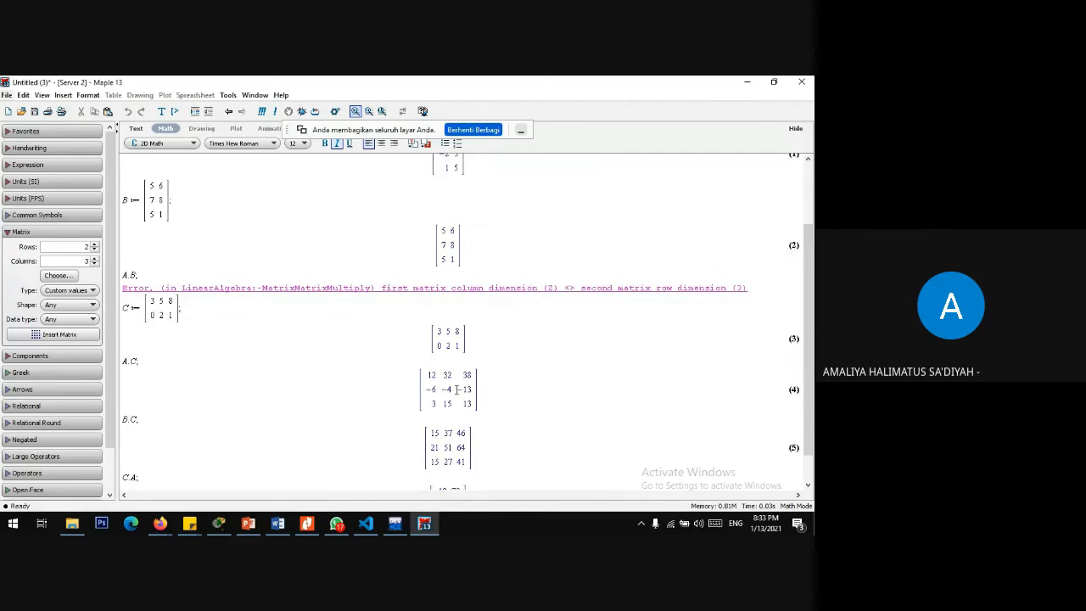
scroll(457, 389, up, 1)
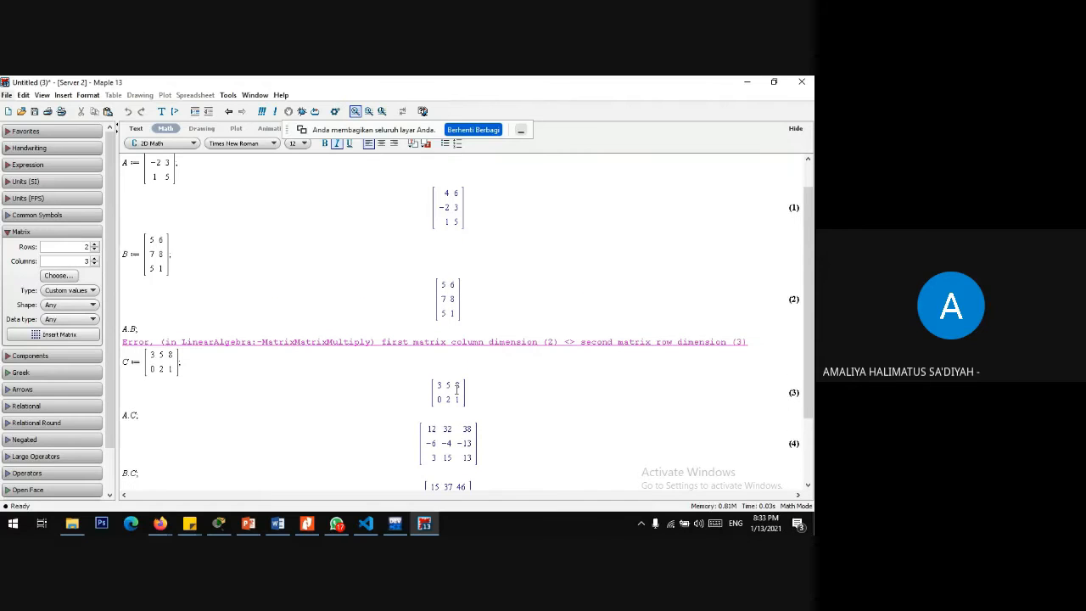
scroll(457, 389, down, 3)
scroll(457, 390, down, 2)
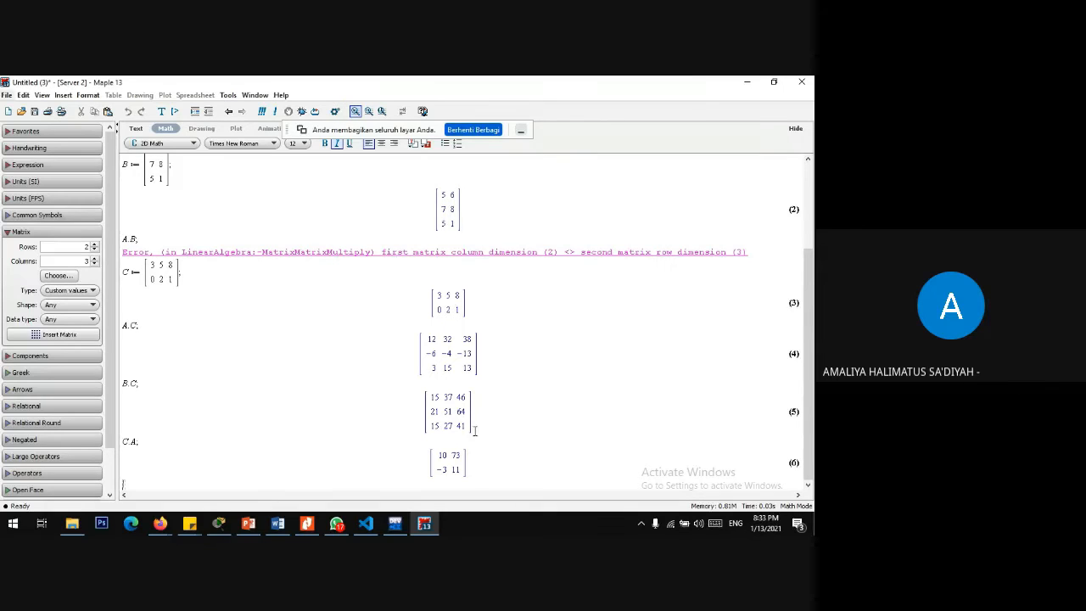
click(475, 458)
click(477, 459)
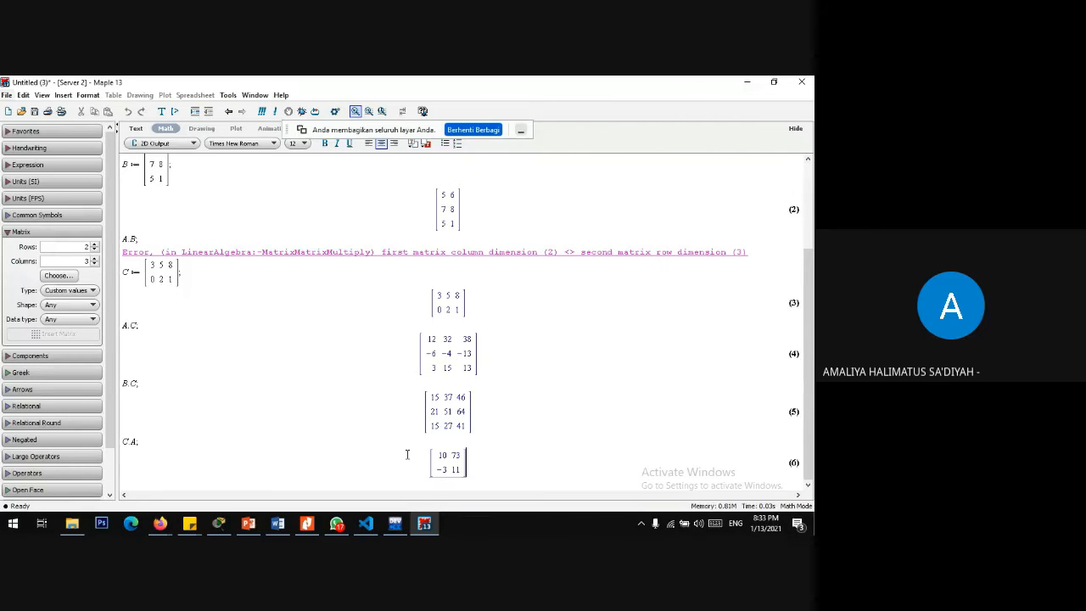
key(Return)
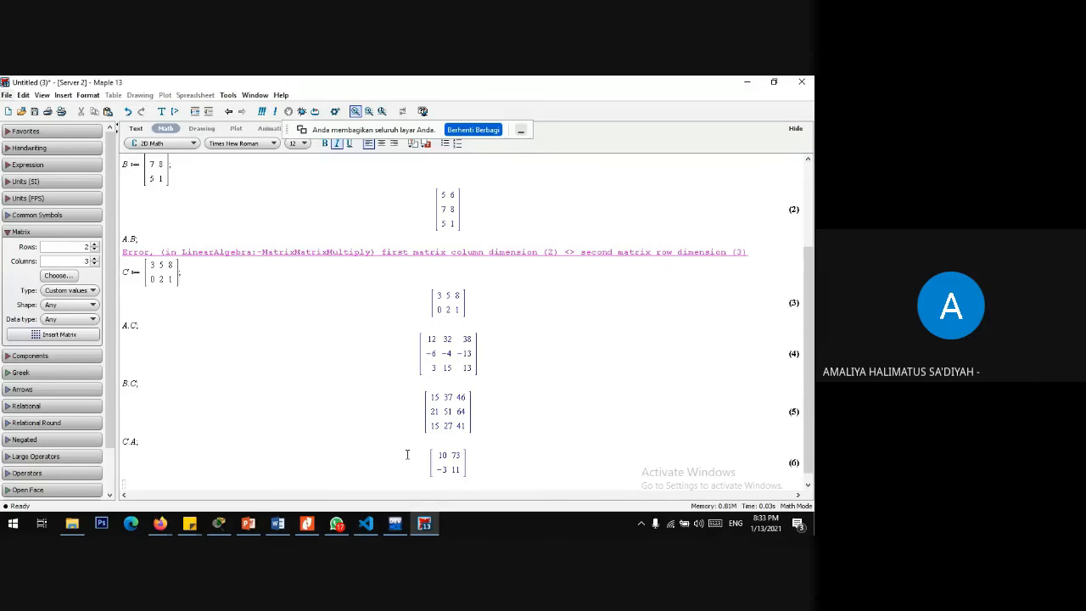
text(C.B;)
key(Return)
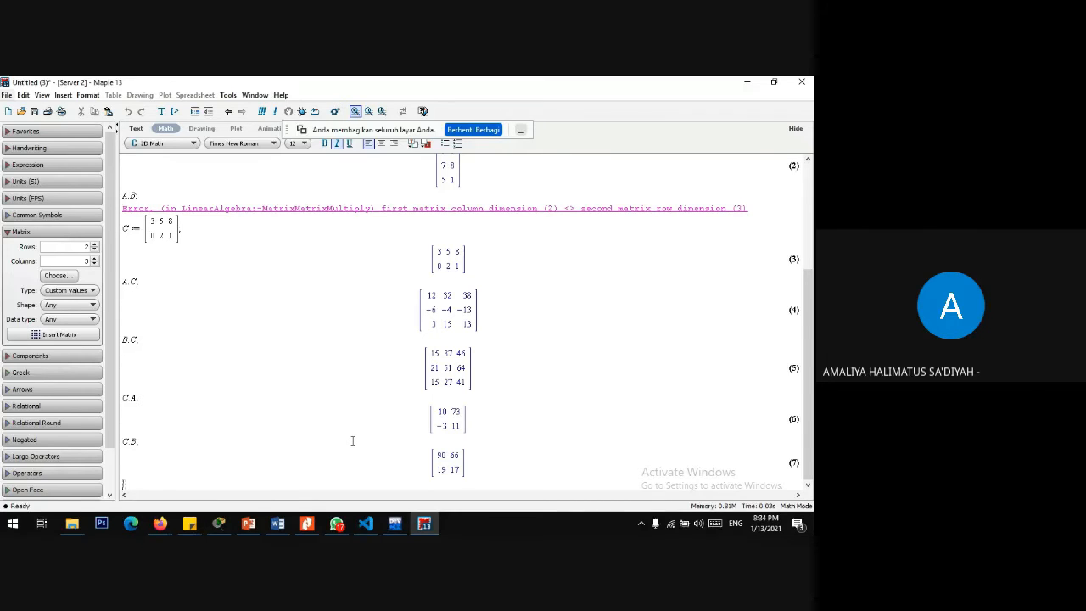
Delete all matrix definitions, products and outputs below the with(linalg): line.
scroll(352, 441, up, 5)
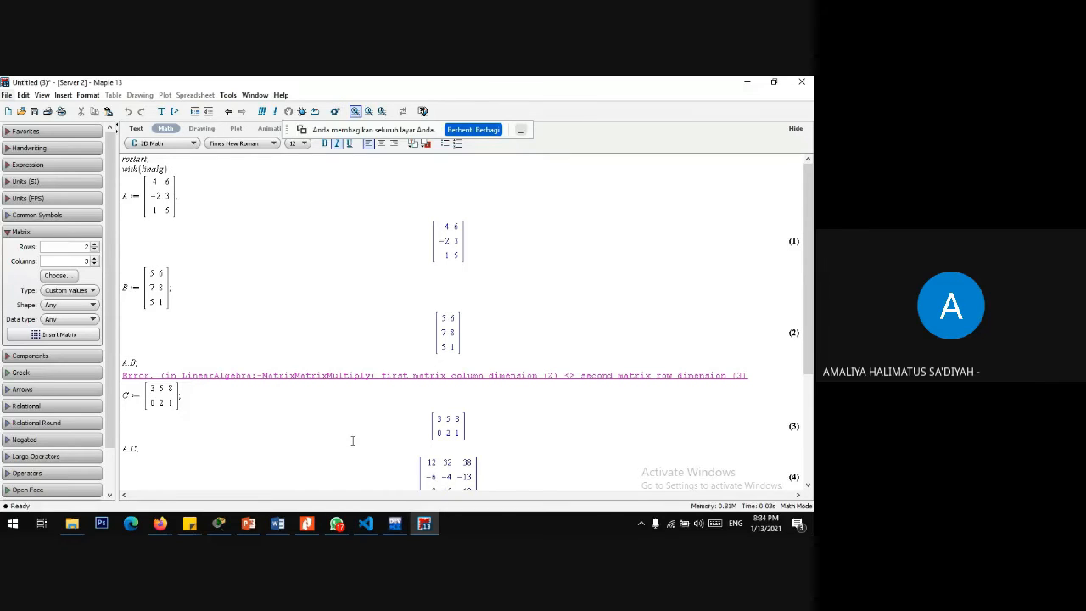
scroll(353, 440, down, 5)
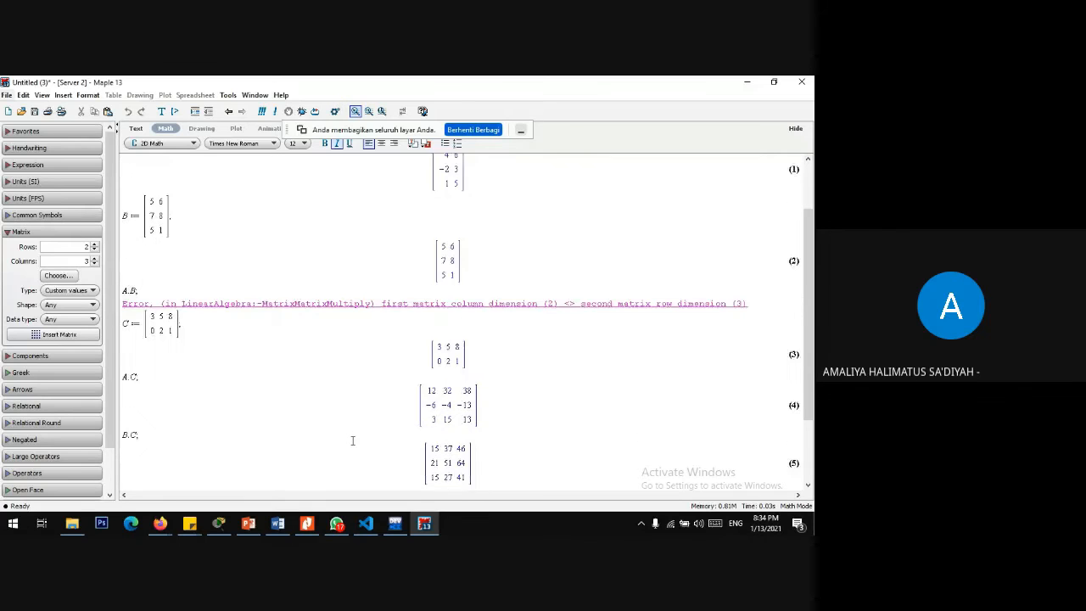
scroll(352, 440, down, 1)
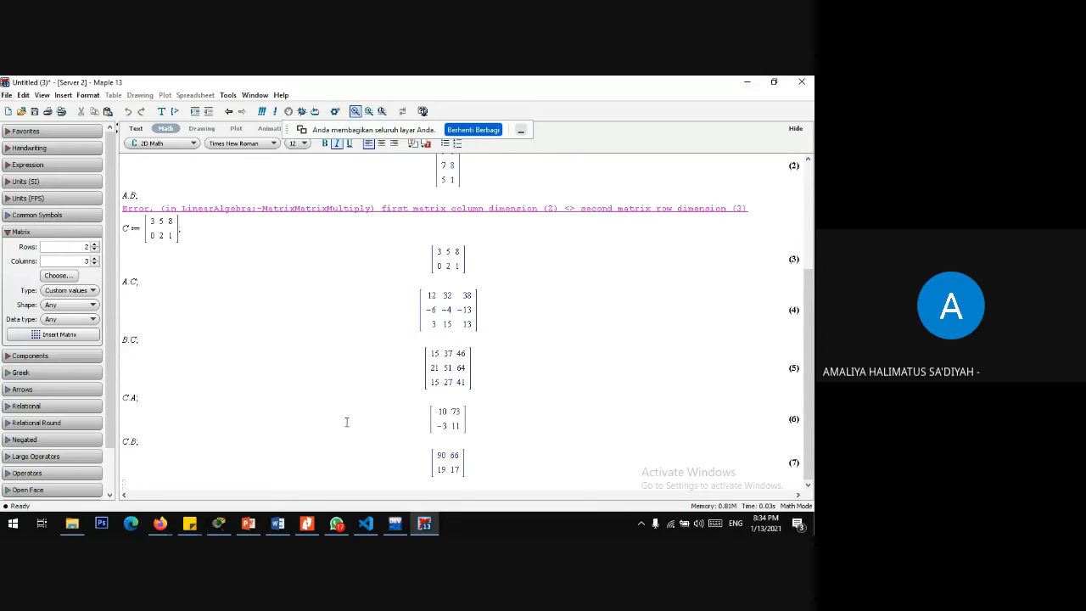
drag(255, 465, 127, 195)
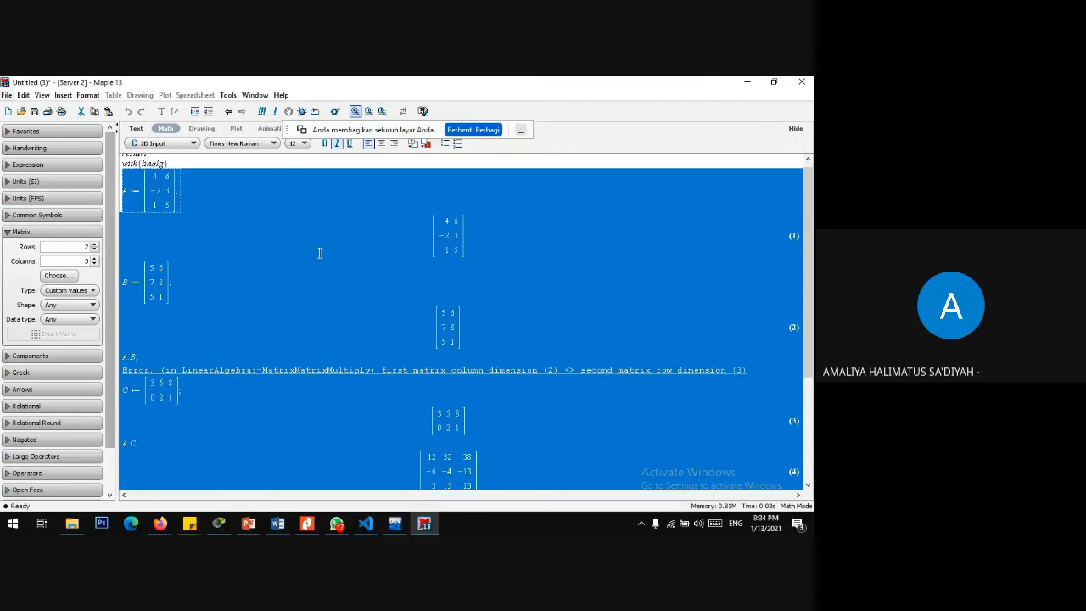
key(Delete)
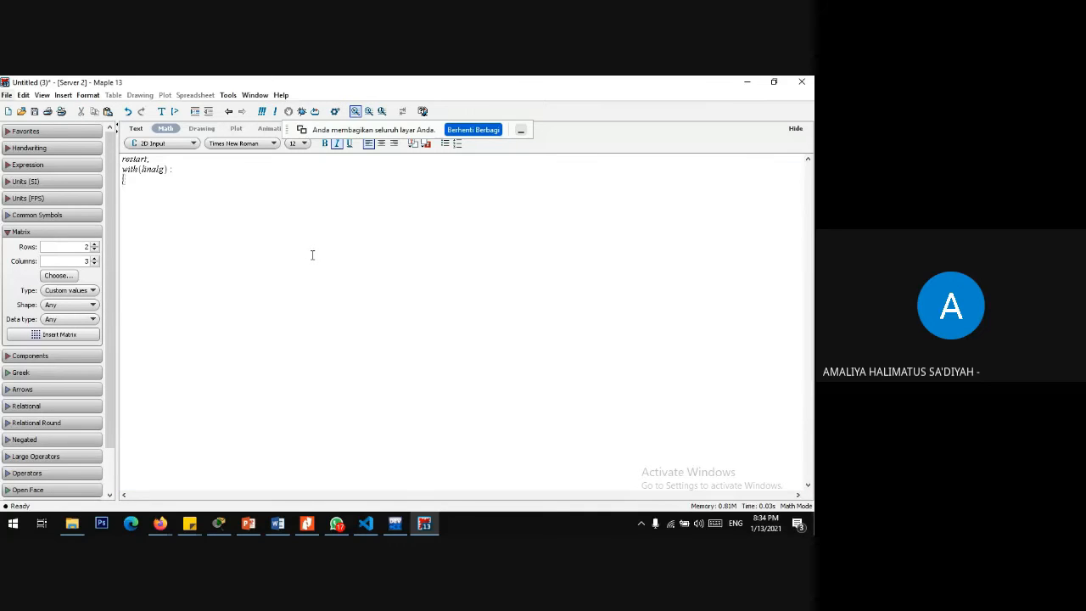
Begin a new definition A := below with(linalg): and insert a matrix with 3 rows and 3 columns.
text(A :=)
click(95, 245)
click(68, 337)
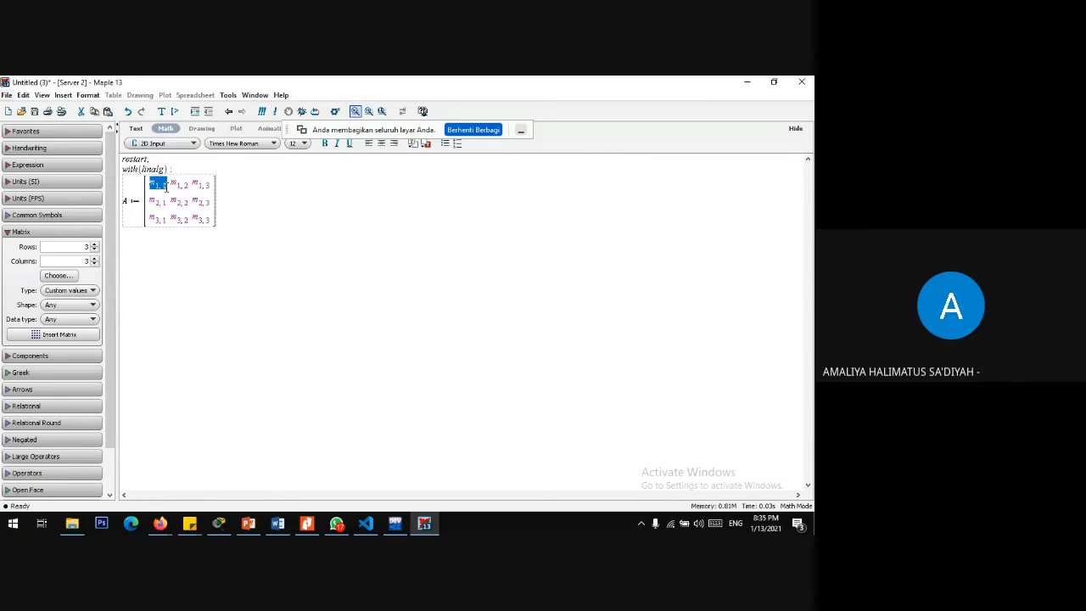
Fill the first row of matrix A with 2, 0 and 1.
text(3)
click(174, 183)
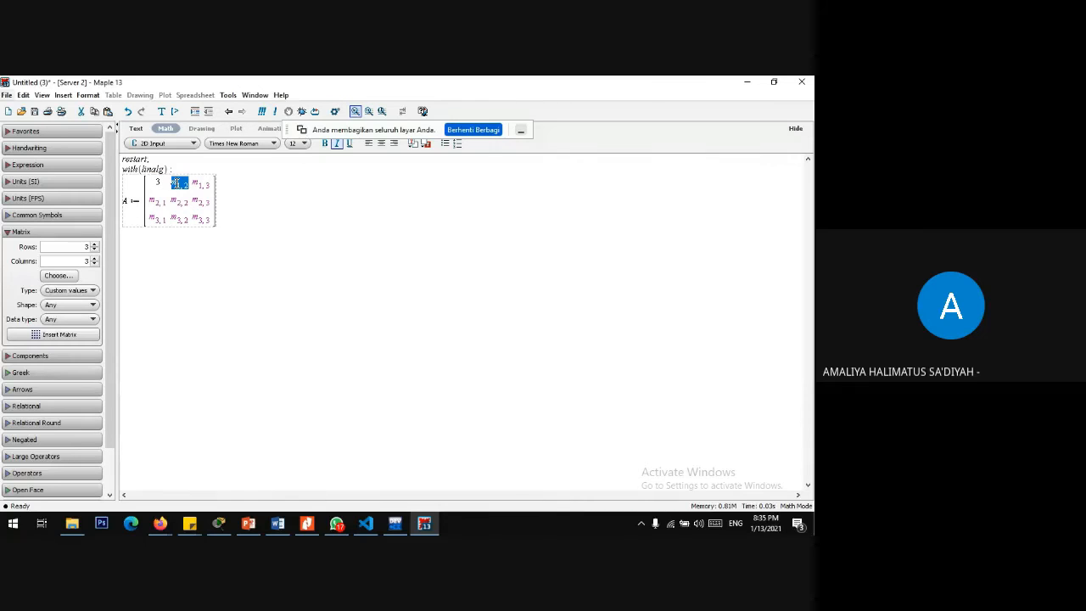
text(2)
double_click(158, 181)
text(2)
key(Tab)
drag(178, 182, 175, 182)
text(0)
double_click(196, 182)
text(1)
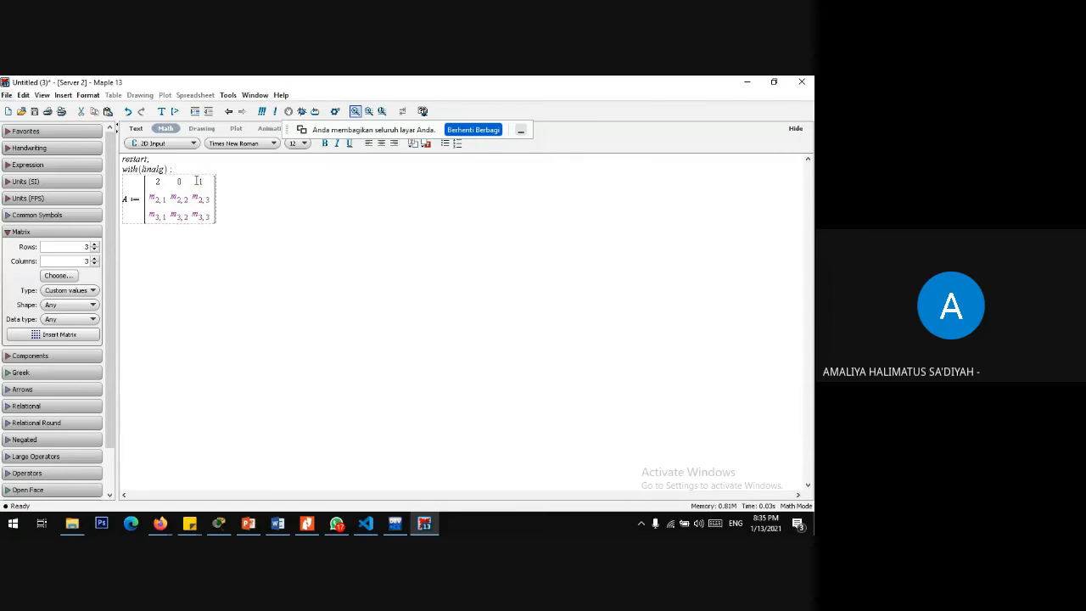
Fill the second row of matrix A with 3, 1 and 2.
double_click(156, 199)
text(3)
double_click(180, 199)
text(1)
click(205, 202)
text(2)
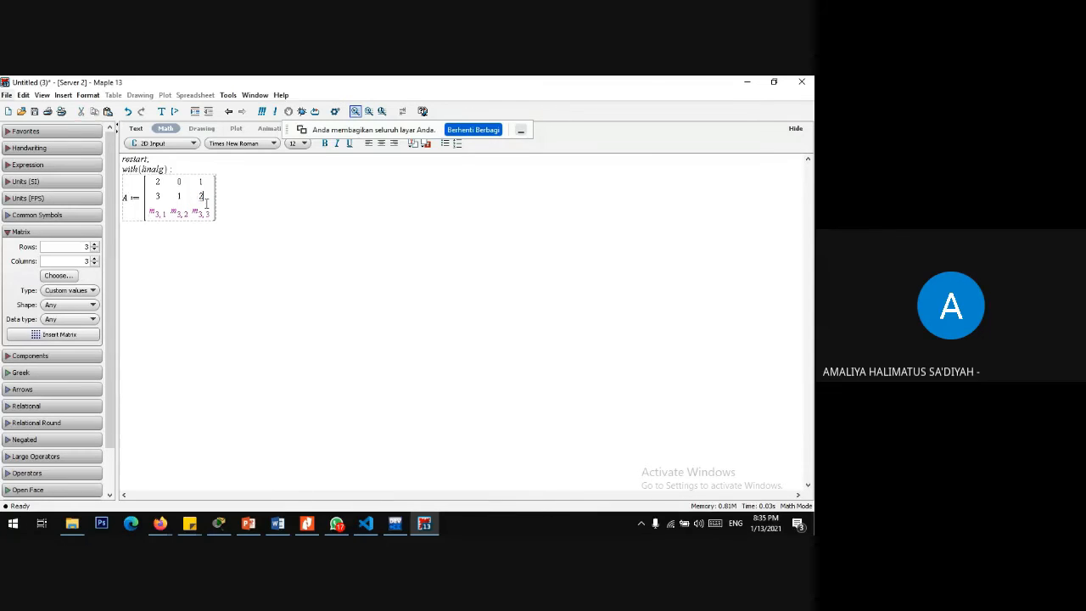
Fill the third row of matrix A with 4, 2 and 3, end the statement with a semicolon and evaluate it.
click(159, 214)
text(4)
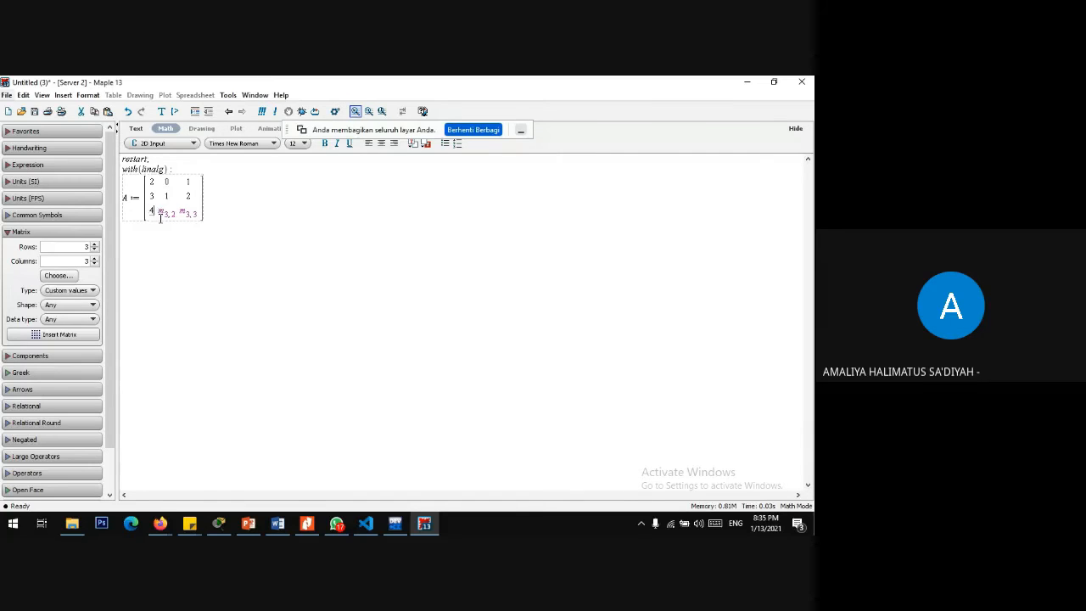
click(166, 212)
click(166, 212)
click(168, 212)
text(2)
click(181, 210)
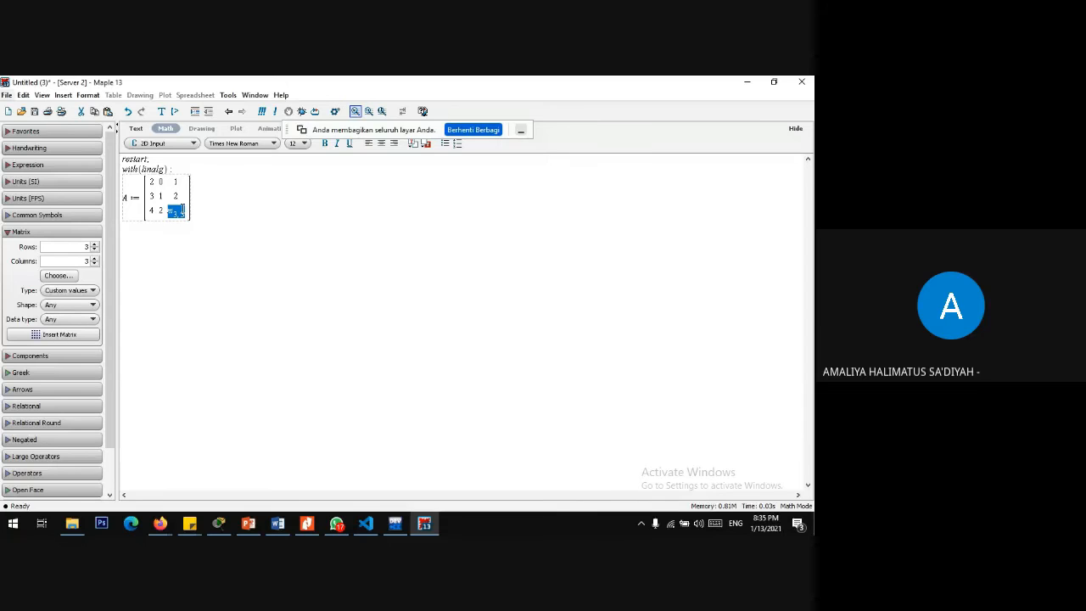
text(3)
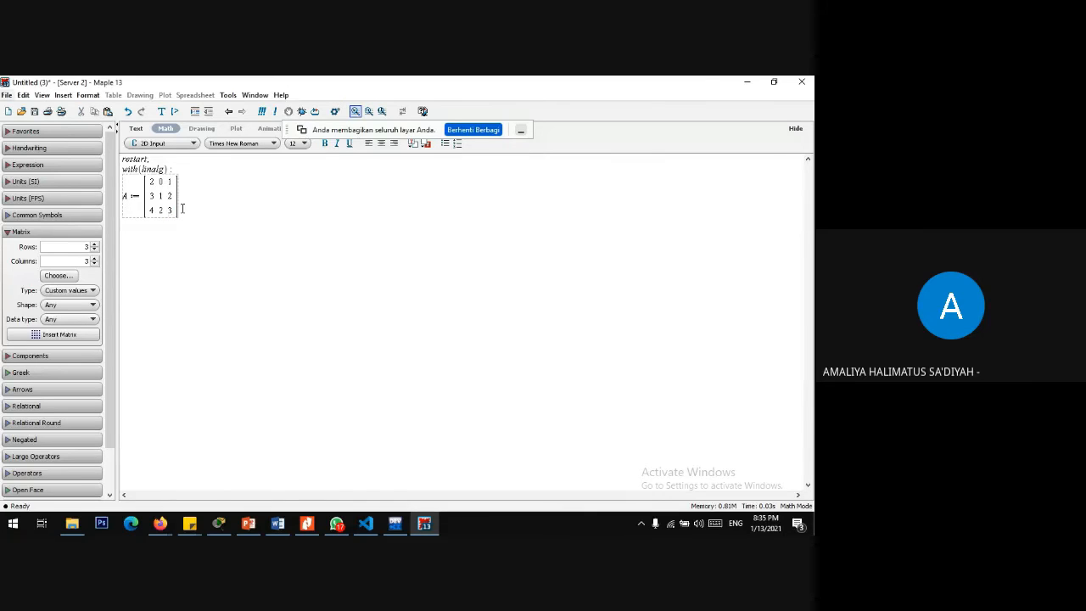
click(180, 192)
text(;)
key(Return)
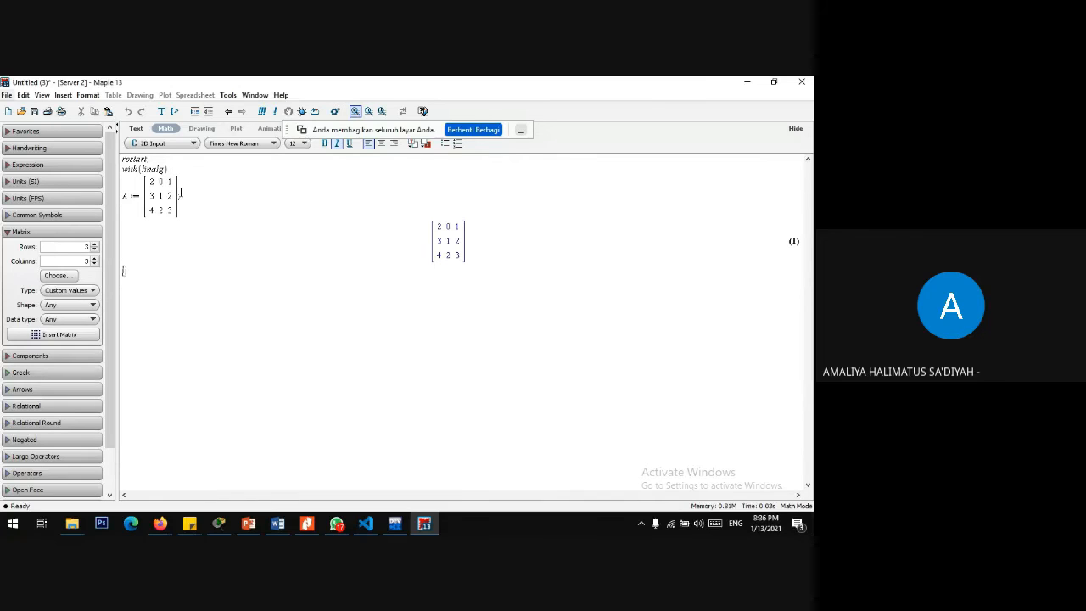
Compute the determinant of matrix A with det(A); on a new line.
text(;dot(A);)
key(Return)
click(449, 283)
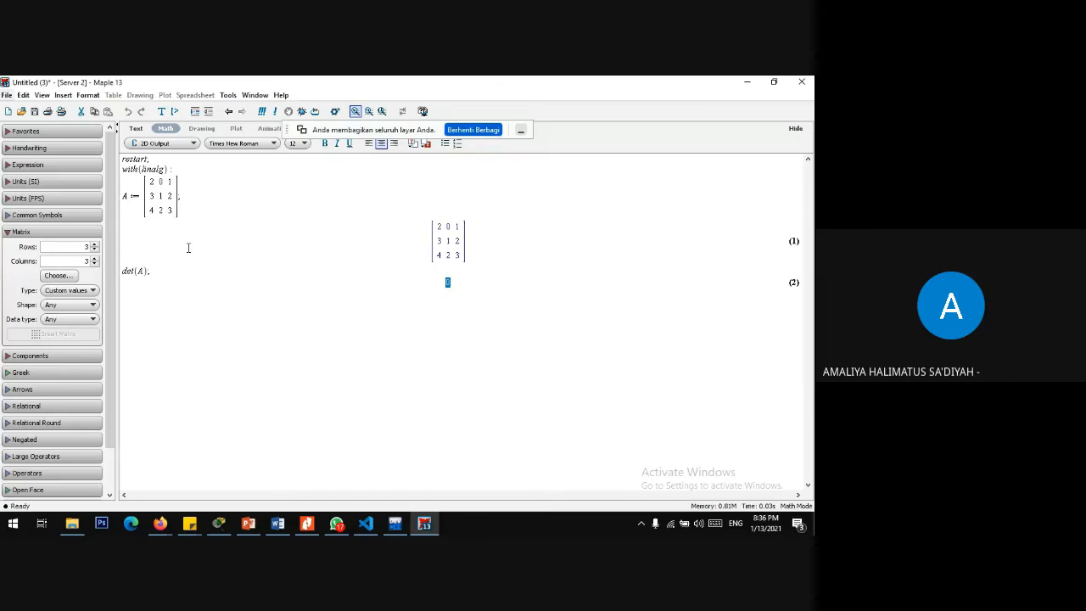
click(478, 283)
Replace matrix A and its determinant calculation with a new A := definition containing an empty matrix of 3 rows and 3 columns.
drag(447, 281, 146, 204)
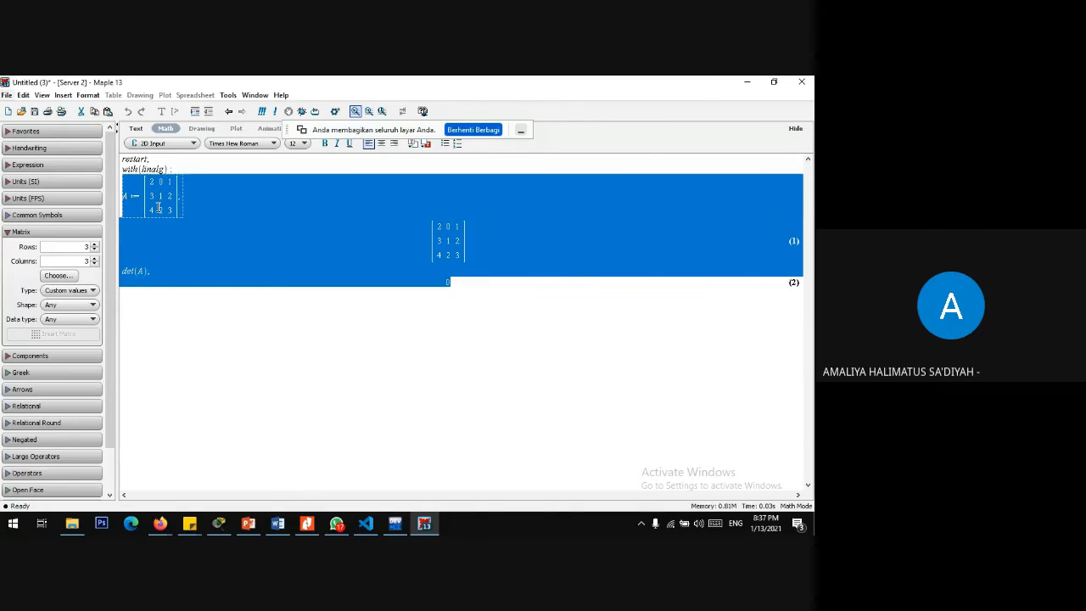
key(Delete)
text(A )
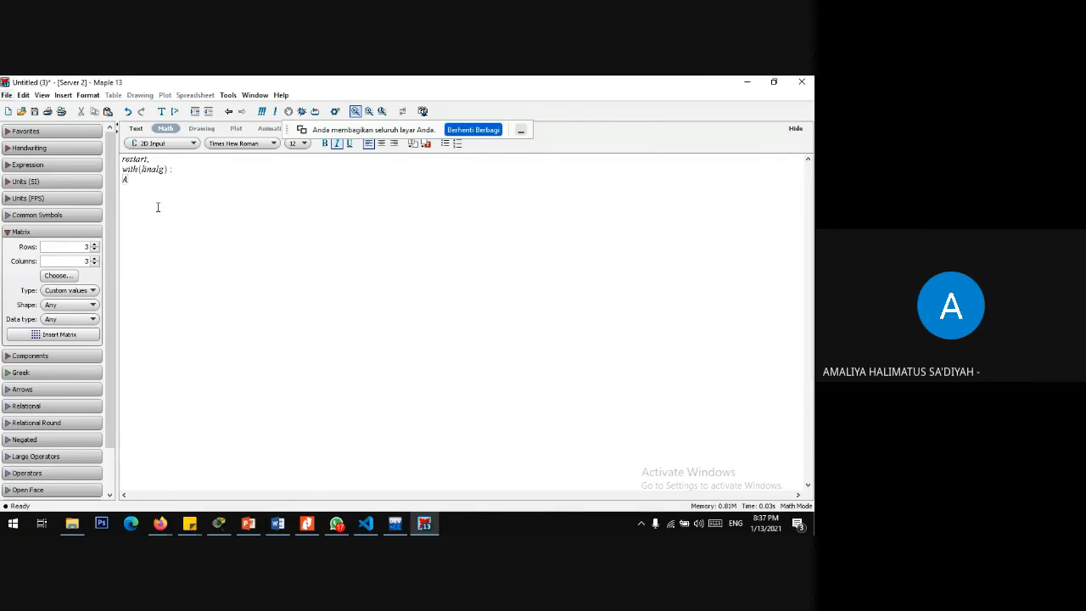
text(:=)
click(70, 340)
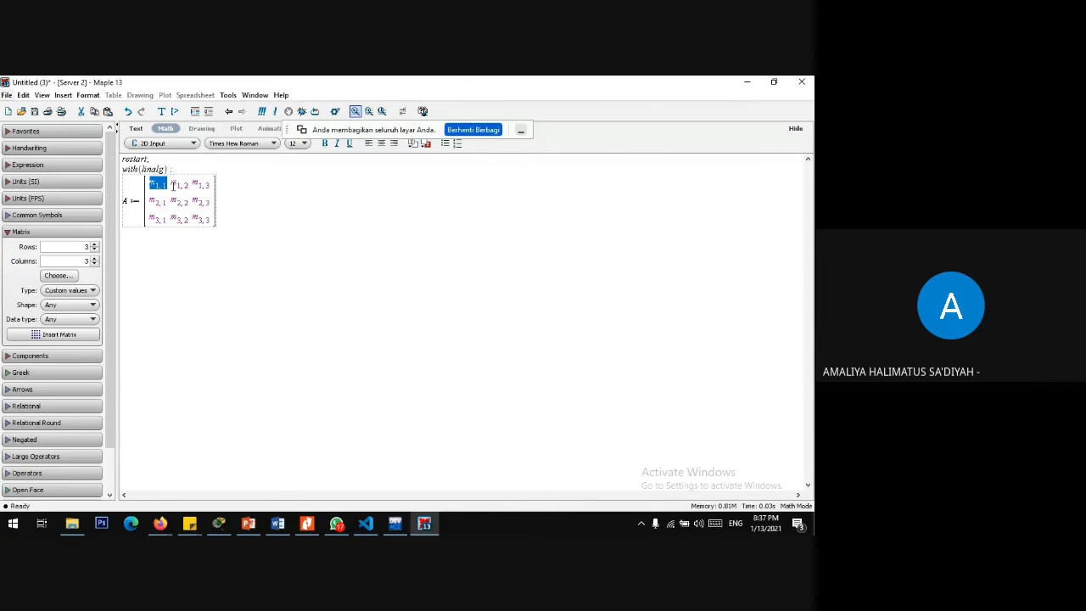
Fill the first row of the new matrix A with 4, 5 and 7.
text(4)
double_click(177, 181)
text(5)
double_click(194, 183)
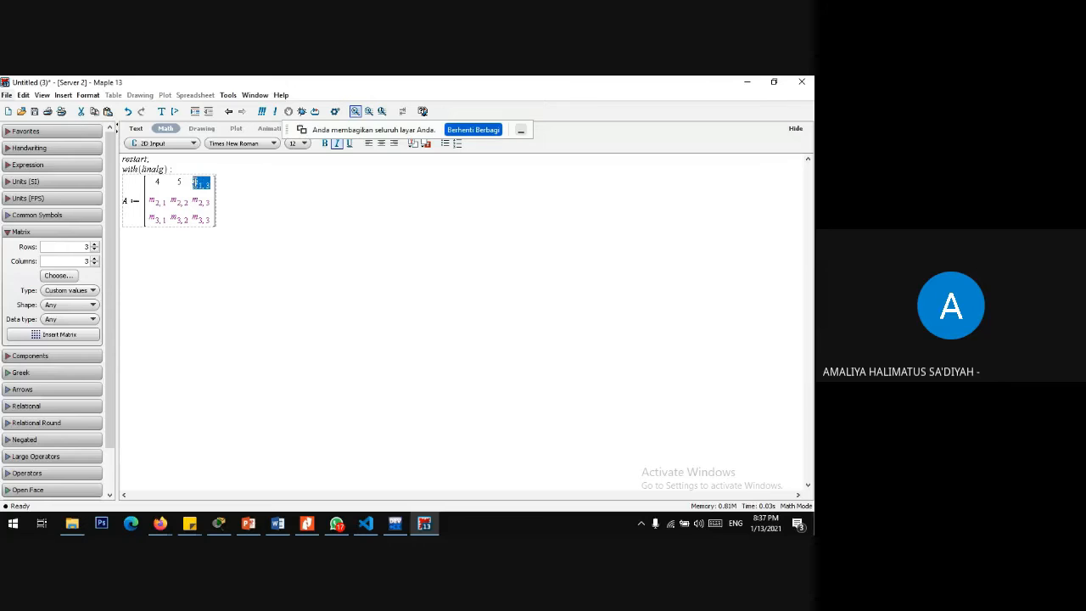
text(7)
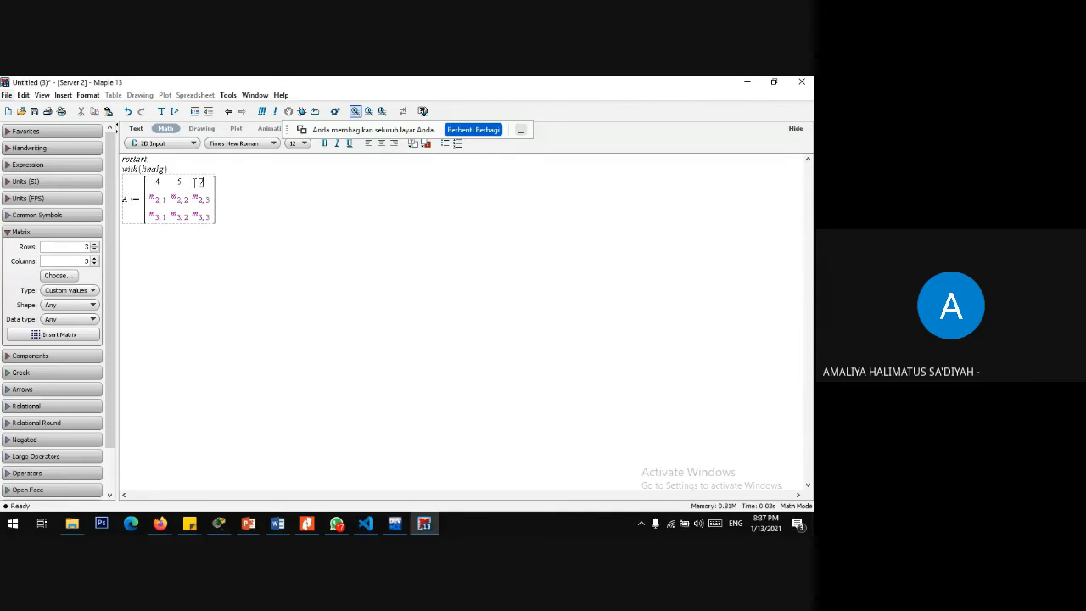
Fill the second row of the new matrix A with 8, 9 and 5.
double_click(163, 199)
text(8)
double_click(184, 197)
double_click(182, 197)
text(9)
click(196, 197)
double_click(196, 197)
text(3)
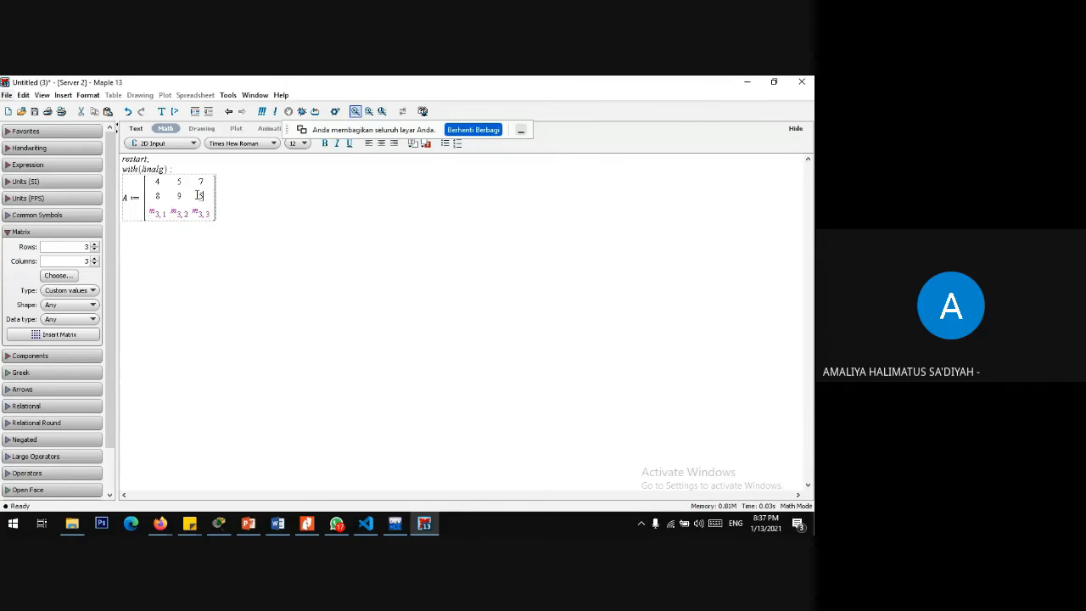
Fill the third row of matrix A with 4, 2 and 1, end the statement with a semicolon and evaluate it.
double_click(157, 214)
text(4)
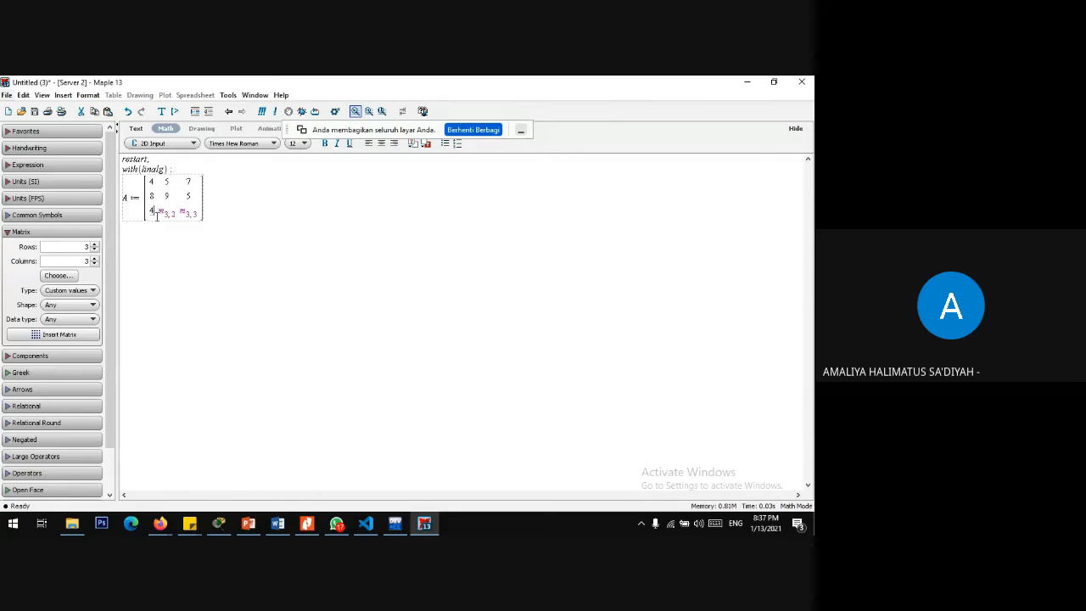
double_click(163, 213)
text(2)
double_click(178, 212)
text(1)
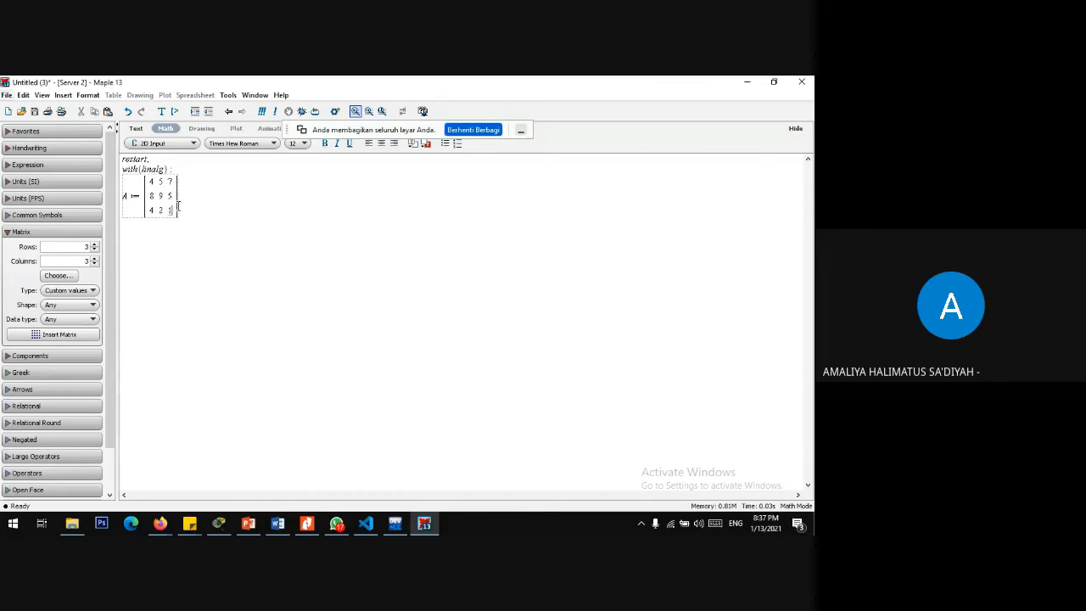
click(183, 198)
text(;)
key(Return)
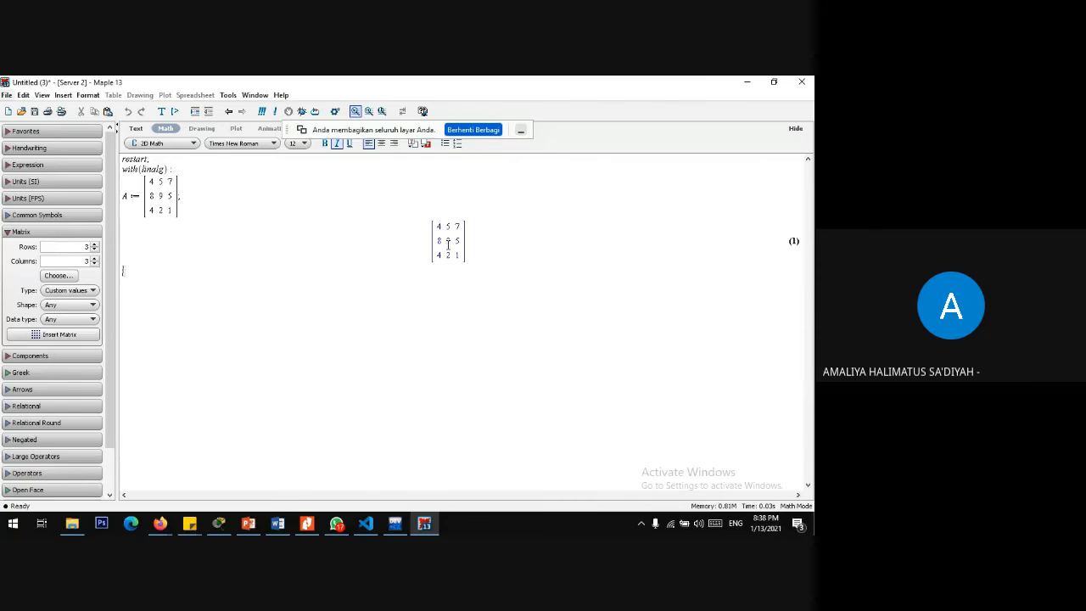
Compute the determinant and adjoint of A with det(A); and adj(A); on separate lines.
text(det(A);)
key(Return)
text(adj(A);)
key(Return)
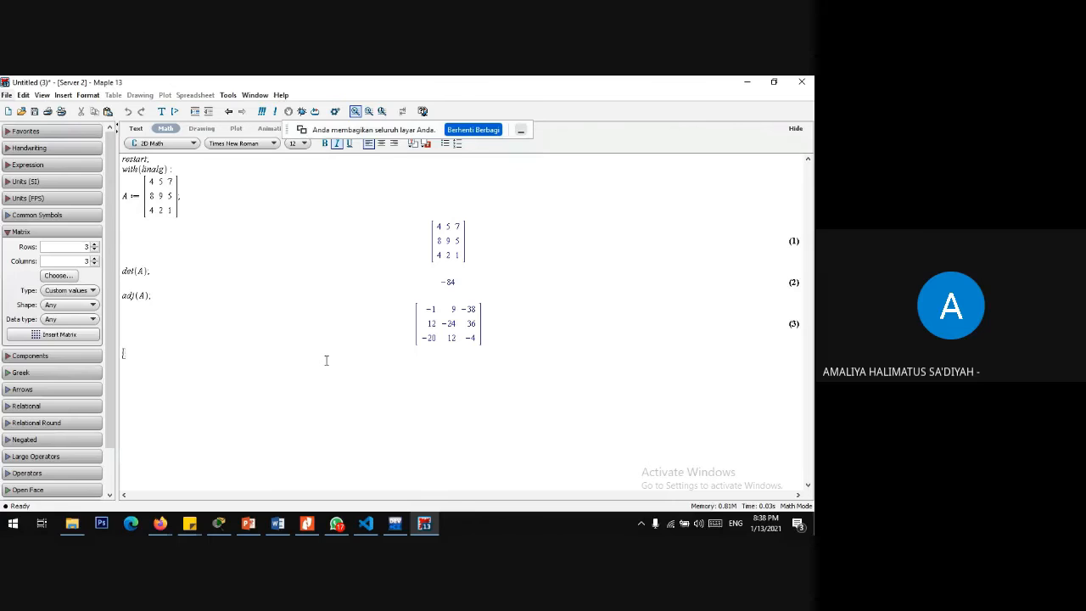
Define invA := as the fraction 1/det(A) multiplied by adj(A);, and evaluate it.
text(inv)
text(A:)
text(=)
text(1)
text(/de)
text(t()
text(A))
text())
key(Right)
text(adj()
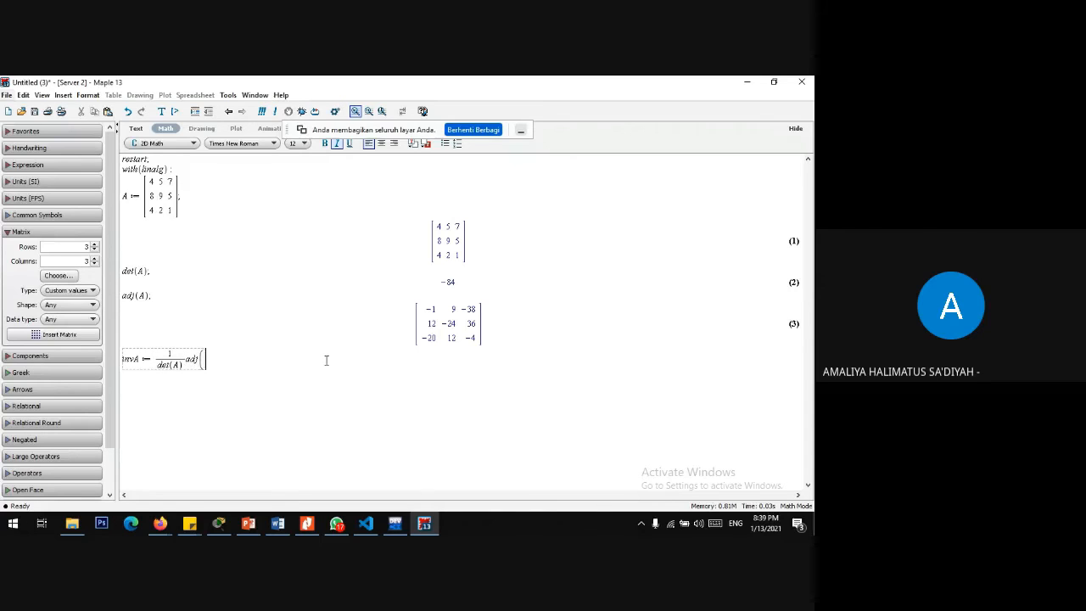
text(A);)
key(Return)
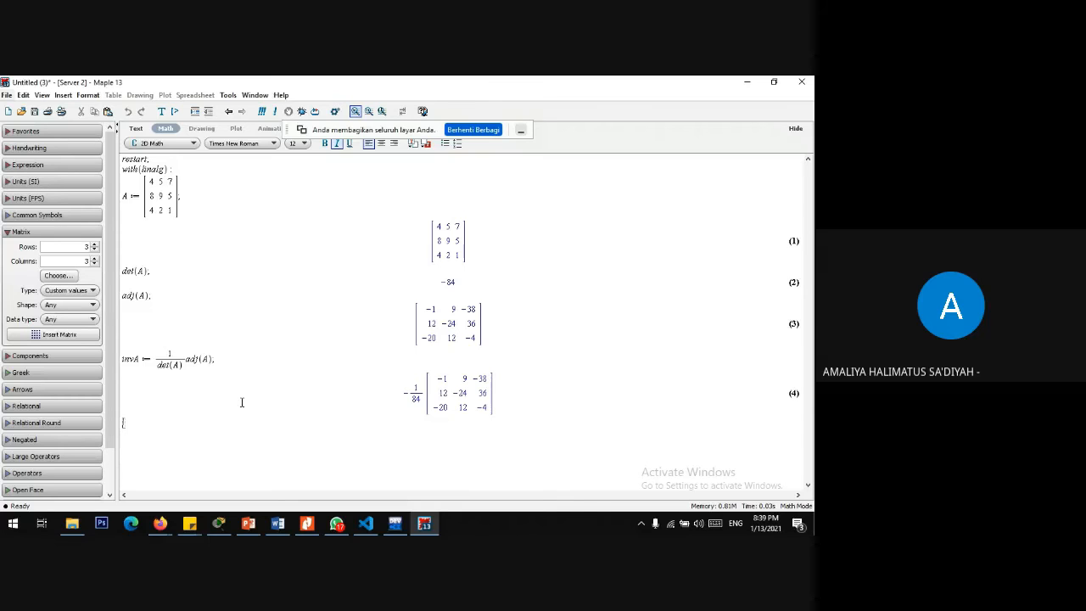
Compute the inverse of matrix A directly with inverse(A); below the invA output.
text(inverse(A);)
key(Return)
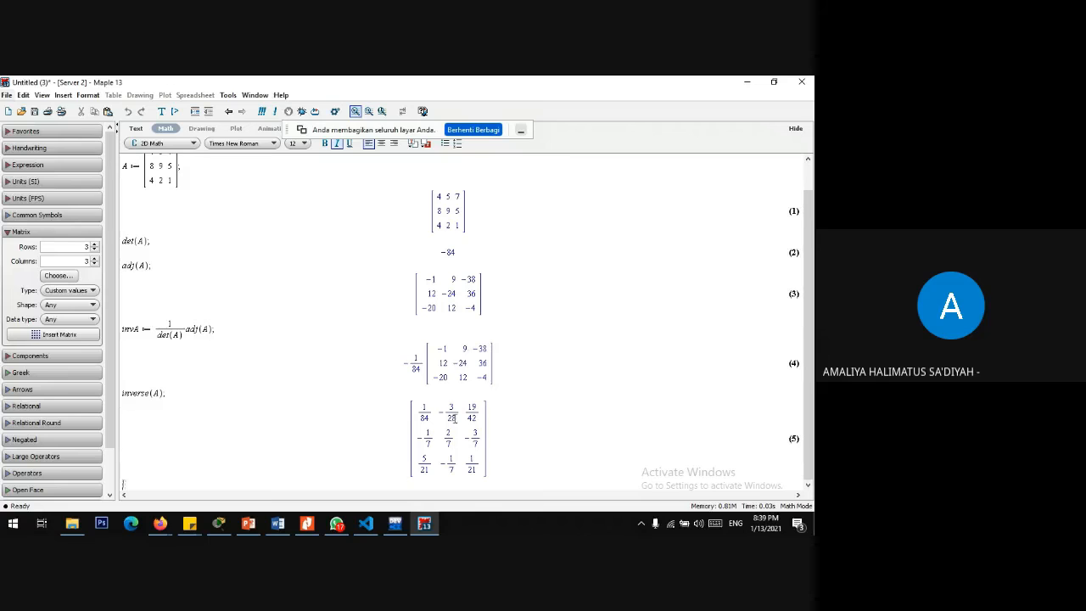
click(499, 460)
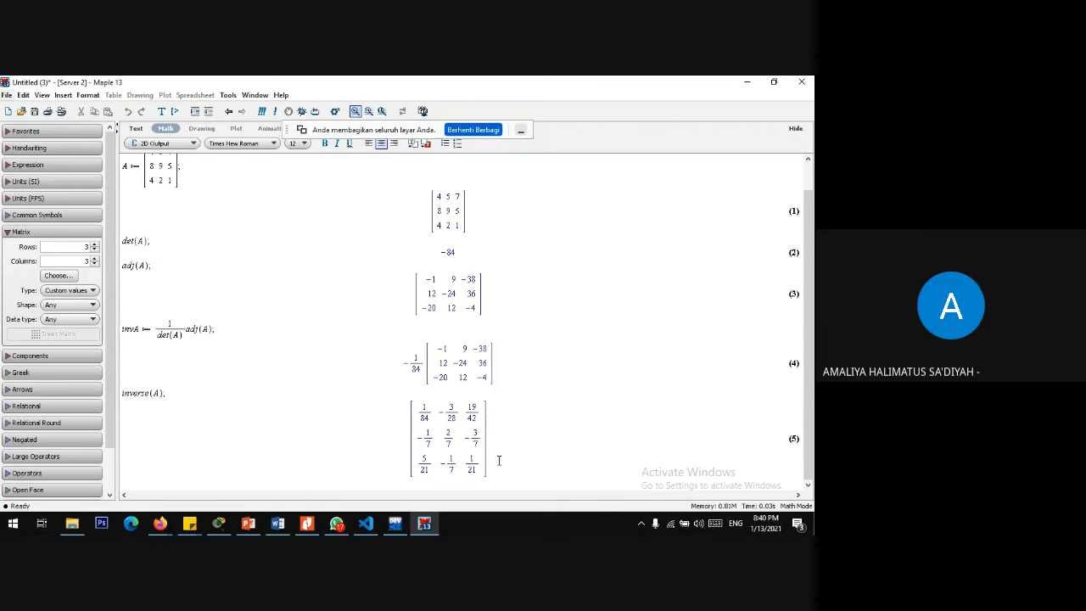
Begin a new assignment statement B := below the inverse(A) result.
key(Return)
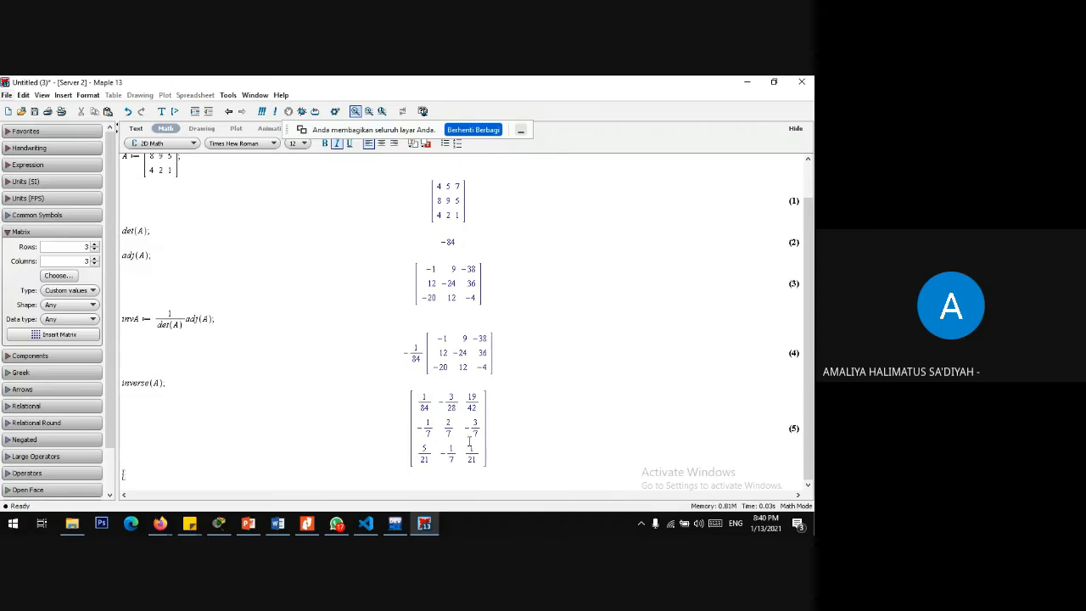
scroll(406, 413, up, 1)
scroll(406, 413, down, 1)
text(B ≔)
scroll(405, 413, up, 1)
scroll(406, 413, down, 1)
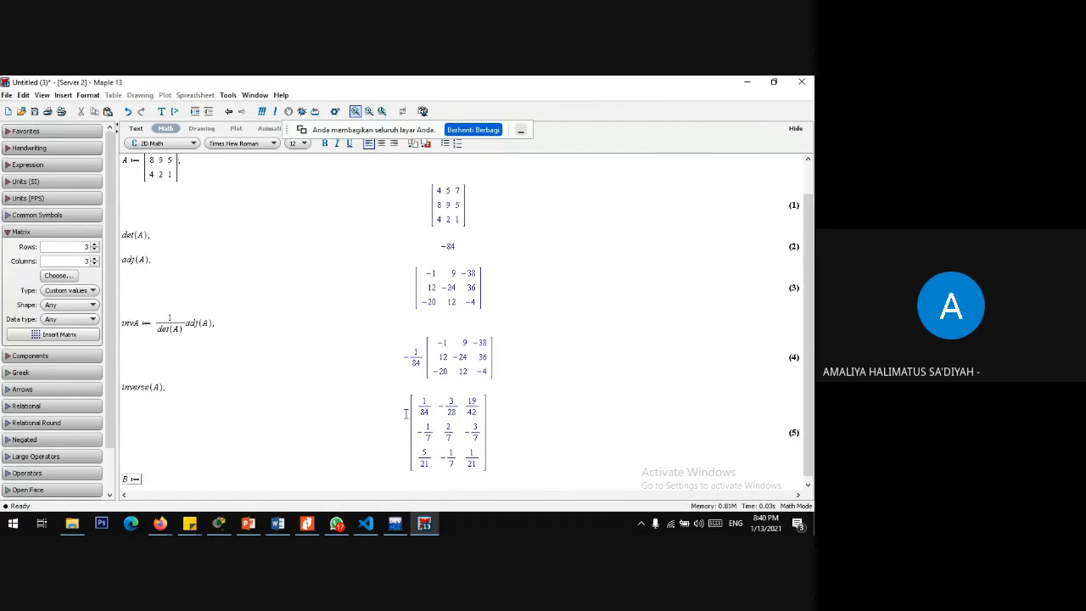
scroll(284, 359, up, 1)
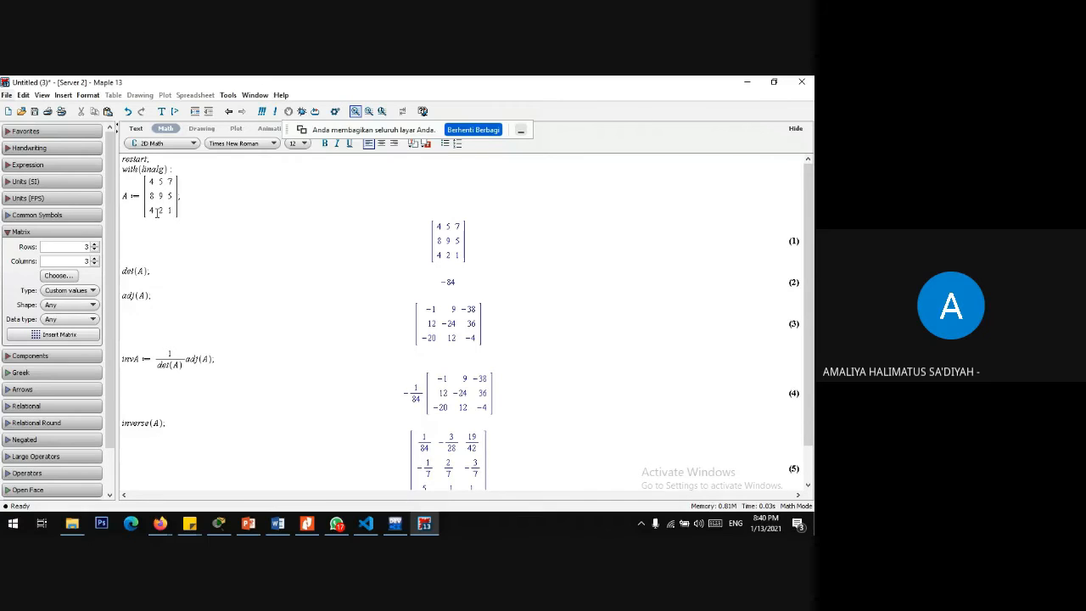
text(B:=)
click(94, 244)
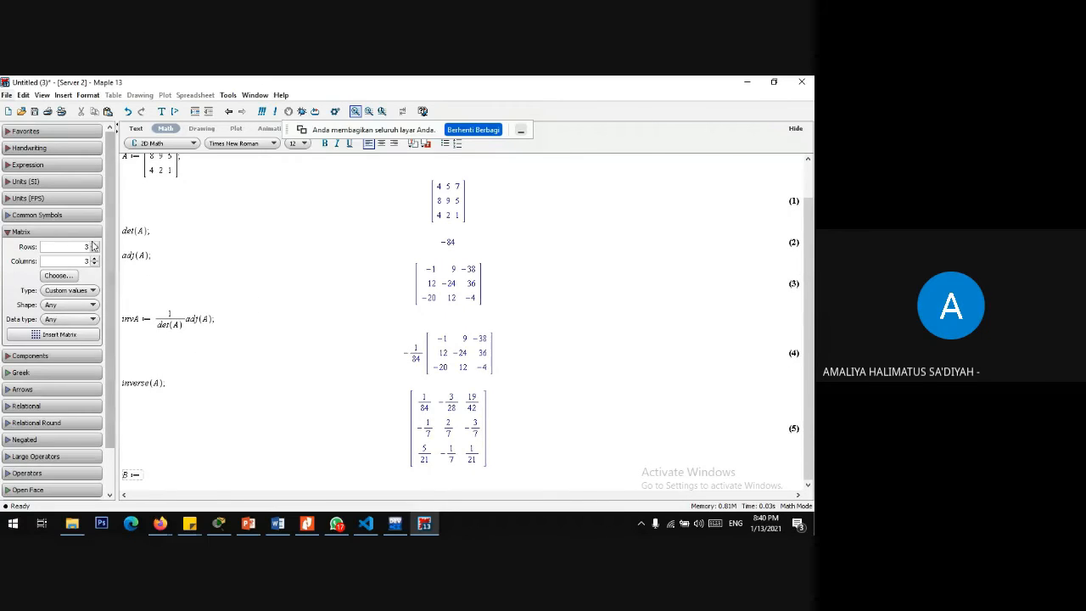
click(94, 243)
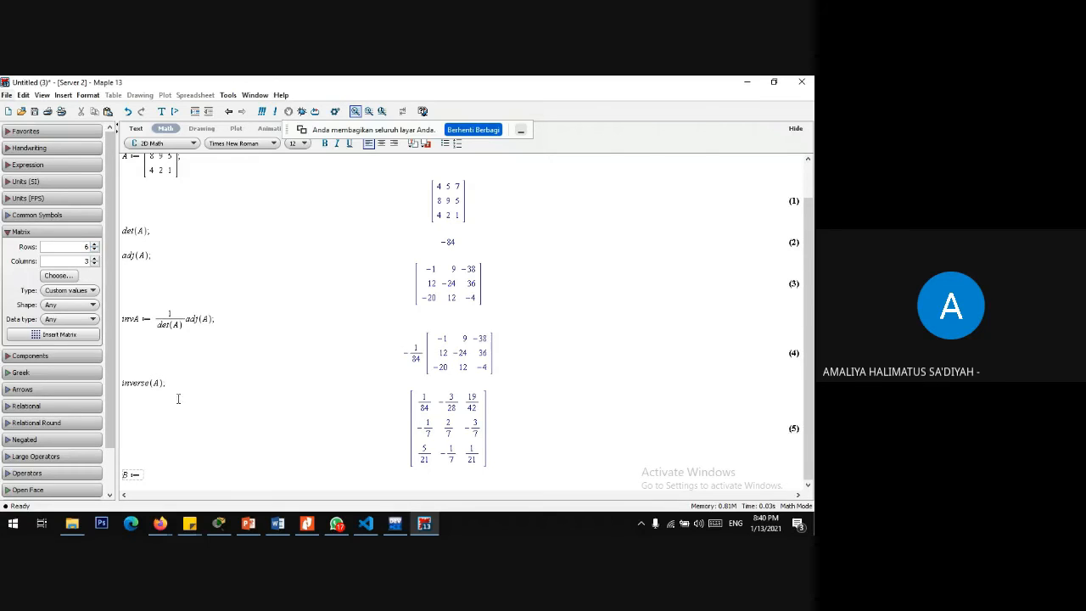
click(71, 338)
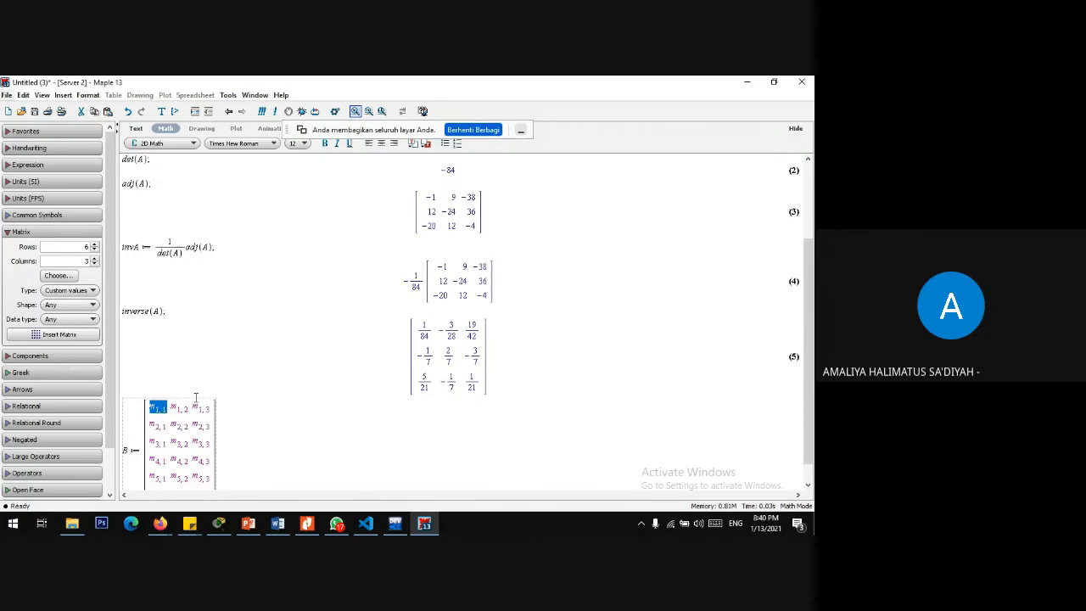
scroll(196, 397, up, 2)
scroll(196, 397, down, 2)
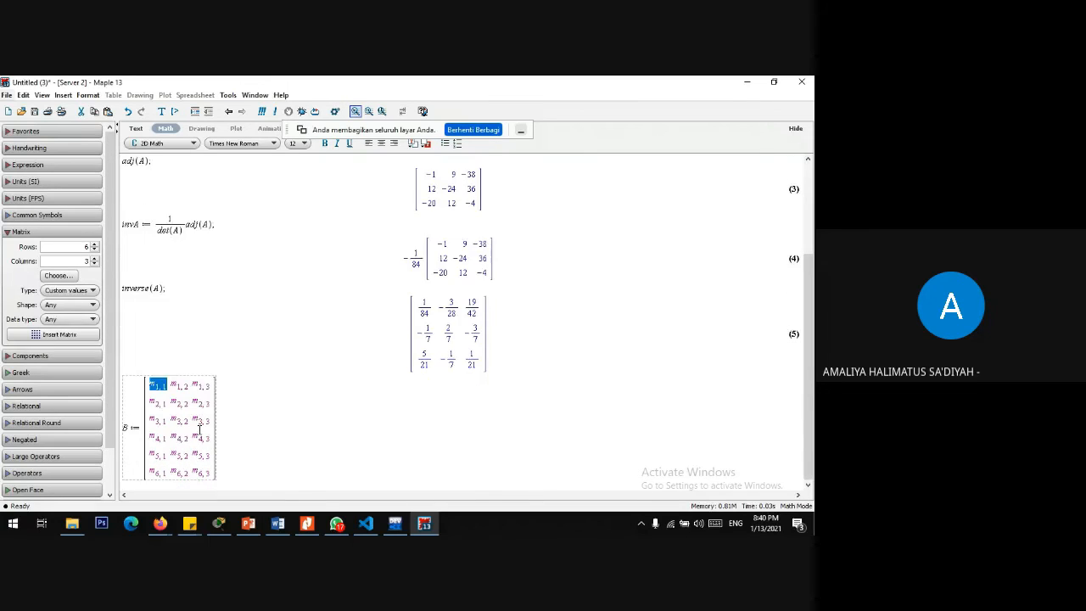
drag(222, 478, 163, 426)
key(Delete)
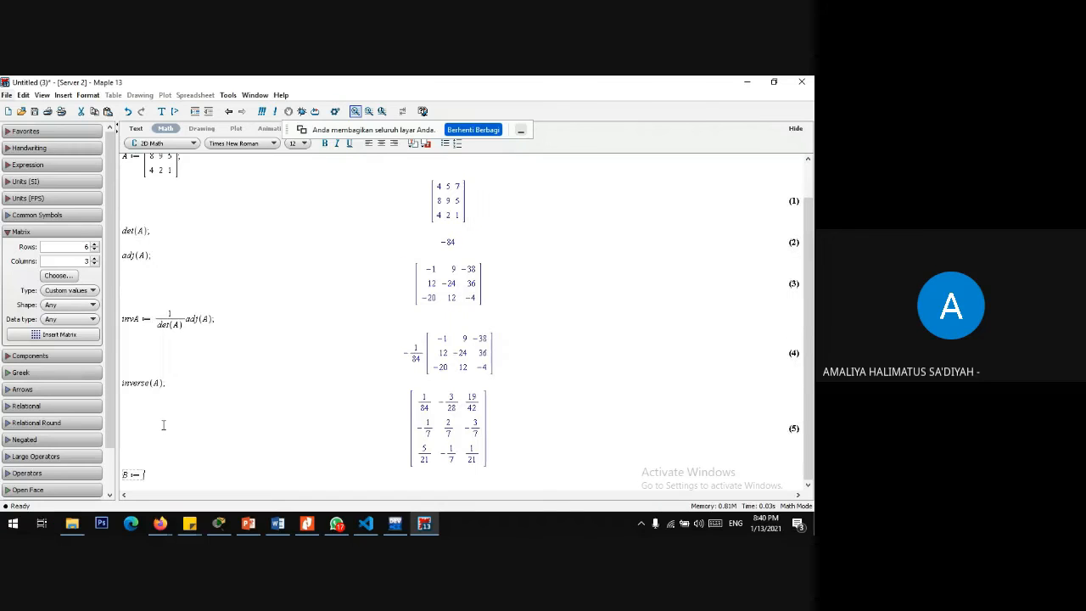
Insert a matrix with 3 rows and 6 columns after B :=.
click(96, 250)
click(95, 258)
click(71, 334)
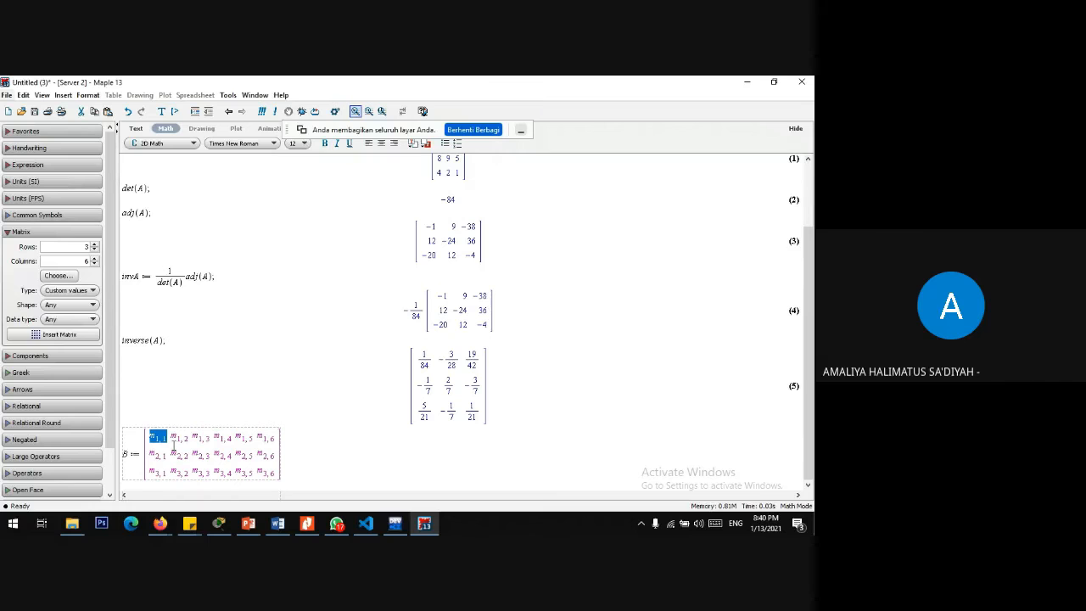
Fill the first three entries of B's first row with 4, 5 and 7, copied from matrix A.
scroll(173, 444, up, 3)
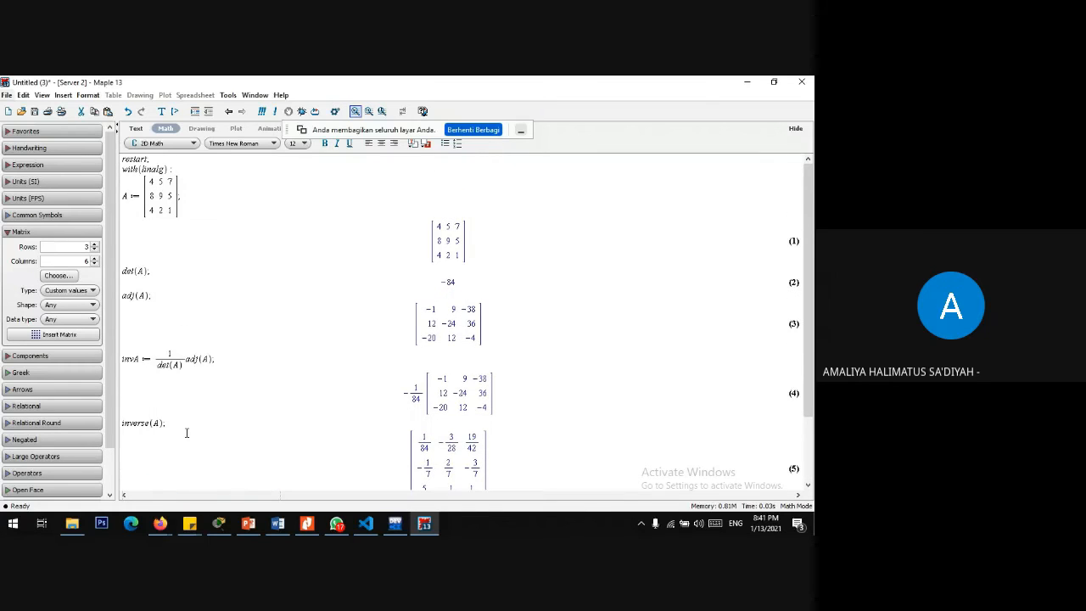
scroll(186, 433, down, 3)
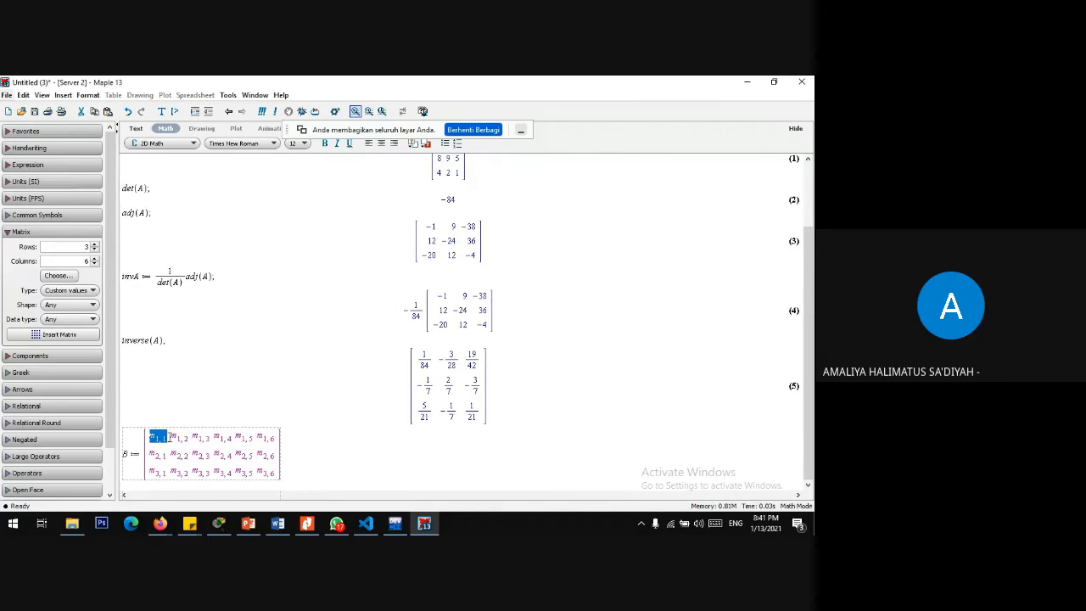
text(4)
key(Tab)
text(5)
key(Tab)
text(7)
Fill the first three entries of B's second row with 8, 9 and 5, matching matrix A.
scroll(200, 435, up, 2)
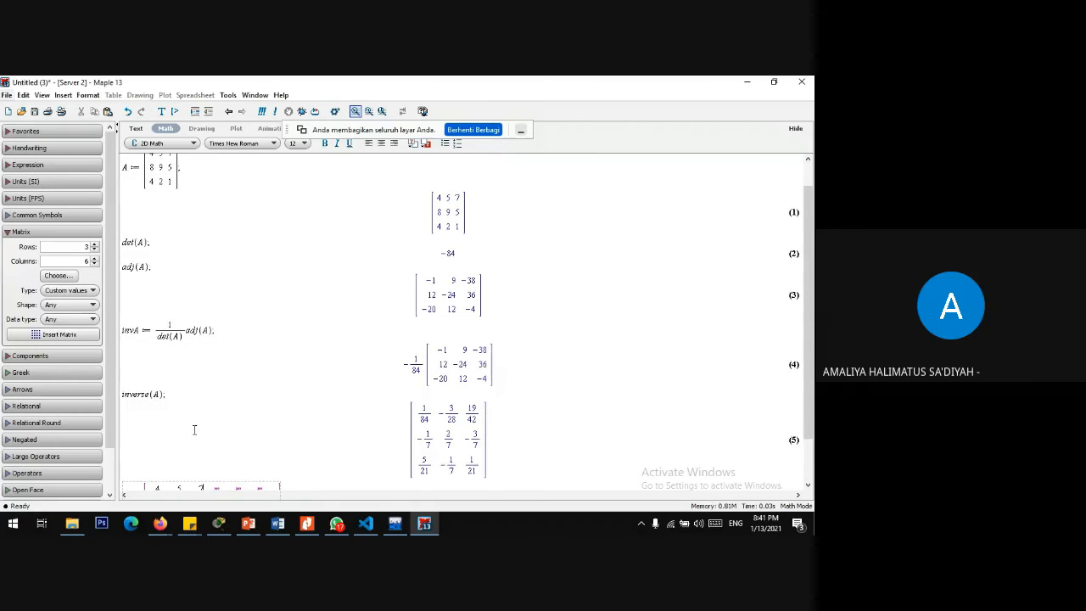
scroll(194, 430, down, 2)
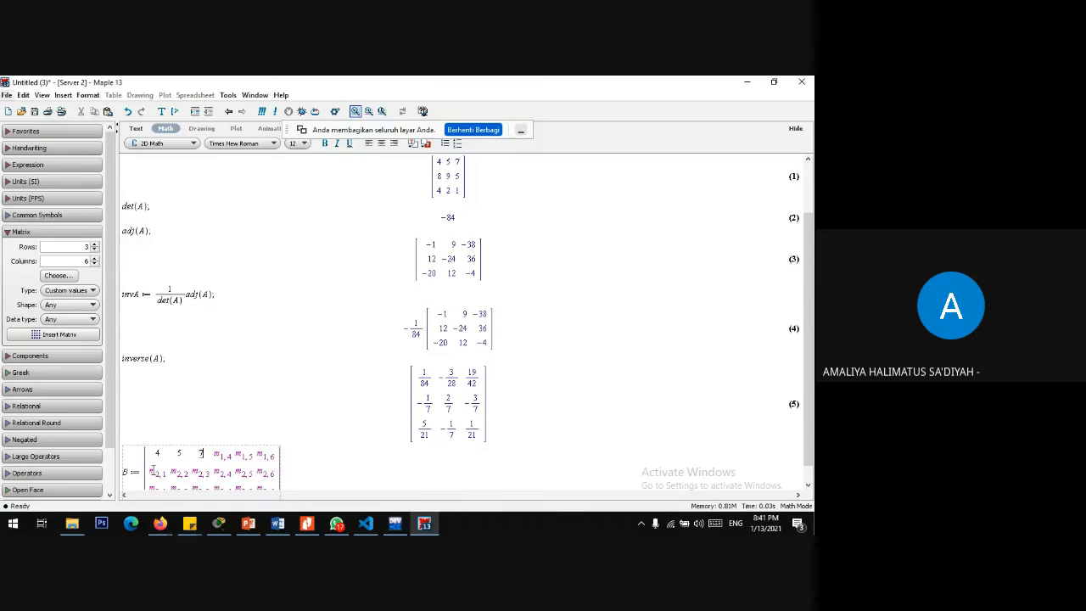
click(158, 456)
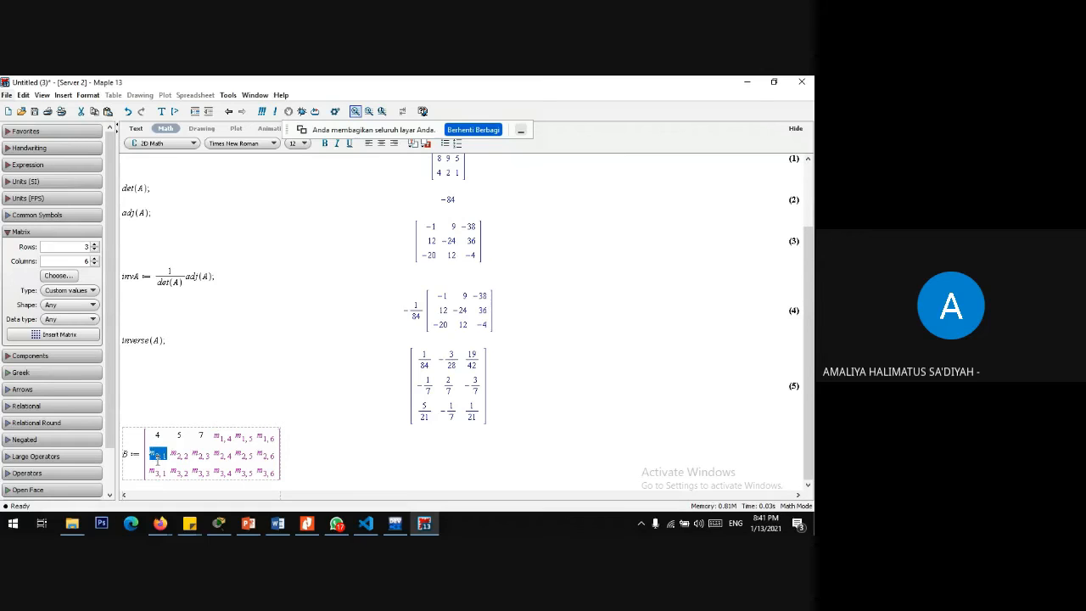
text(8)
click(181, 455)
text(9)
click(204, 456)
text(5)
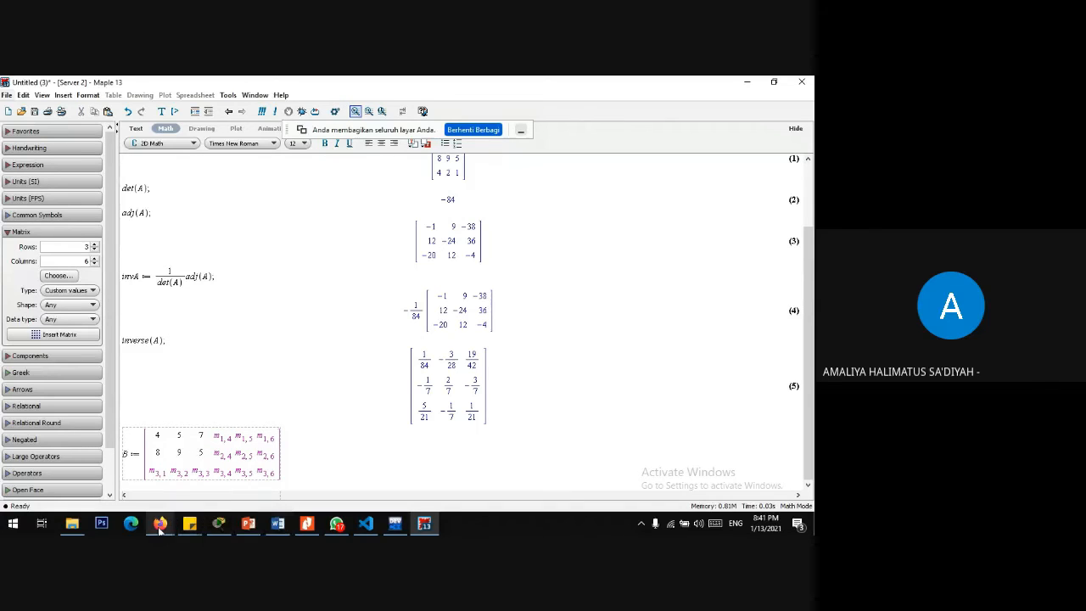
Fill the first three entries of B's third row with 4, 2 and 1, matching matrix A.
mouse_move(159, 527)
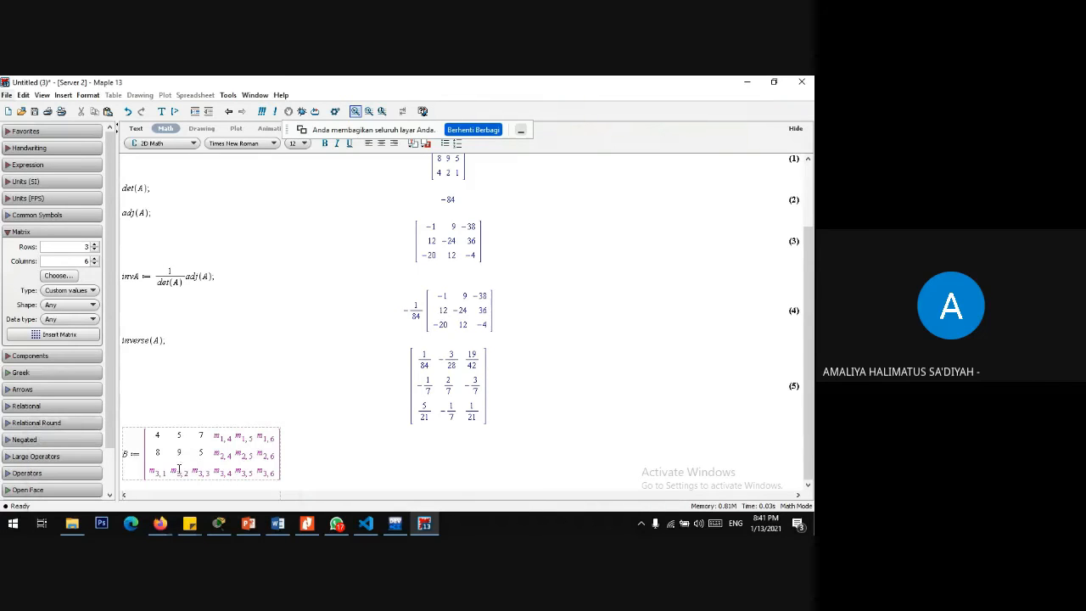
click(156, 472)
scroll(225, 406, up, 1)
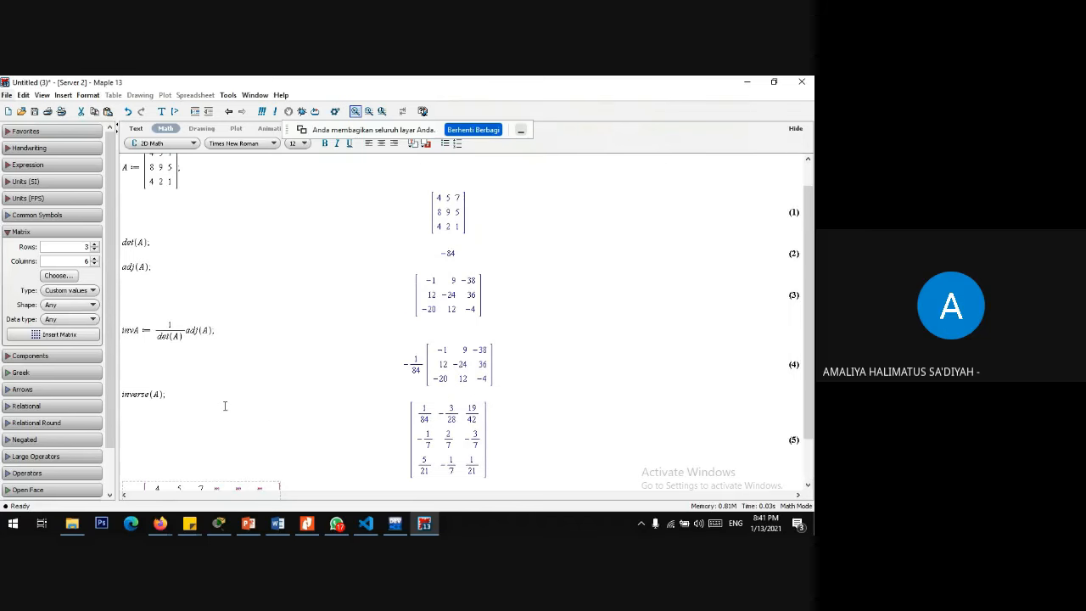
scroll(225, 405, down, 1)
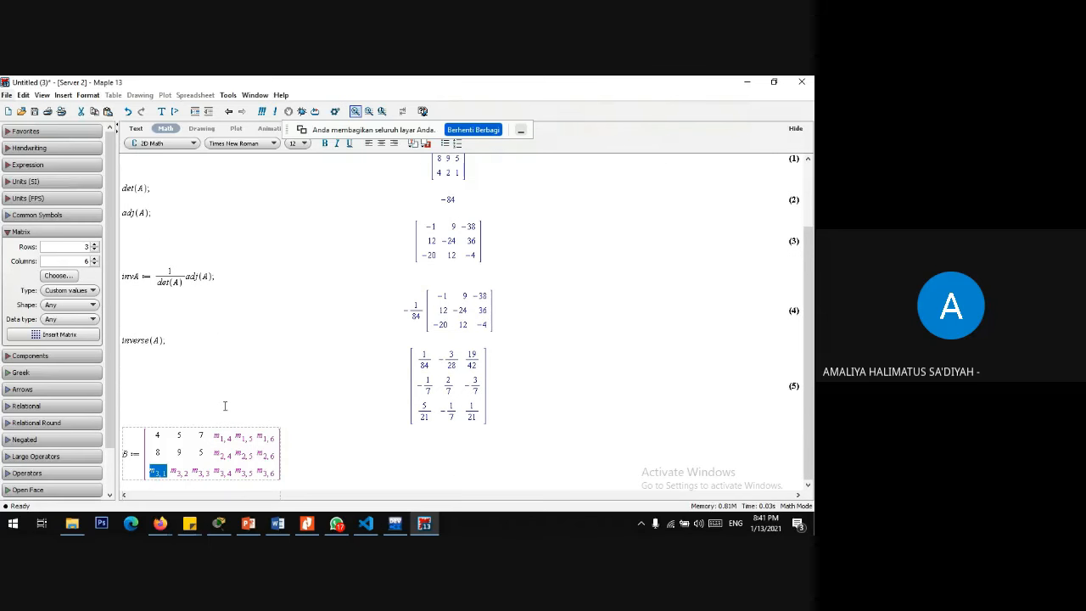
text(4)
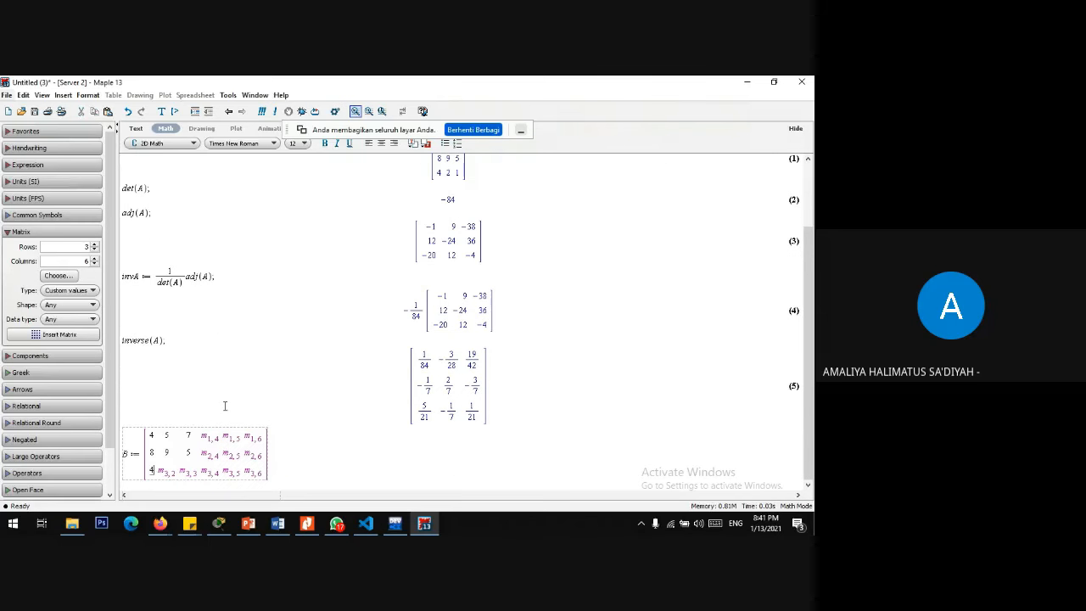
double_click(167, 473)
text(2)
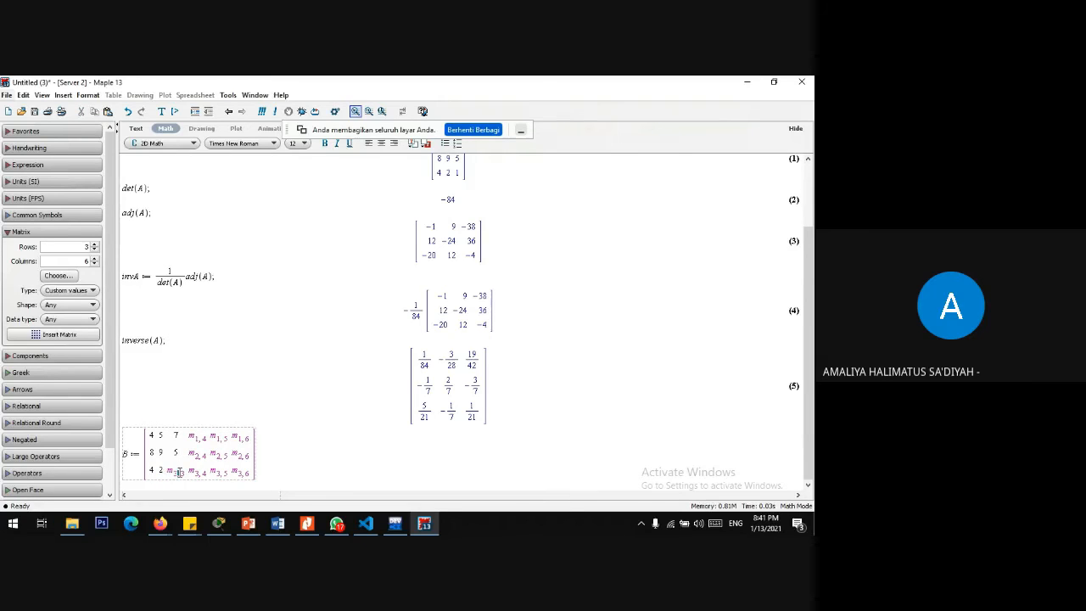
key(Tab)
text(1)
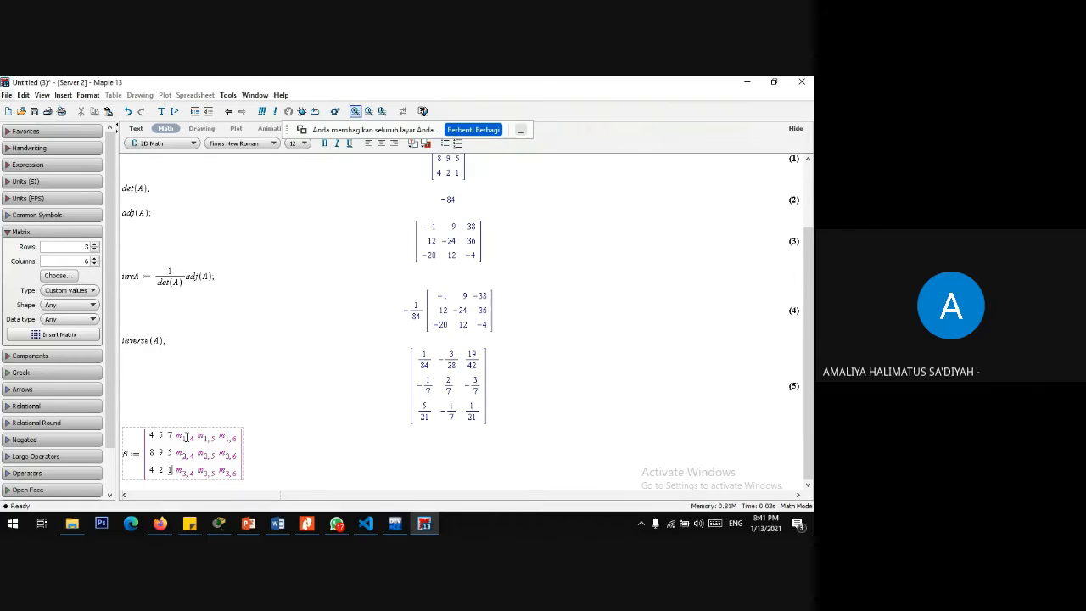
Complete B's first row with the identity entries 1, 0 and 0.
click(185, 436)
text(1)
click(206, 438)
text(0)
click(224, 437)
text(0)
Complete B's second row with the identity entries 0, 1 and 0.
click(186, 455)
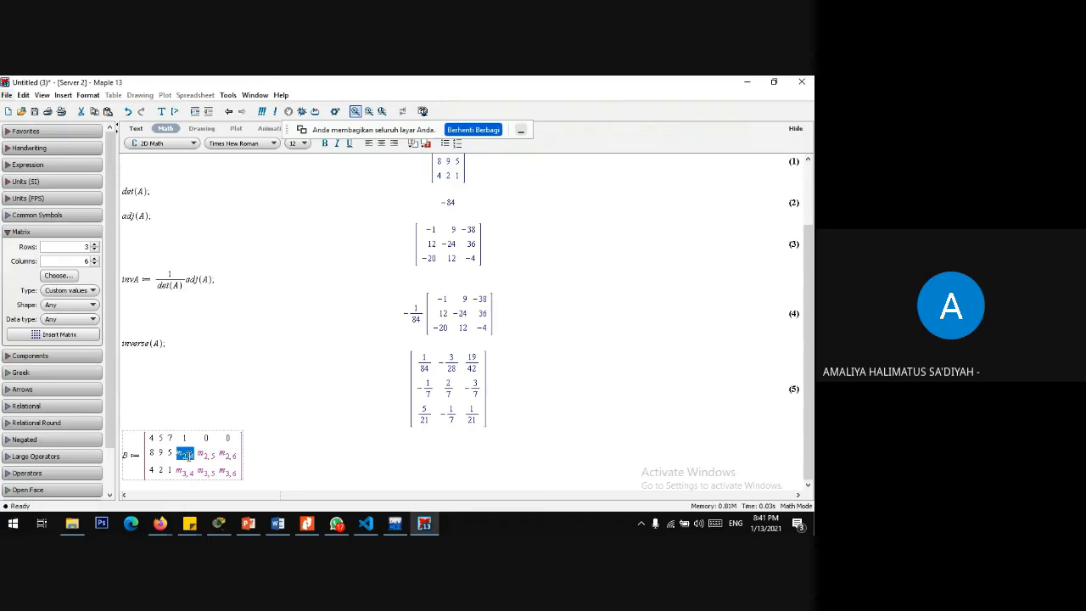
text(0)
click(205, 454)
text(1)
click(230, 454)
text(0)
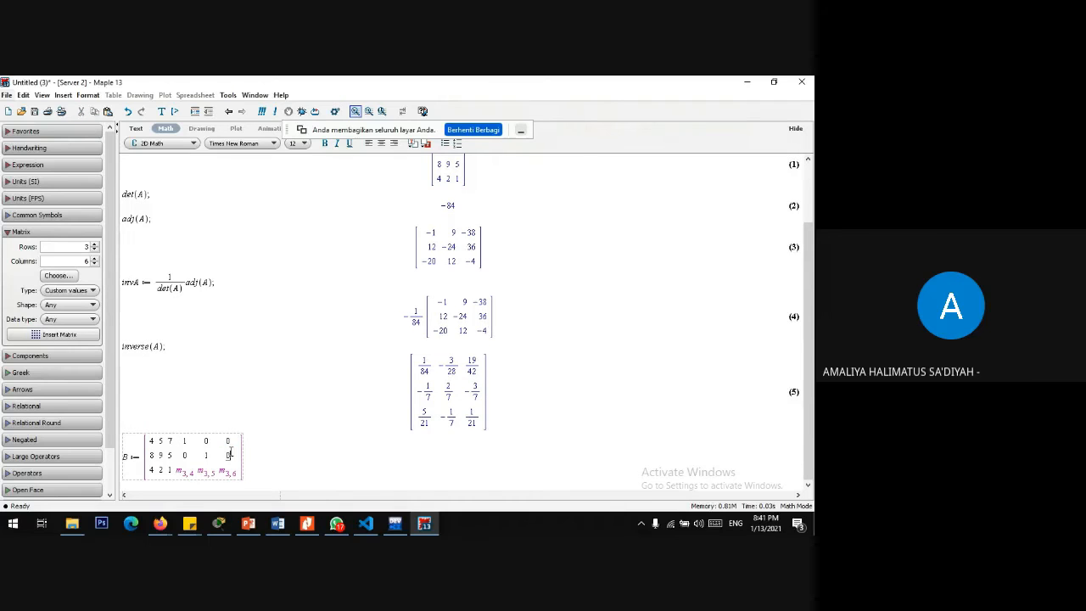
Complete B's third row with 0, 0 and 1, end the statement with a semicolon and evaluate it.
click(198, 476)
click(189, 472)
text(0)
key(Tab)
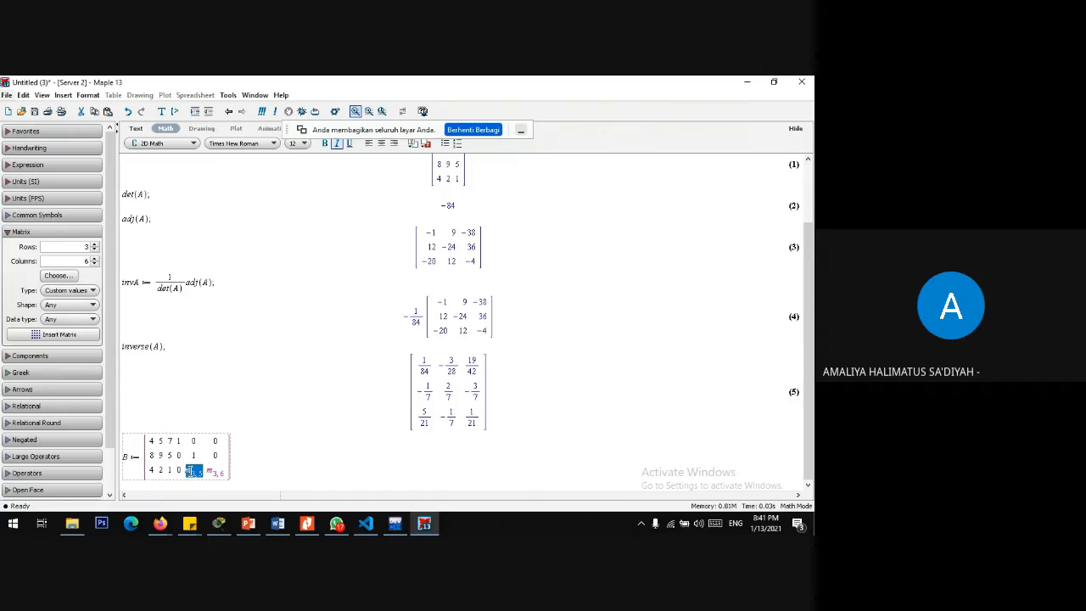
text(0)
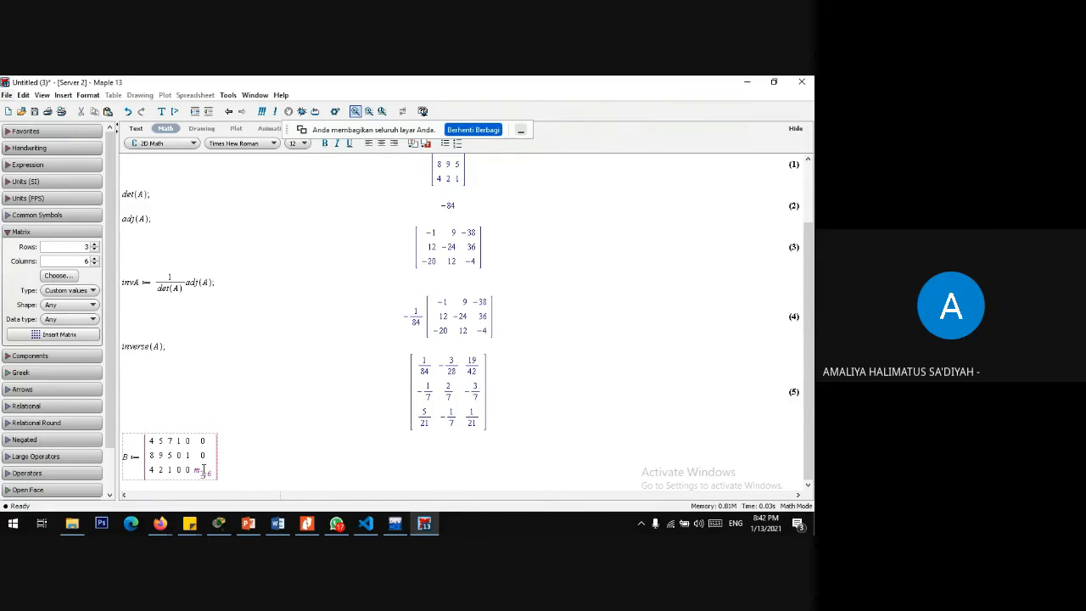
click(203, 473)
text(1)
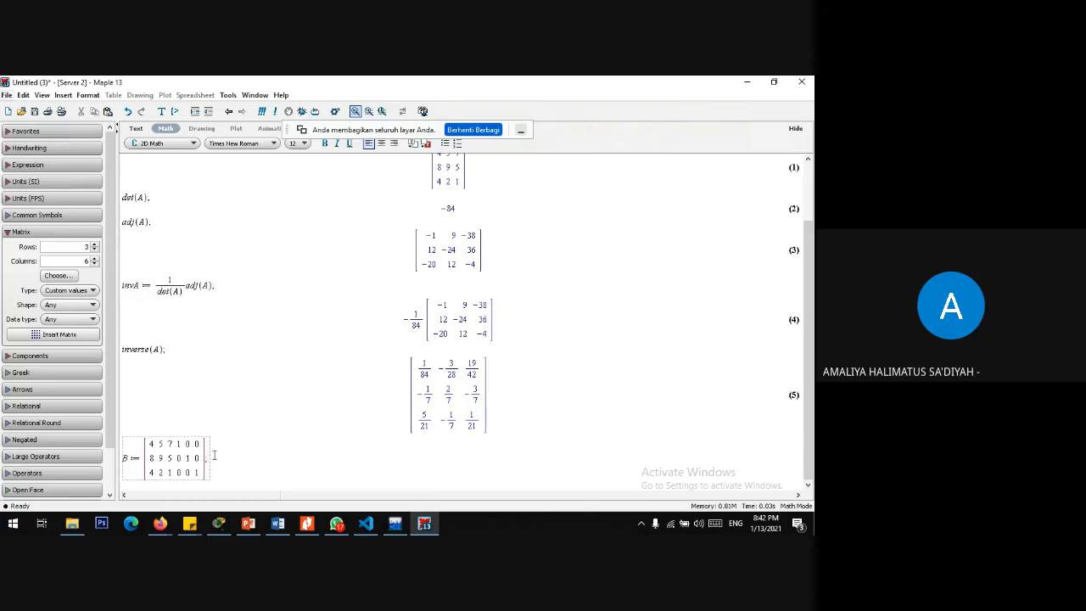
key(Return)
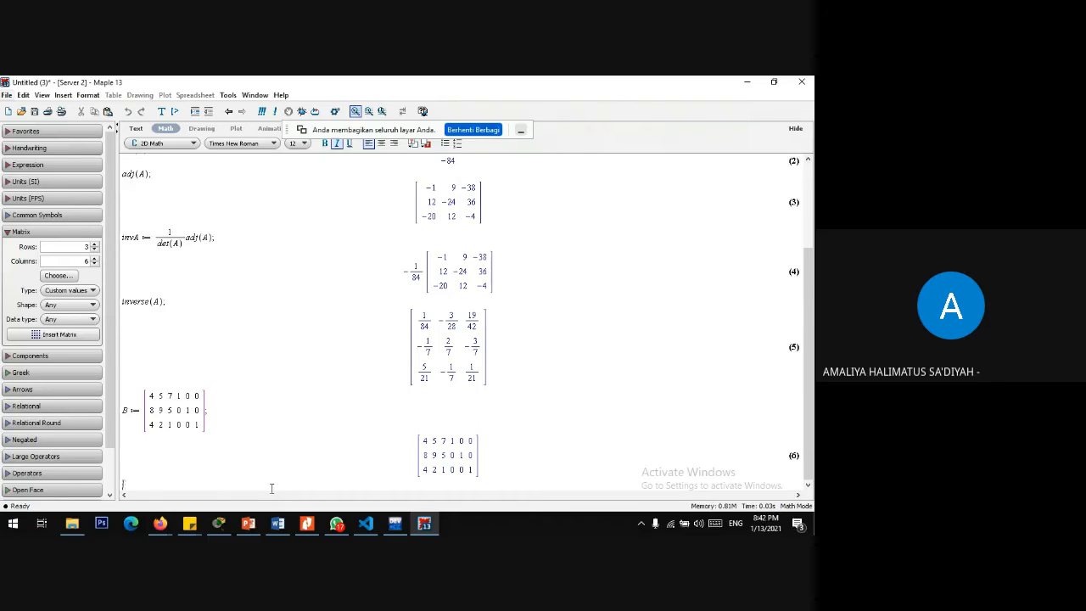
Apply Gauss-Jordan elimination to the augmented matrix with gaussjord(B); and evaluate it.
text(gaussjord(B);)
key(Return)
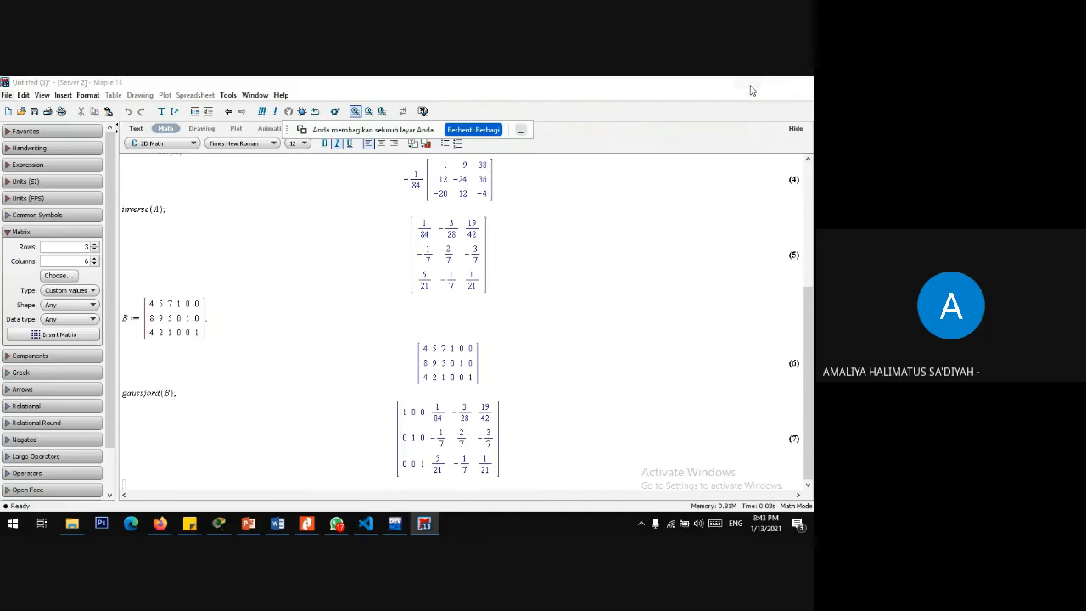
Minimize the Maple 13 worksheet and return to the Google Meet call in the browser.
click(748, 82)
mouse_move(620, 302)
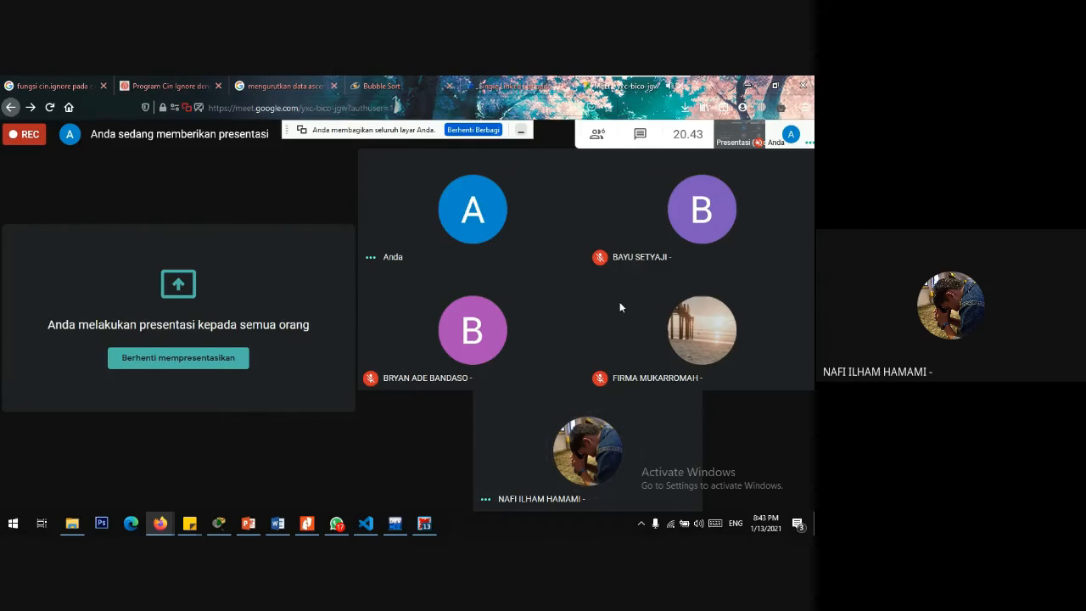
click(363, 485)
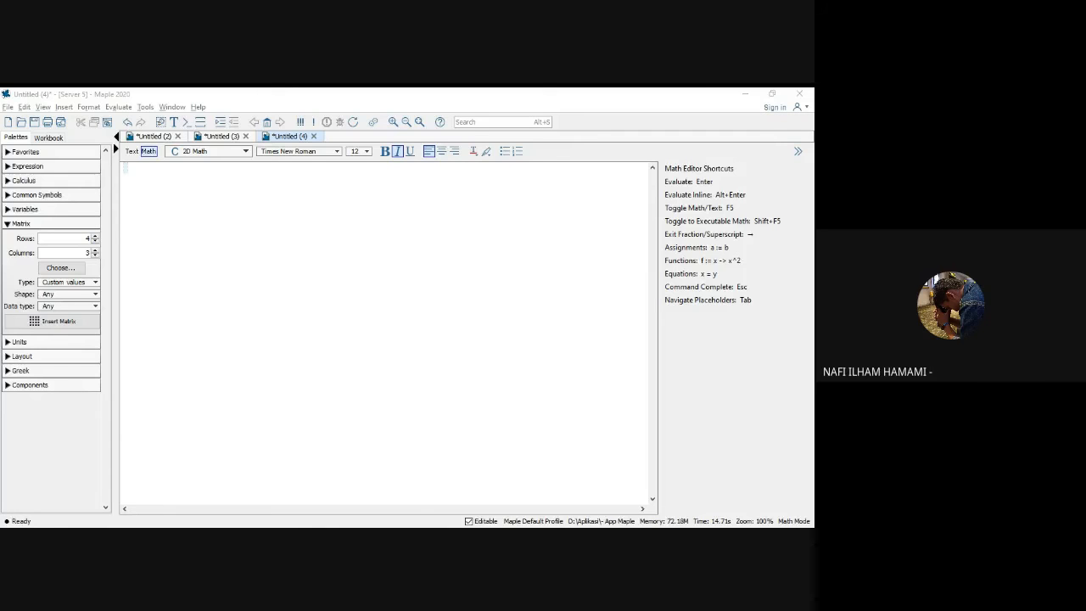
Switch to the Maple 2020 worksheet and reset the session by evaluating restart;.
key(alt+Tab)
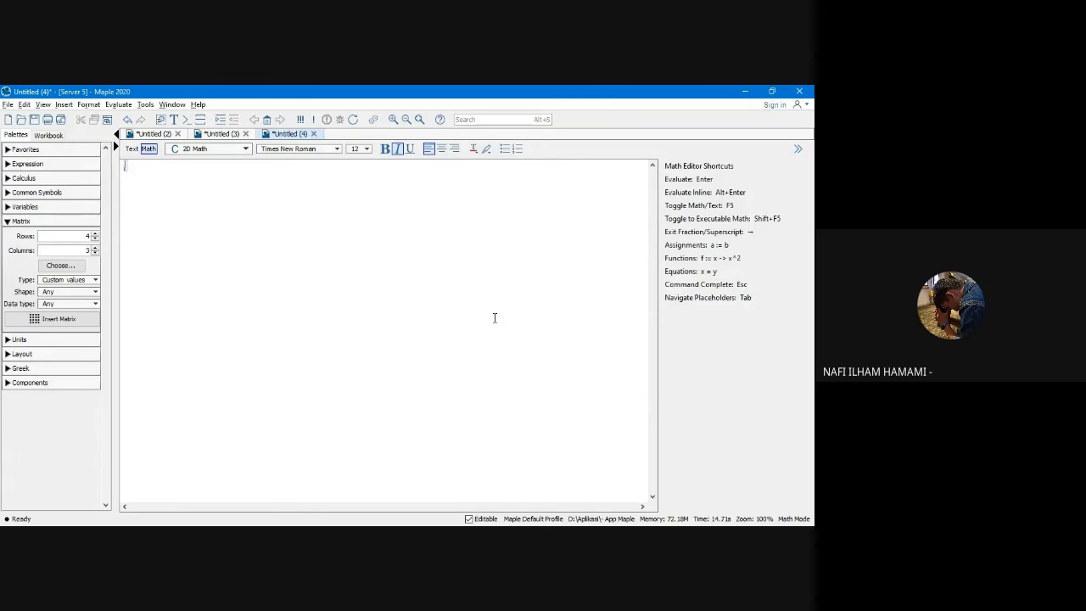
text(restar)
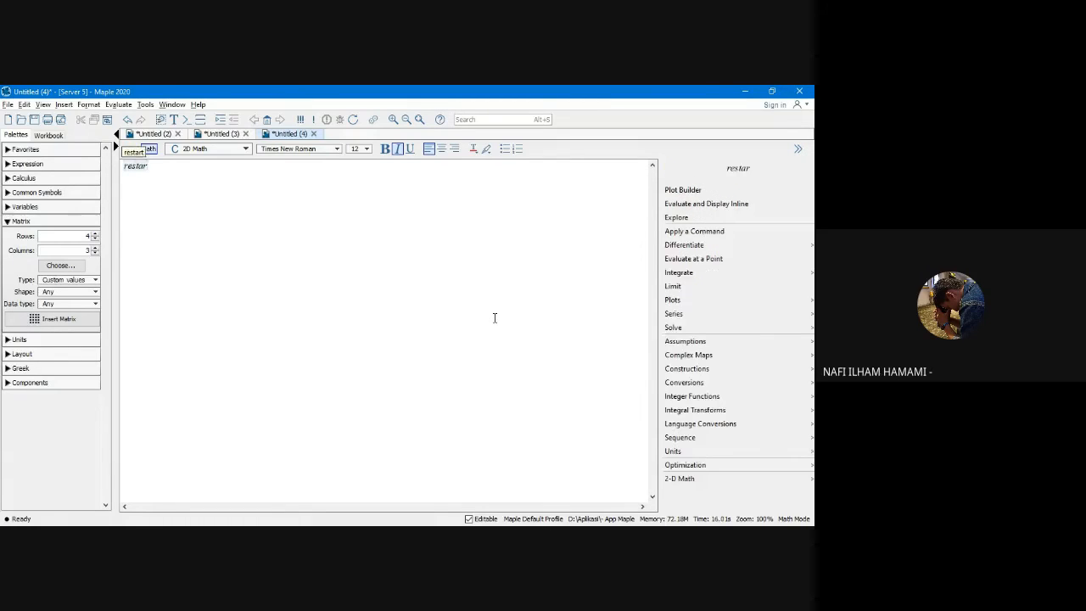
text(t;)
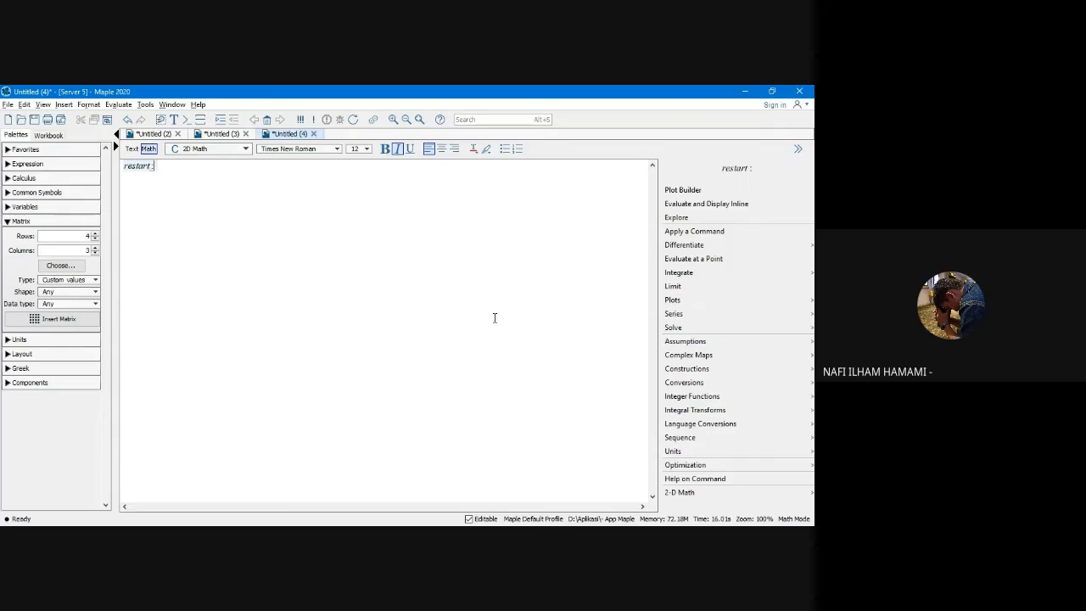
key(Return)
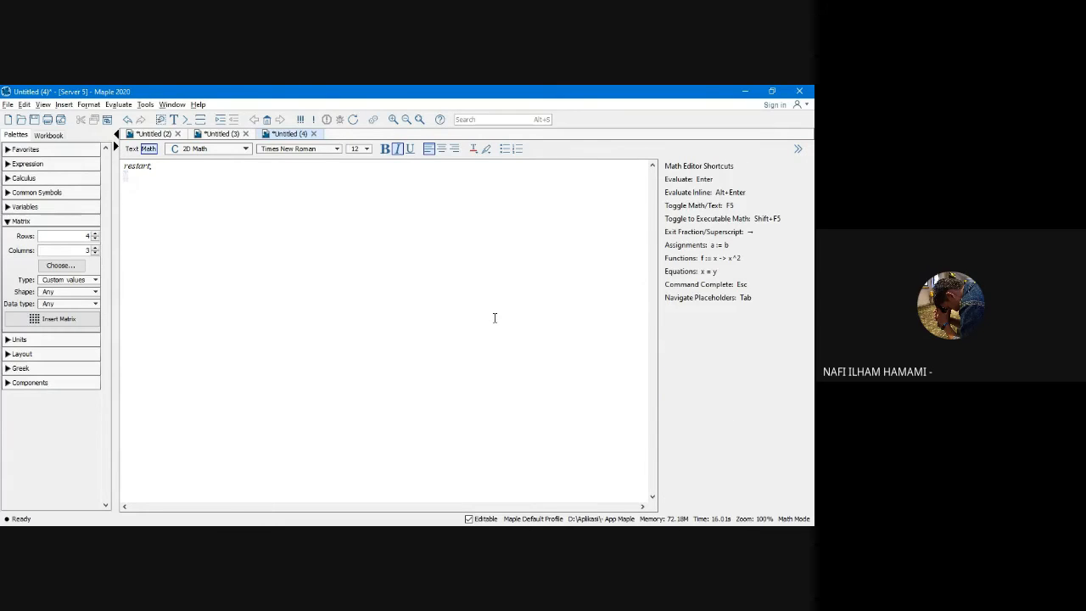
Load the linear algebra package by evaluating with(linalg);.
text(with)
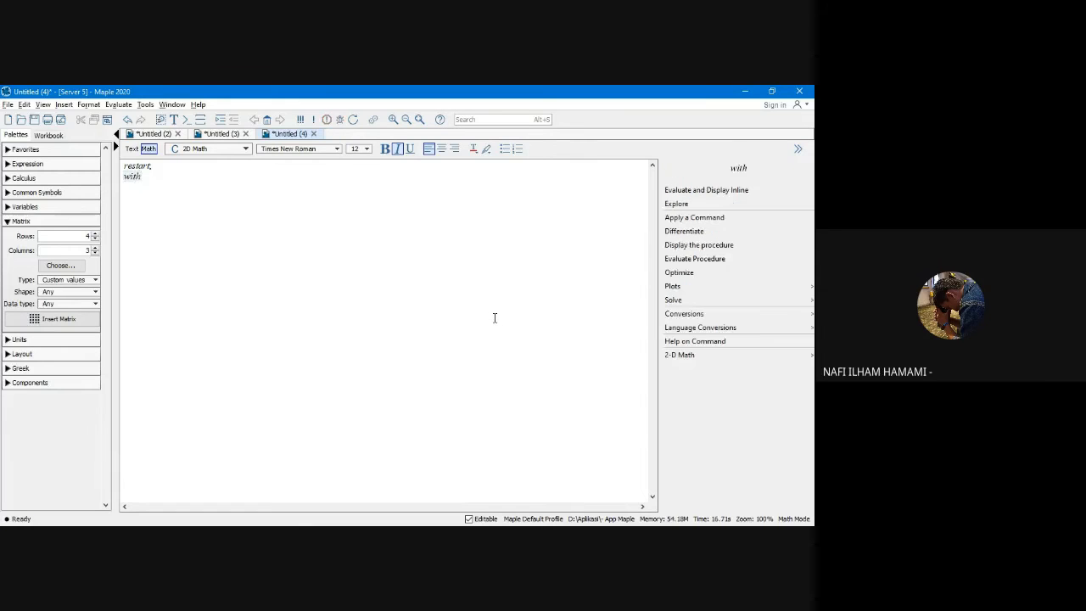
text((linalg);)
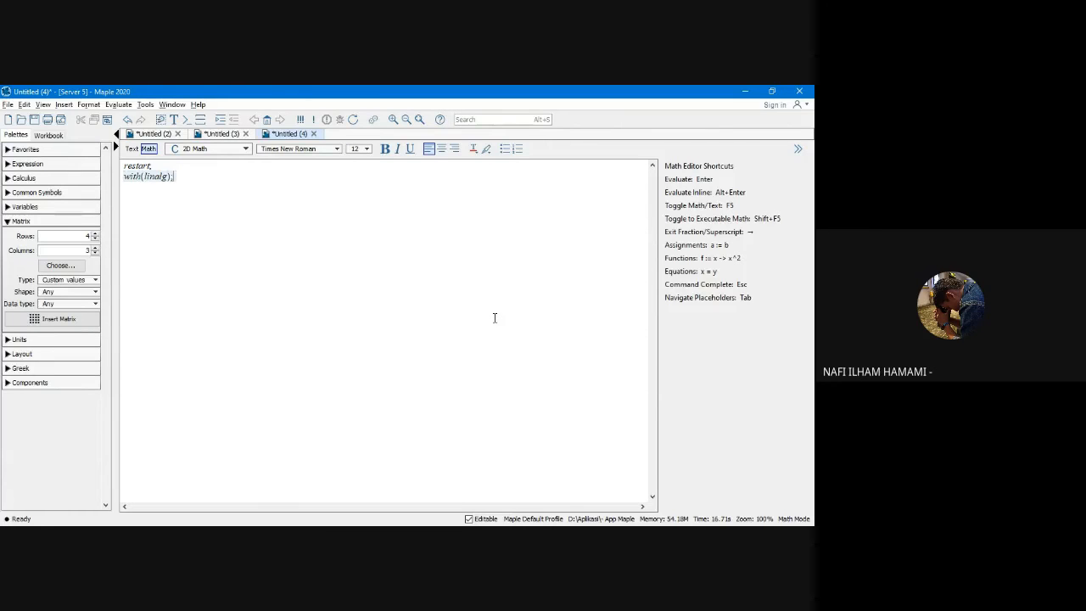
key(Return)
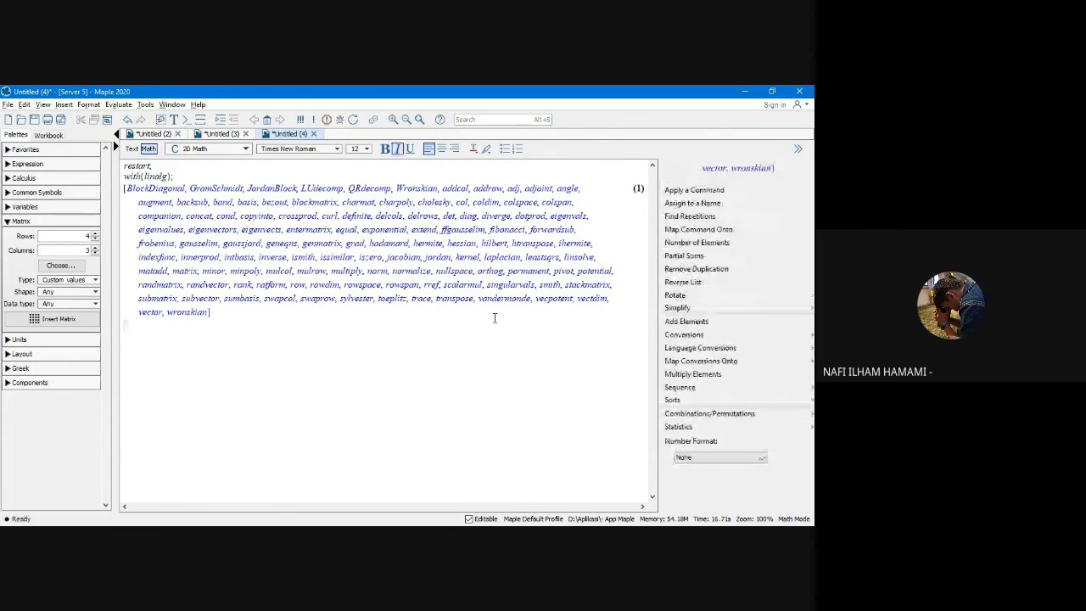
Begin the assignment A := and insert a matrix template with 3 rows and 3 columns.
text(A :)
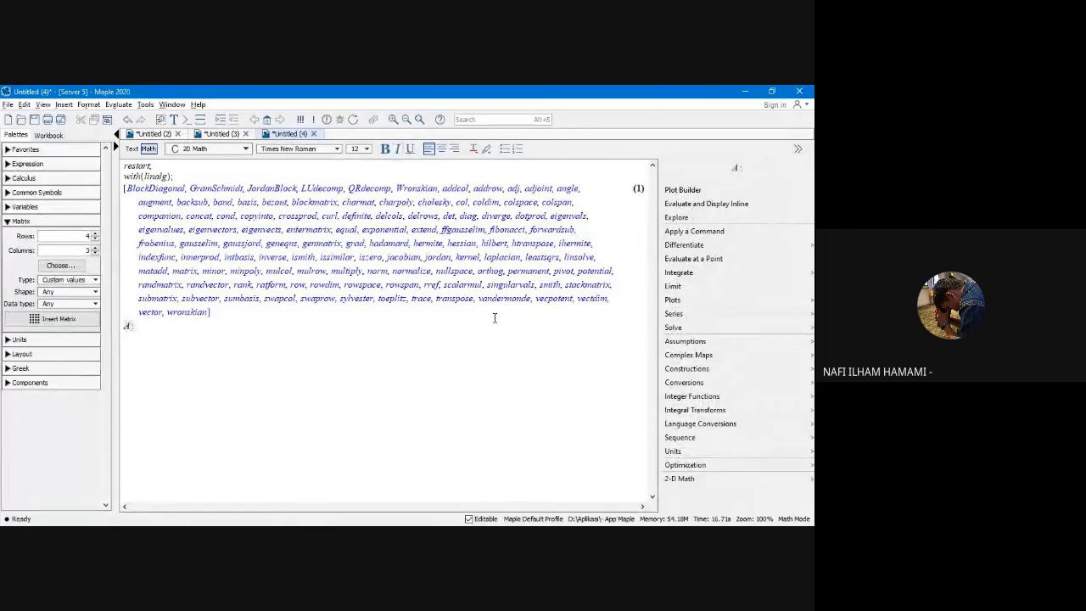
text(=)
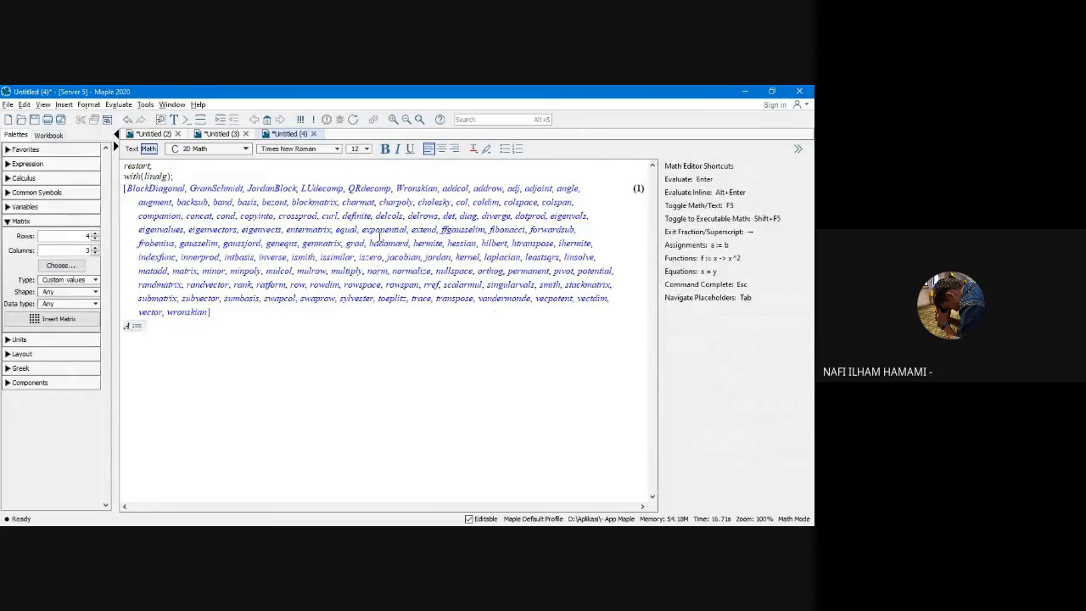
click(95, 240)
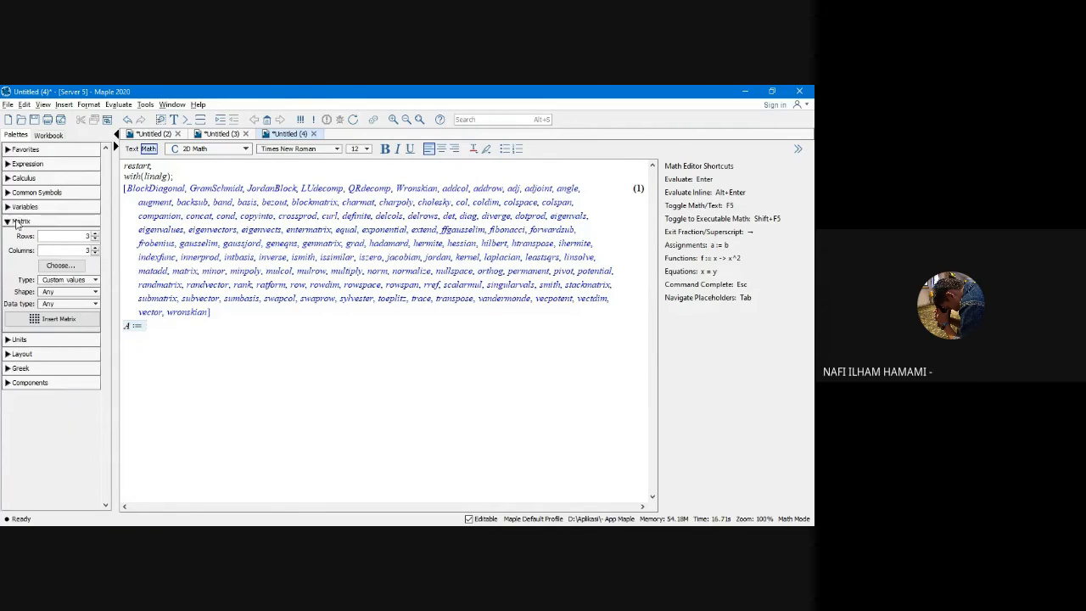
click(73, 323)
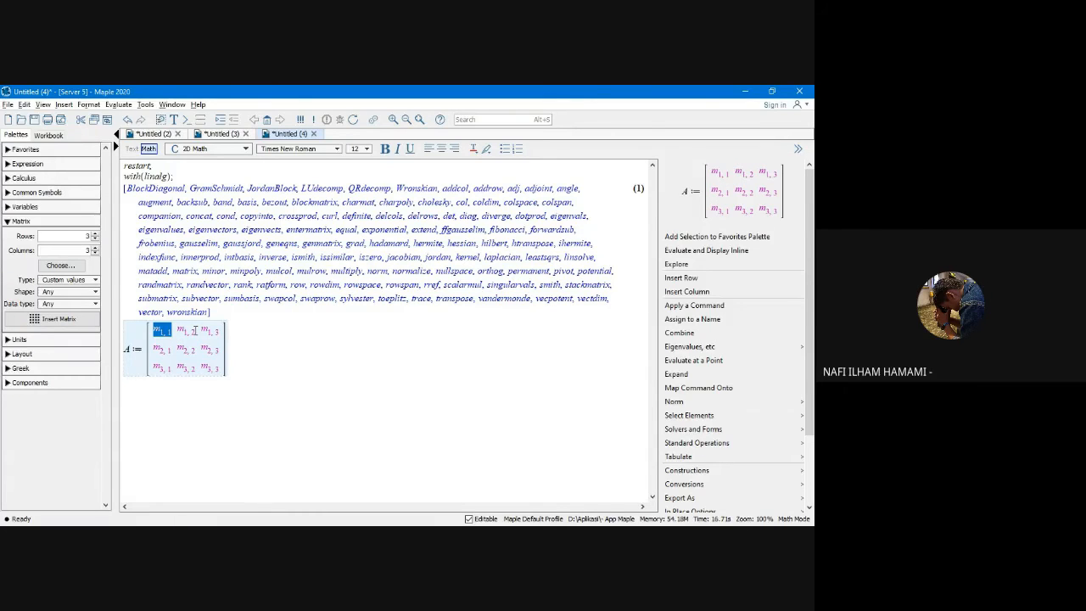
Fill the first row of matrix A with 1, 0 and 2.
text(1)
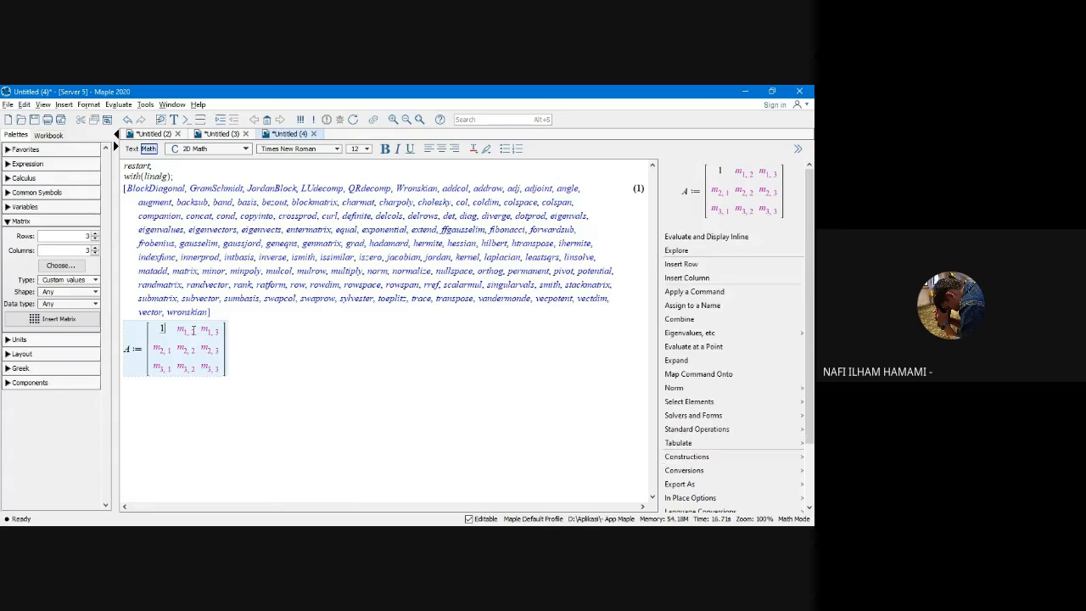
key(Tab)
text(0)
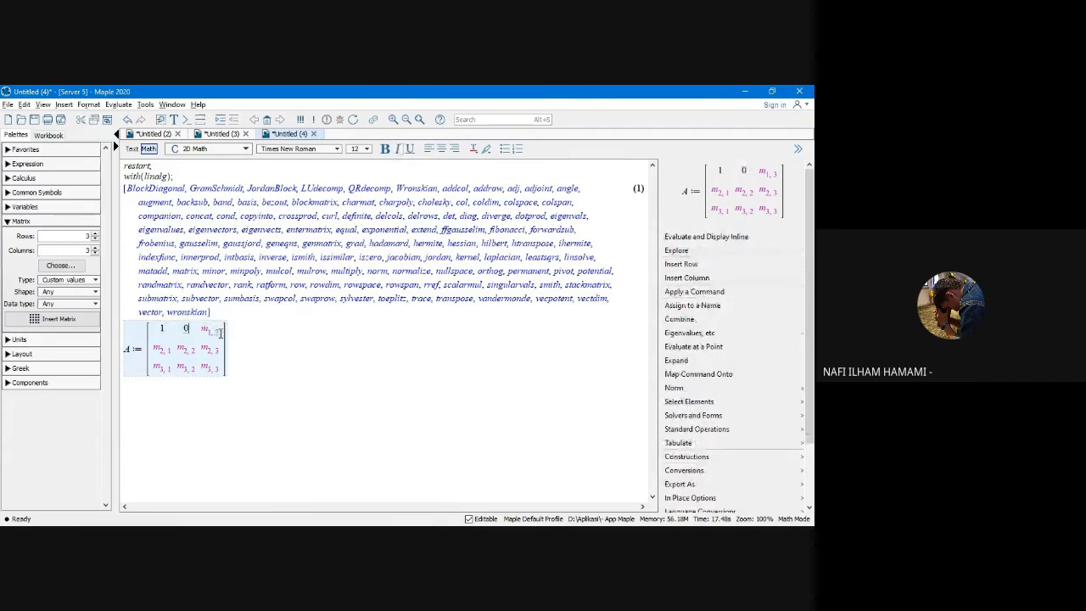
key(Tab)
text(2)
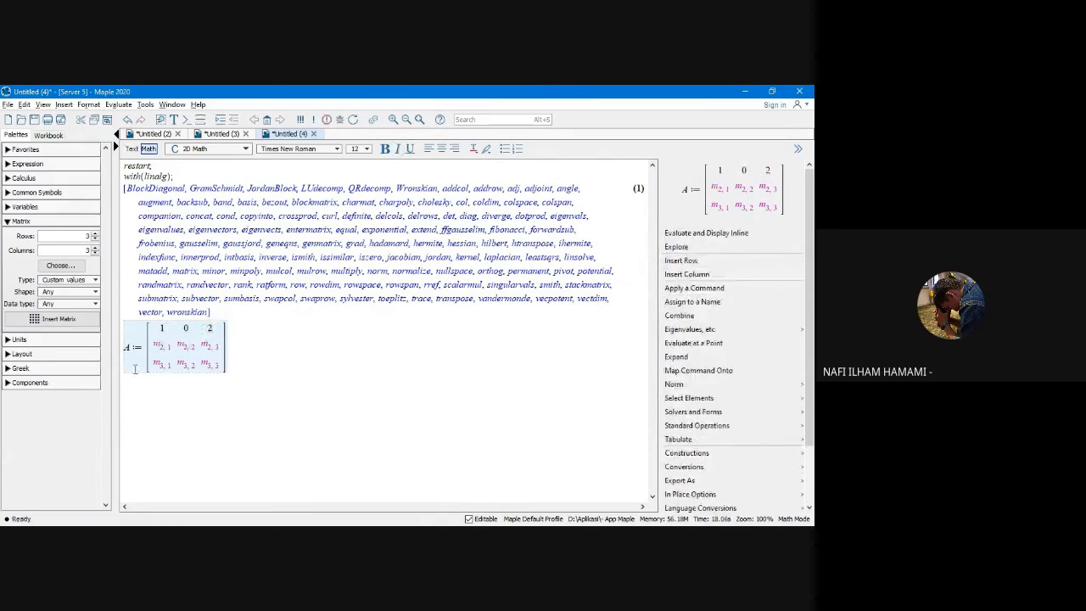
Fill the second row of matrix A with -3, 4 and 6.
click(162, 346)
text(-3)
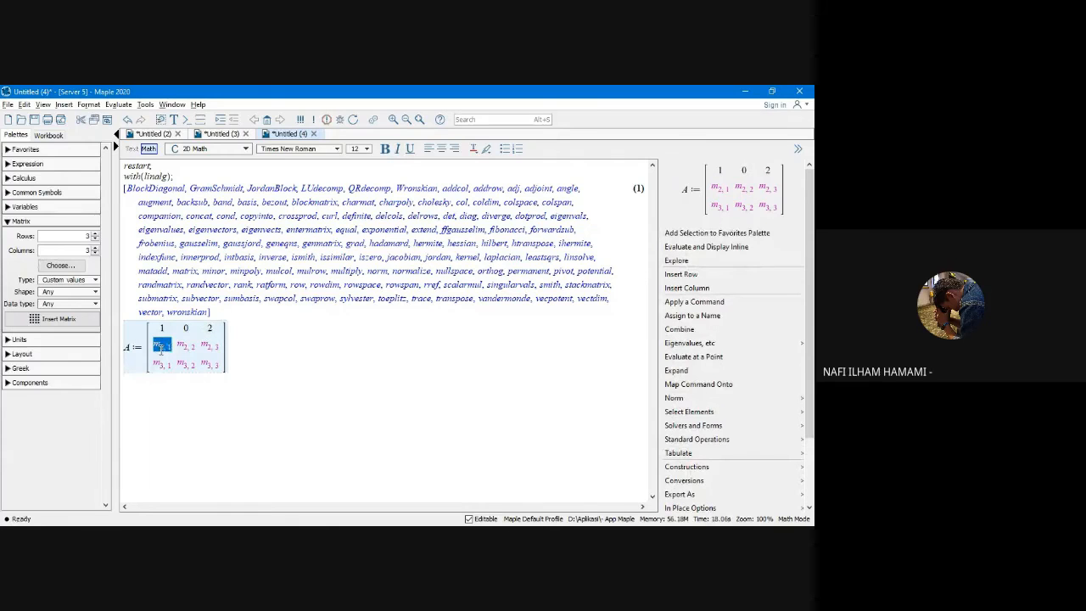
click(191, 347)
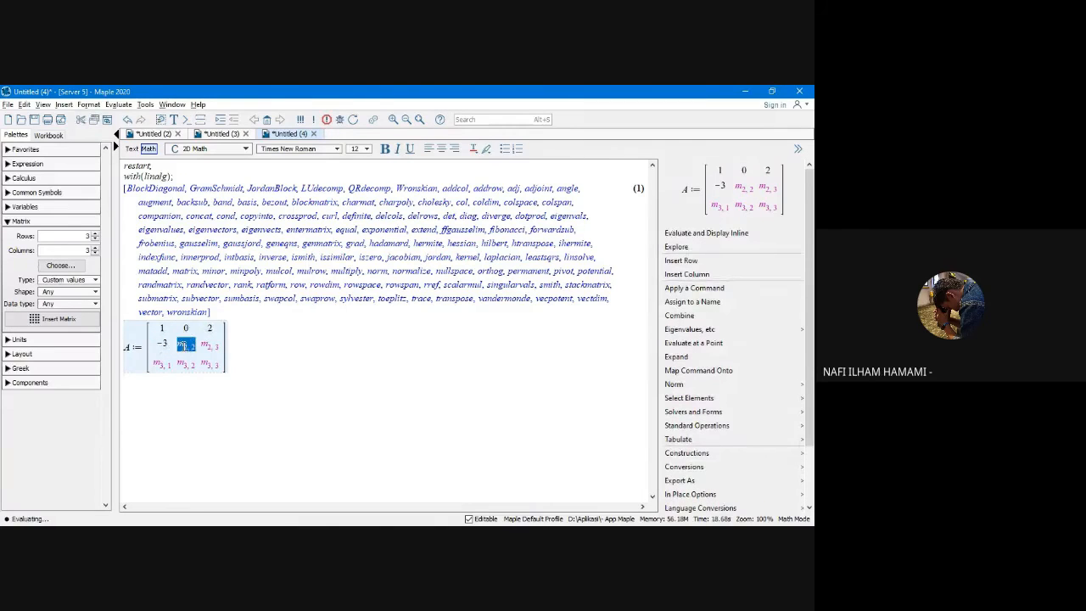
text(4)
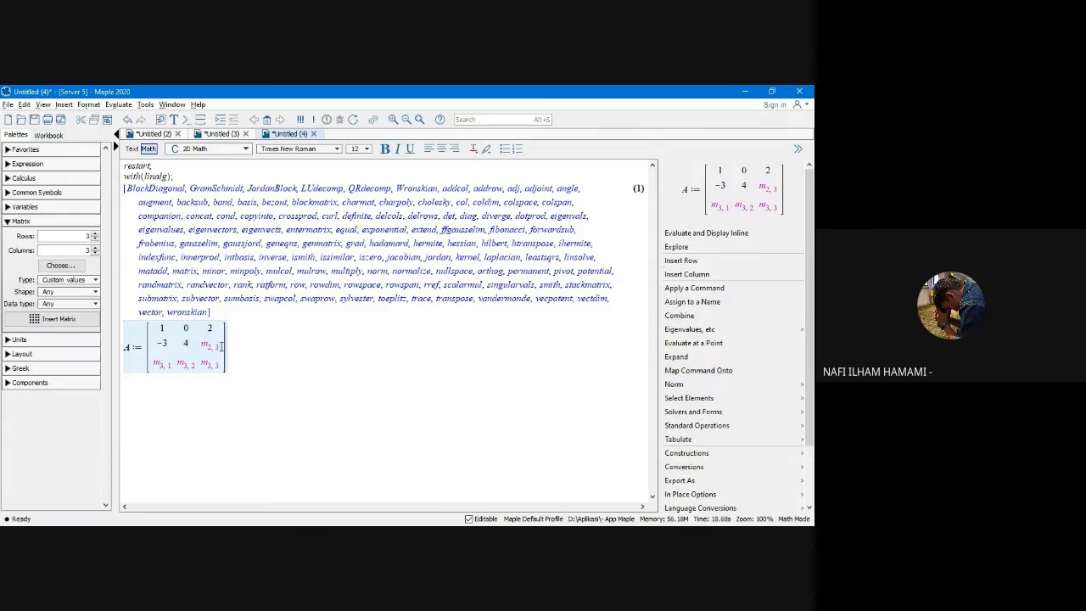
click(204, 345)
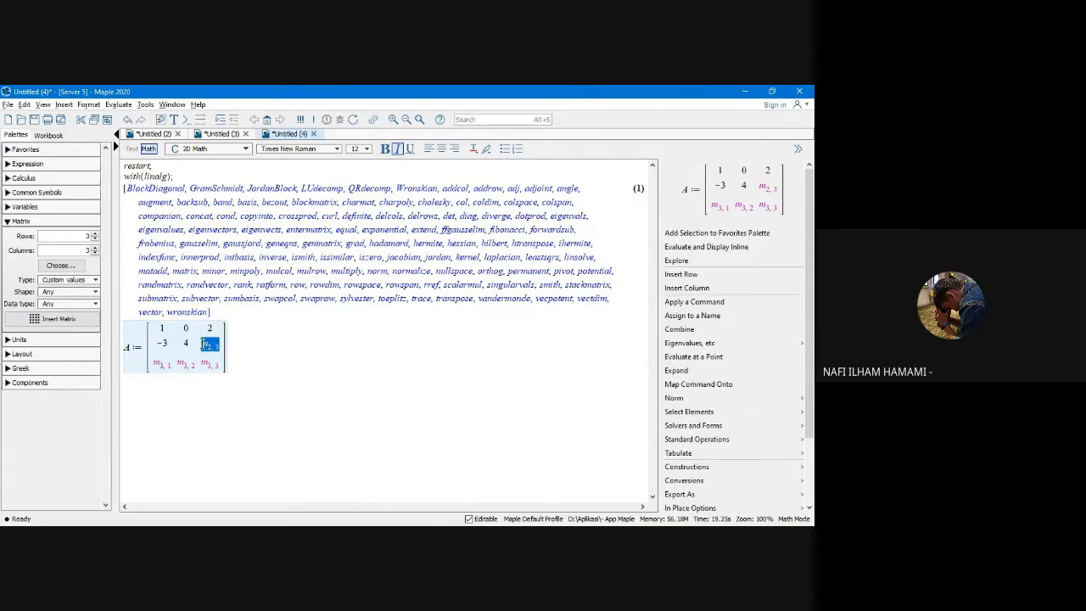
text(6)
Set the first entry of matrix A's third row to -1.
click(162, 362)
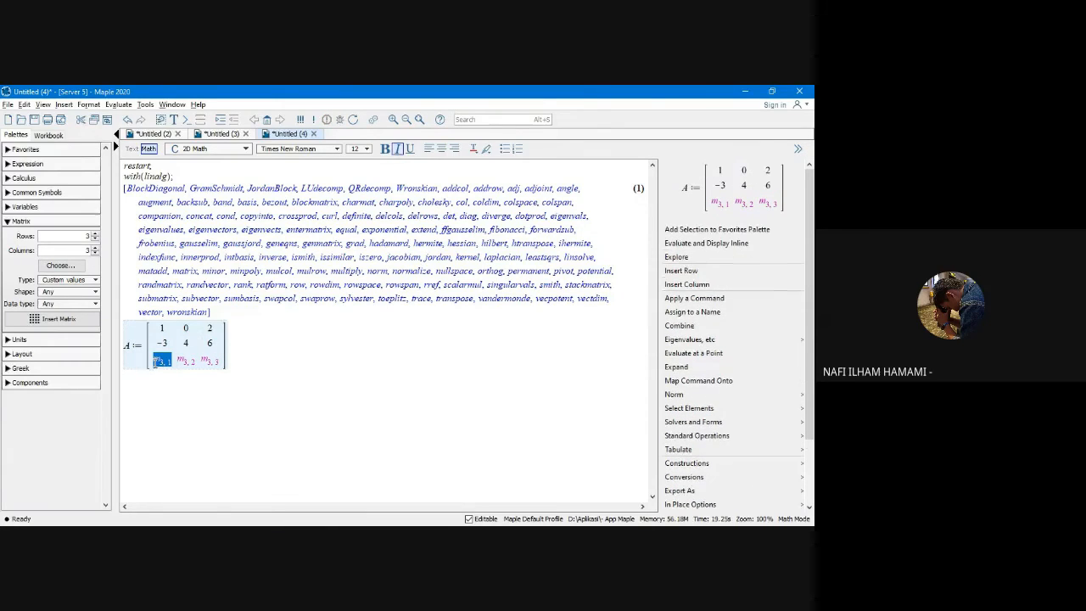
text(-)
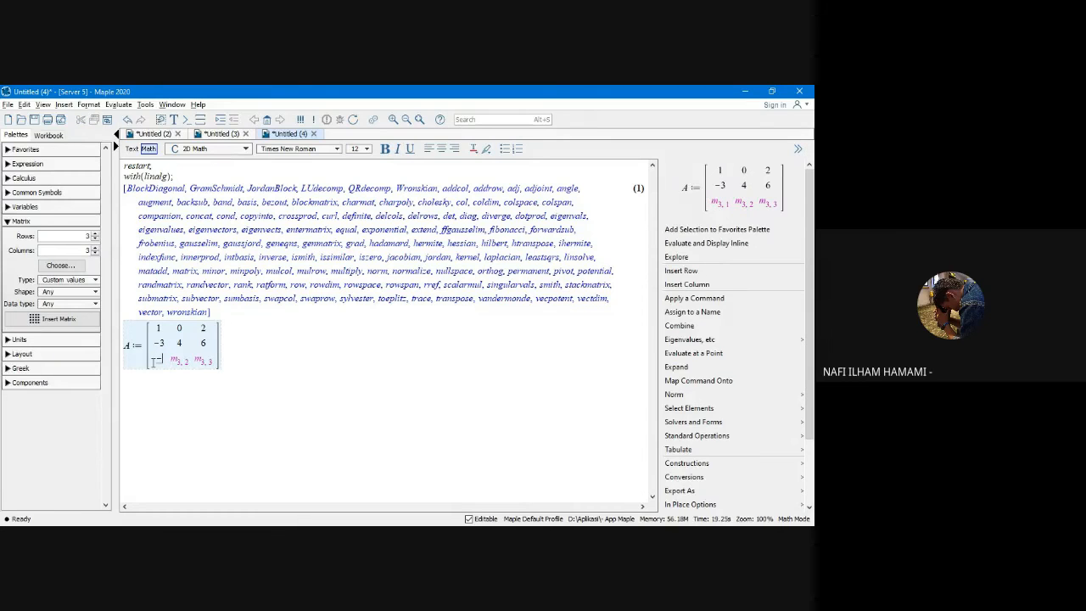
text(1)
key(Return)
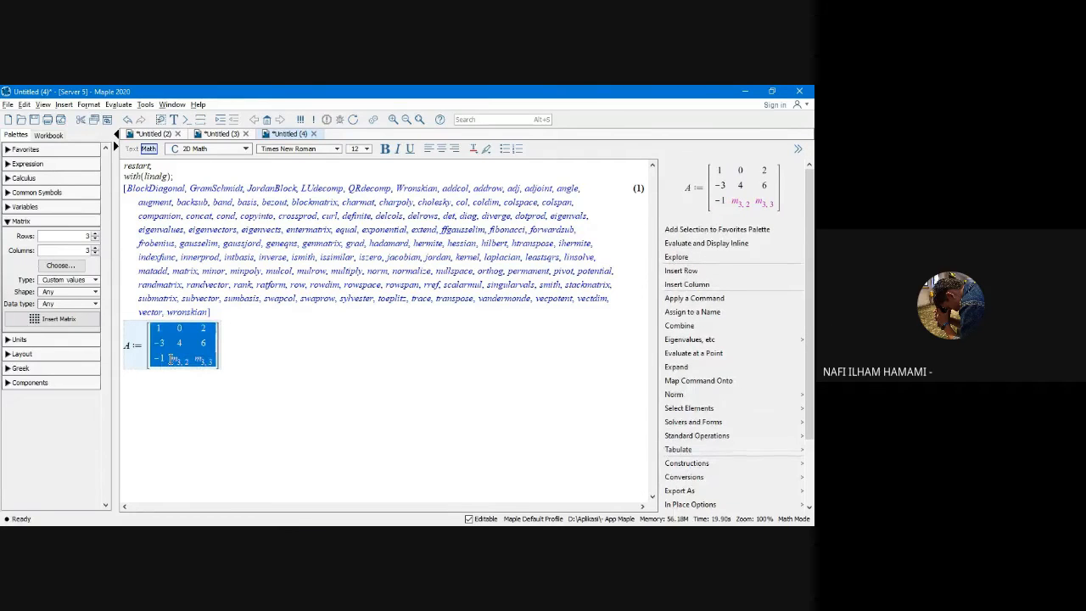
text(-2)
key(BackSpace)
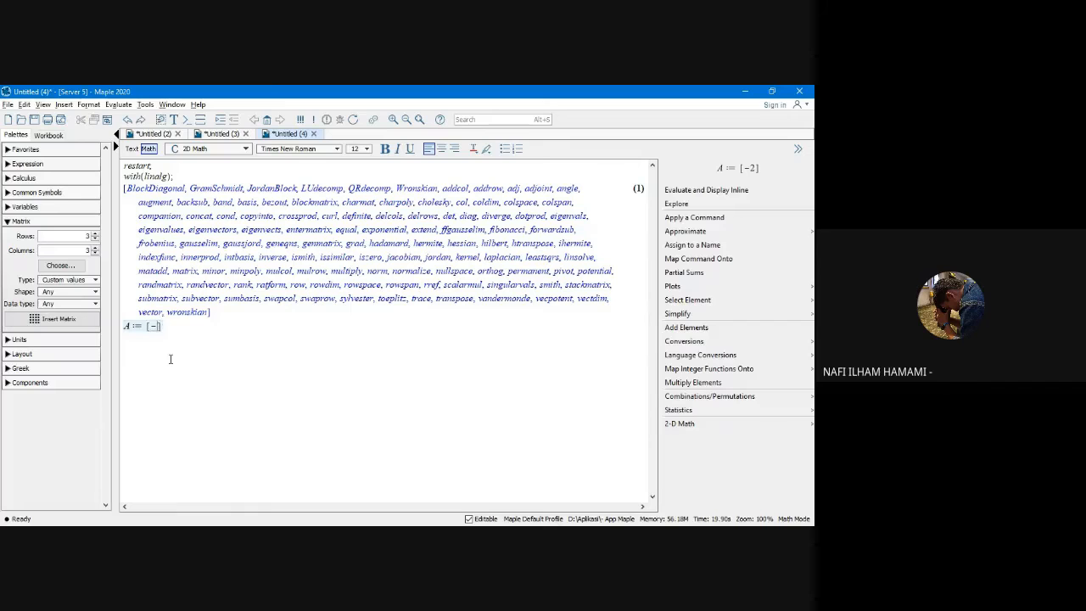
key(ctrl+z)
Complete matrix A's third row with -2 and 3 and evaluate the assignment.
click(174, 361)
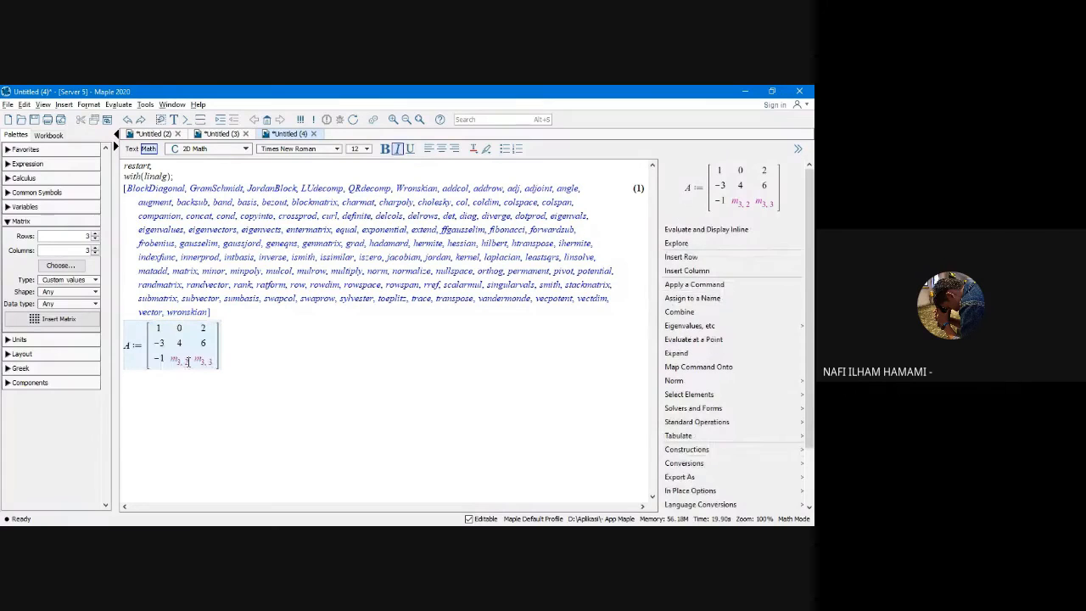
double_click(175, 362)
text(-2)
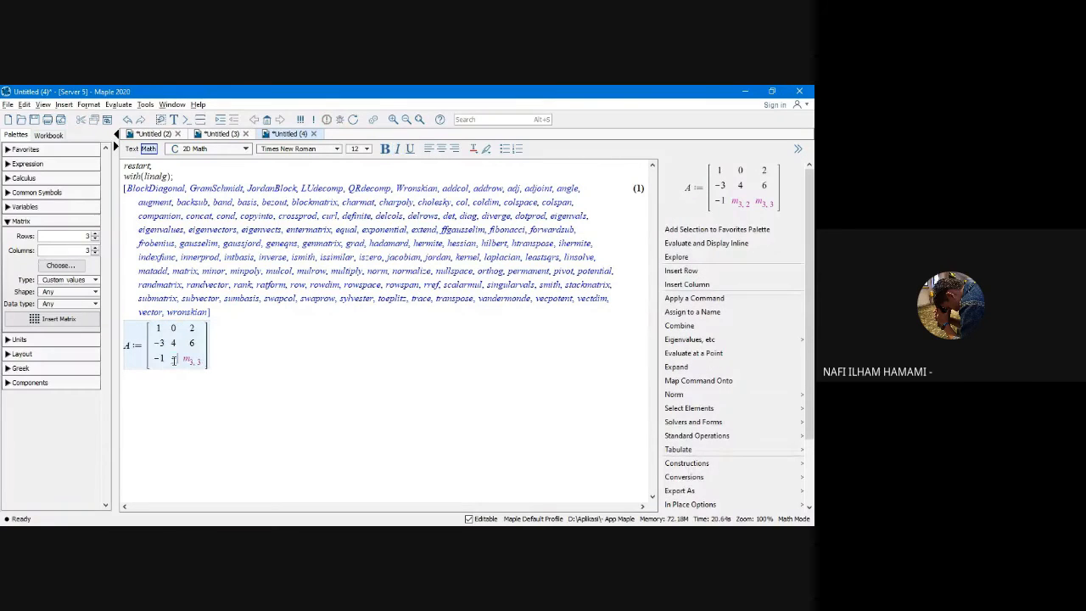
key(Tab)
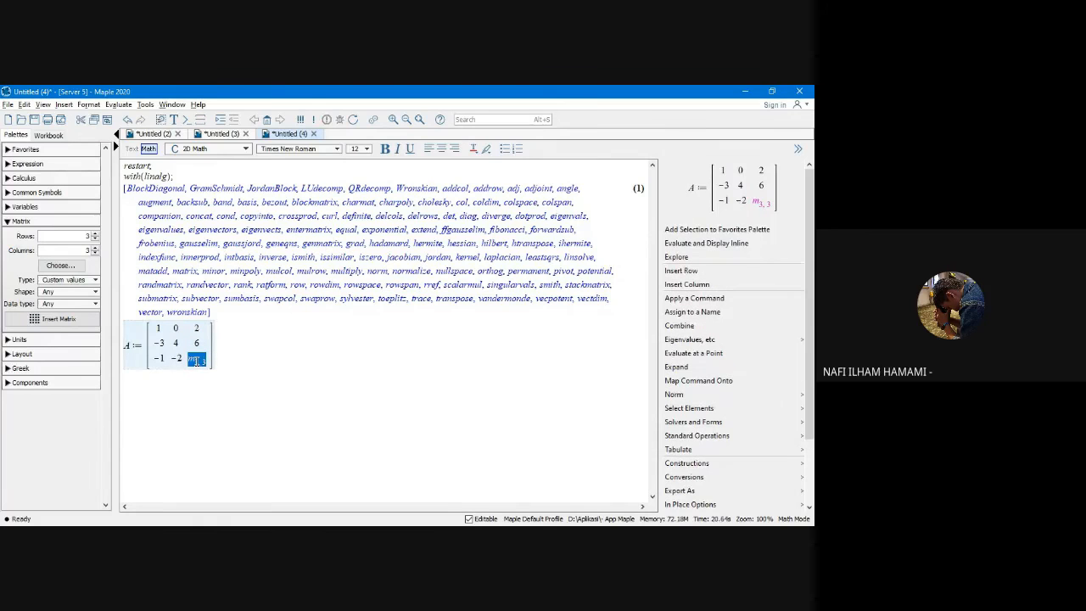
text(3)
click(228, 342)
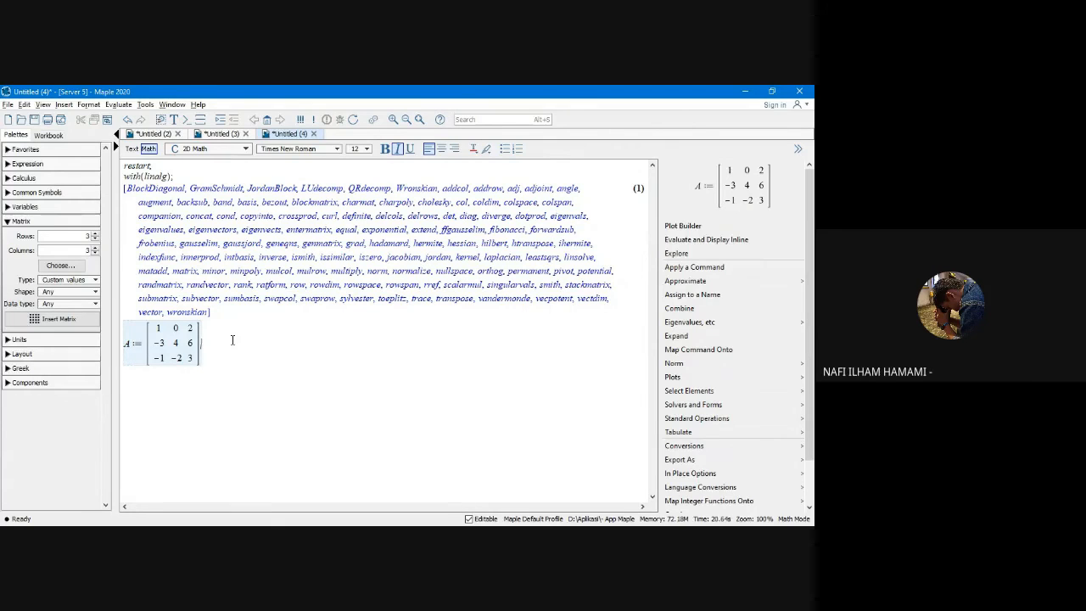
key(Return)
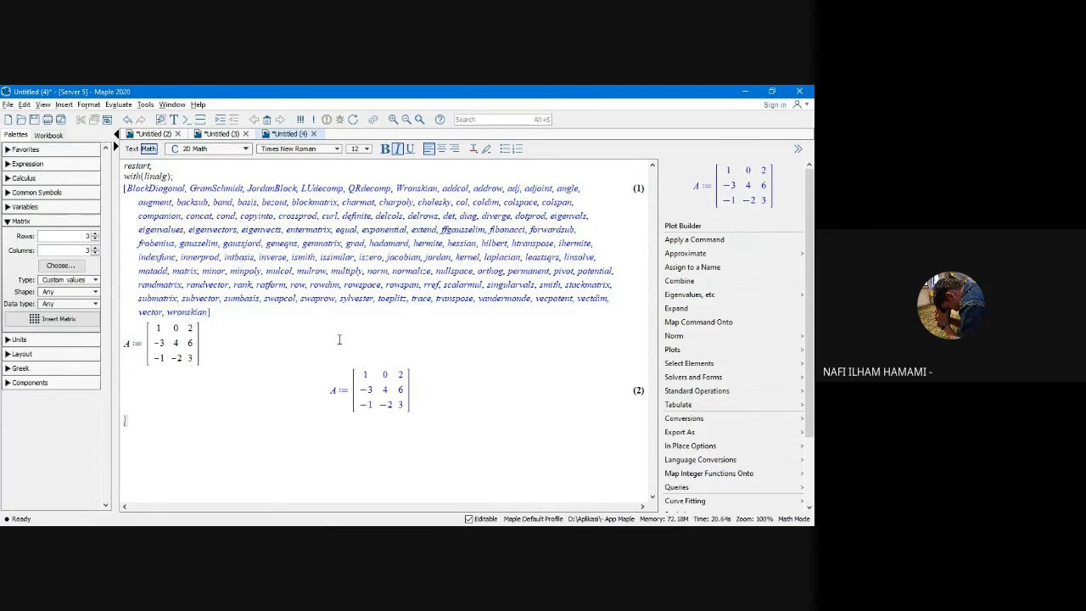
Begin a new assignment with B := below the evaluated matrix A.
text(B)
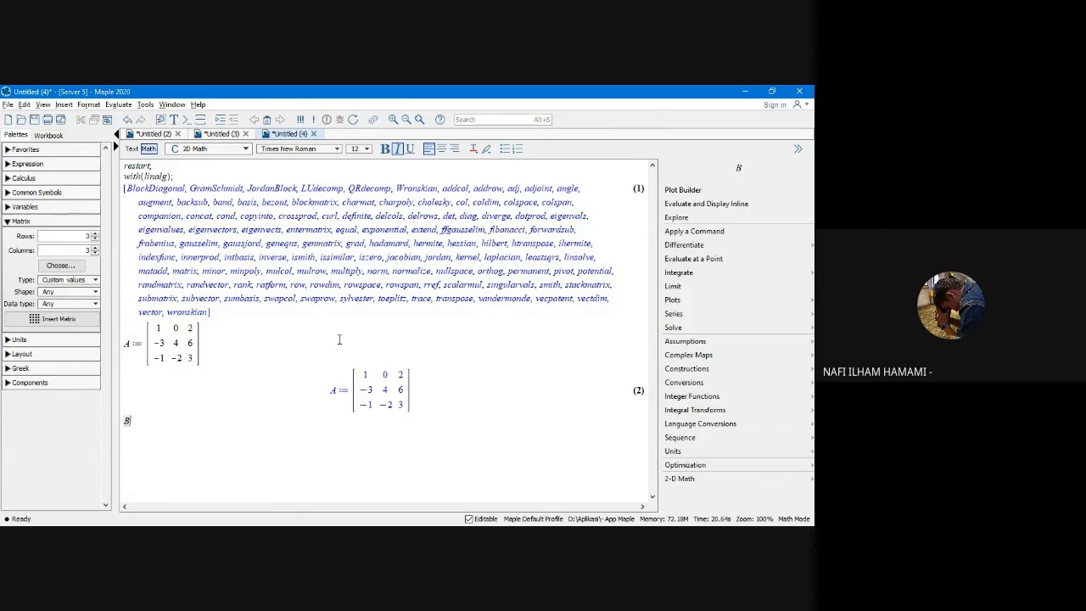
text(;)
key(BackSpace)
text(:=)
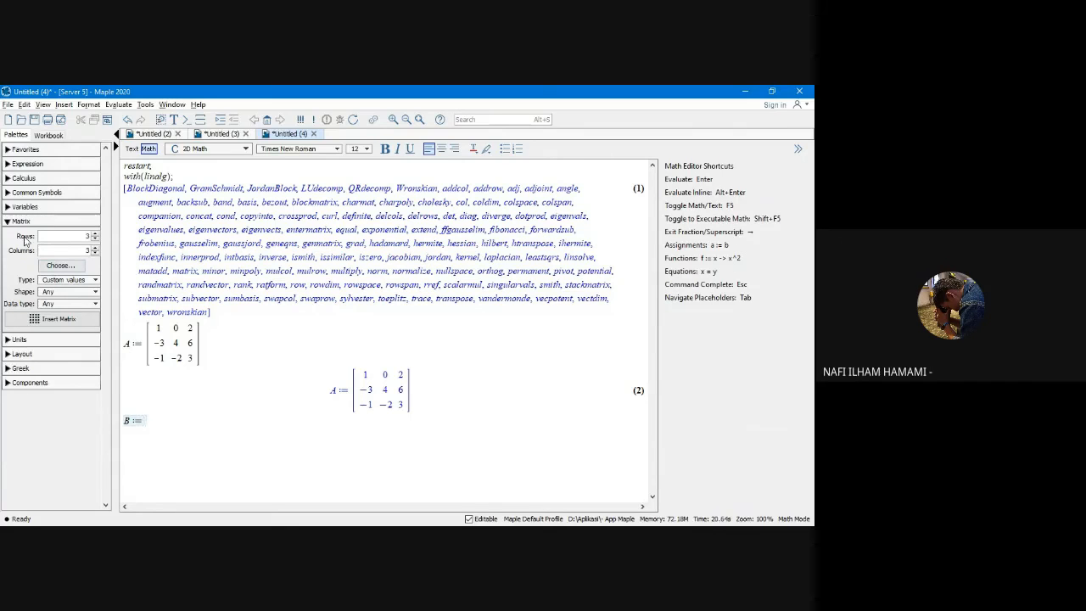
click(96, 249)
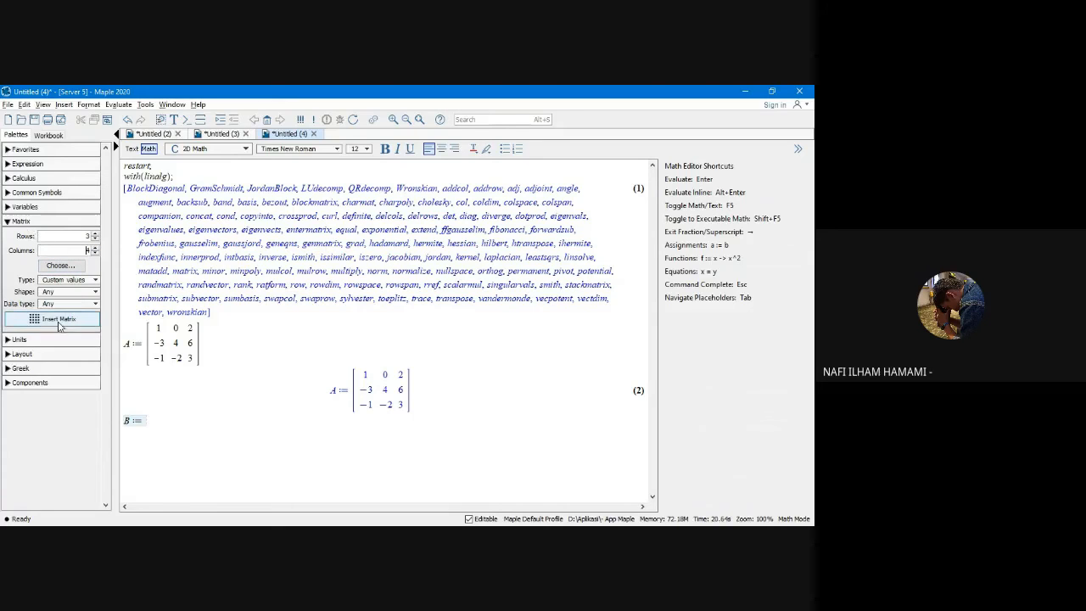
click(59, 320)
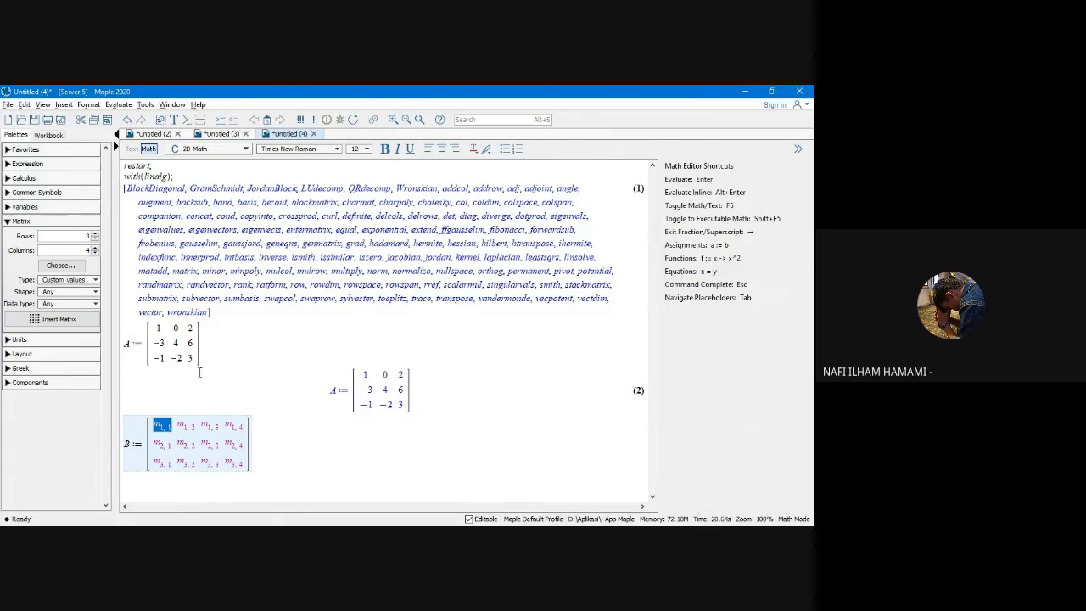
click(268, 458)
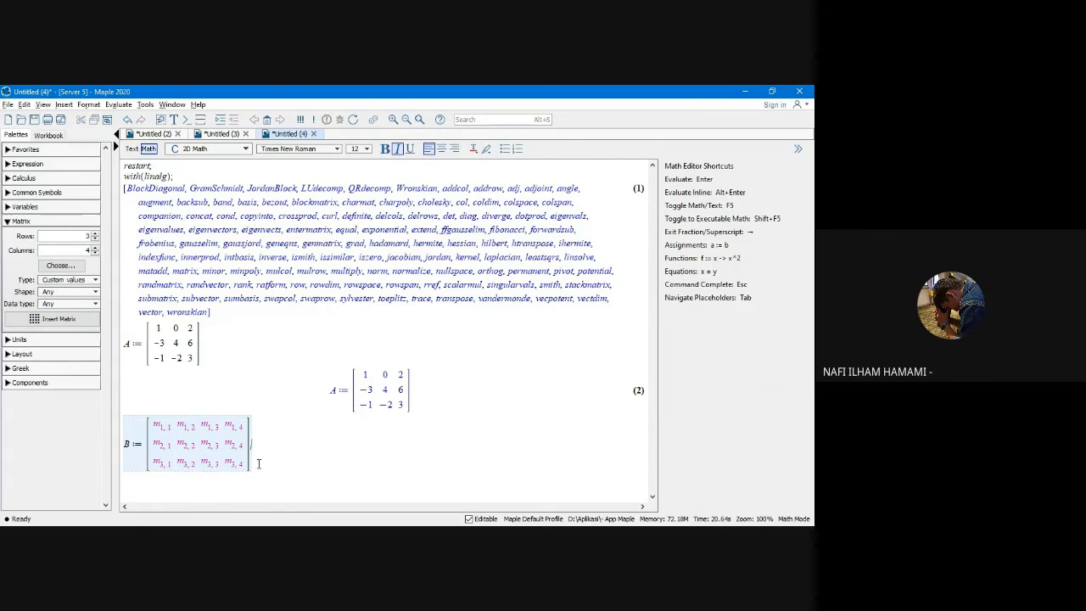
drag(262, 462, 178, 433)
key(Delete)
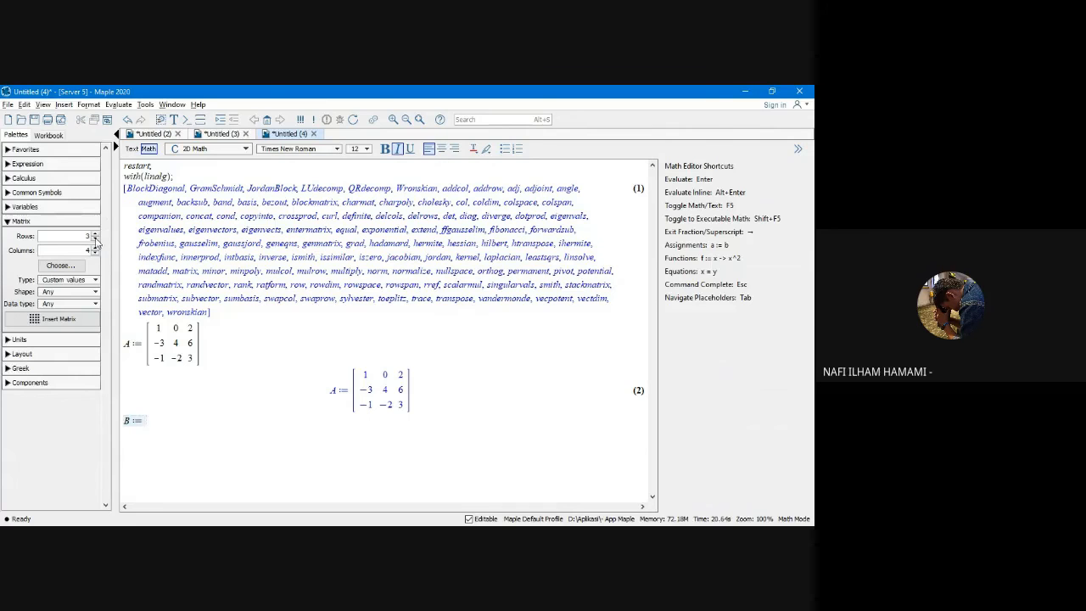
click(96, 253)
Insert a matrix with 4 rows and 3 columns into the B assignment and fill its first row with 1, 0 and 2.
click(96, 233)
click(68, 319)
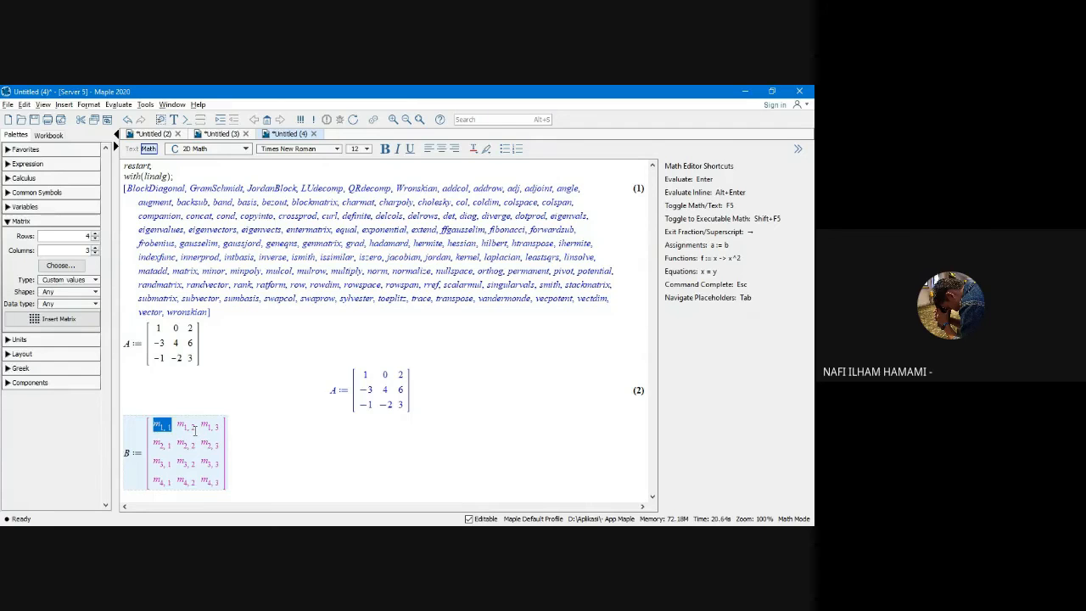
text(1)
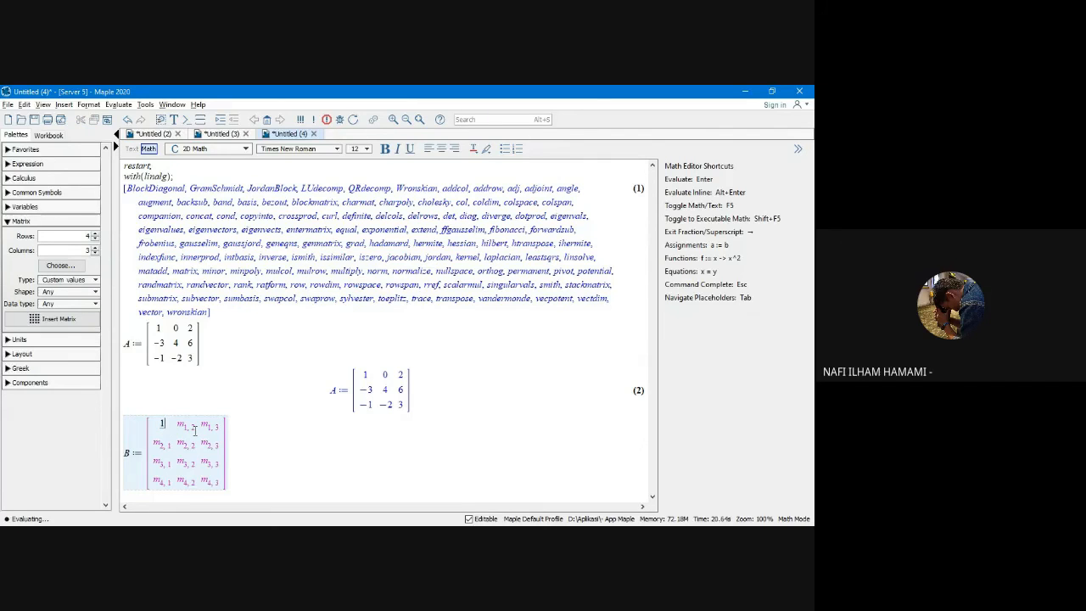
key(Tab)
text(2)
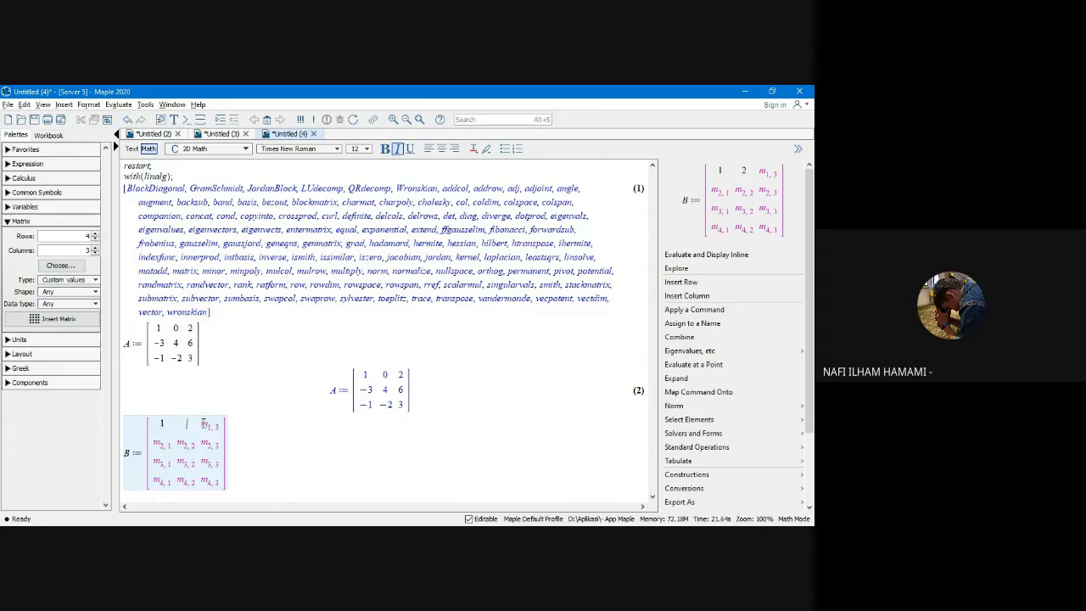
text(0)
key(Tab)
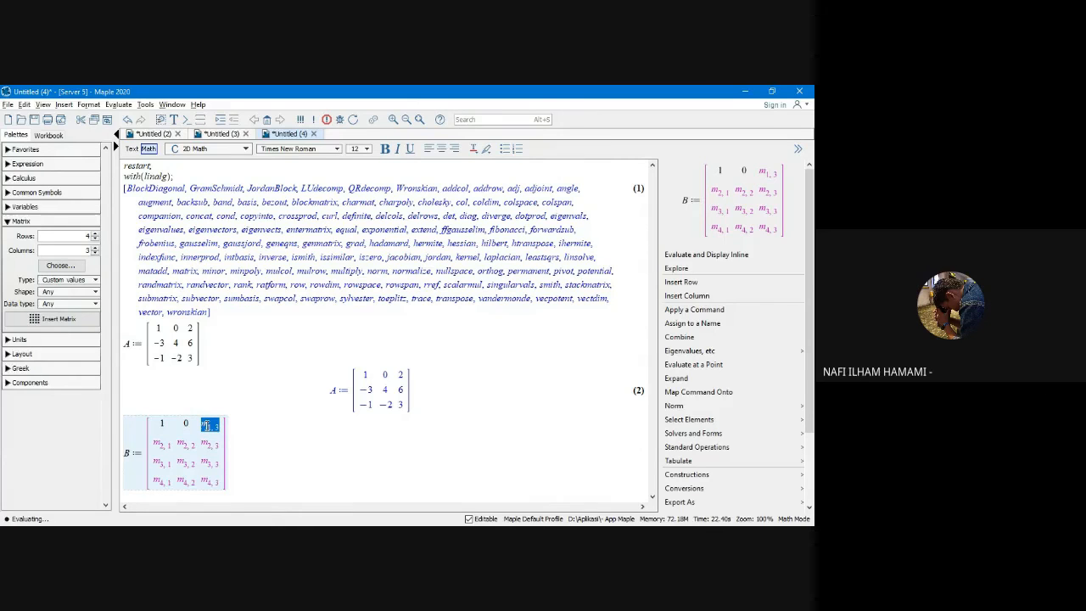
text(2)
key(Tab)
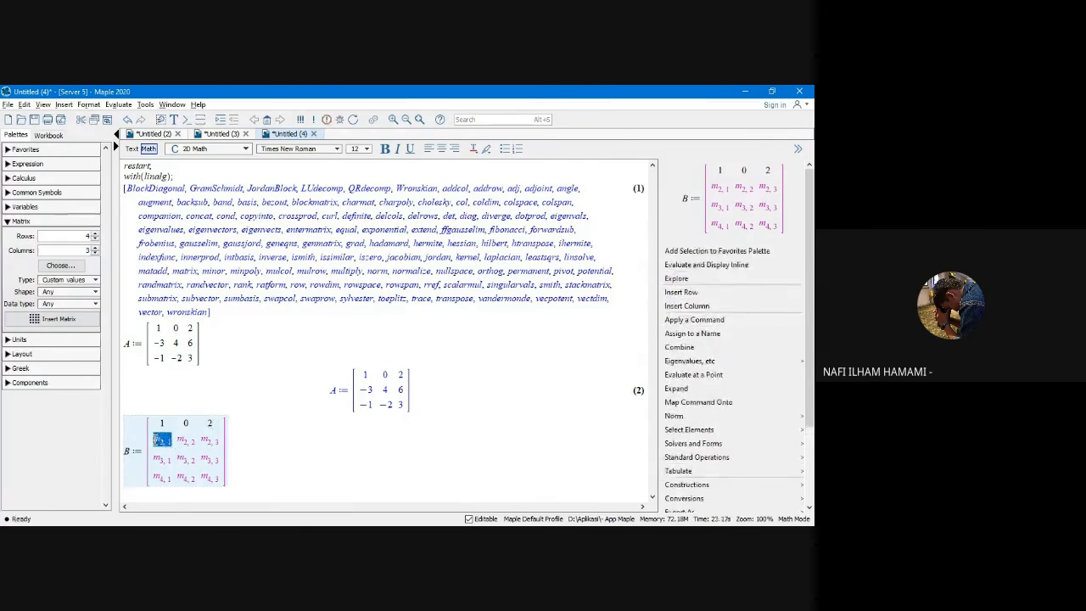
Fill the second row of matrix B with -3, 4 and 6.
text(-3)
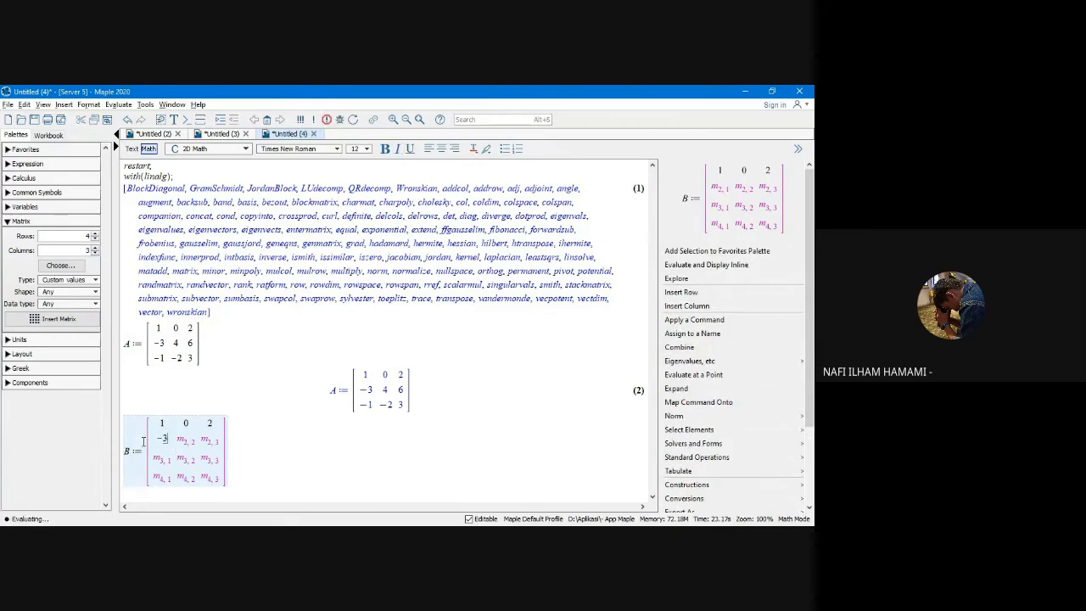
key(Tab)
text(4)
key(Tab)
text(6)
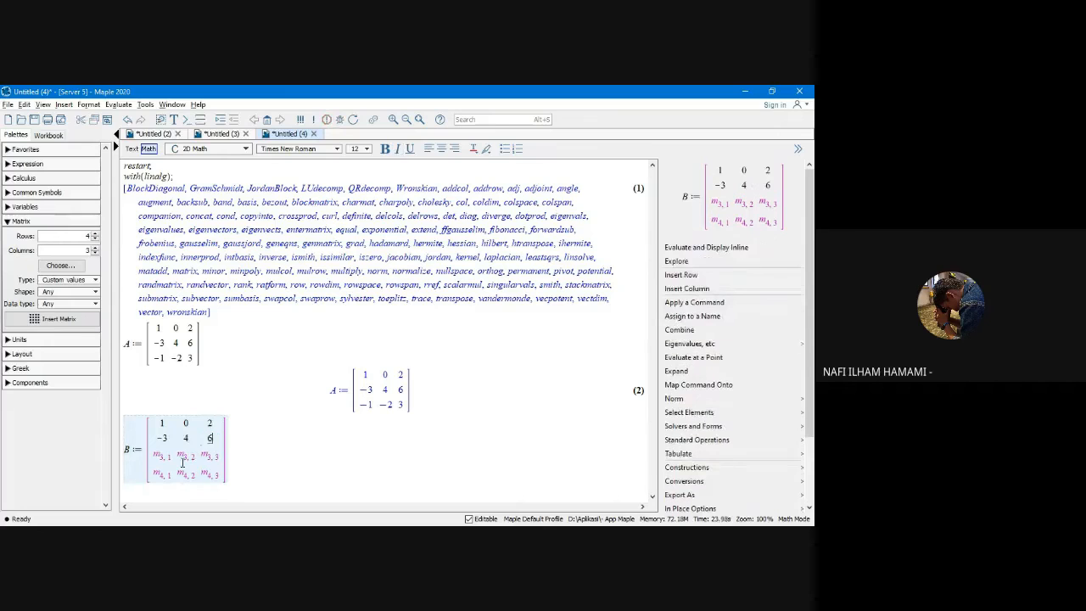
key(Tab)
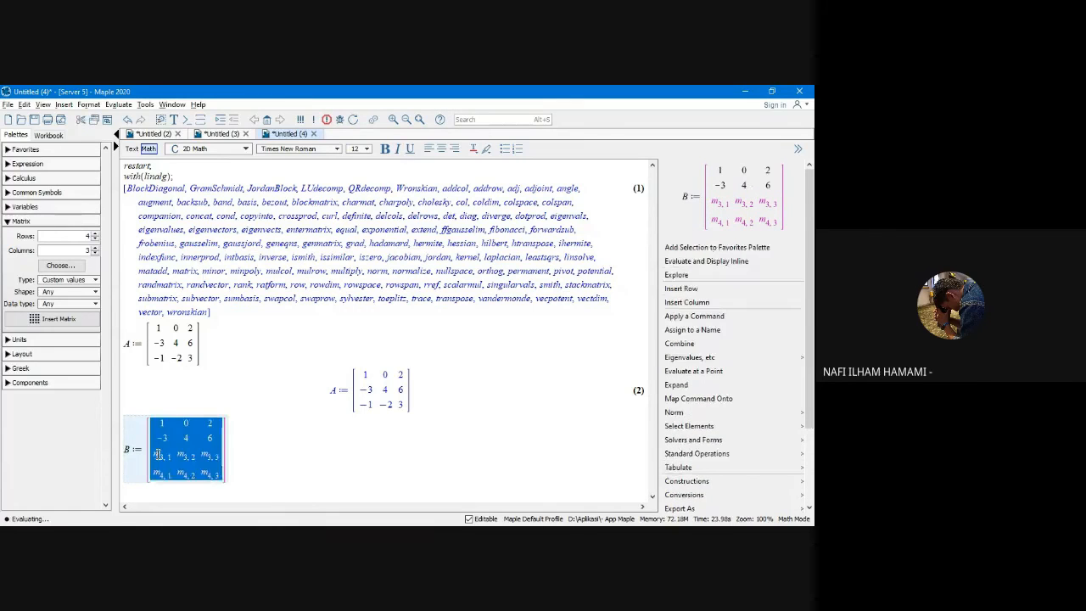
Fill the third row of matrix B with -1, -2 and 3.
text(-1)
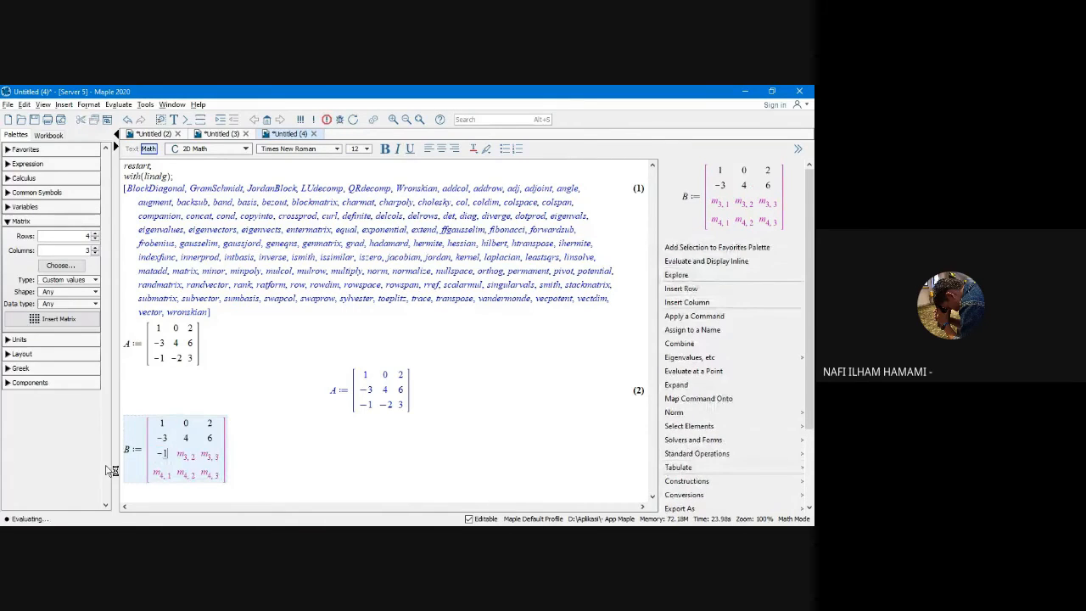
key(Tab)
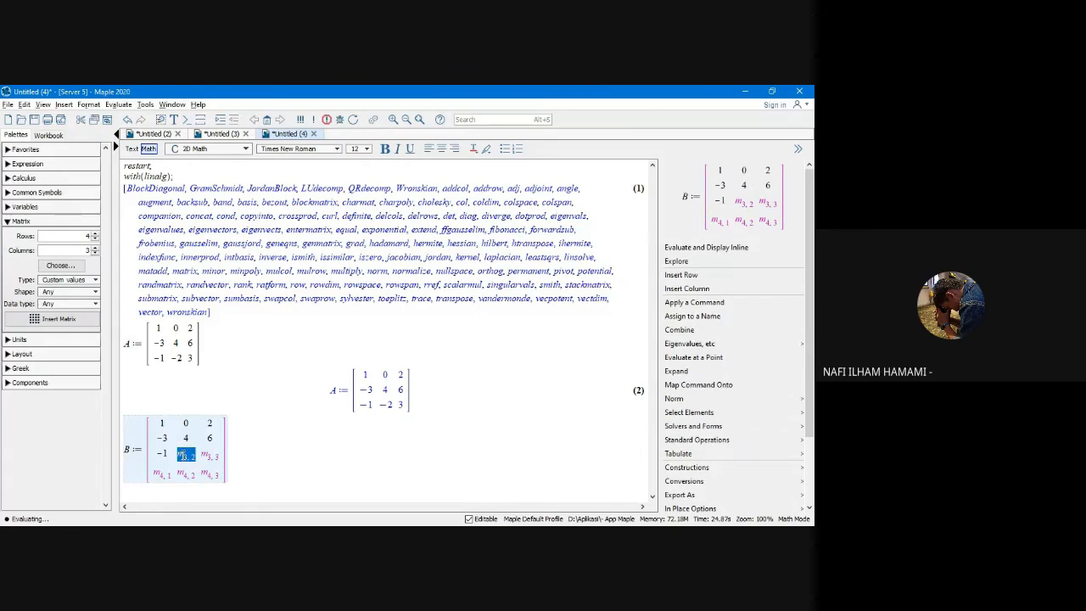
text(-2)
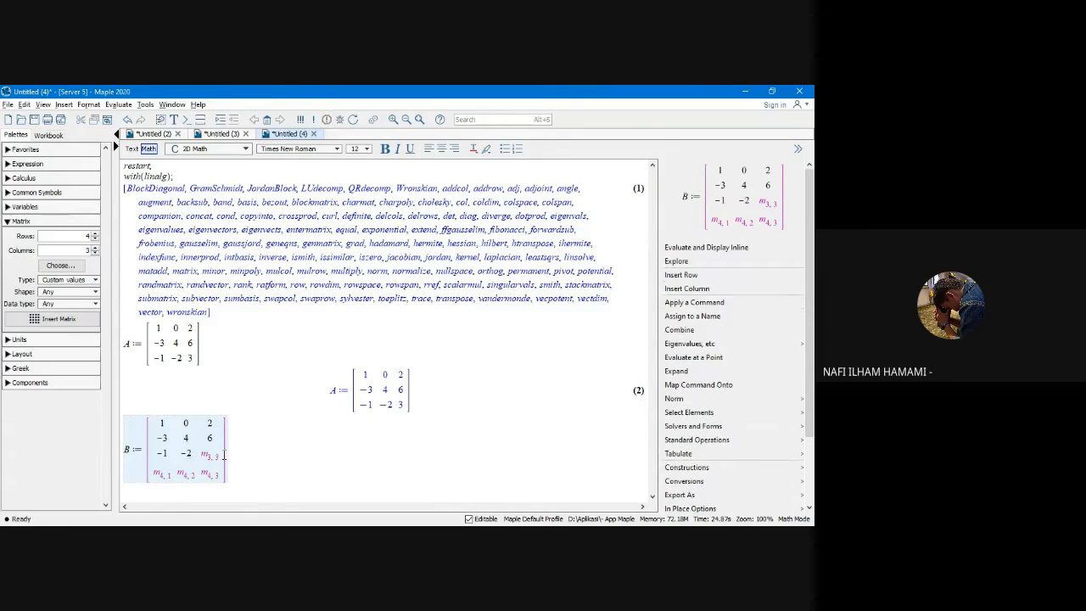
click(210, 456)
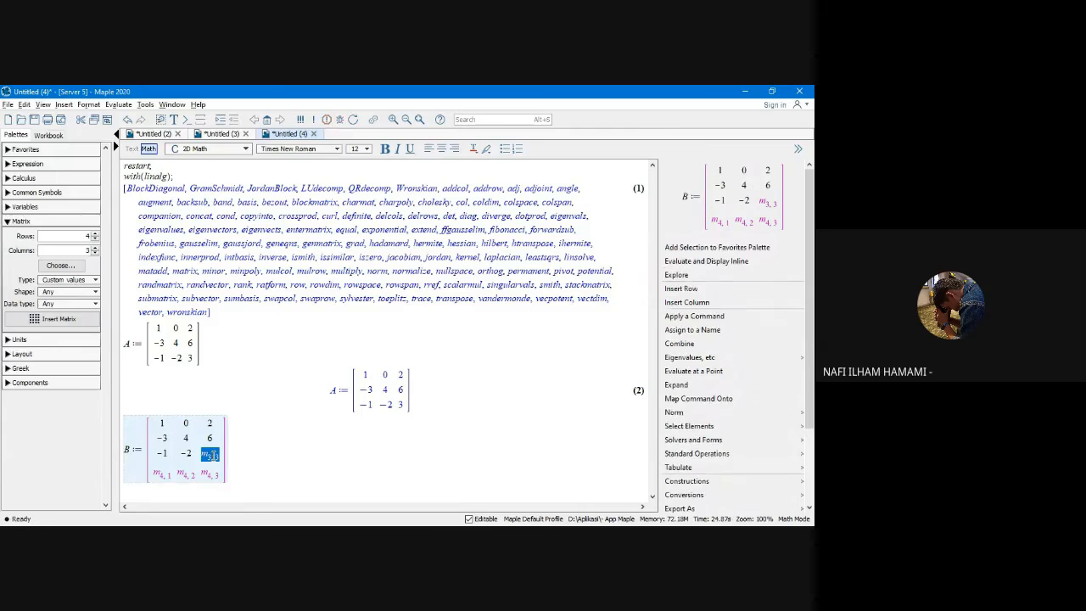
text(3)
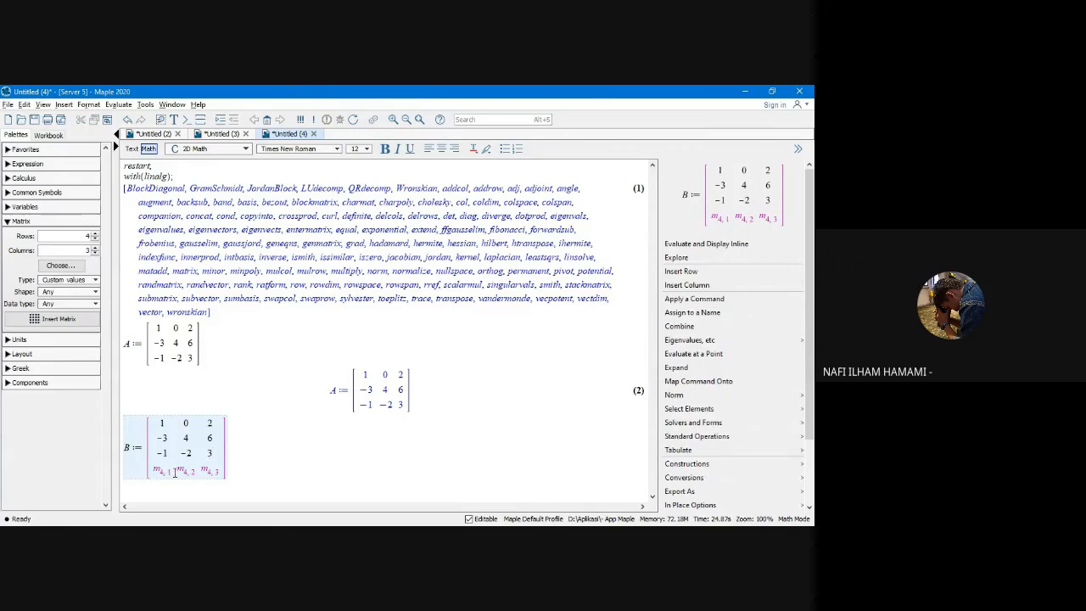
Fill the fourth row of matrix B with 4, 2 and 1 and evaluate the assignment.
click(167, 469)
text(4)
click(182, 471)
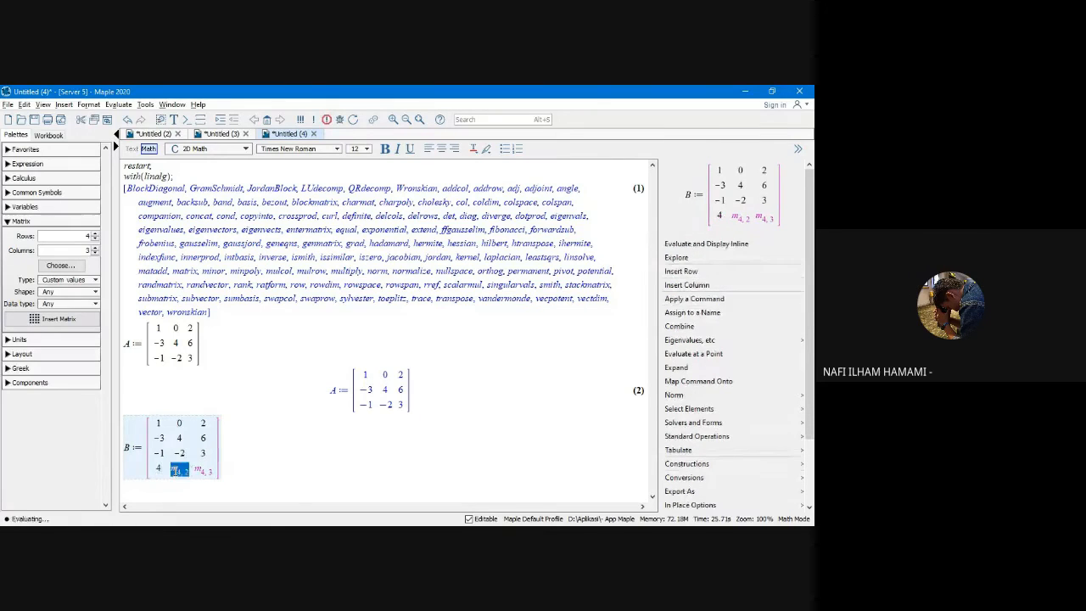
text(2)
click(206, 472)
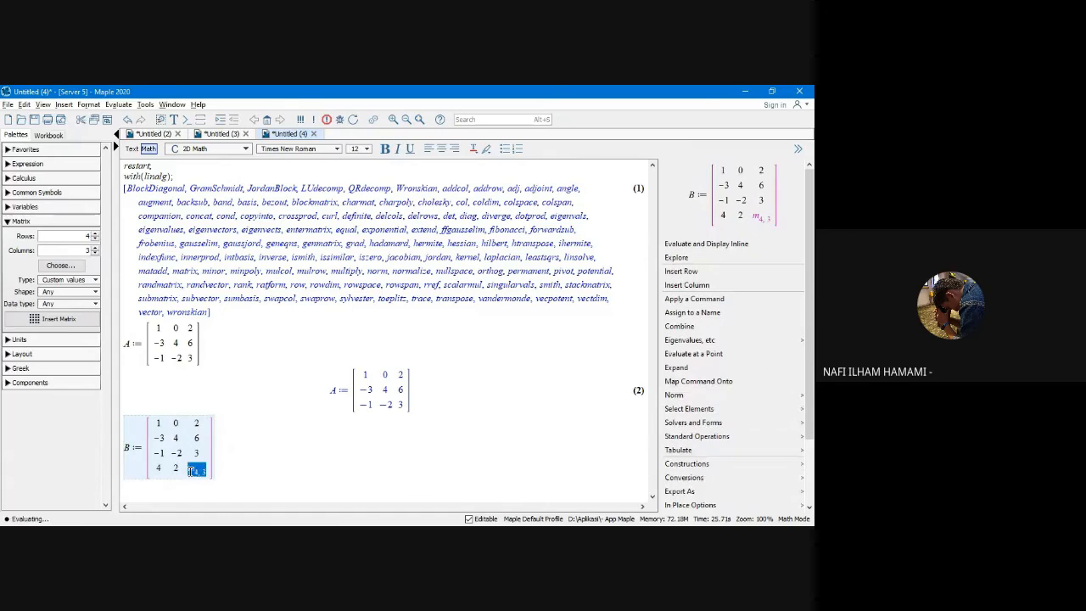
text(1)
click(224, 446)
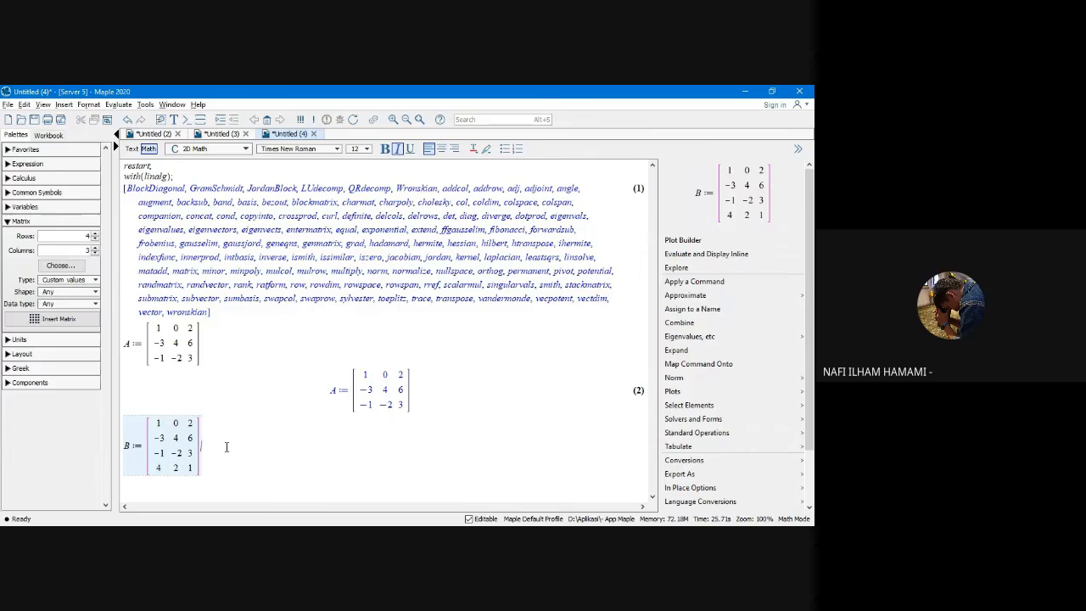
key(Return)
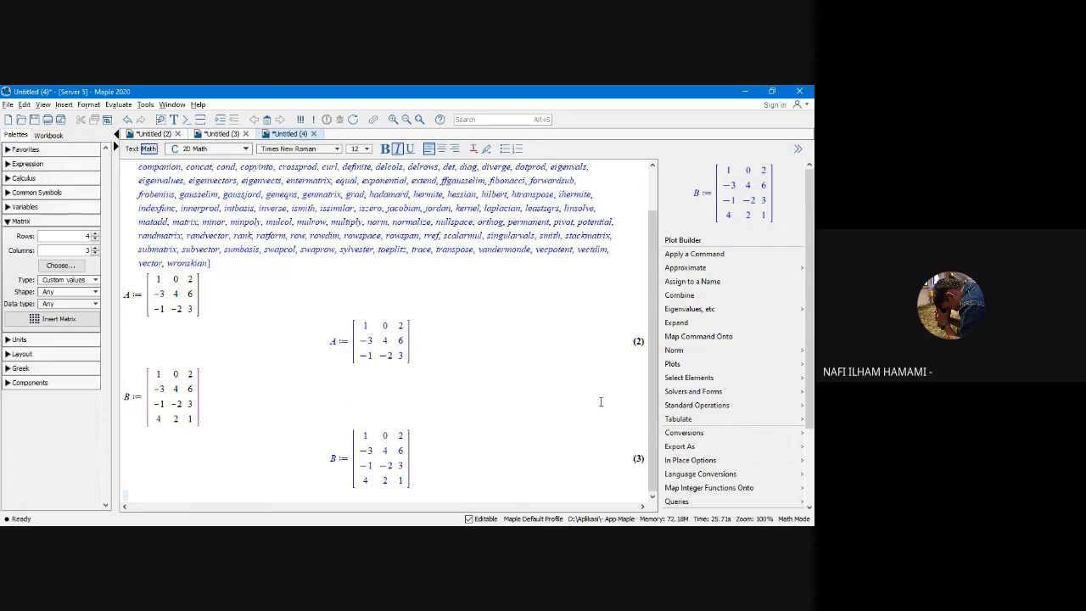
Compute the determinant of matrix A by evaluating det(A); below the evaluated matrix B.
text(det()
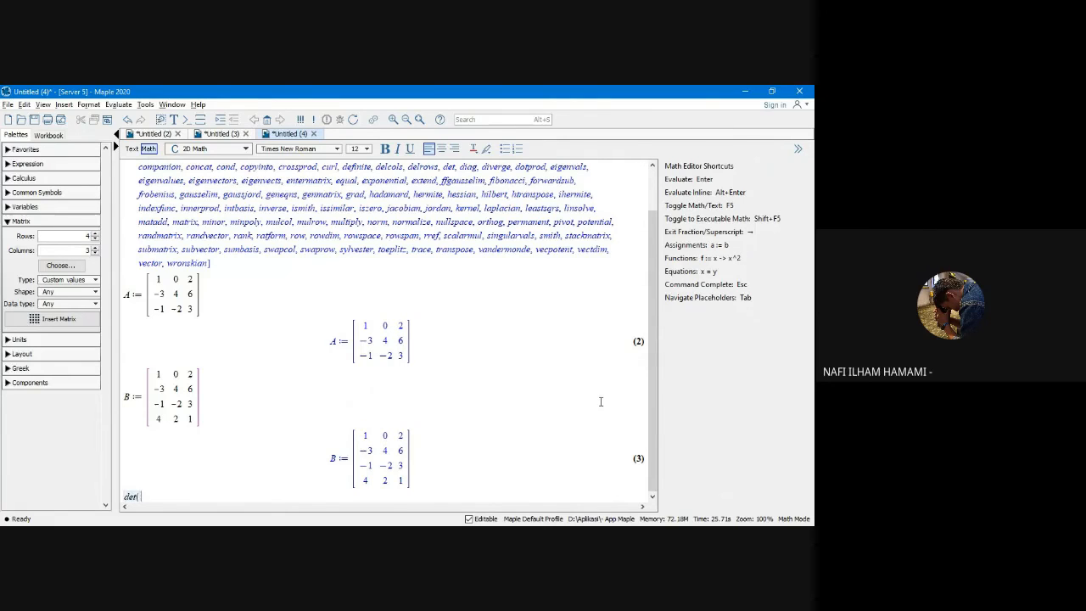
text(A);)
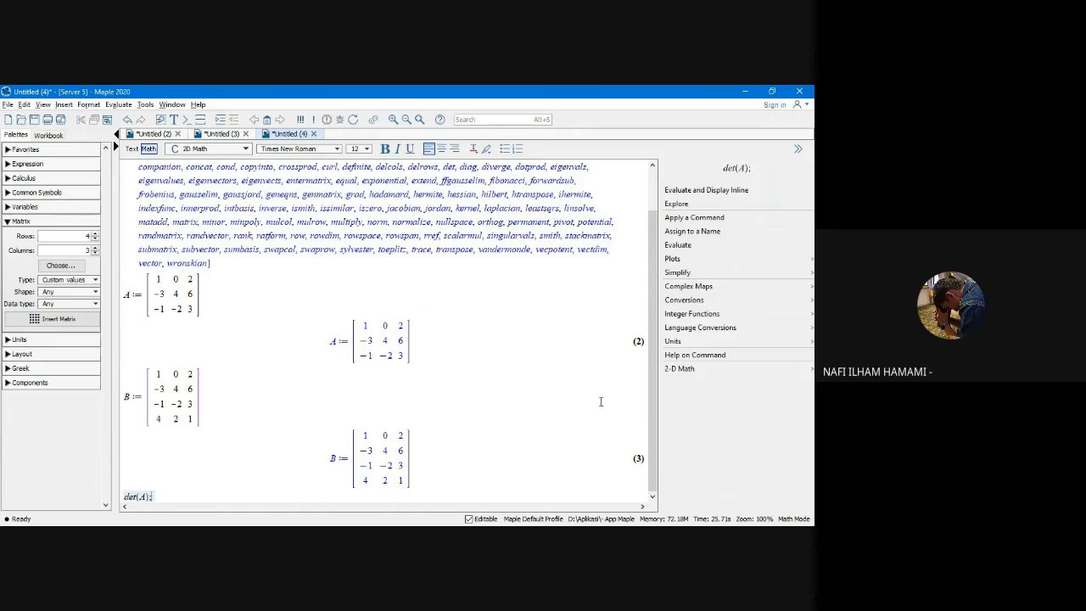
key(Return)
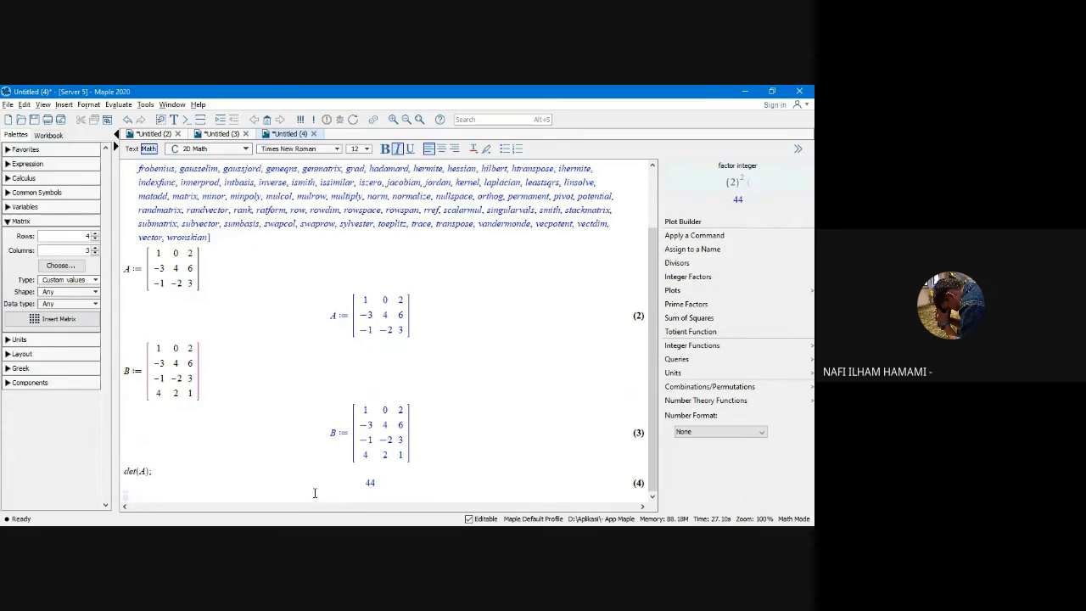
Try to compute the determinant of matrix B by evaluating det(B).
text(det()
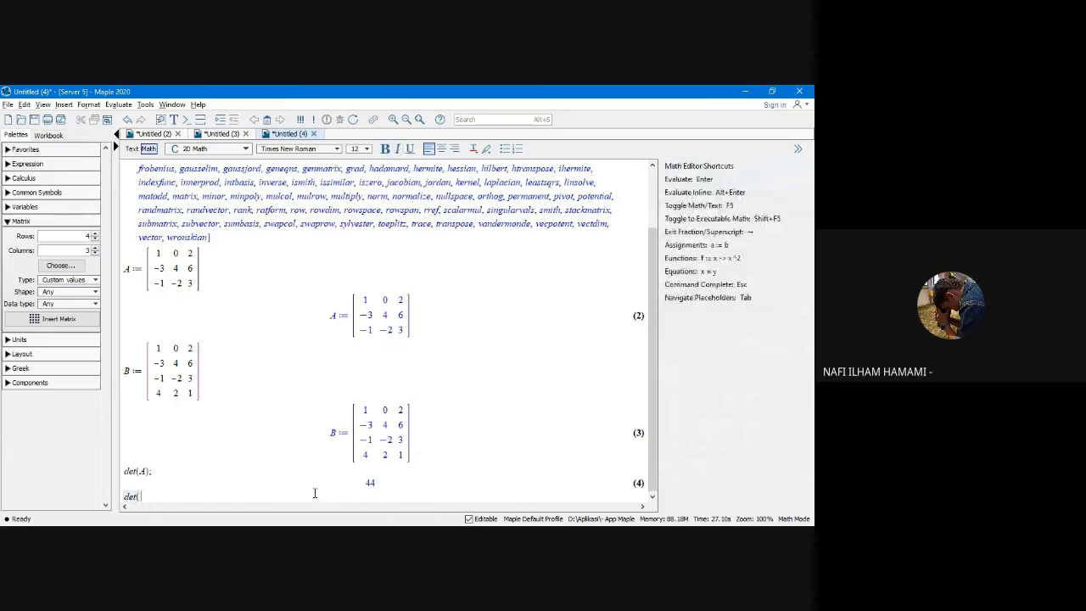
text(B))
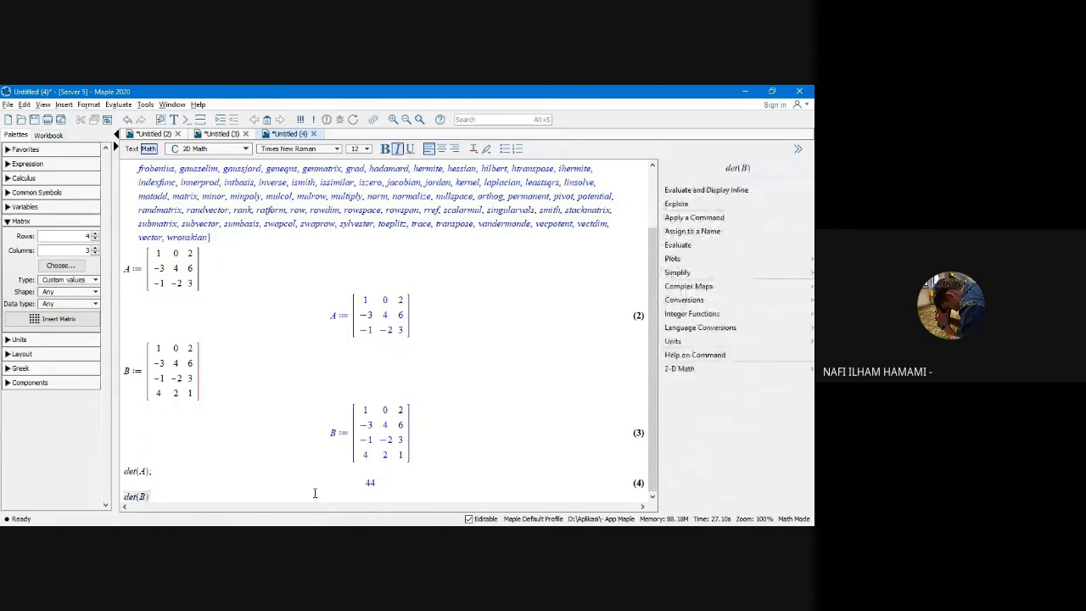
key(Return)
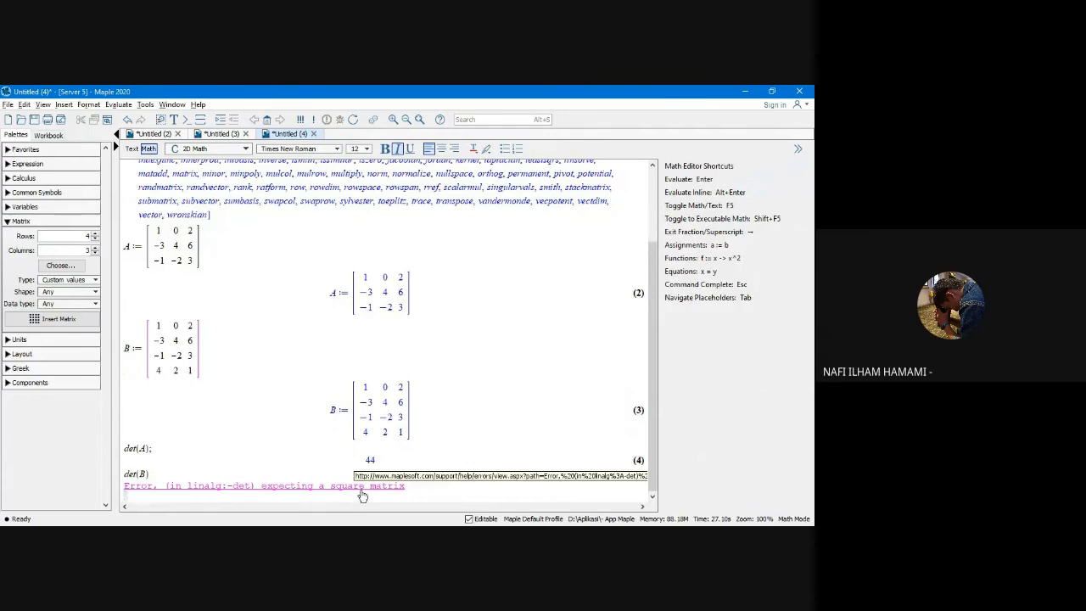
Compute the adjoint of matrix A by evaluating adj(A); on a new line between the determinant of A and det(B).
click(415, 465)
key(Return)
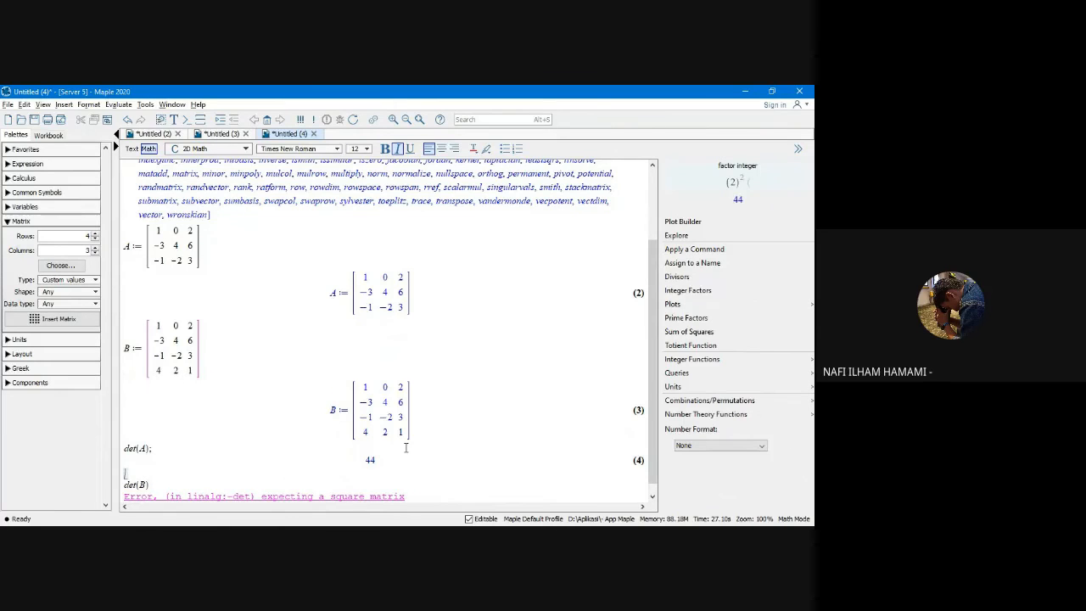
key(Return)
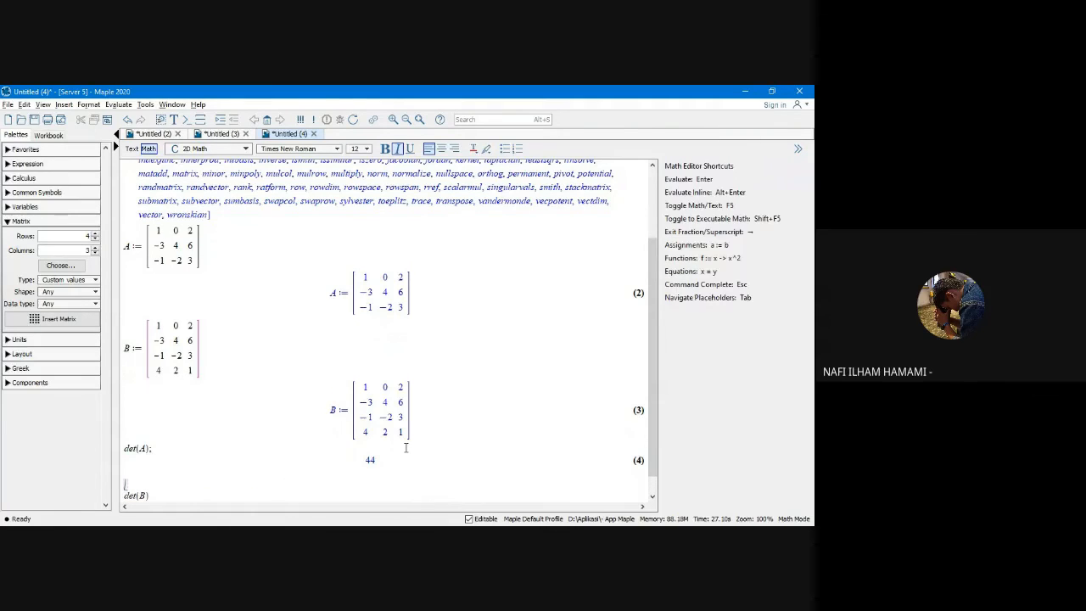
scroll(388, 459, down, 1)
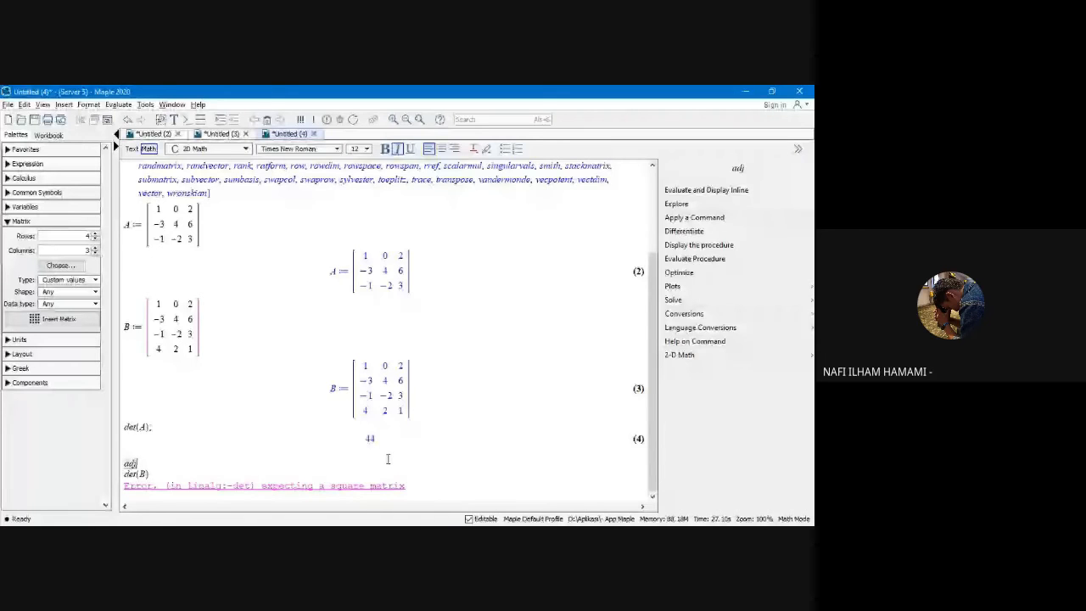
text((A)
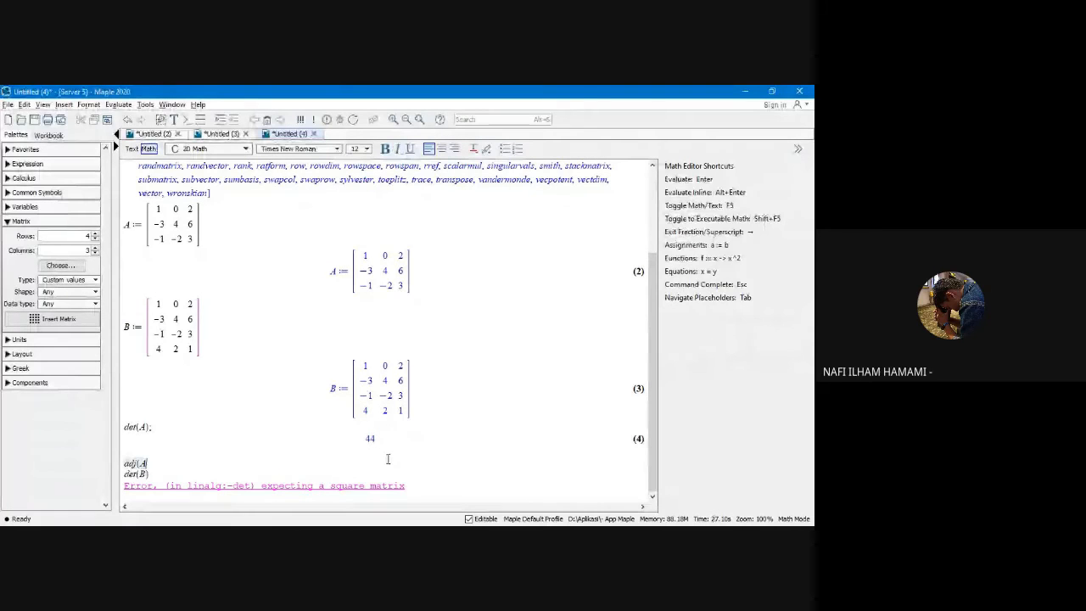
text();)
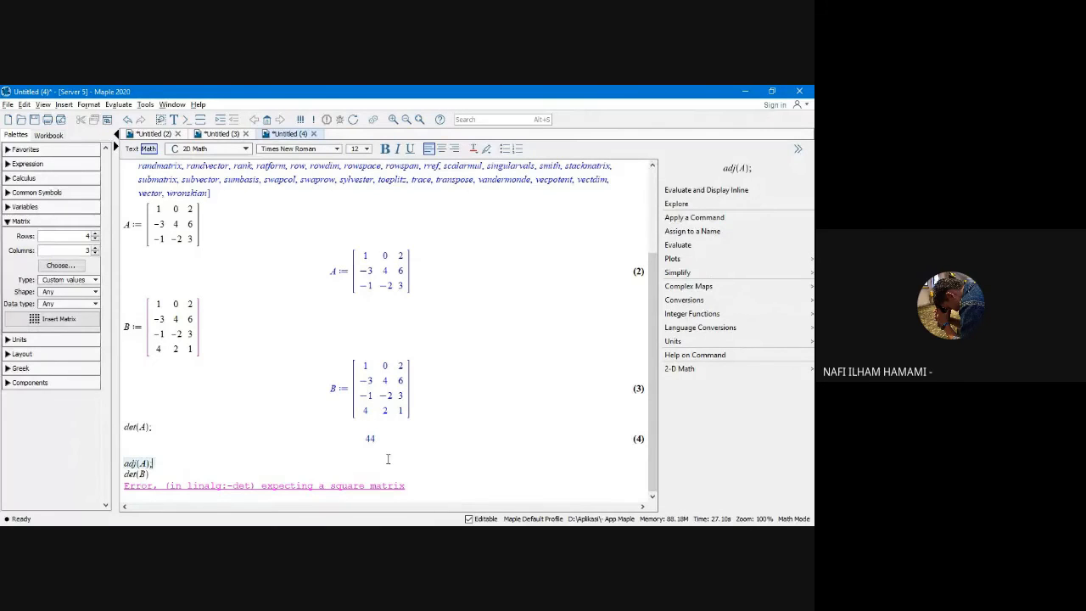
key(Return)
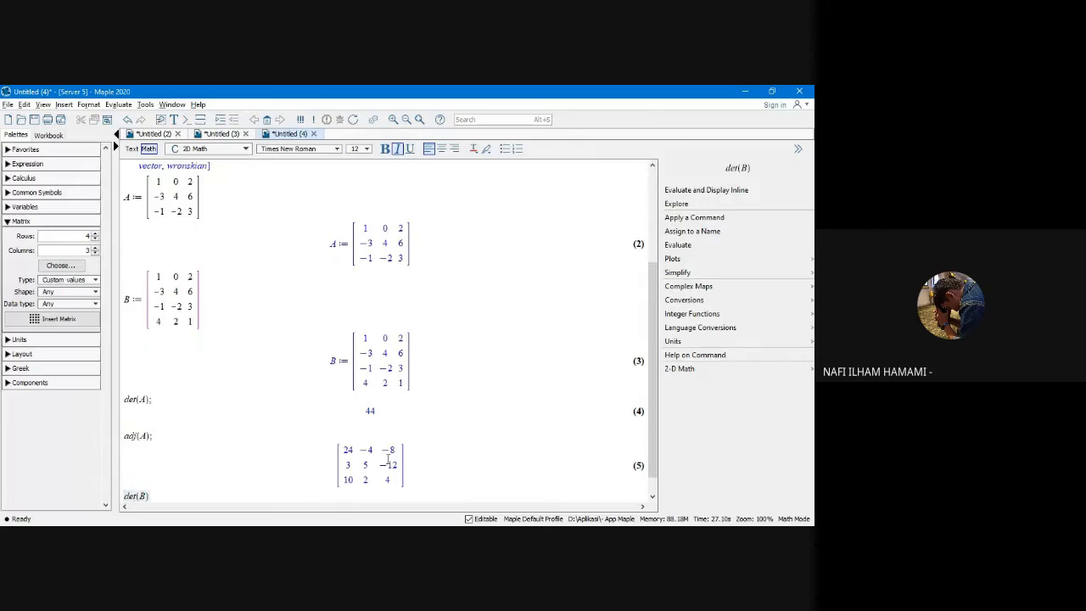
Try to compute the adjoint of matrix B by evaluating adj(B); on a new line above det(B).
key(Return)
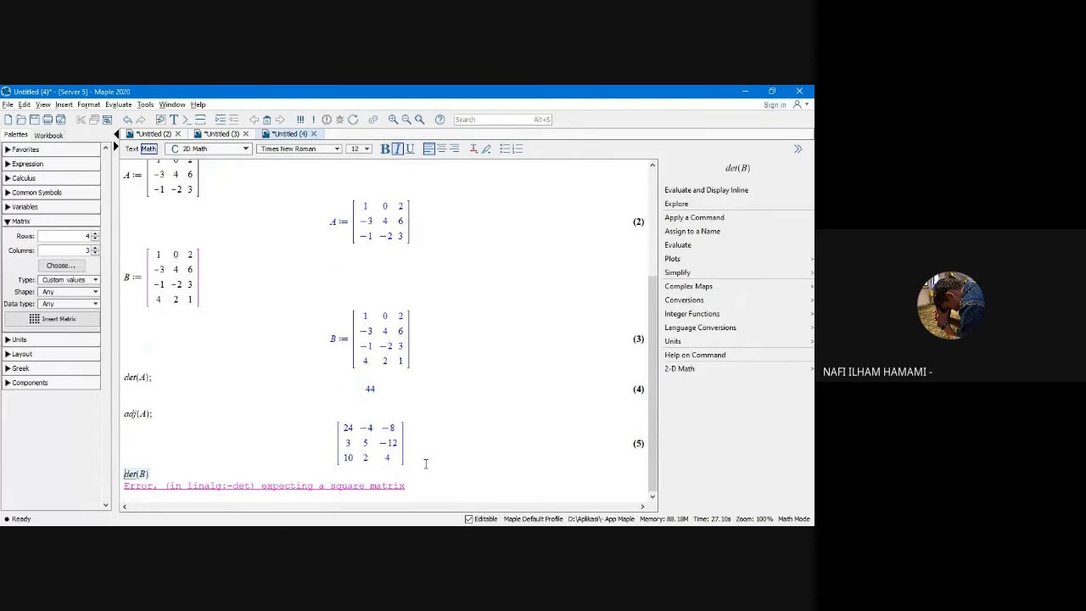
click(426, 463)
key(Return)
key(Return)
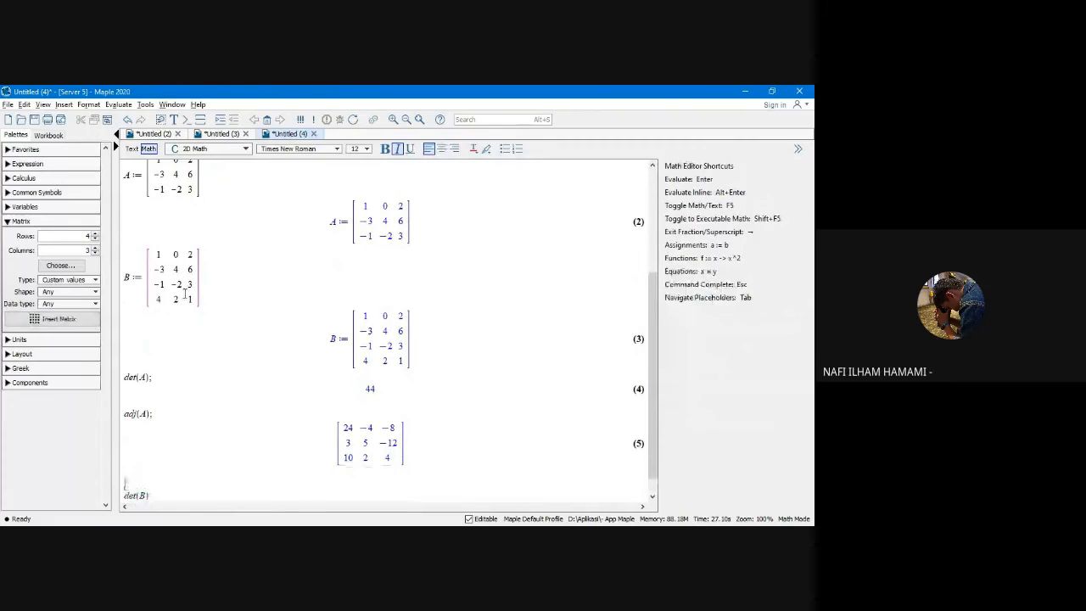
scroll(158, 223, up, 1)
scroll(159, 222, up, 2)
scroll(375, 374, down, 3)
text(adj)
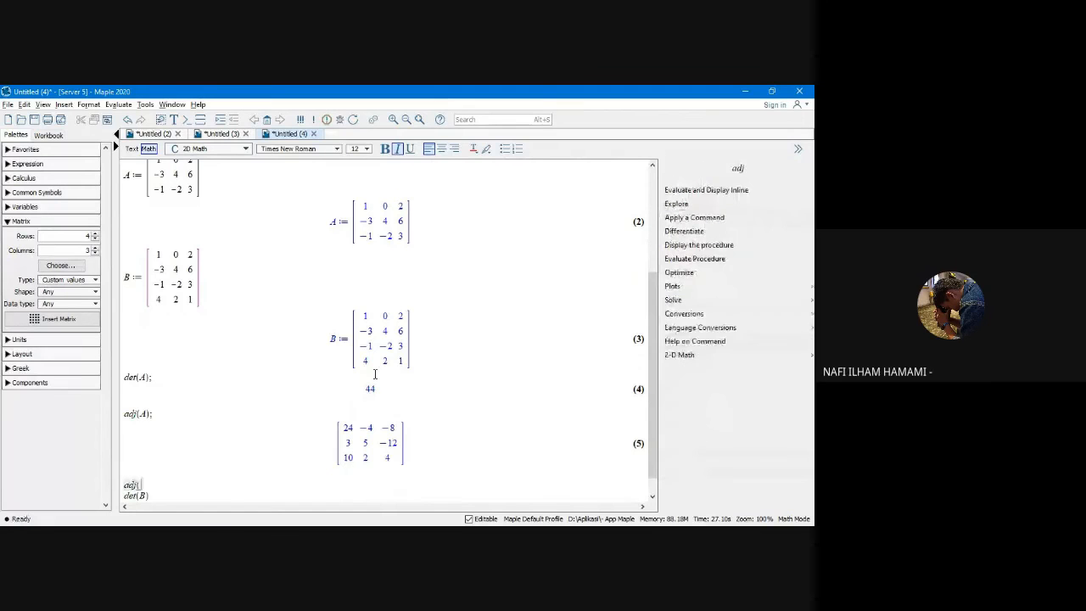
text(()
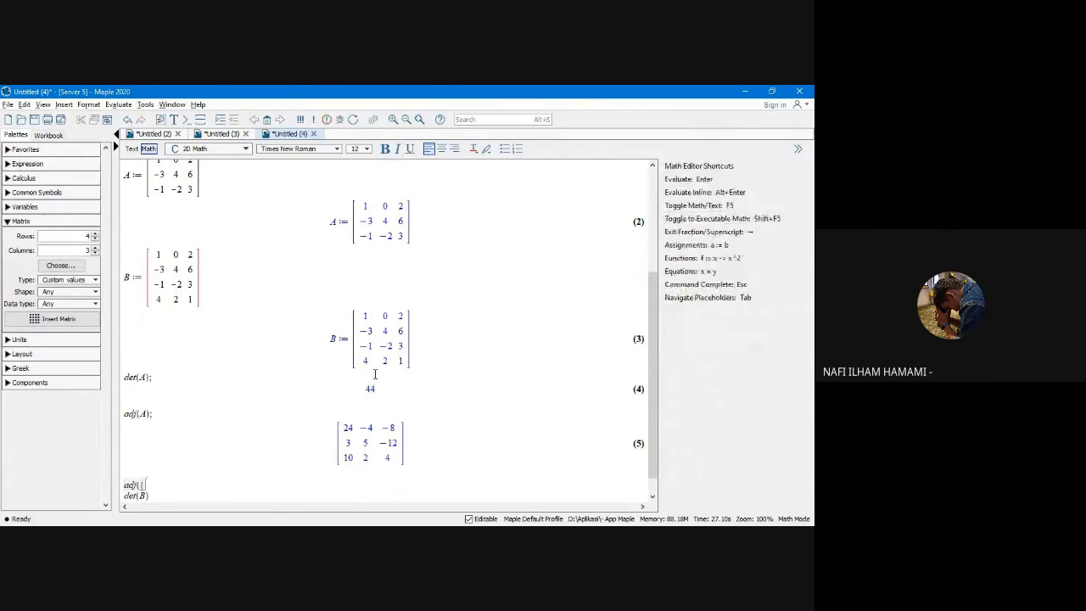
text(B);)
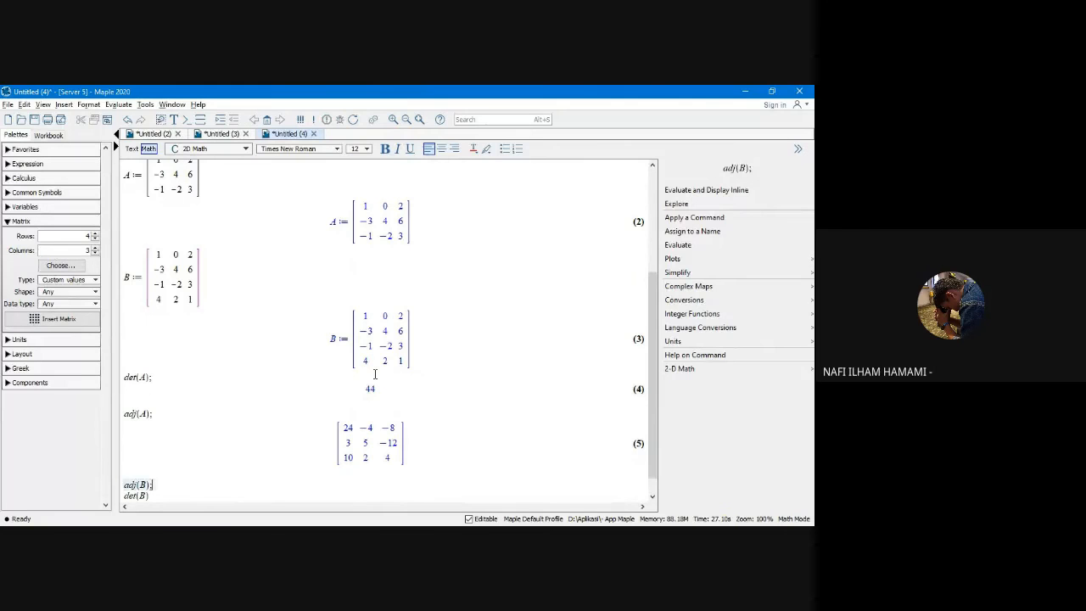
key(Return)
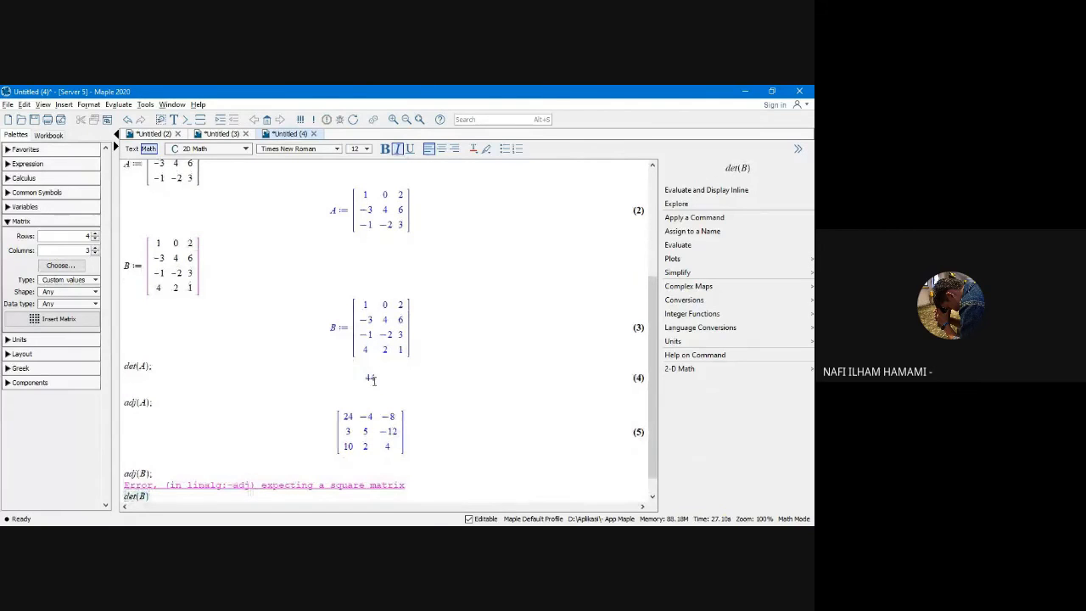
Re-evaluate det(B), and delete the adj(B) and det(B) lines with their outputs below the adjoint of A.
key(Return)
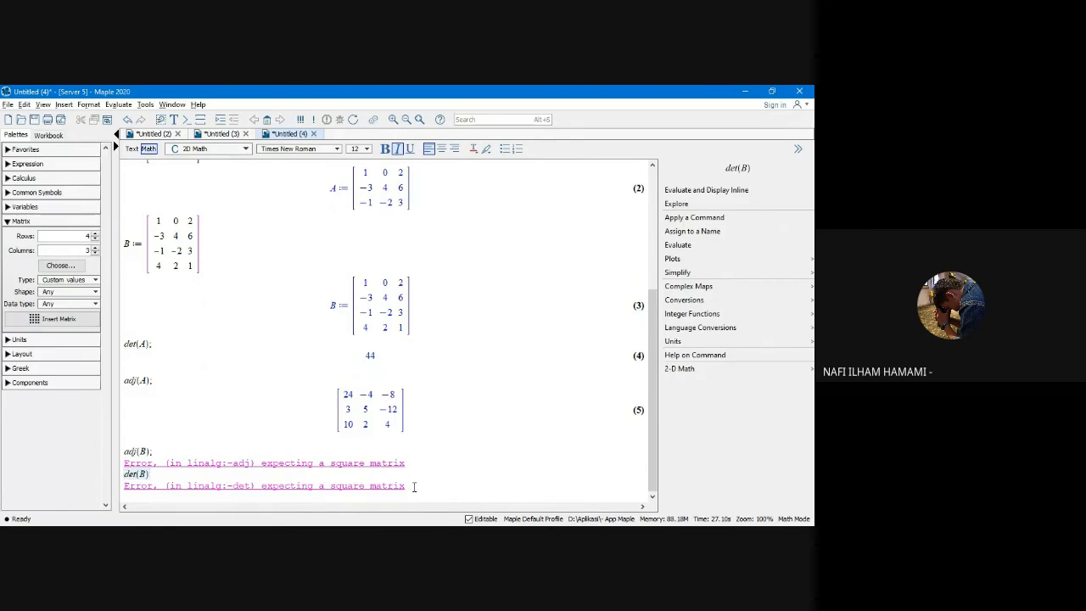
drag(414, 486, 133, 451)
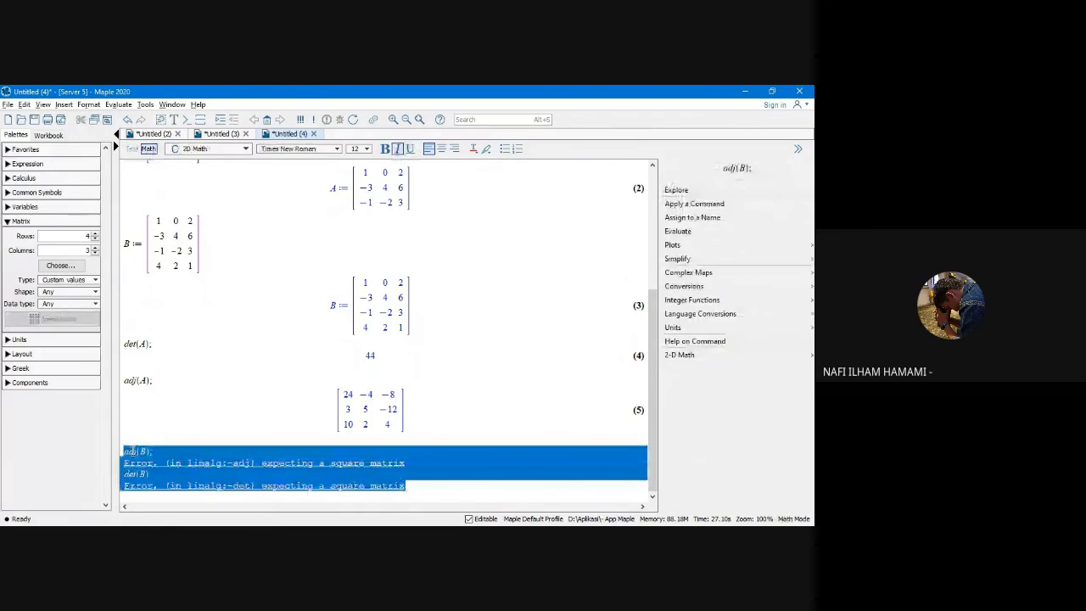
key(Delete)
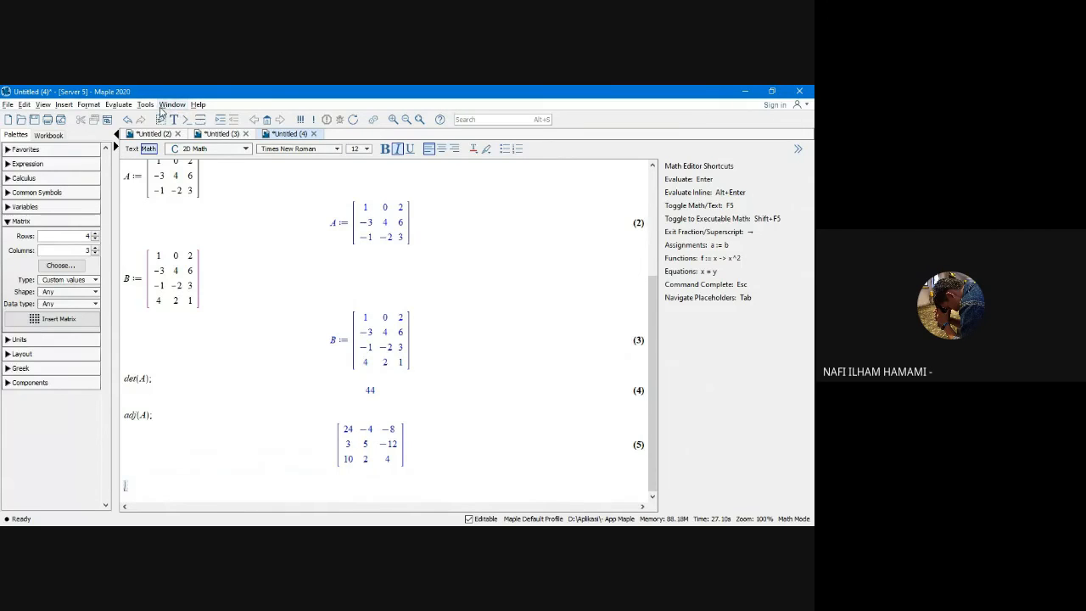
Launch the linear algebra Gaussian Elimination tutor and open its matrix for editing.
click(146, 104)
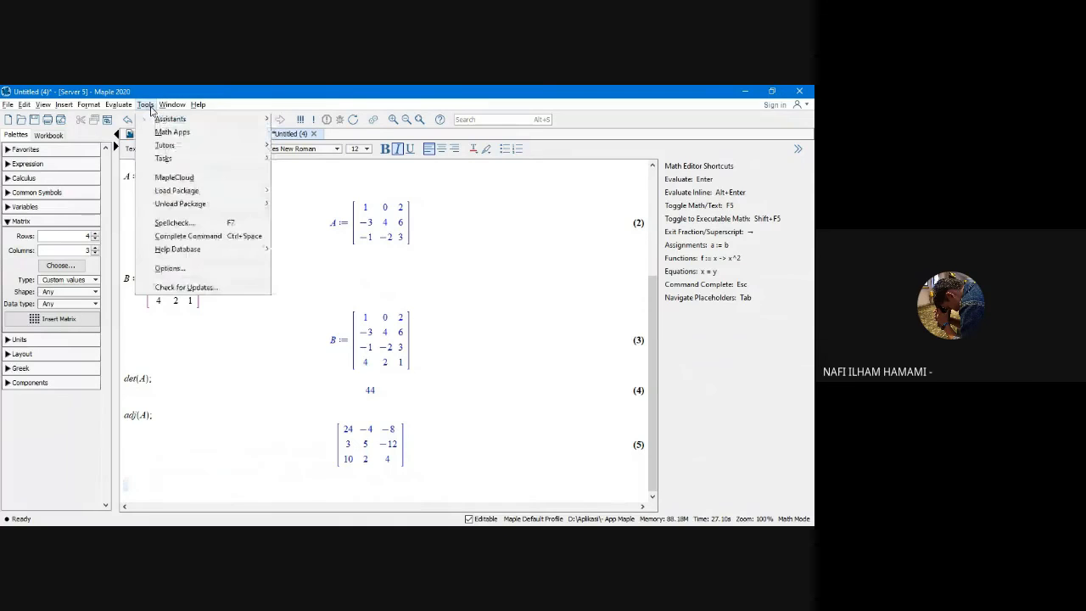
mouse_move(165, 145)
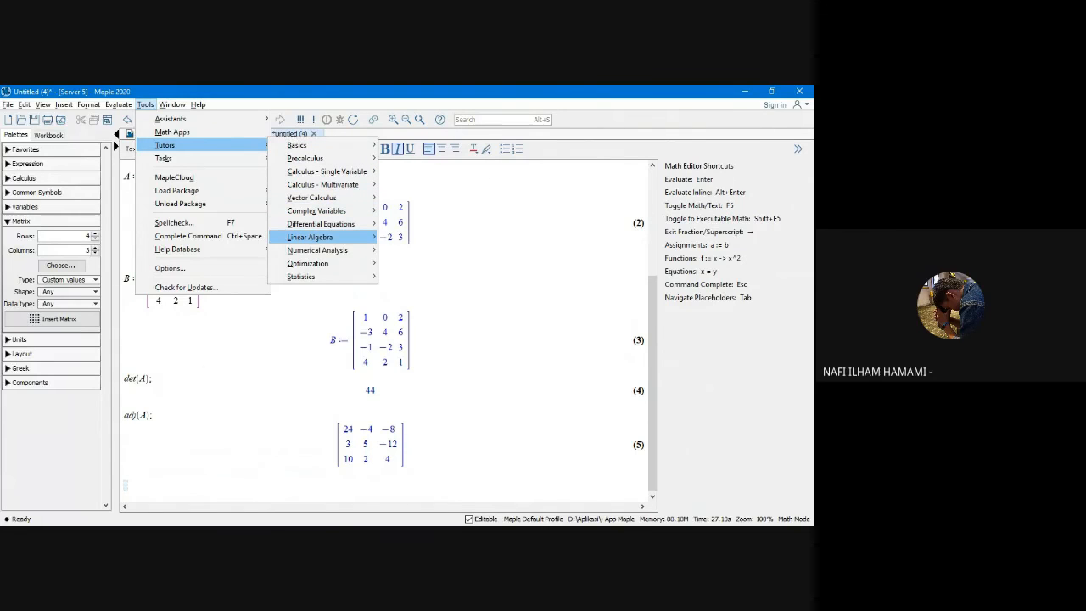
mouse_move(310, 237)
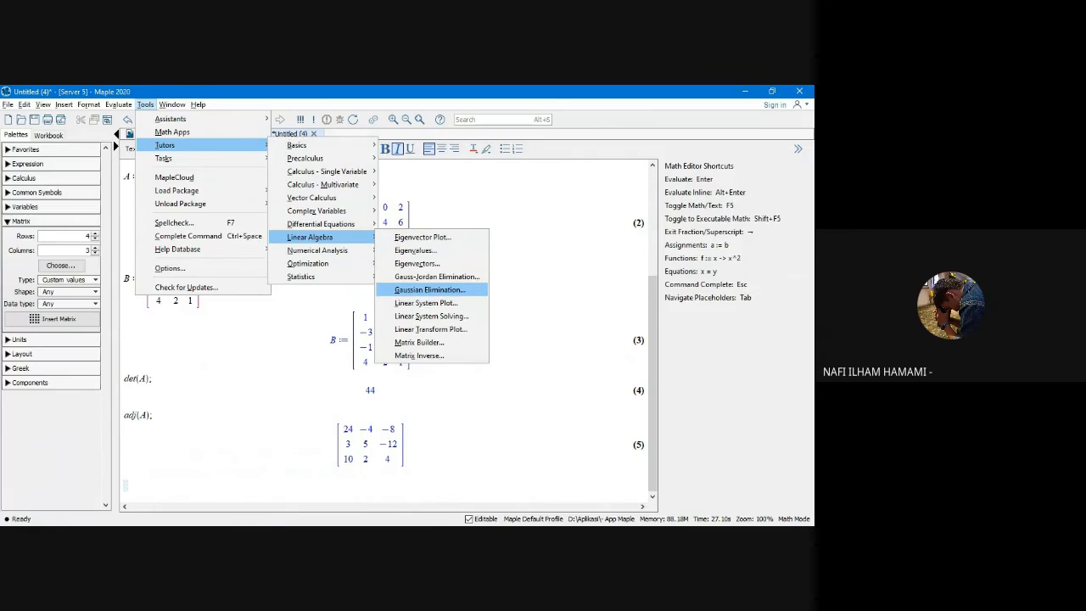
key(Return)
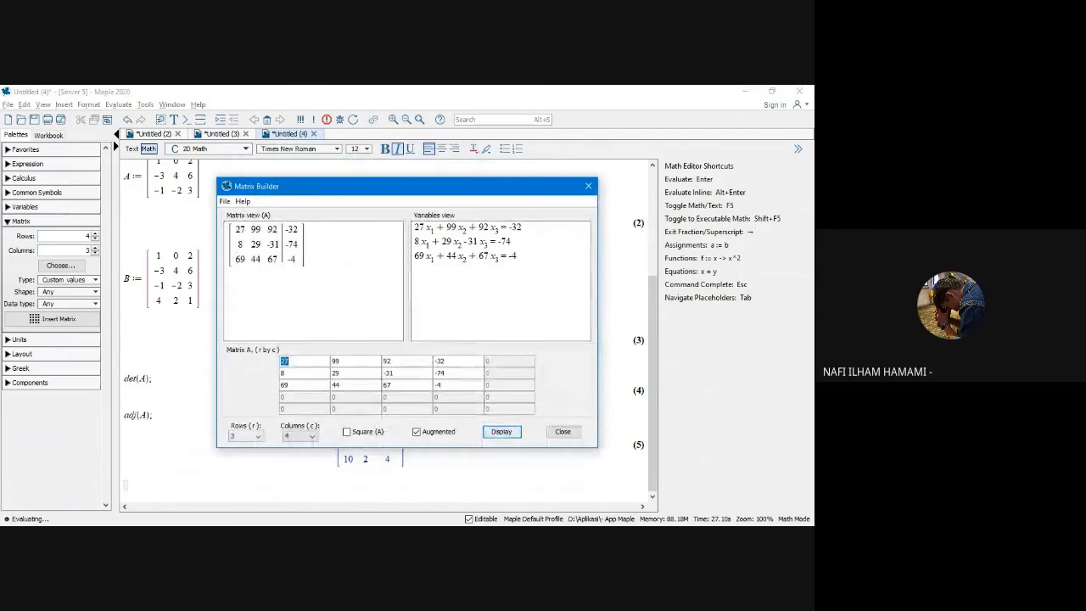
Set the size of the tutor's augmented matrix to 2 rows and 3 columns.
click(245, 435)
click(299, 435)
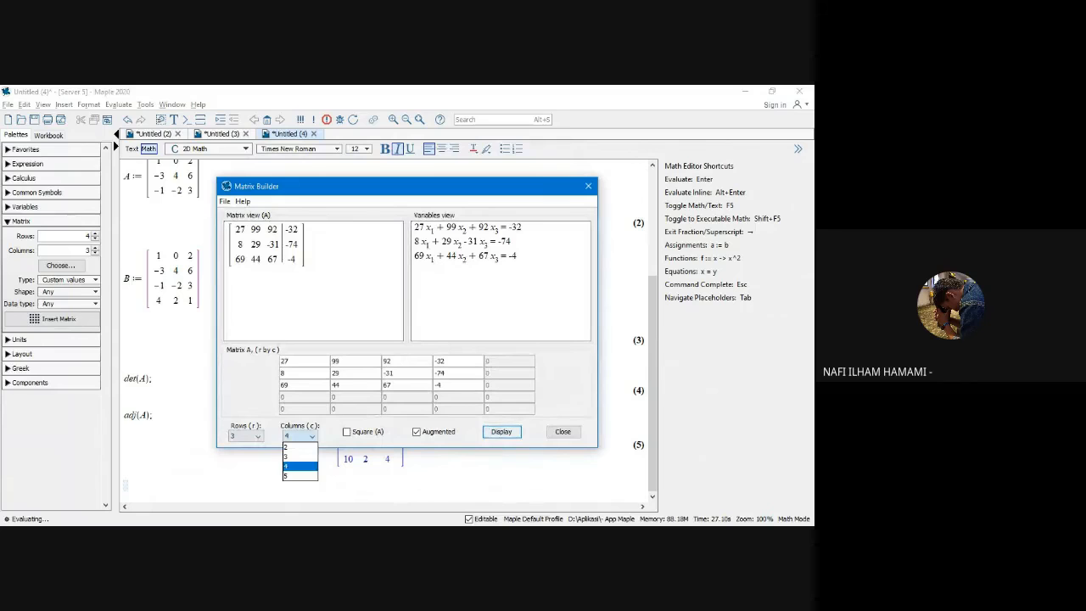
click(293, 475)
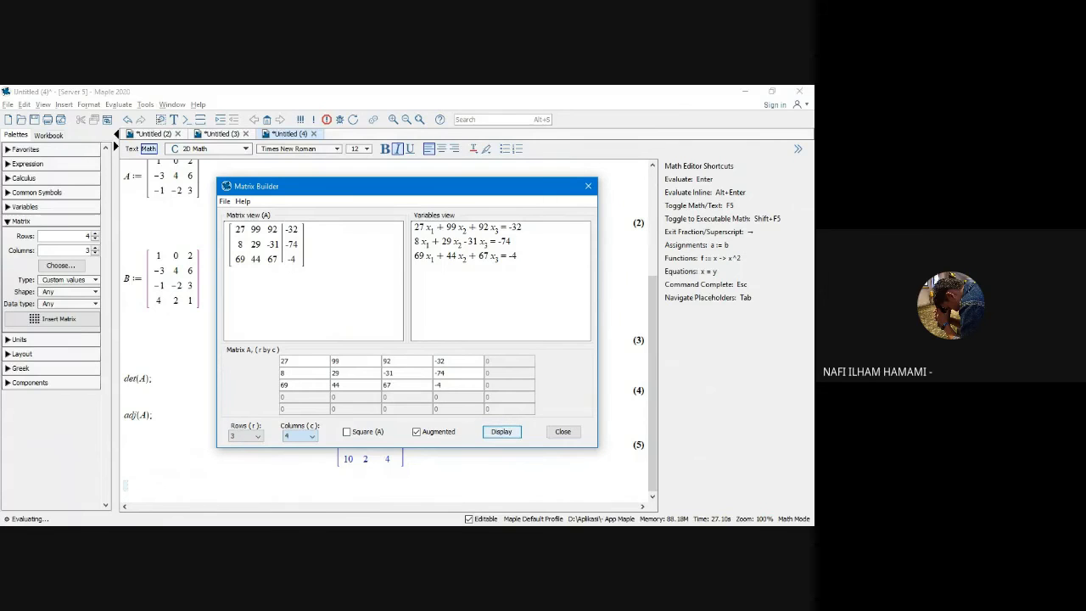
click(245, 435)
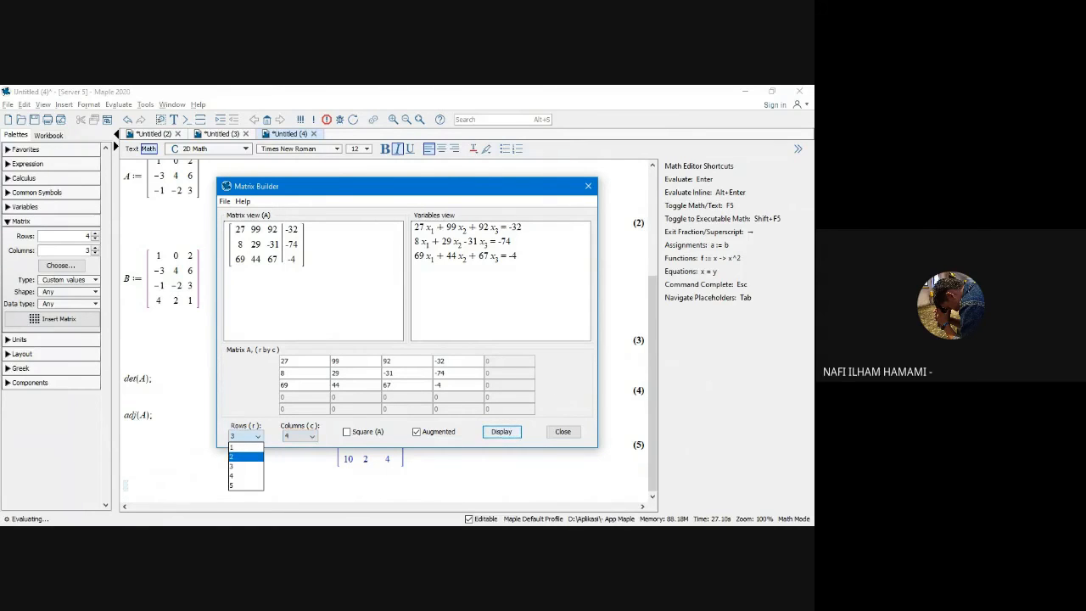
click(245, 457)
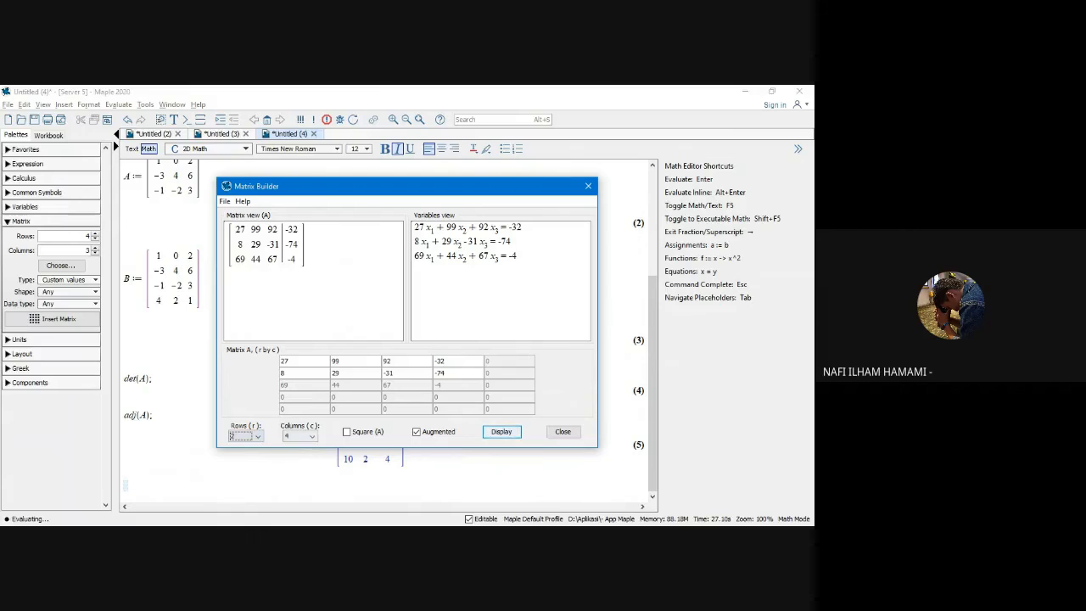
click(299, 435)
click(299, 466)
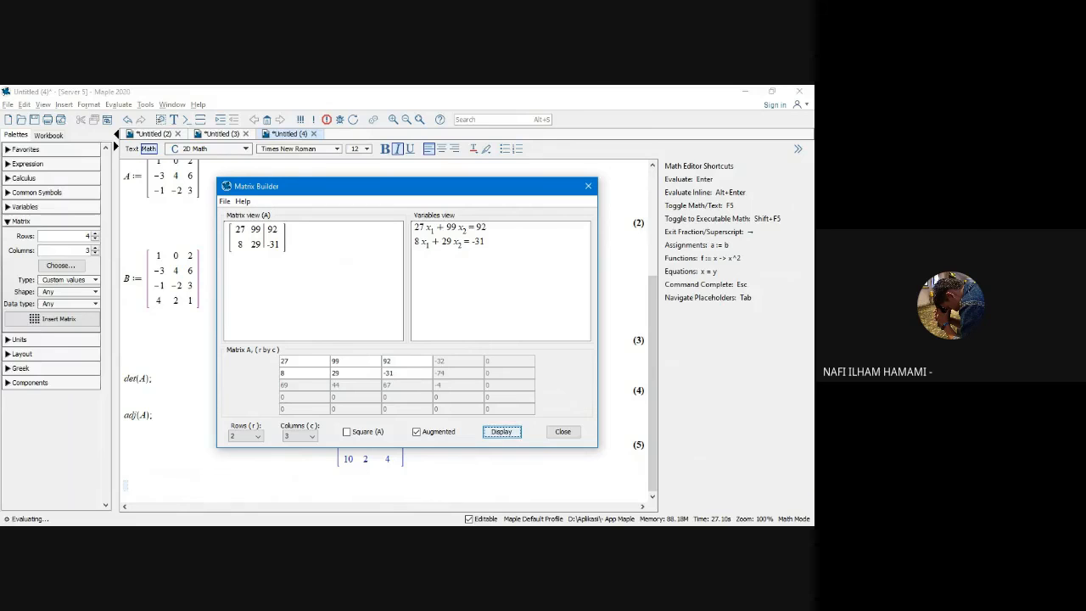
Fill the augmented matrix with 4, 6, 24 in row 1 and 2, -8, 16 in row 2, and return it to the tutor.
double_click(285, 361)
text(4)
double_click(284, 373)
text(2)
double_click(336, 362)
text(6)
key(Tab)
text(-8)
double_click(386, 362)
text(24)
double_click(388, 373)
text(16)
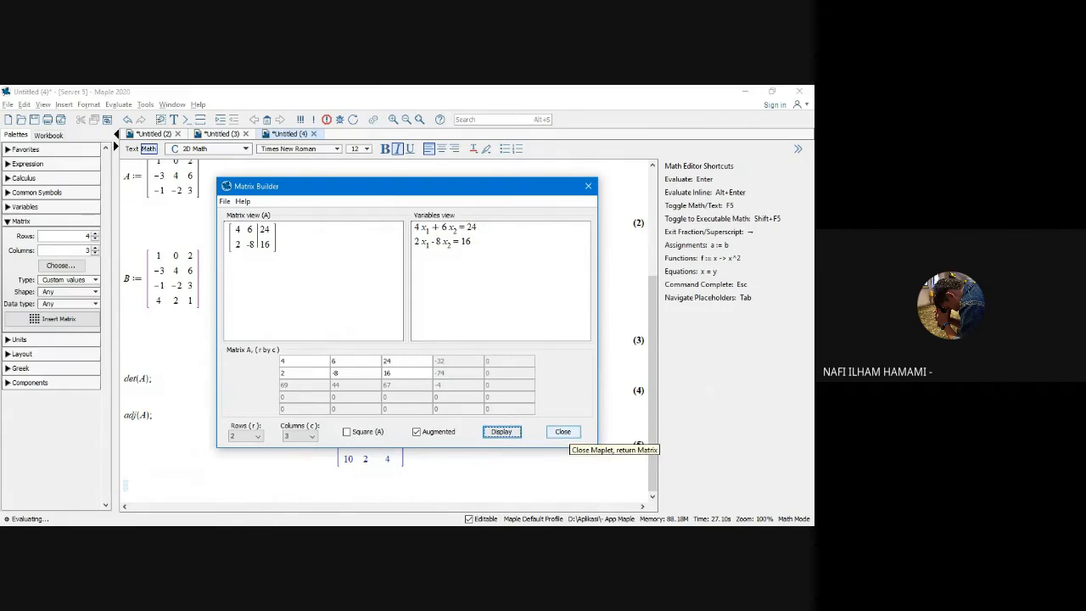
click(564, 434)
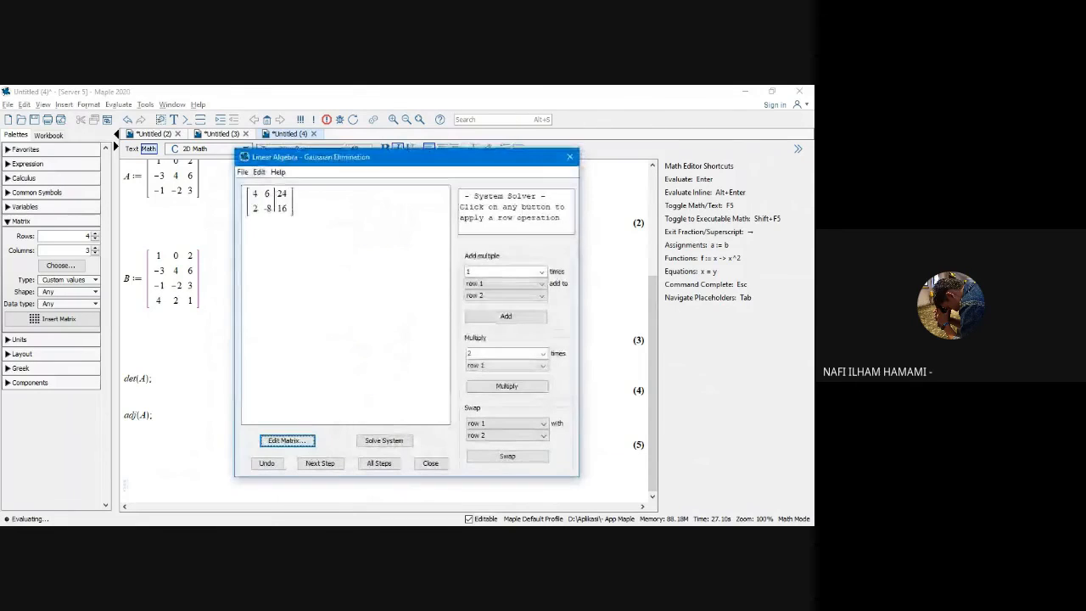
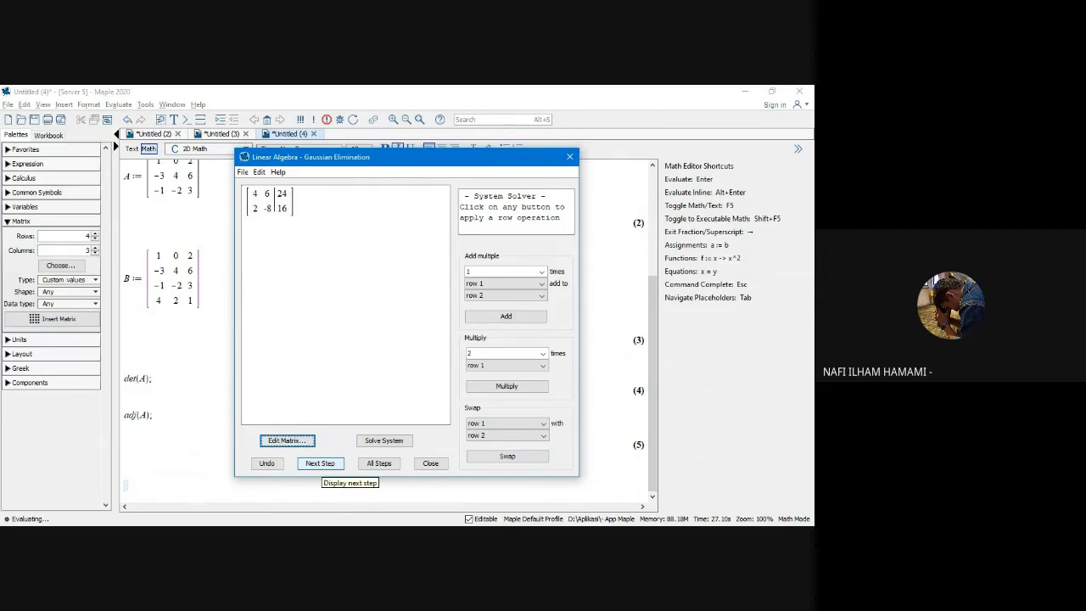
Apply the next Gaussian elimination step, solve the resulting system and return its solution to the worksheet.
click(320, 463)
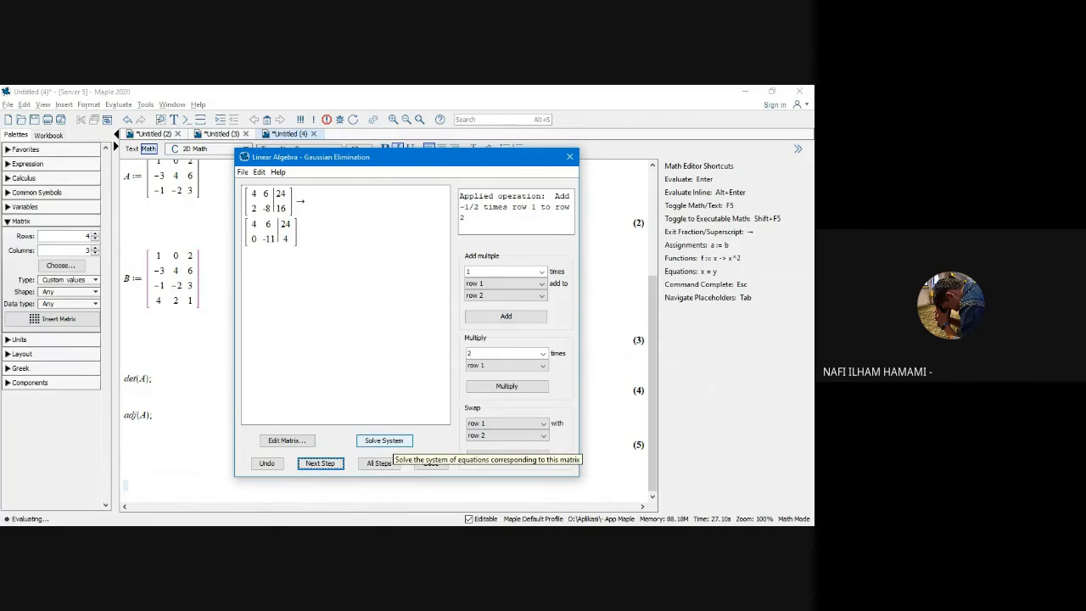
click(386, 440)
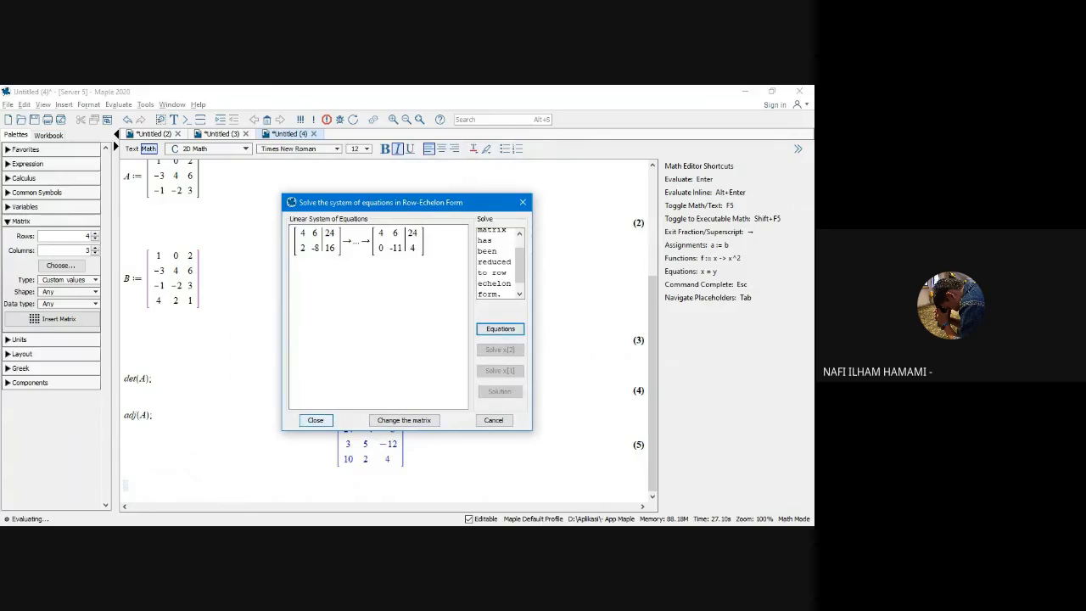
click(315, 420)
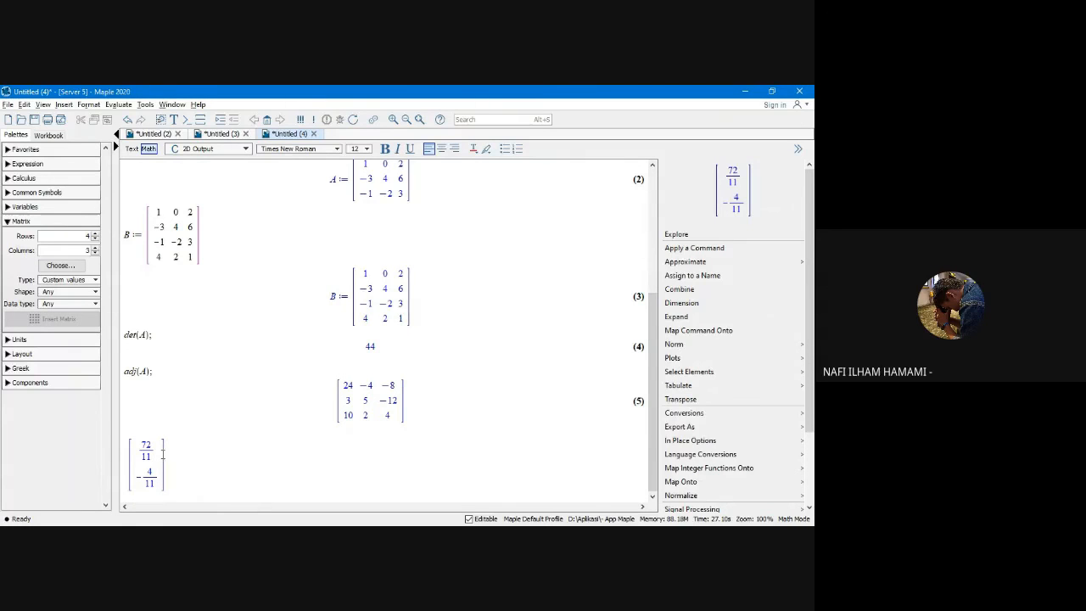
Insert "A :=" in front of the returned solution vector and set the row count for a new matrix to 2.
double_click(133, 465)
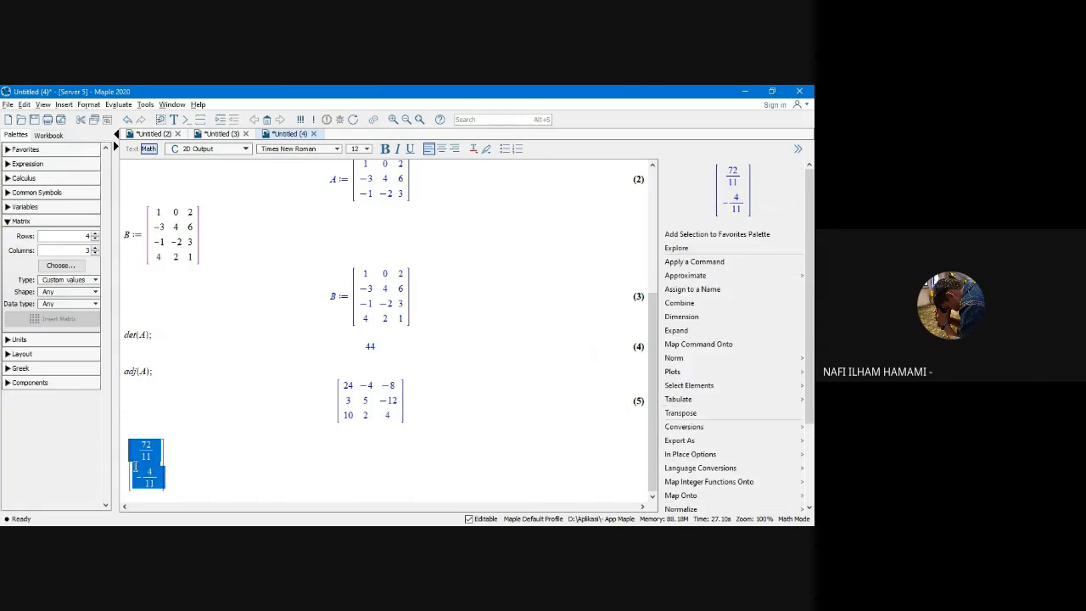
click(126, 466)
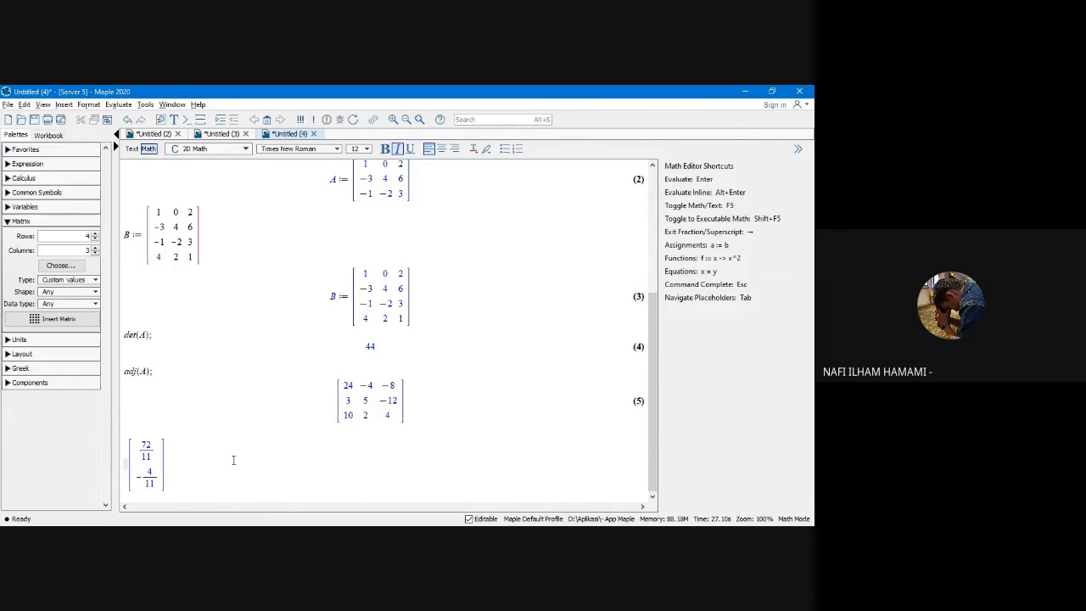
text(A )
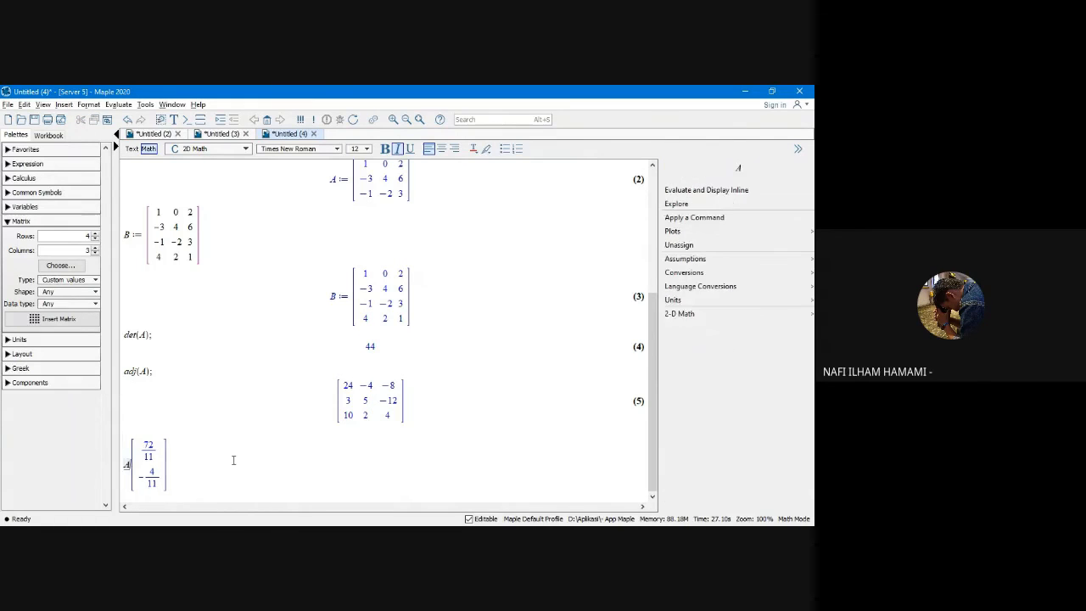
text(:=)
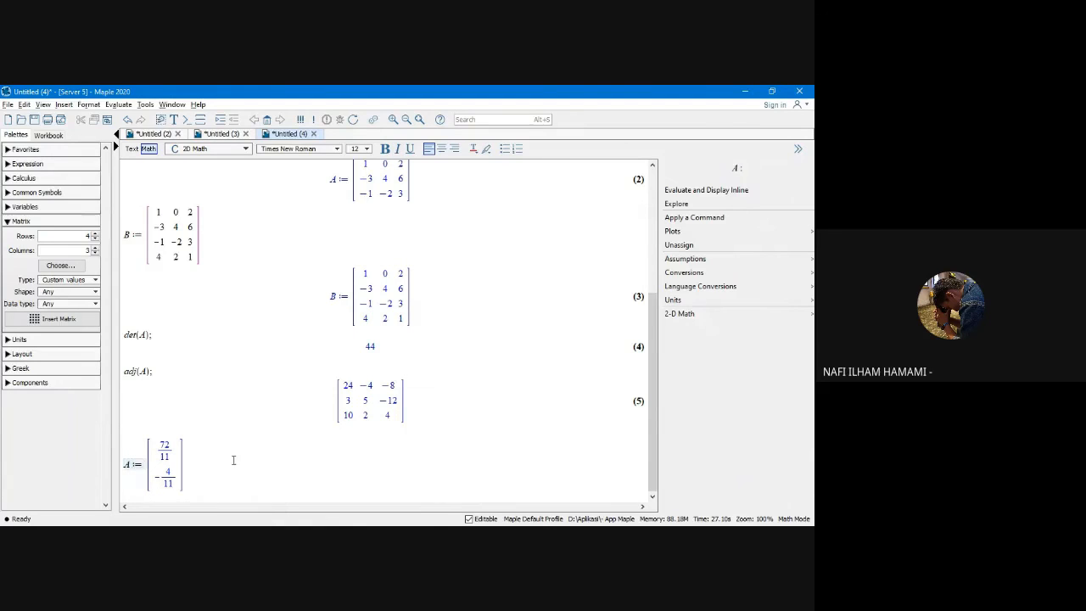
click(95, 240)
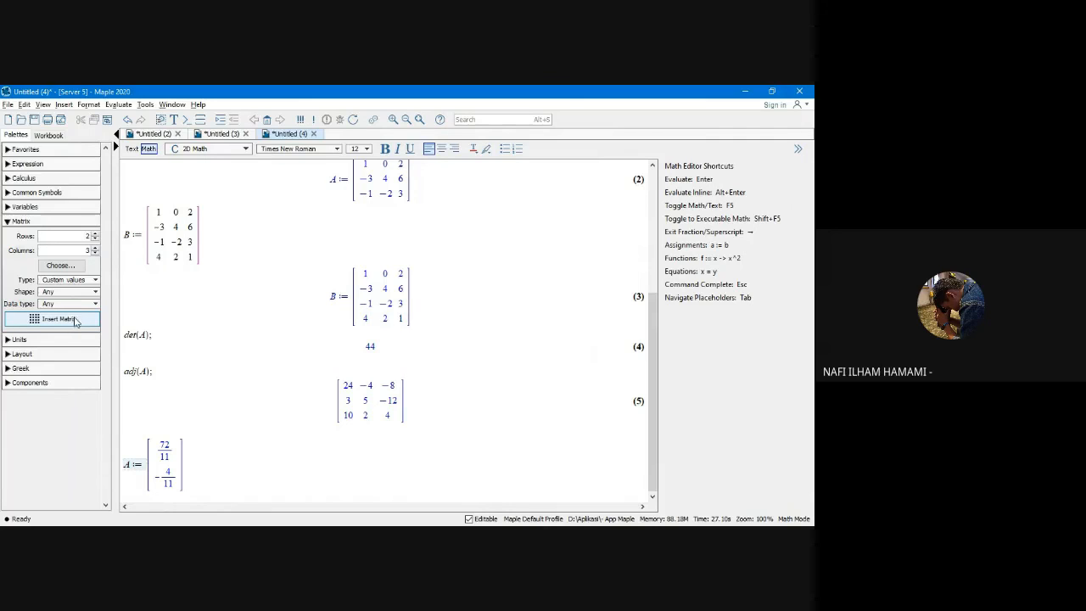
click(96, 253)
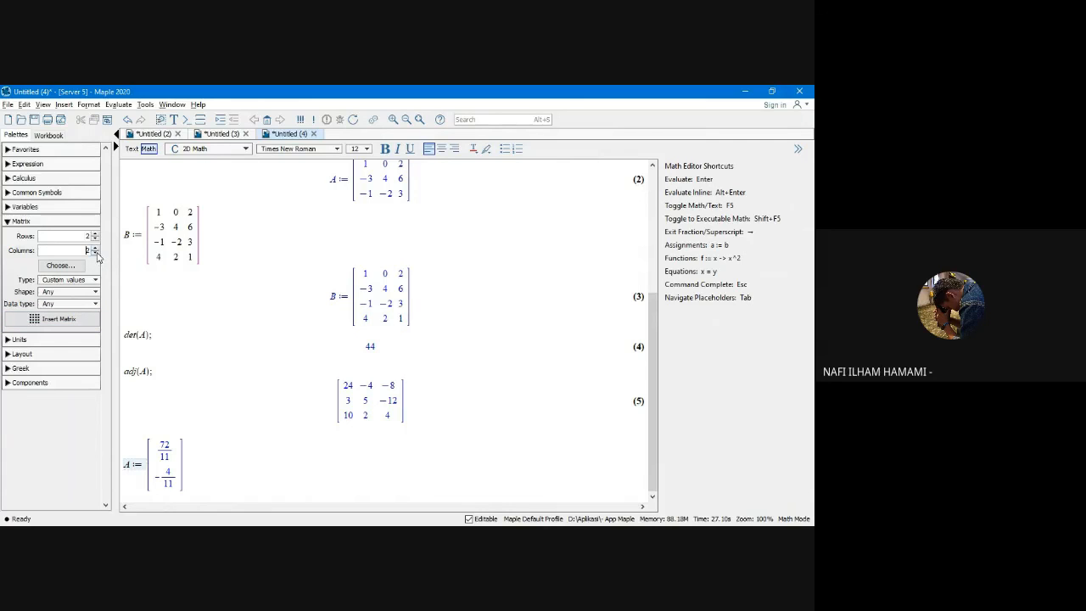
click(70, 321)
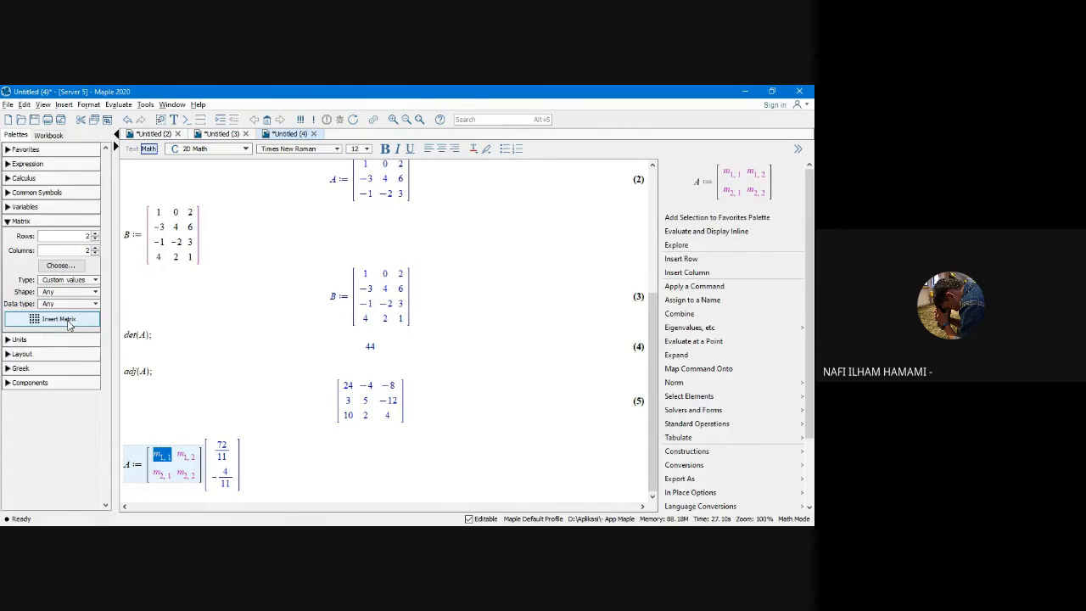
click(95, 247)
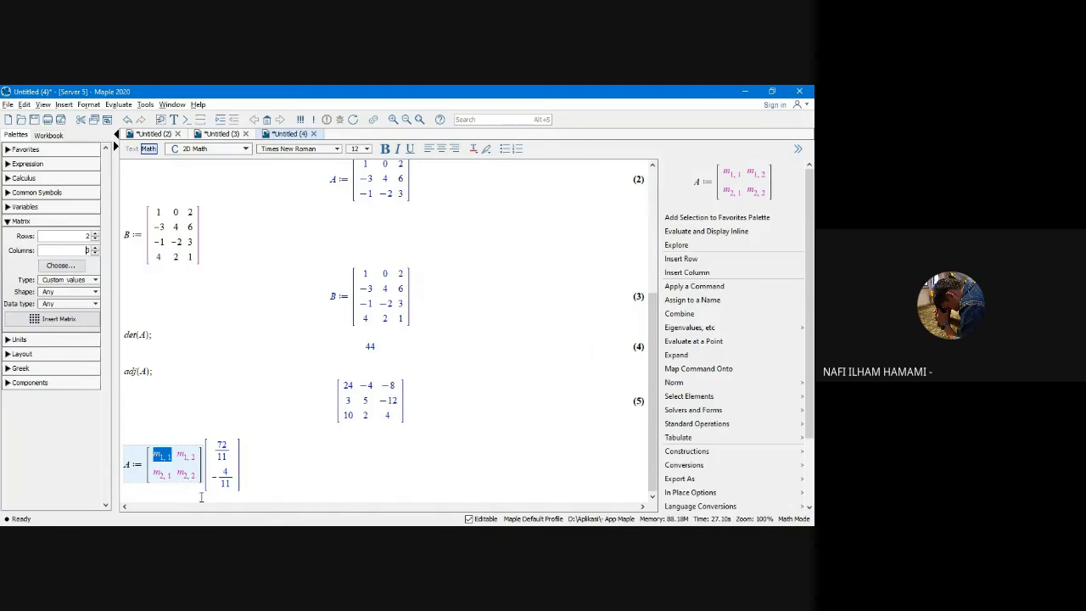
drag(199, 483, 164, 458)
key(Delete)
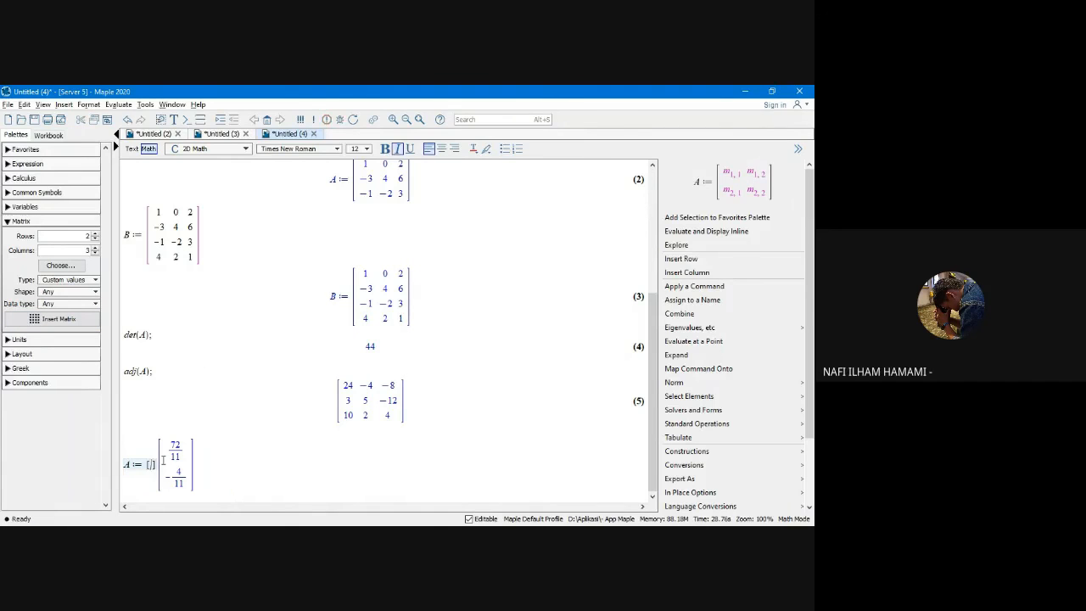
key(Delete)
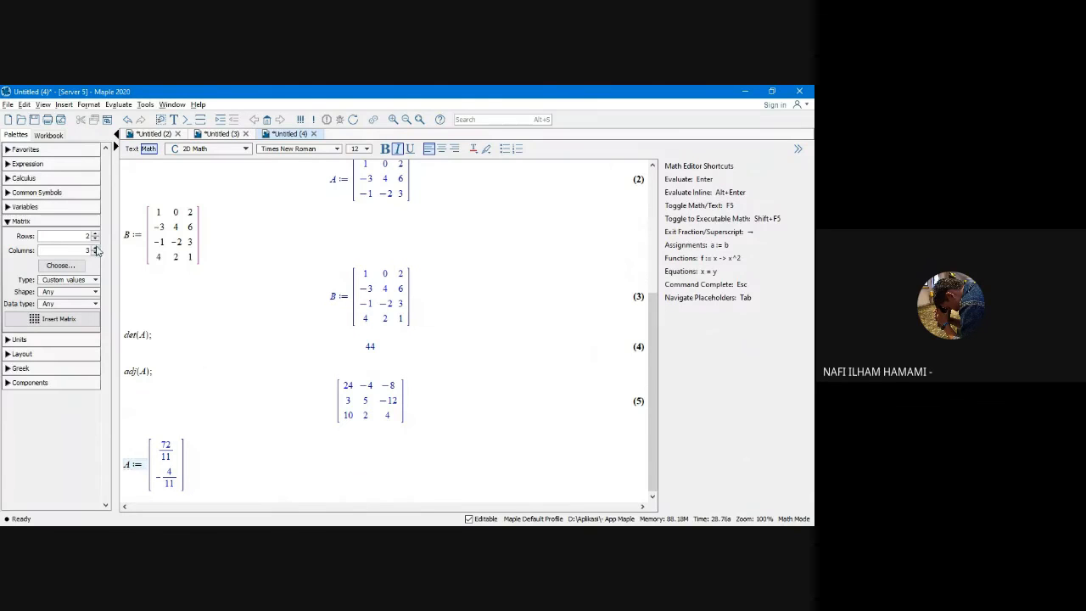
Insert a 2-by-3 matrix after "A :=" and fill its first two columns with 4, 6 in row 1 and 2, -8 in row 2.
click(72, 320)
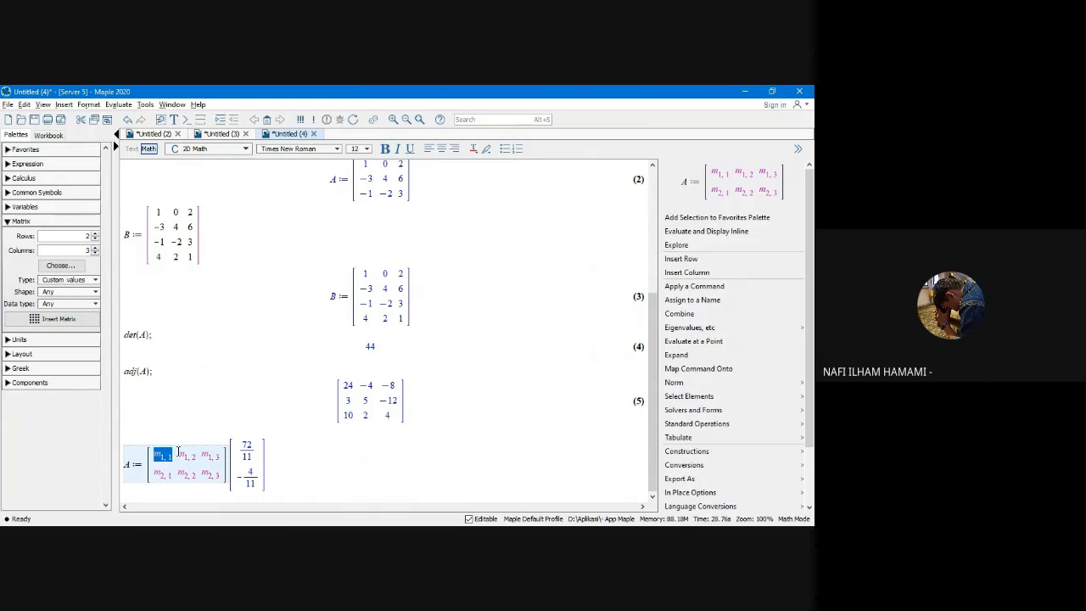
text(4)
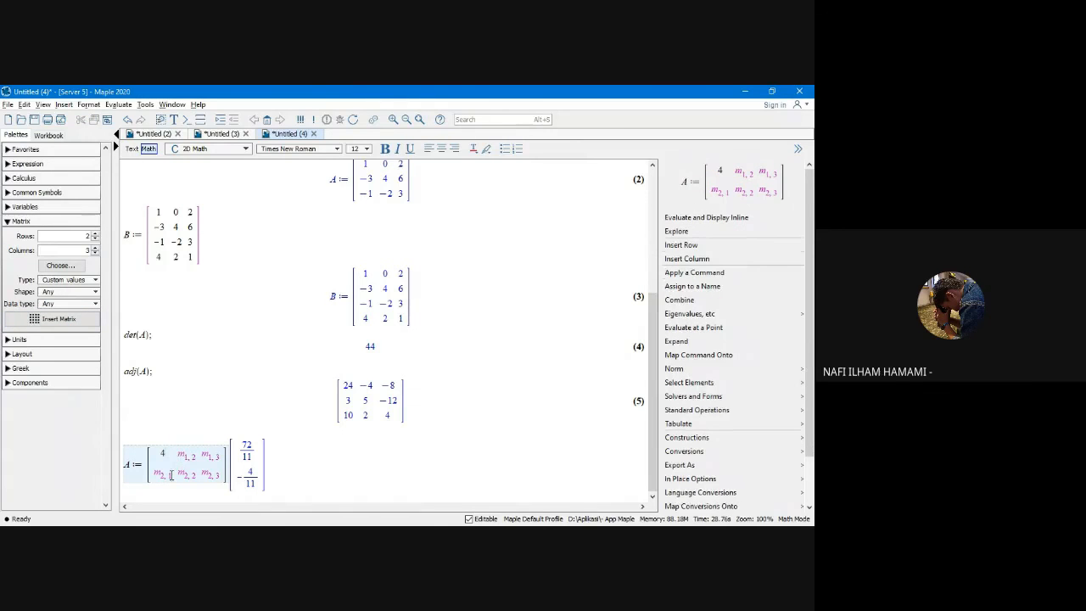
click(162, 473)
text(2)
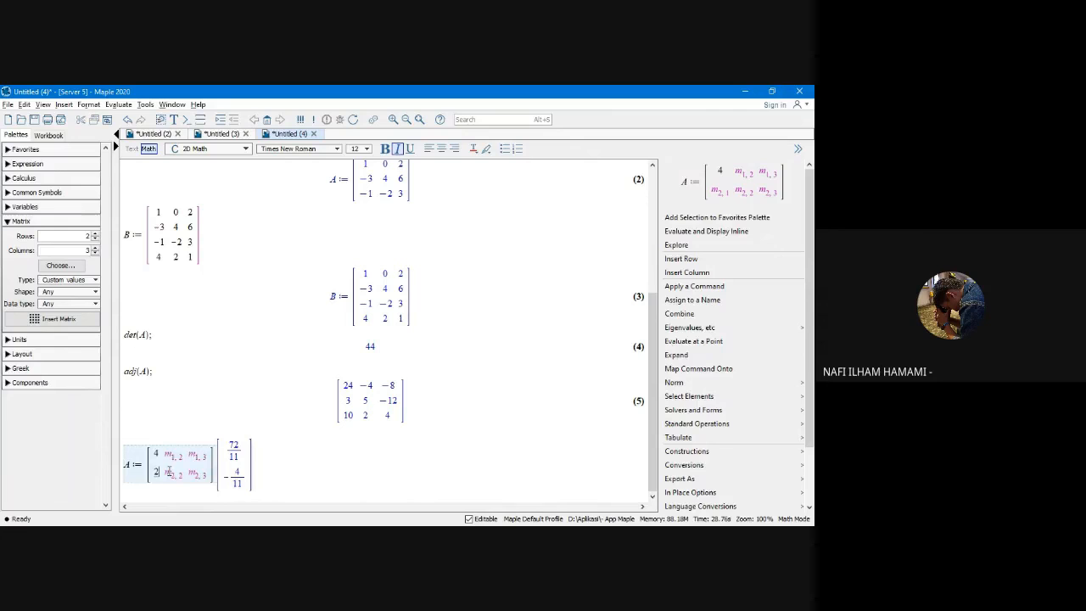
click(173, 455)
text(6)
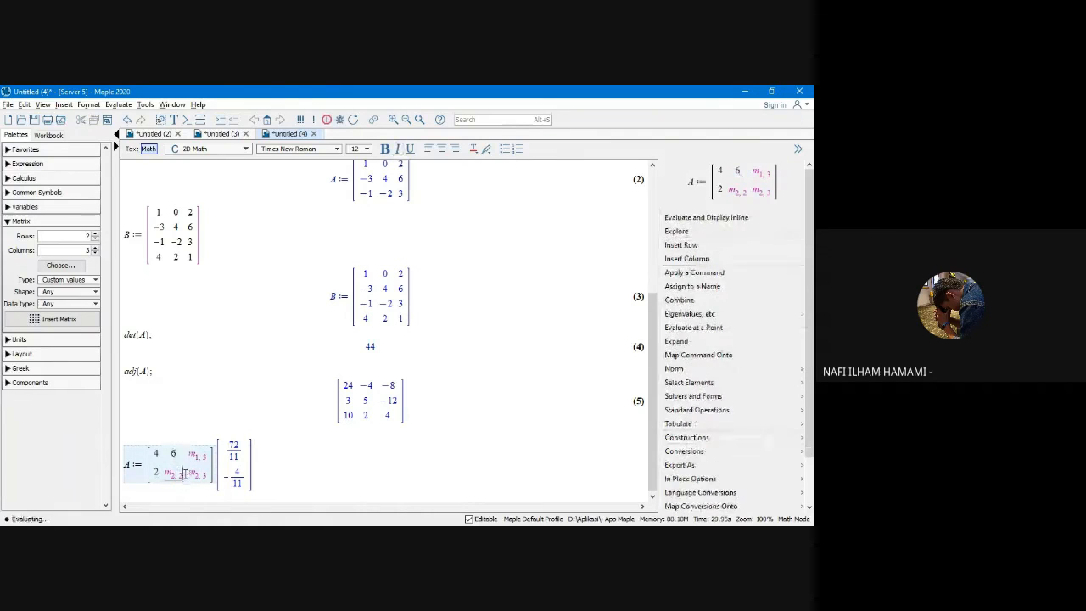
click(174, 473)
text(-)
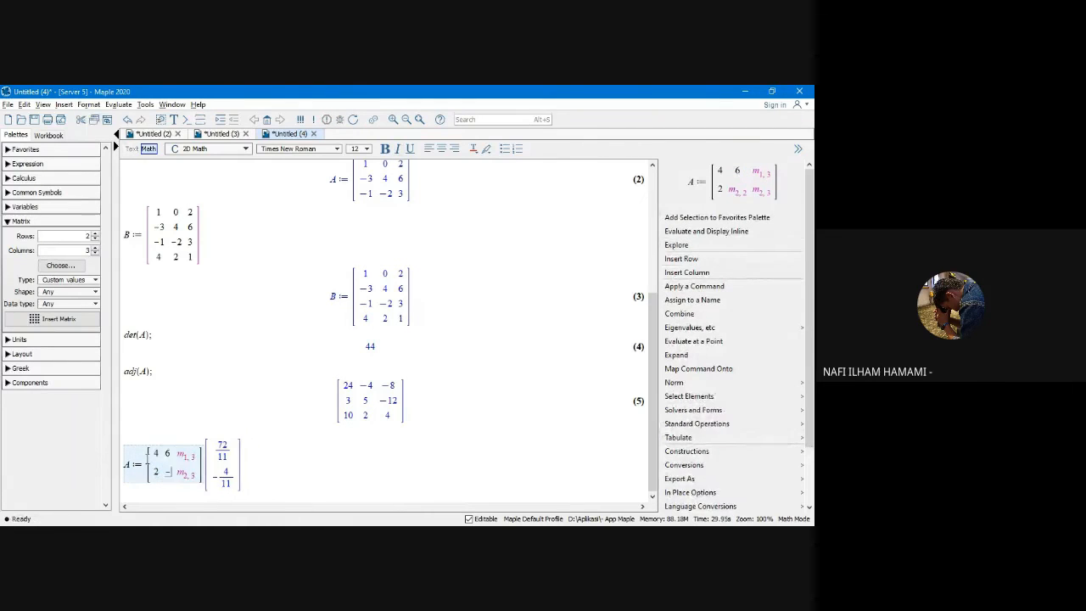
text(8)
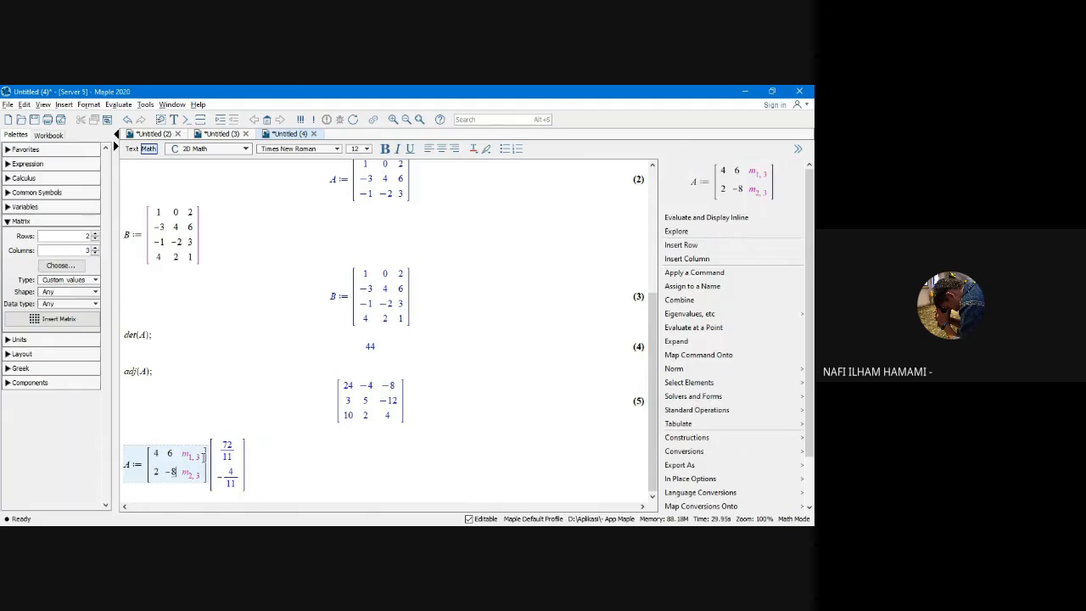
Fill the third column of matrix A with 24 and 6, and insert an equals sign between the matrix and the solution vector.
click(185, 454)
double_click(185, 454)
text(24)
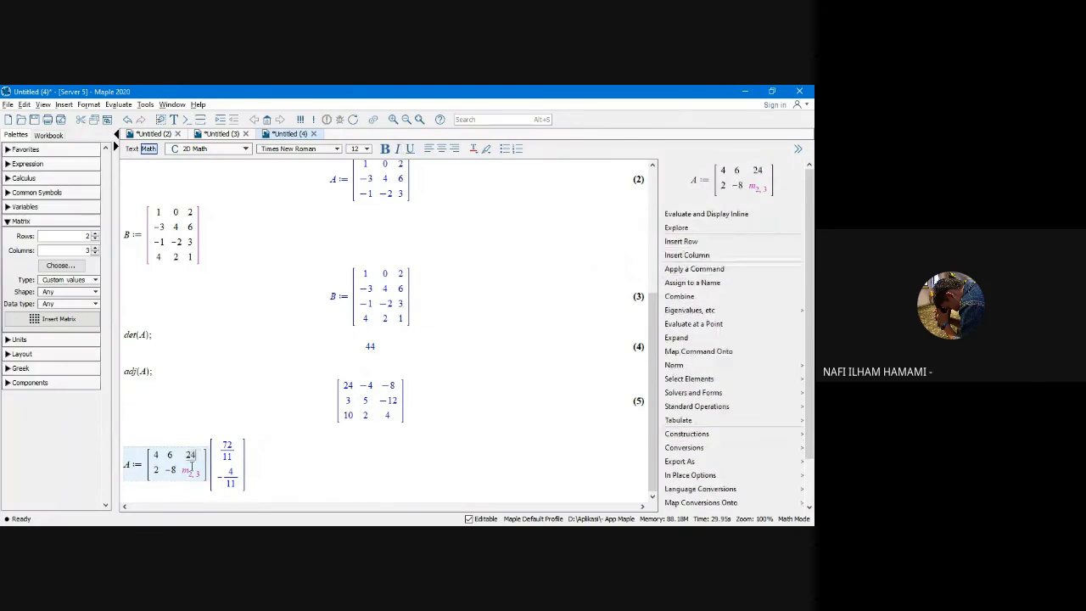
key(Tab)
text(6)
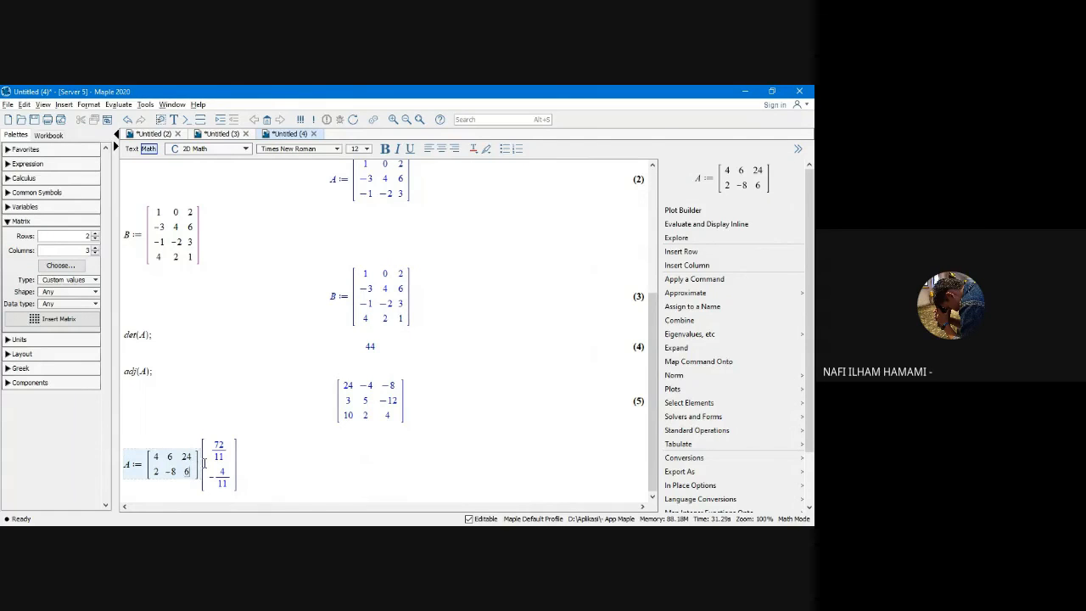
click(199, 464)
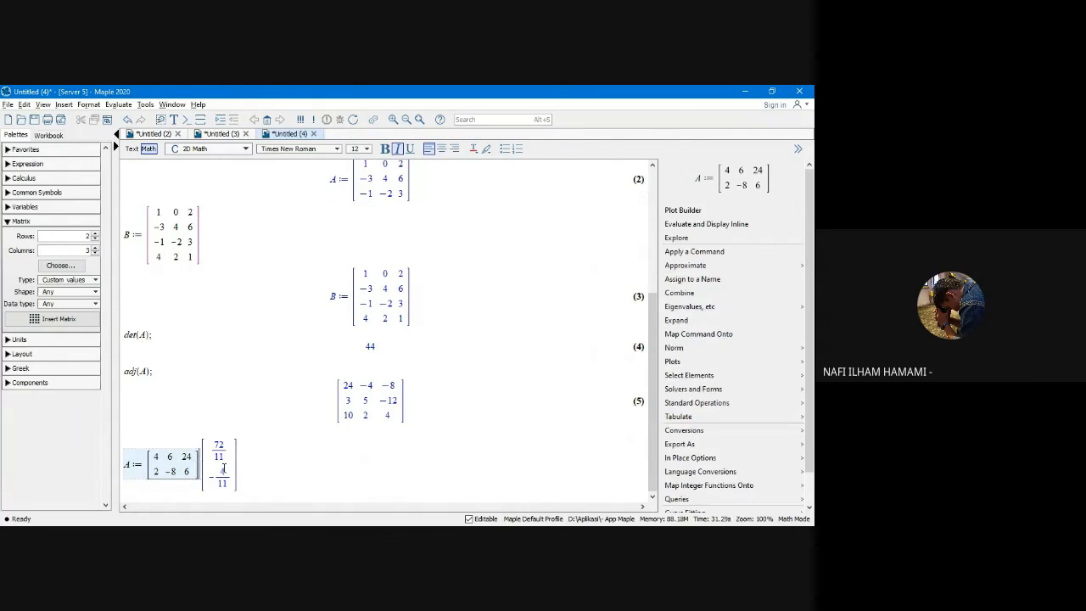
text(=)
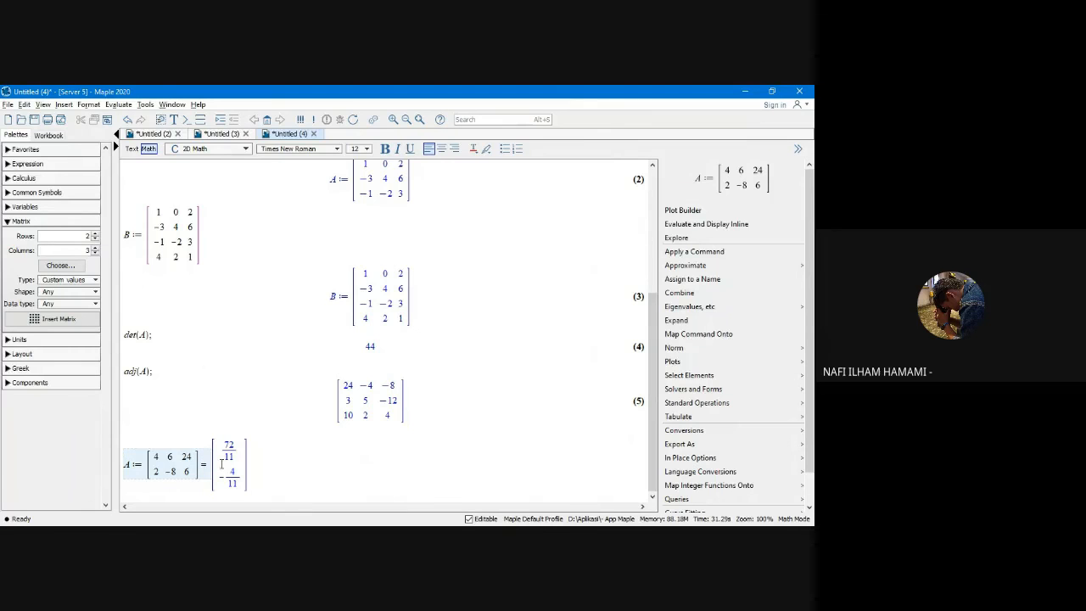
Launch the Gauss-Jordan Elimination tutor with the insertion point after the solution vector, and open the tutor's matrix for editing.
click(267, 464)
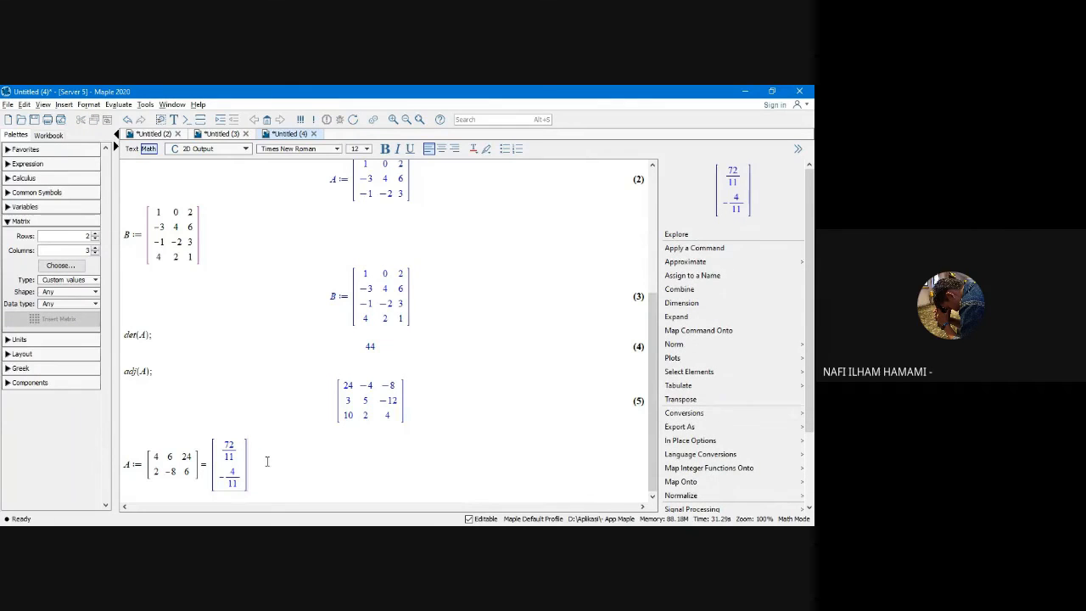
click(145, 105)
mouse_move(170, 146)
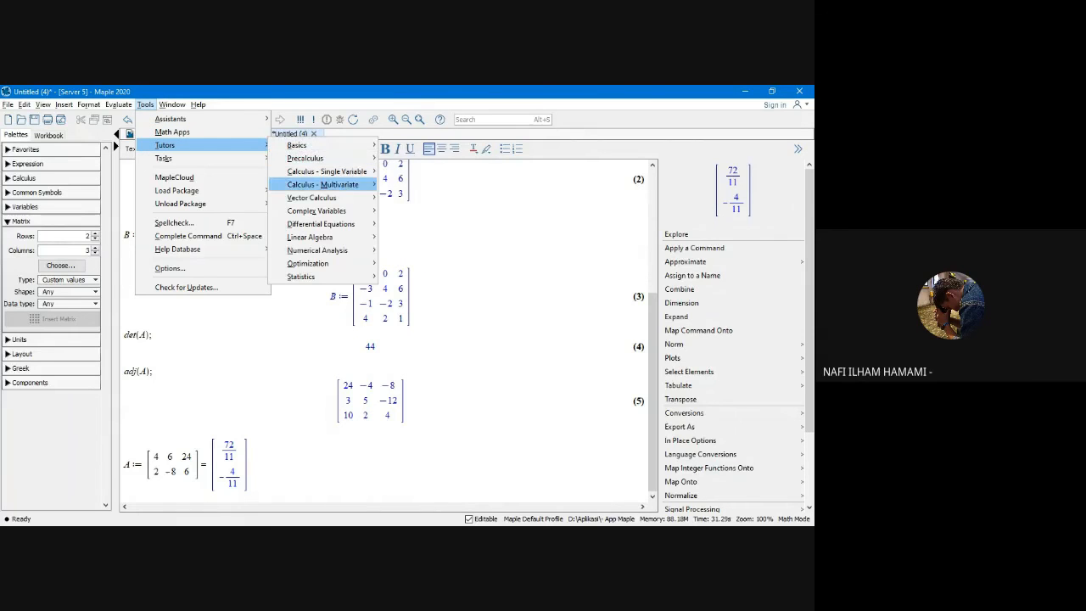
mouse_move(318, 210)
mouse_move(309, 237)
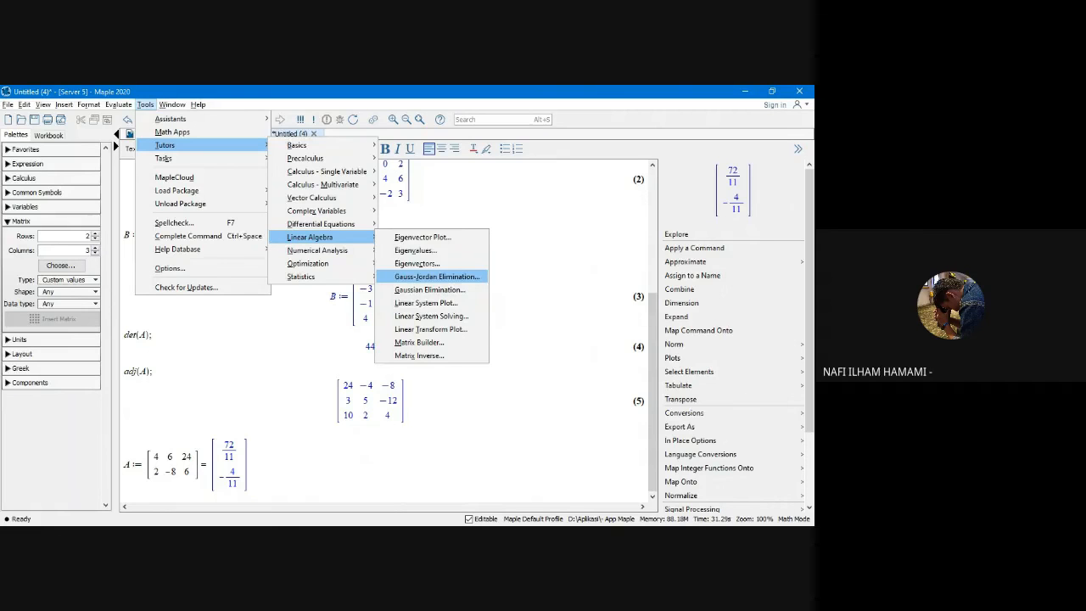
key(Return)
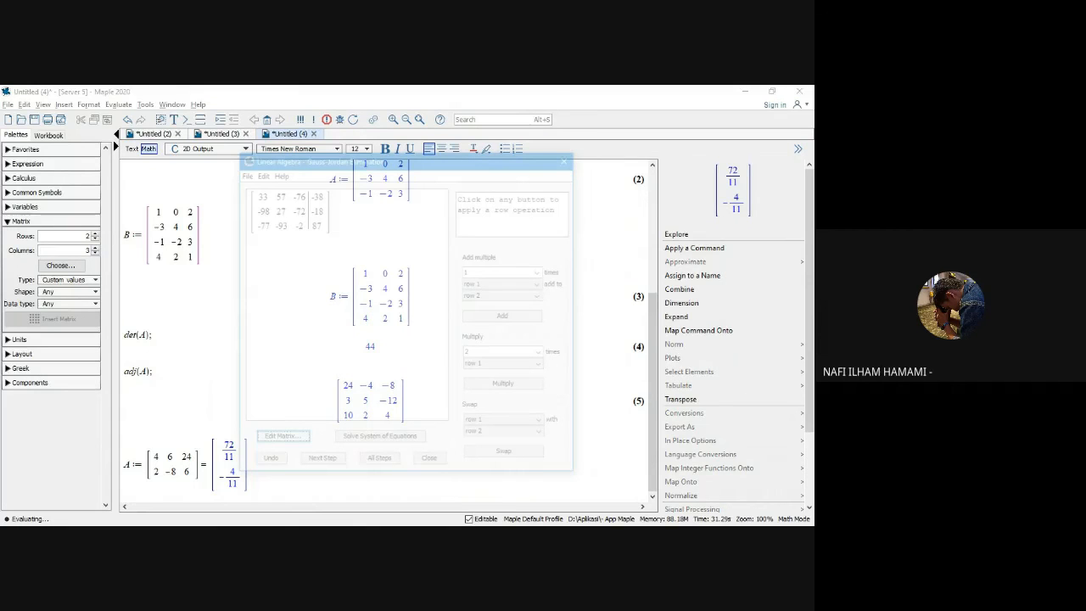
key(Return)
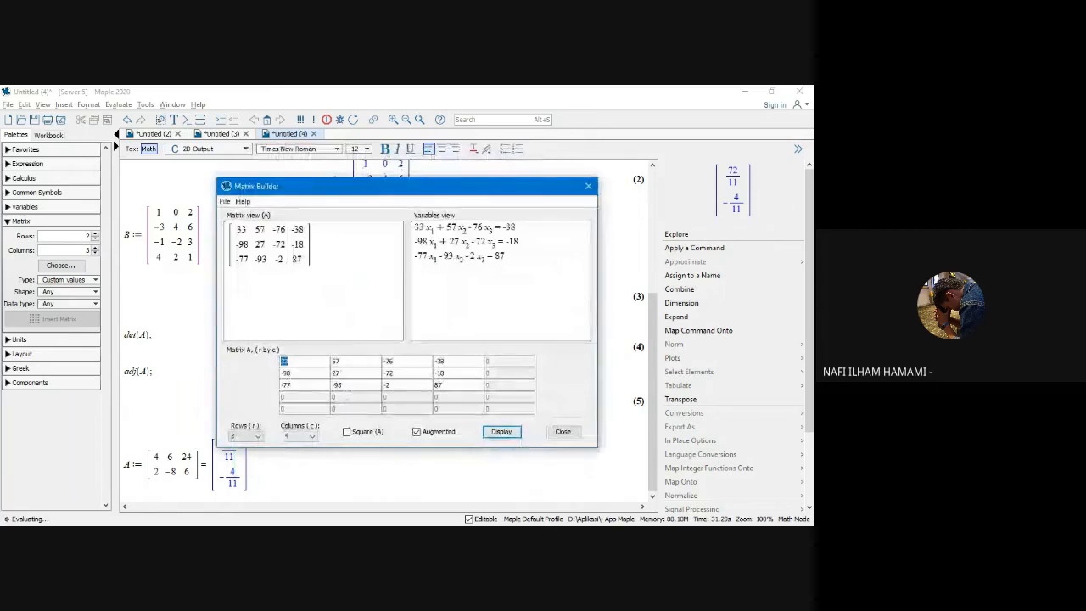
Set the size of the Gauss-Jordan tutor's augmented matrix to 2 rows and 3 columns.
click(245, 435)
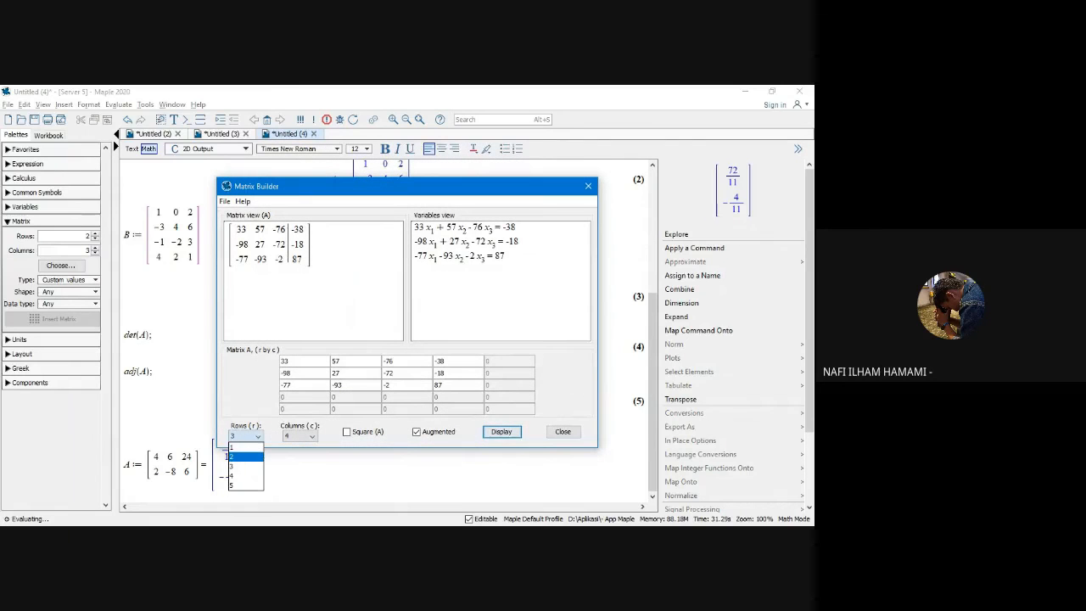
click(246, 457)
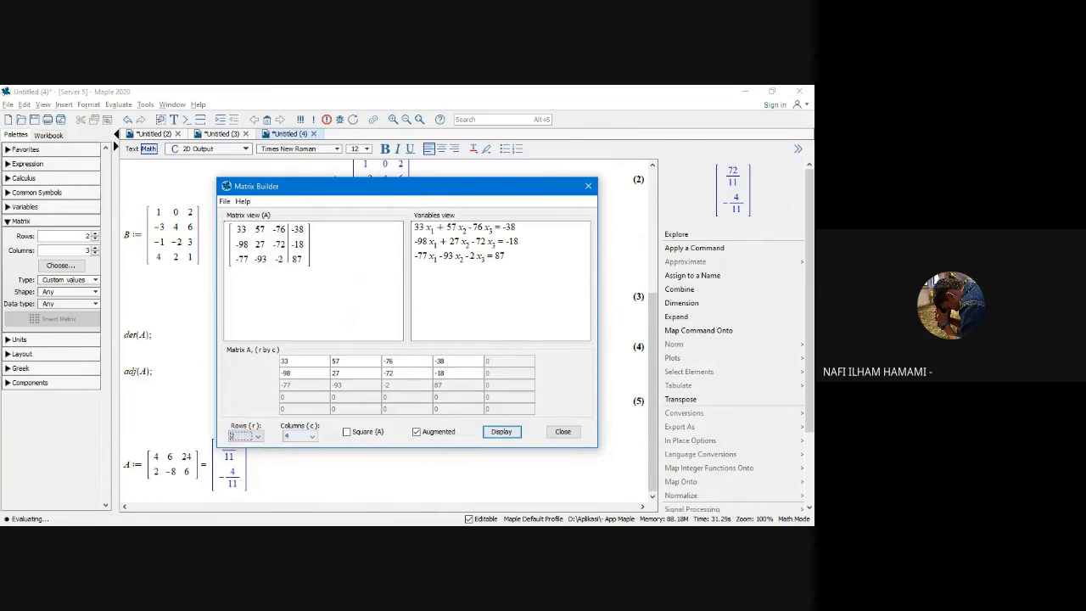
click(299, 435)
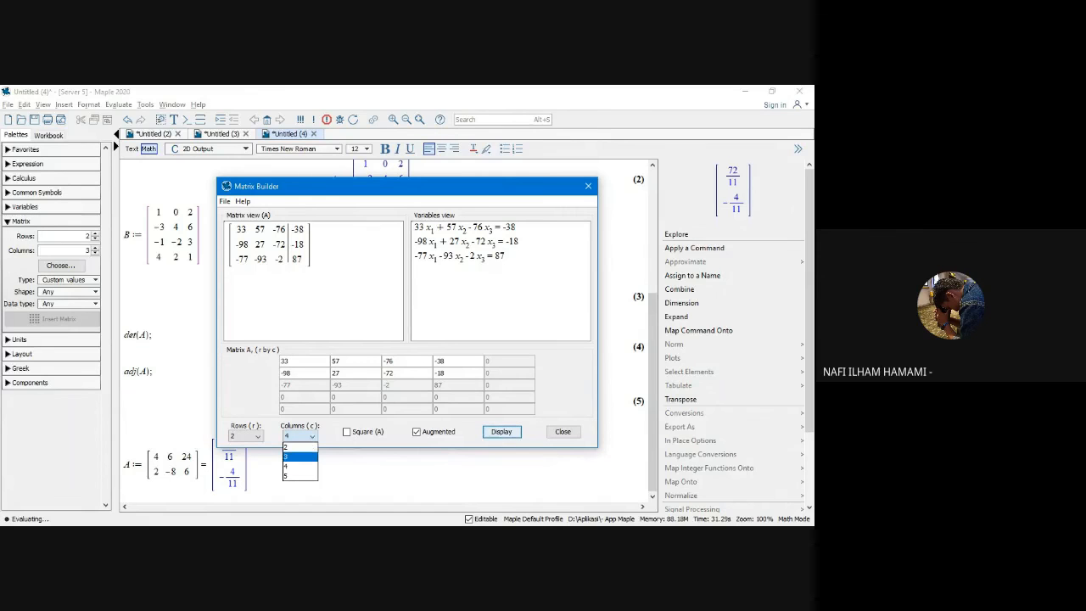
click(297, 456)
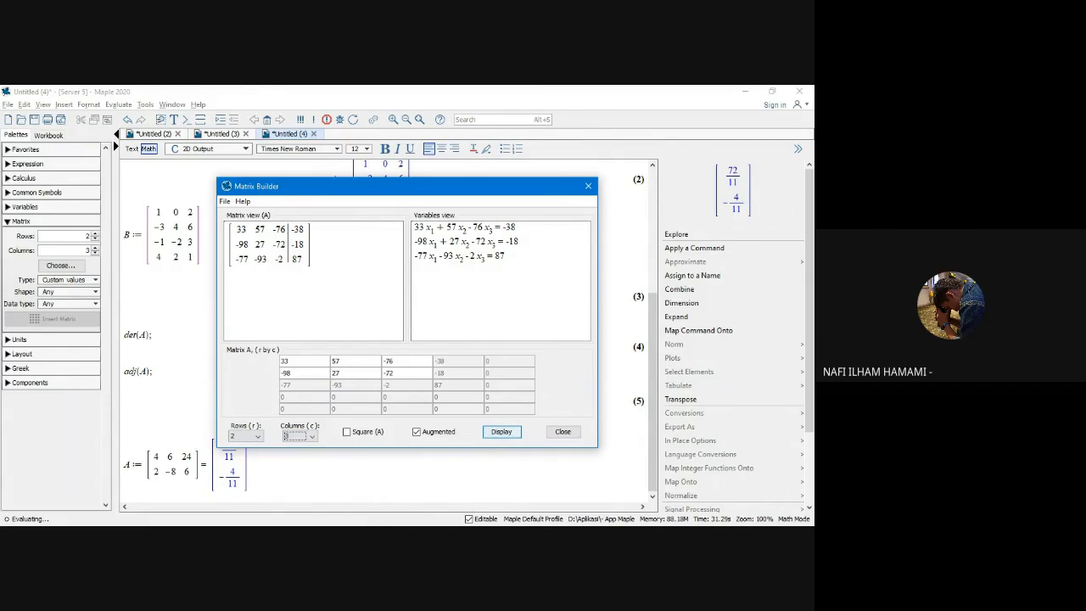
Fill the first two columns of the tutor's augmented matrix with 4, 6 in row 1 and 2, -8 in row 2.
click(283, 361)
double_click(284, 361)
text(4)
drag(292, 374, 337, 361)
text(2)
text(6)
key(Delete)
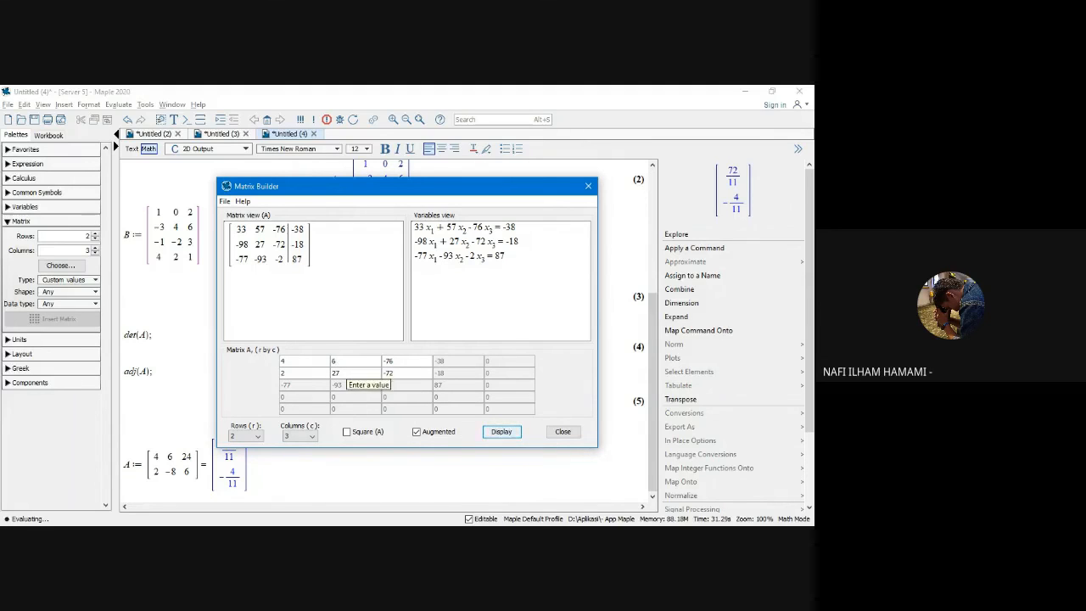
double_click(336, 373)
text(-8)
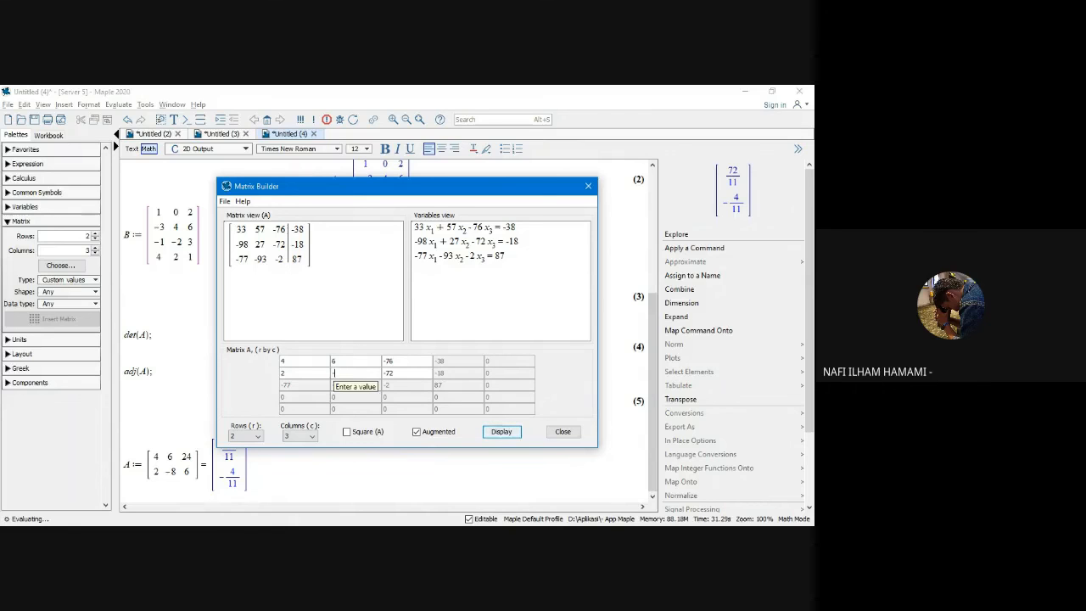
Enter 24 and 6 in the third column, display the augmented matrix and return it to the Gauss-Jordan tutor.
double_click(388, 362)
text(24)
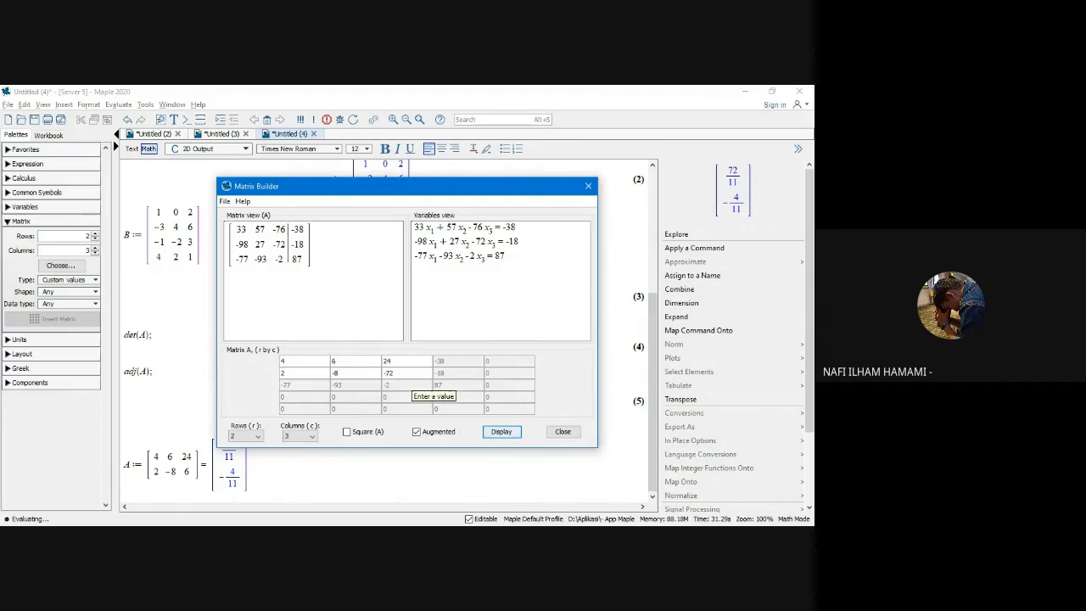
double_click(409, 374)
text(6)
click(502, 431)
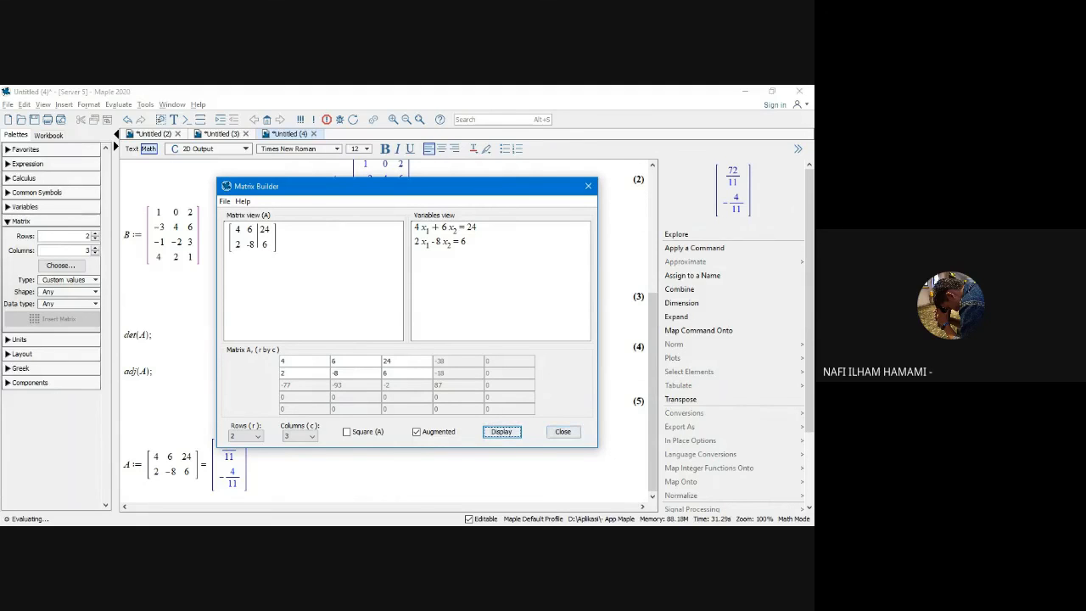
click(559, 430)
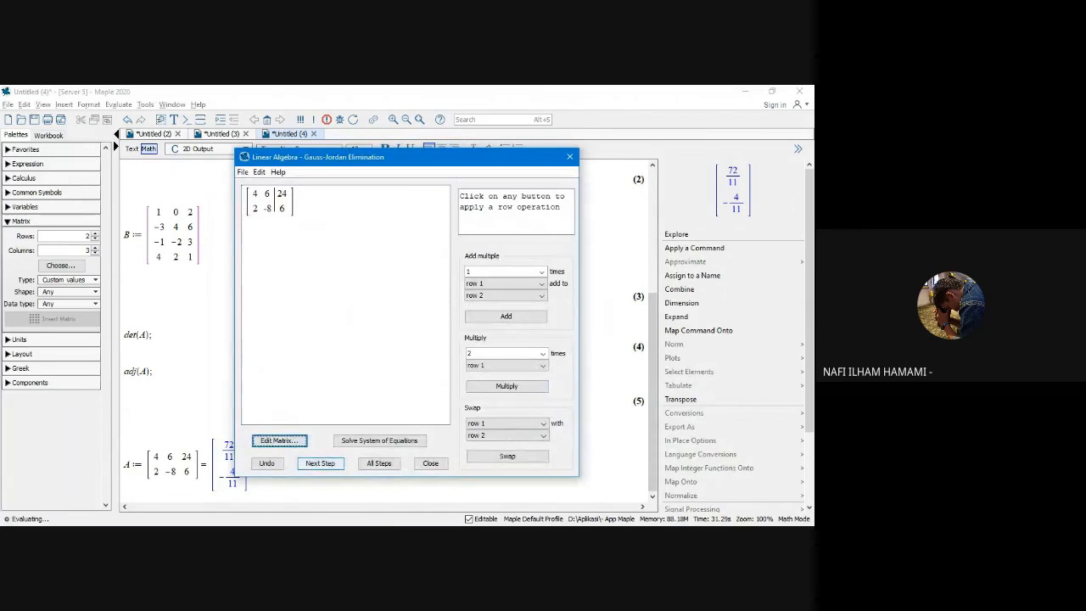
Apply the Gauss-Jordan steps one at a time to reduced row-echelon form, then solve the system and return its solution to the worksheet.
click(321, 463)
click(321, 463)
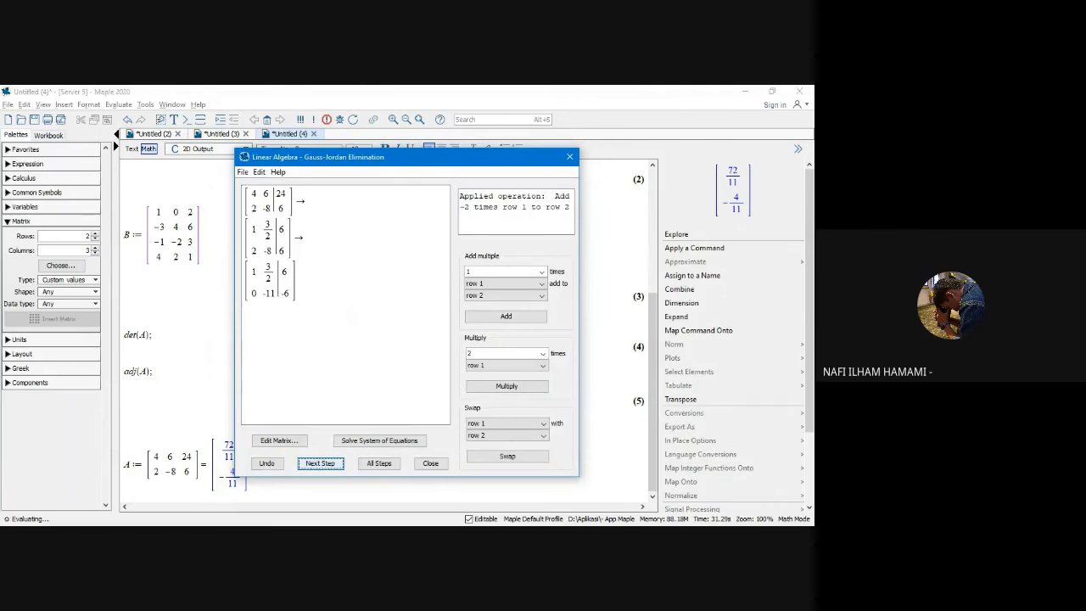
click(321, 463)
click(321, 463)
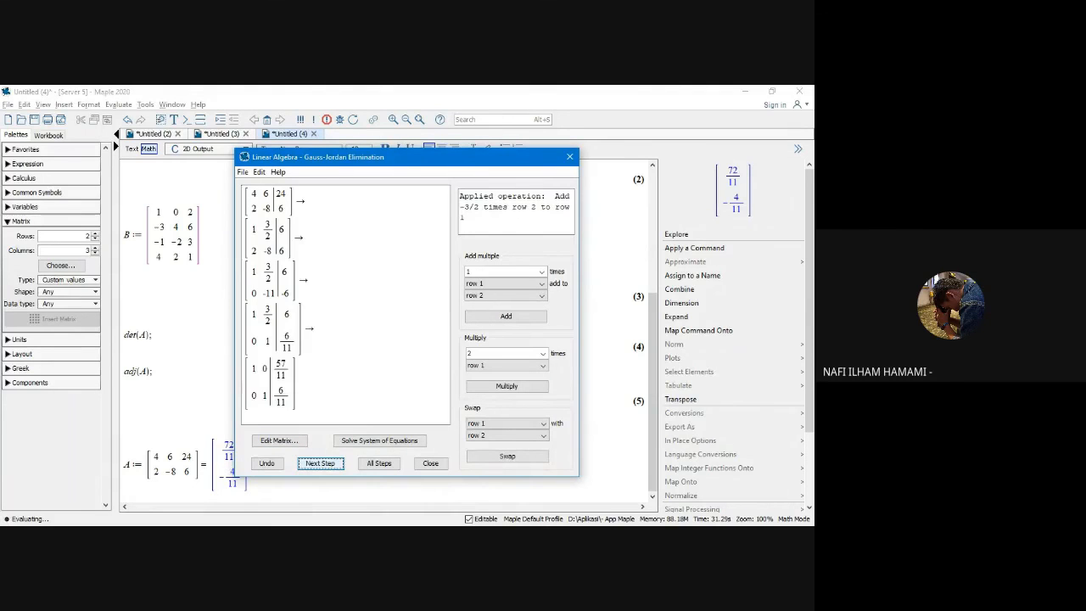
click(321, 463)
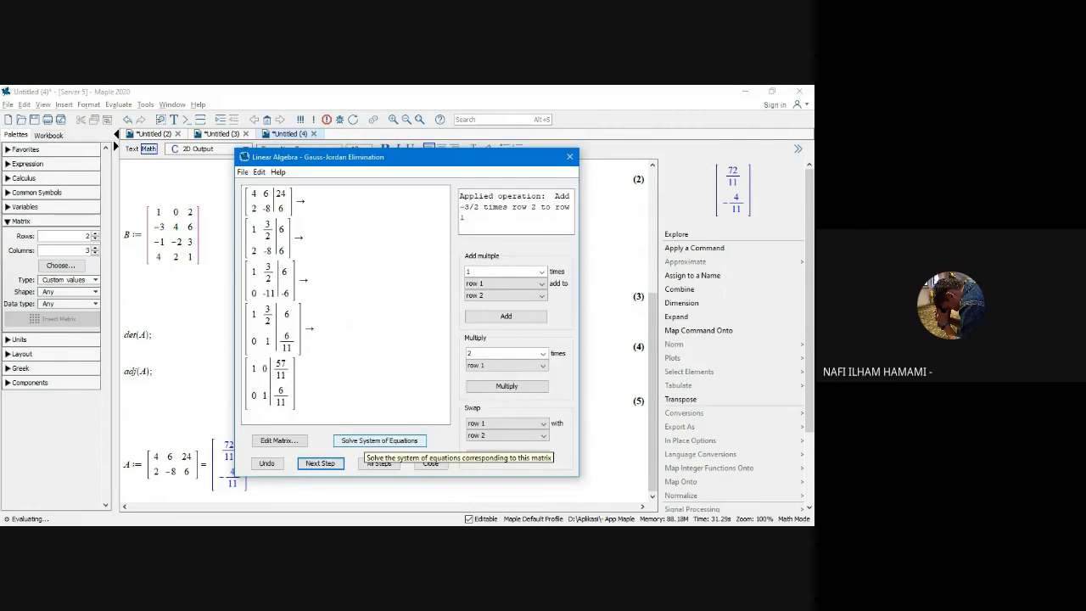
click(380, 441)
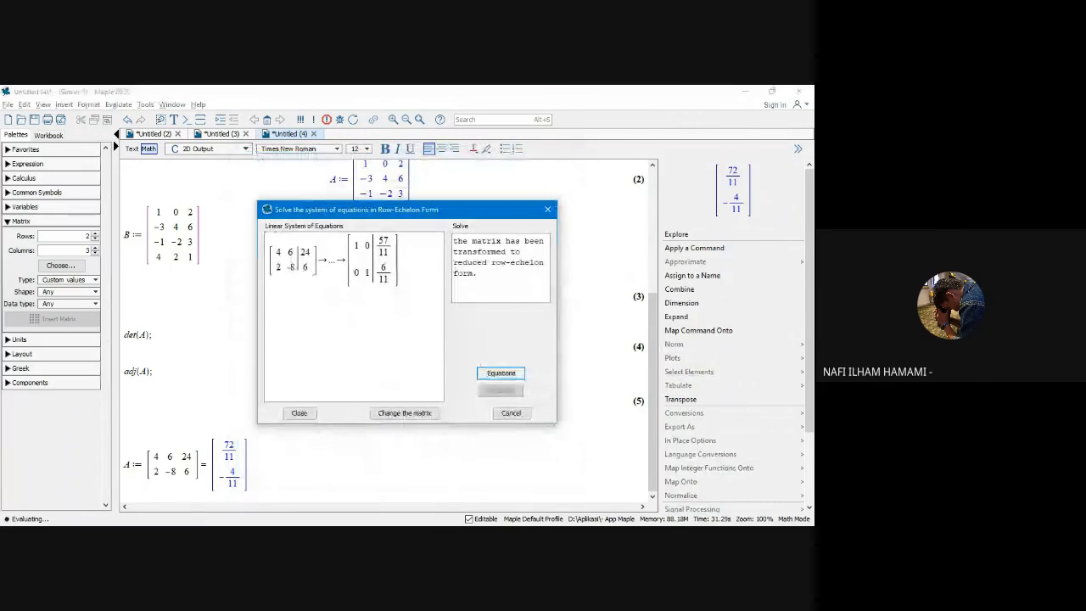
click(298, 413)
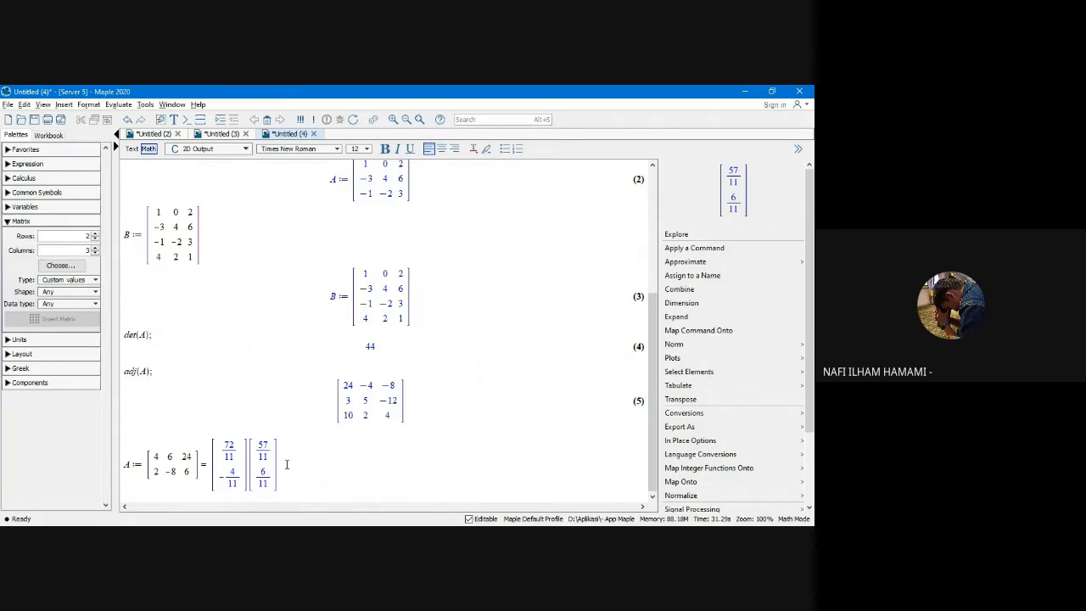
Delete the Gauss-Jordan solution vector at the end of the matrix A line.
click(186, 472)
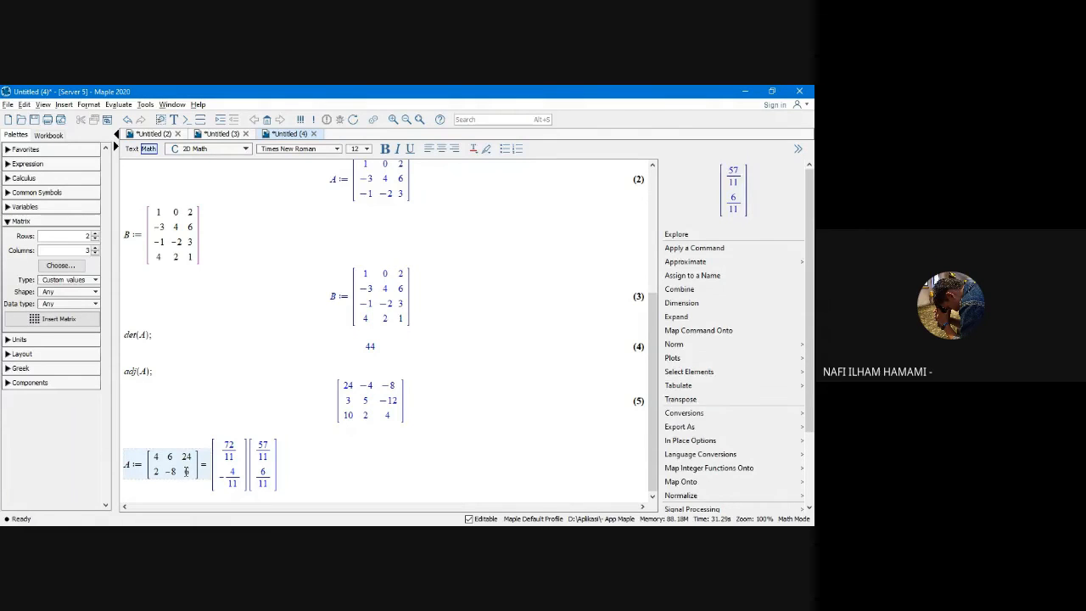
click(291, 461)
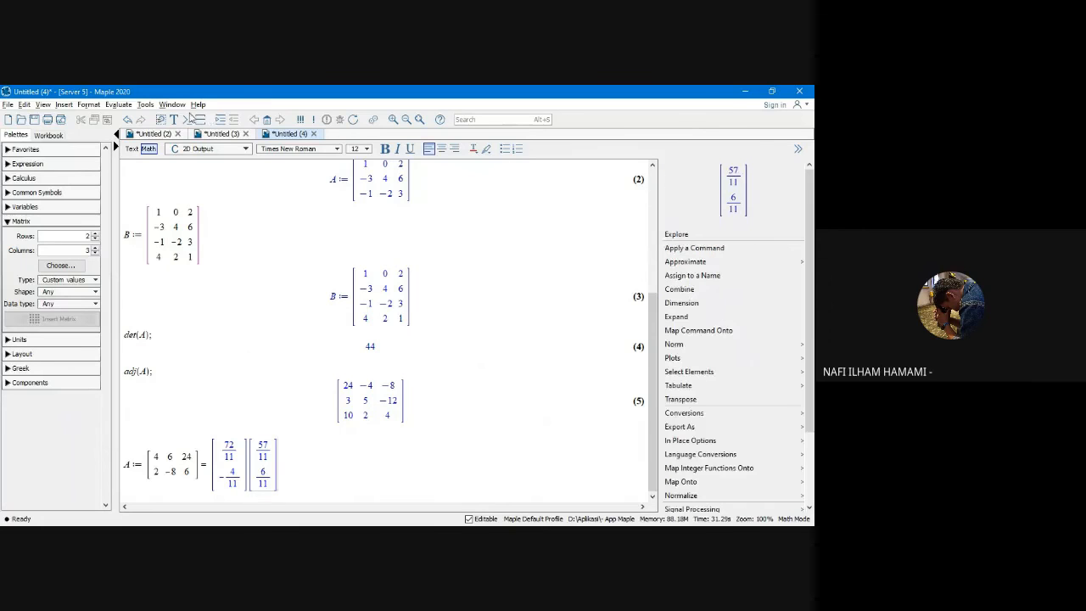
click(145, 105)
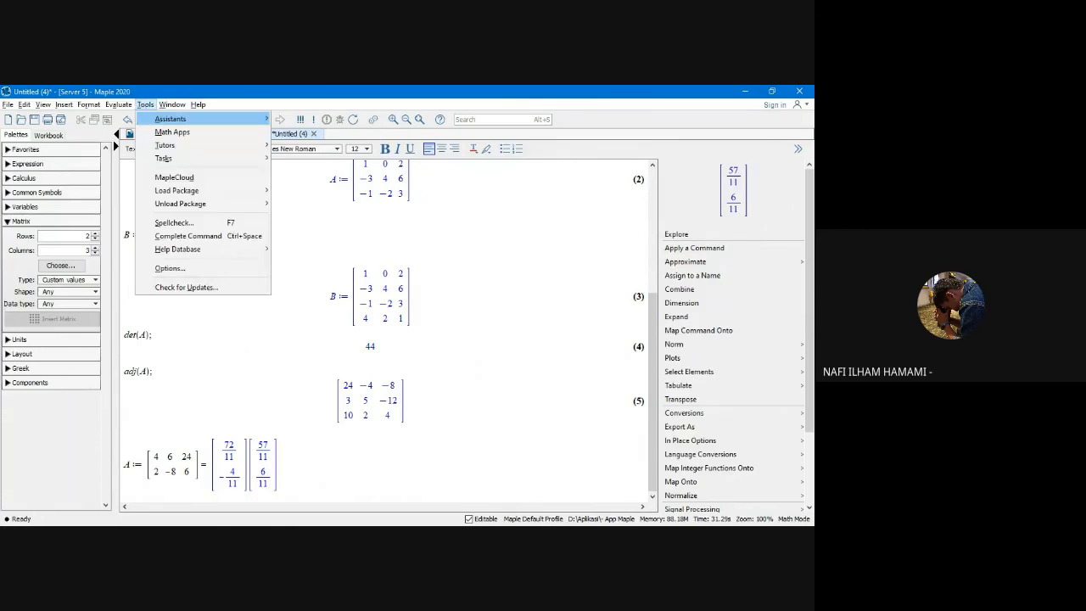
drag(294, 471, 255, 463)
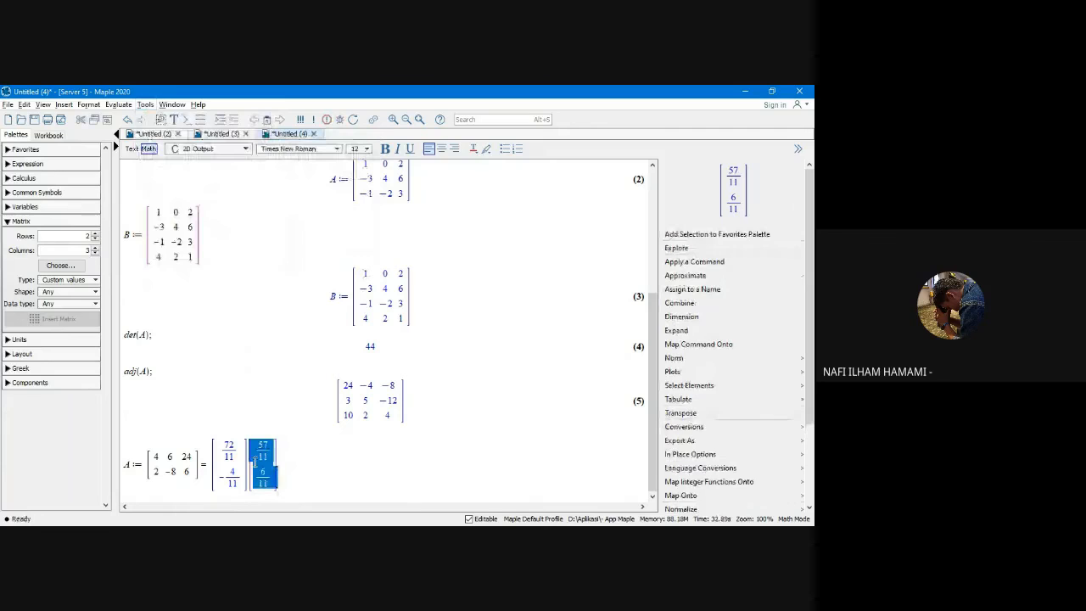
key(Delete)
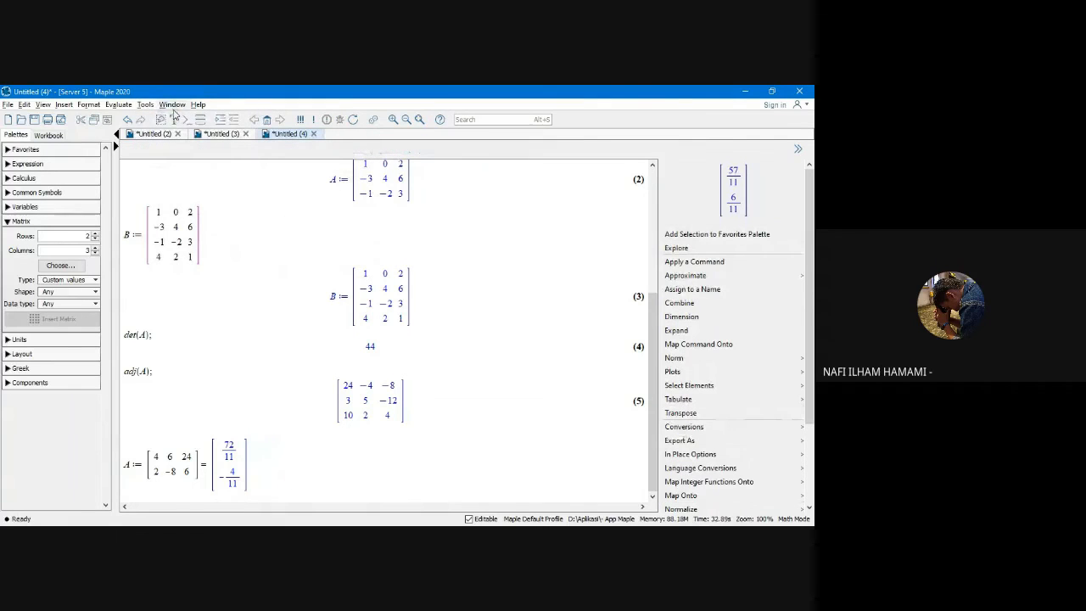
Change the last entry in the second row of the 2-by-3 matrix A to 16.
click(254, 458)
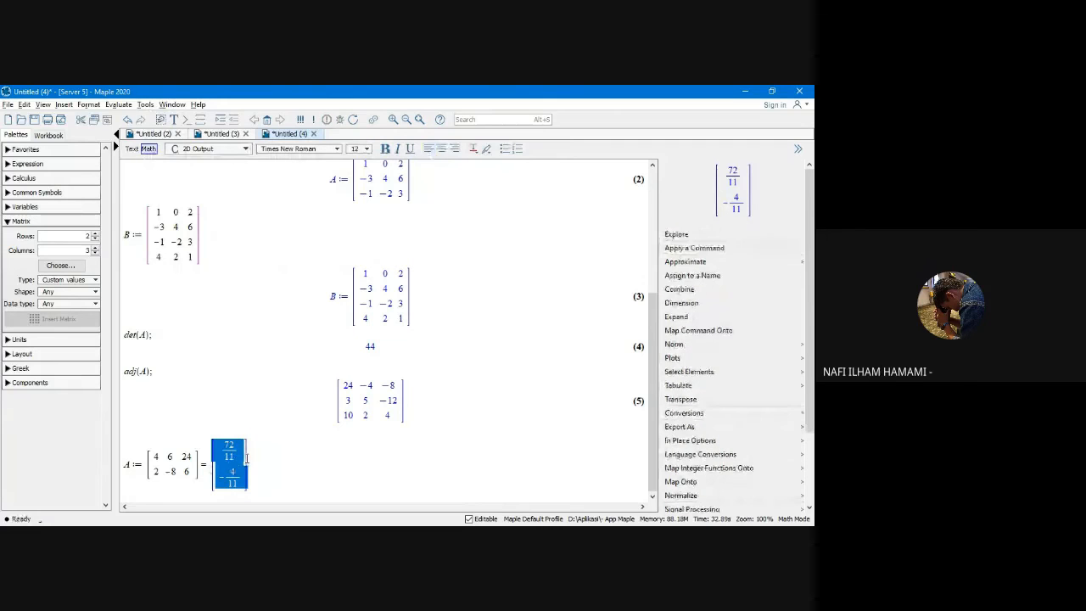
click(186, 472)
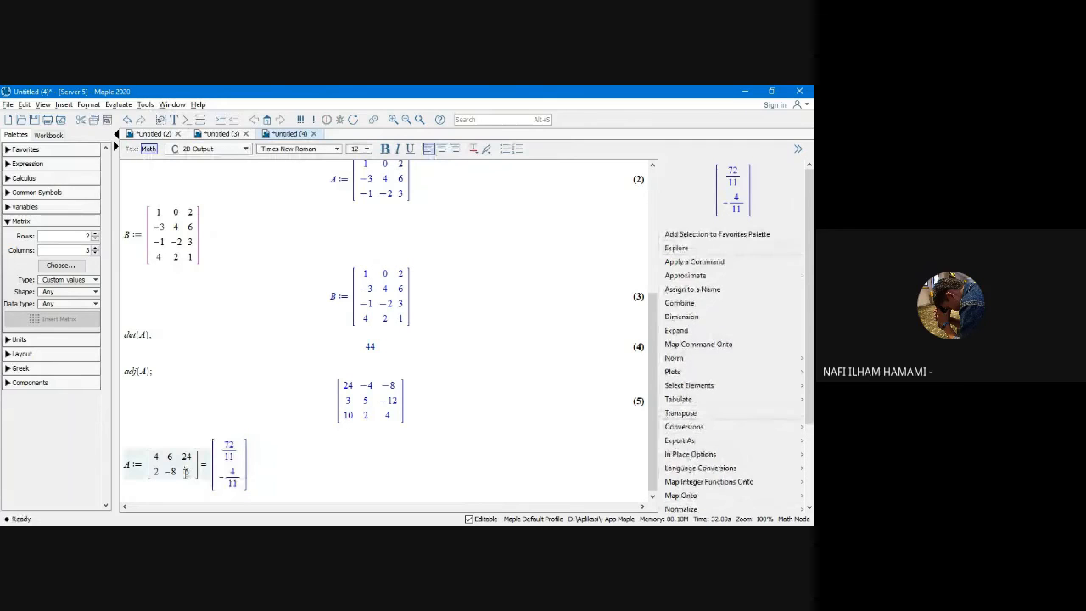
click(269, 465)
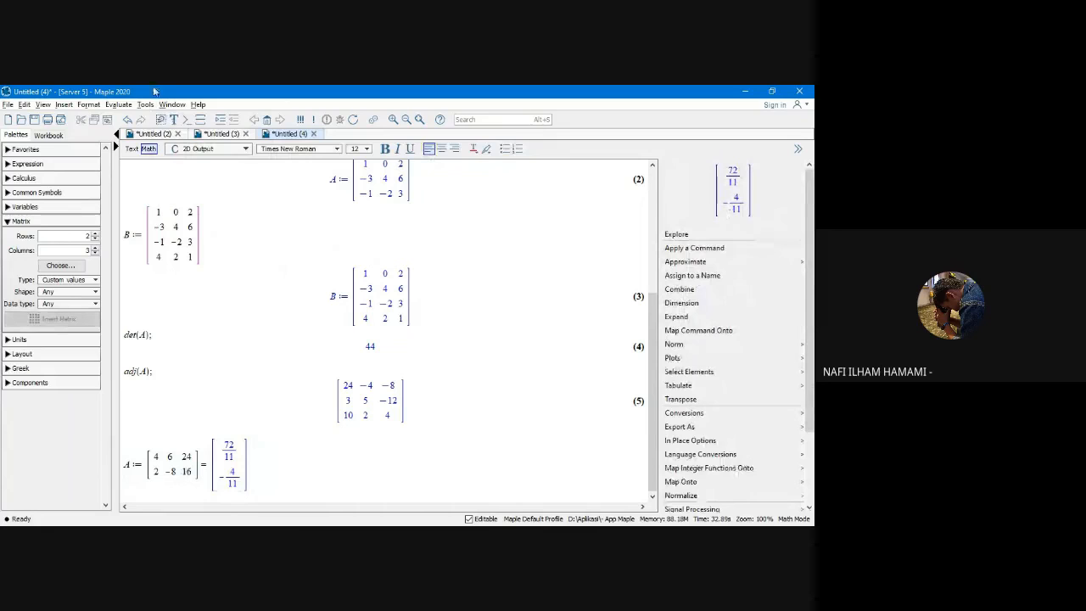
Launch the Linear Algebra tutor for Gauss-Jordan Elimination and open its matrix for editing.
click(146, 105)
mouse_move(164, 145)
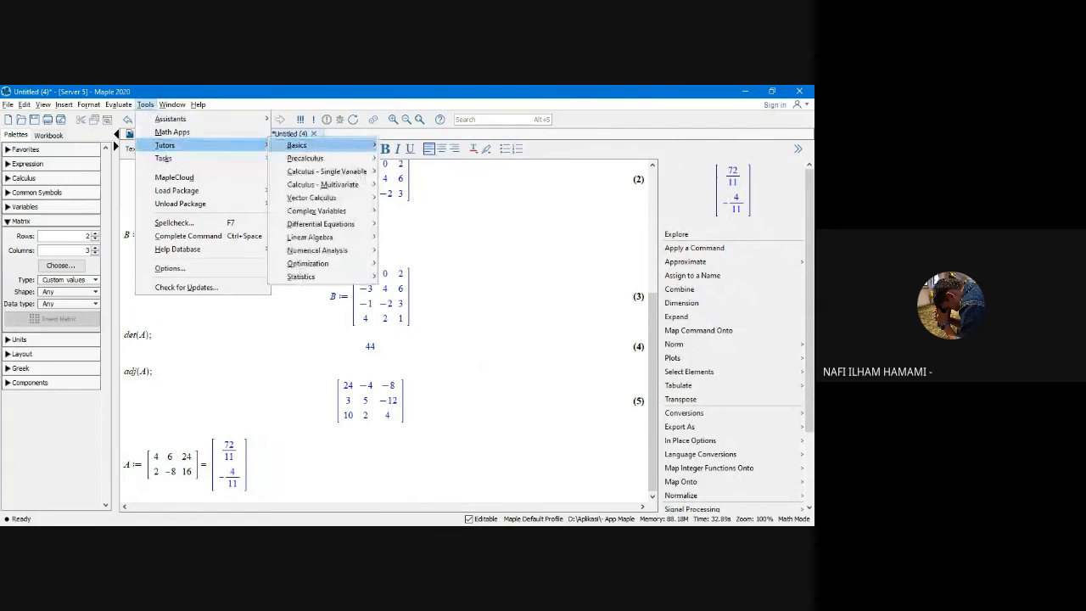
key(Down)
key(Down)
key(Down)
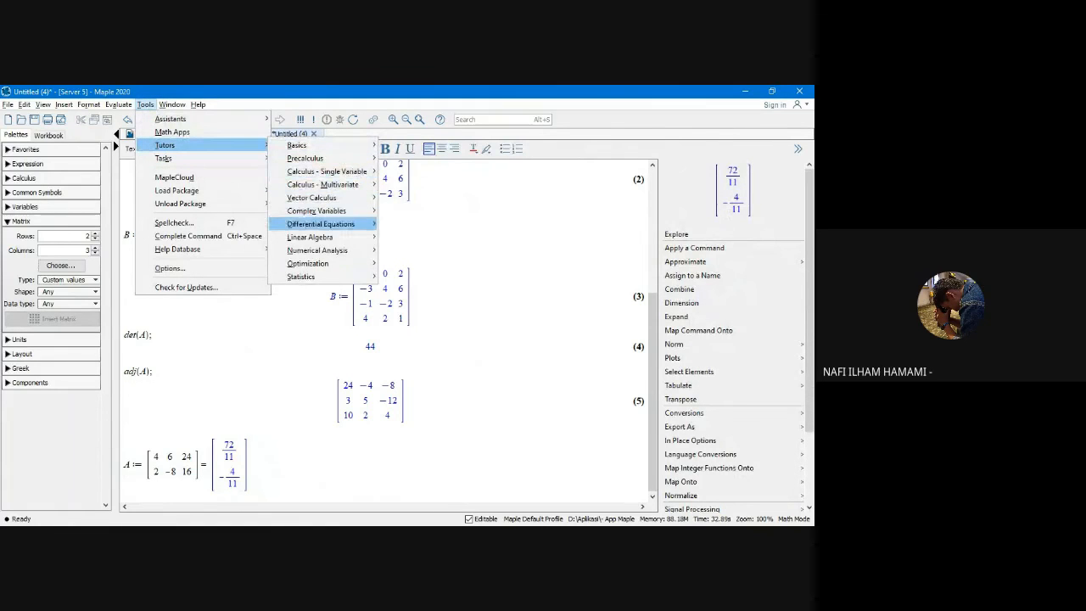
key(Right)
key(Down)
key(Down)
key(Down)
key(Down)
key(Down)
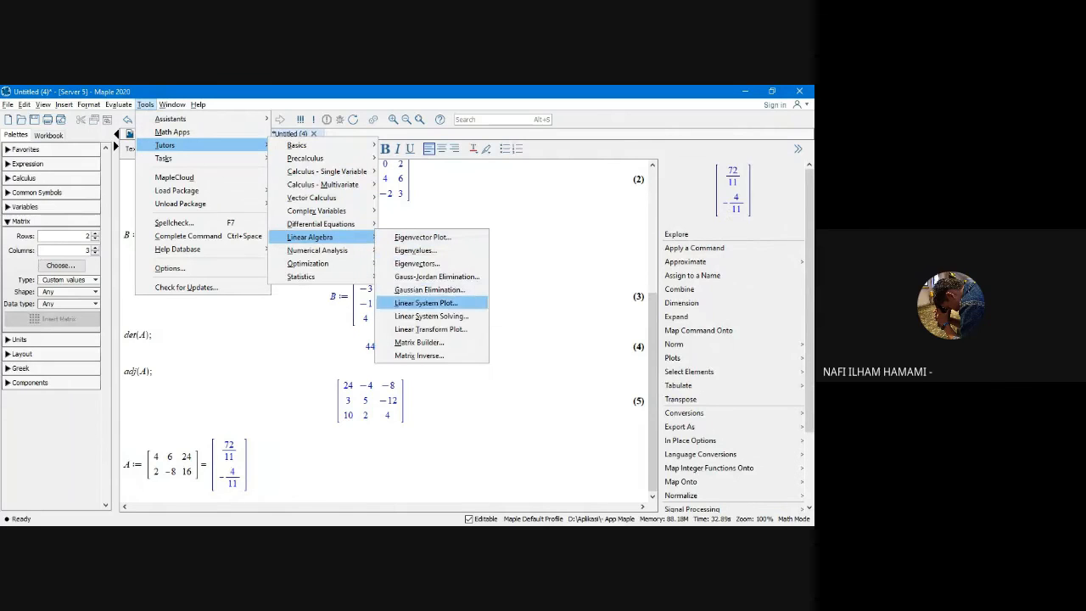
key(Up)
key(Up)
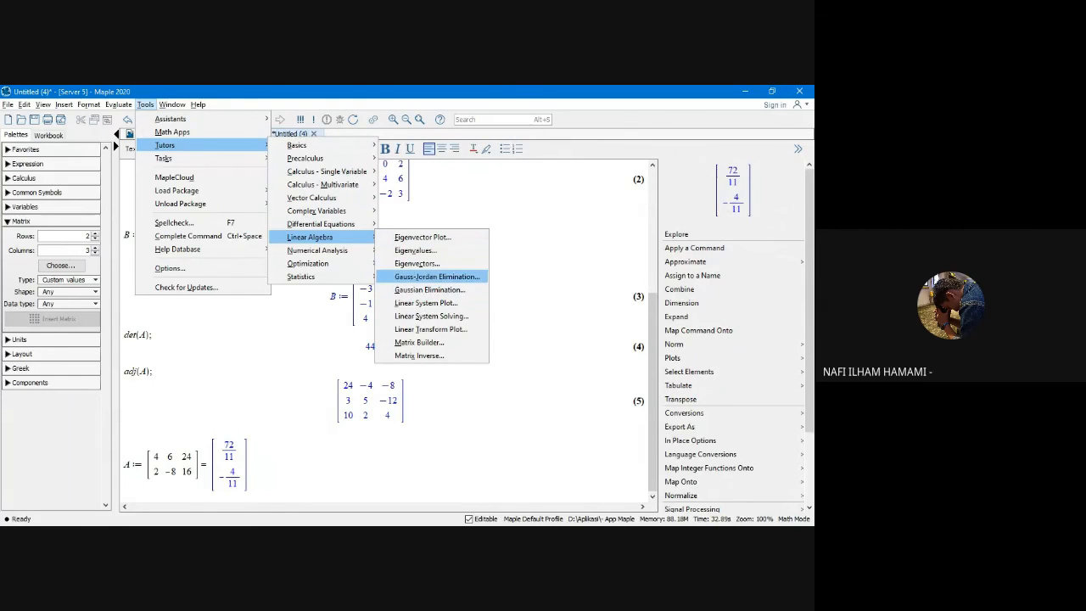
key(Return)
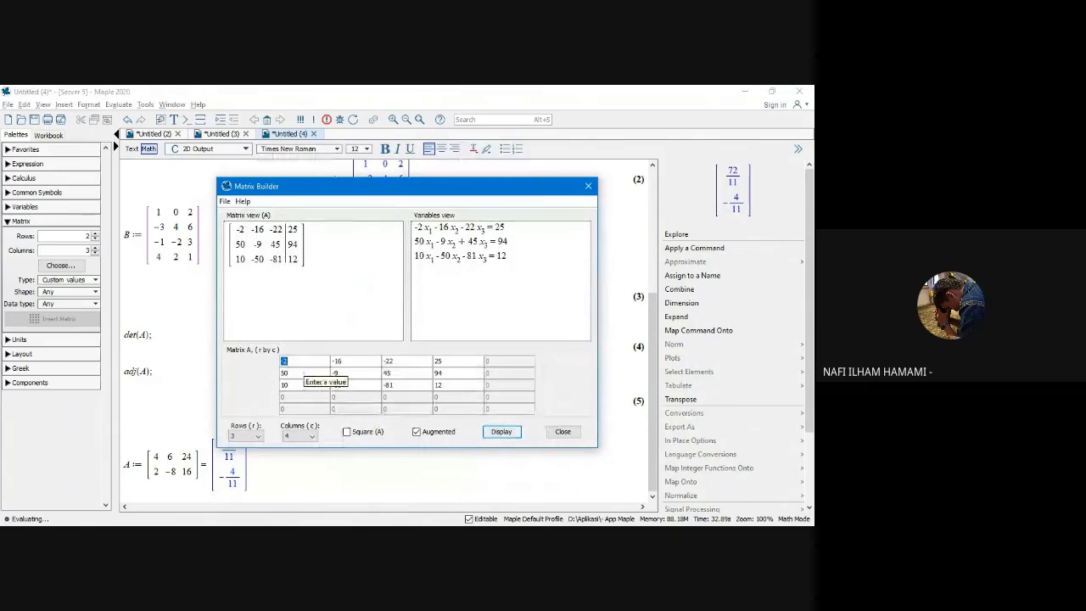
Set the tutor matrix's first entry to 4 and its size to 2 rows by 3 columns.
text(4)
key(Tab)
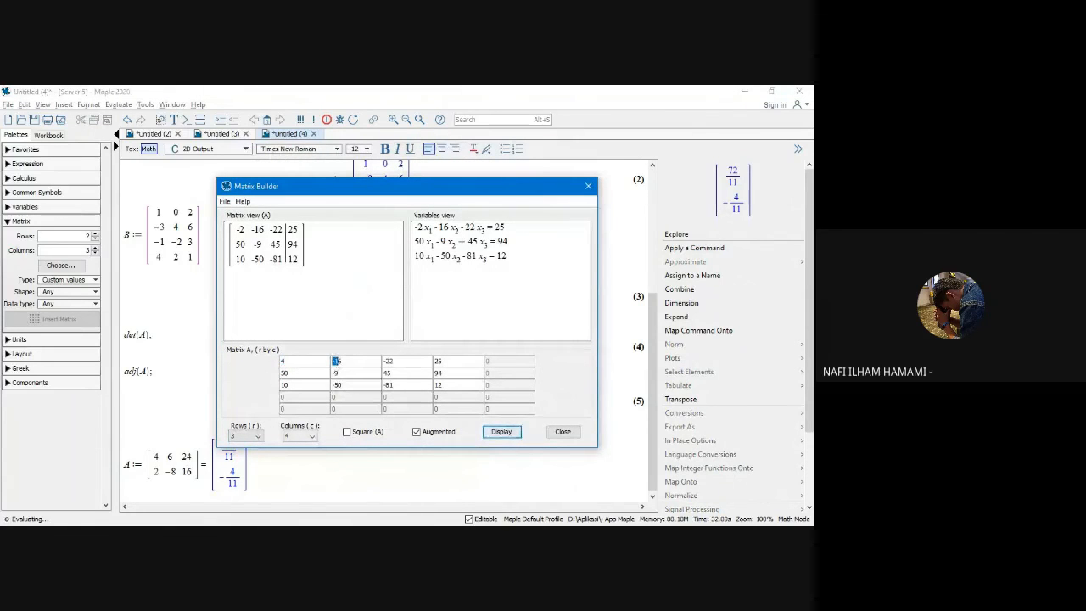
click(247, 437)
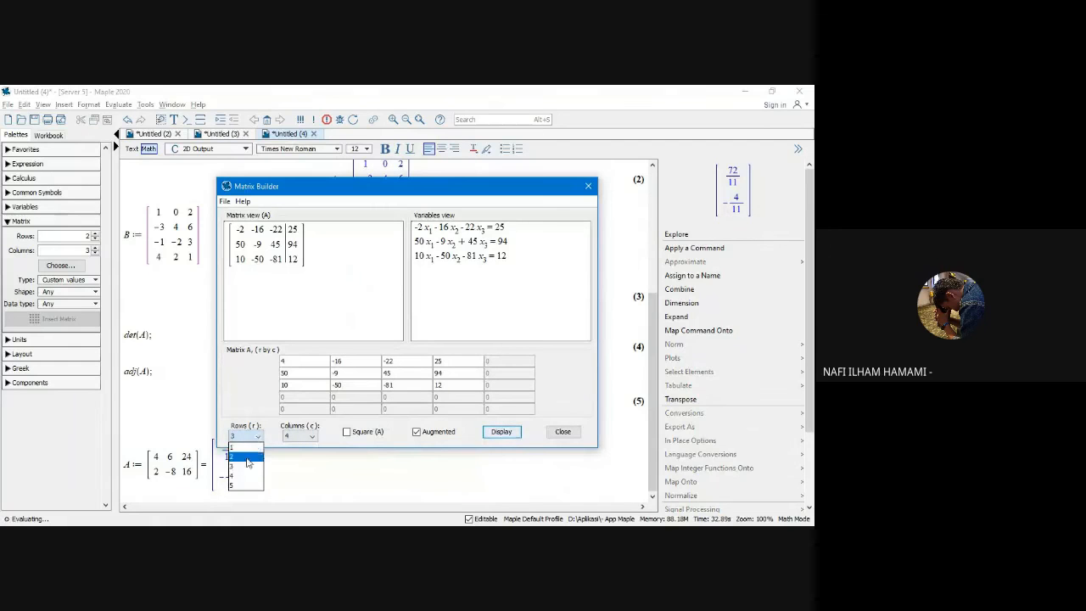
click(244, 456)
click(299, 437)
click(294, 464)
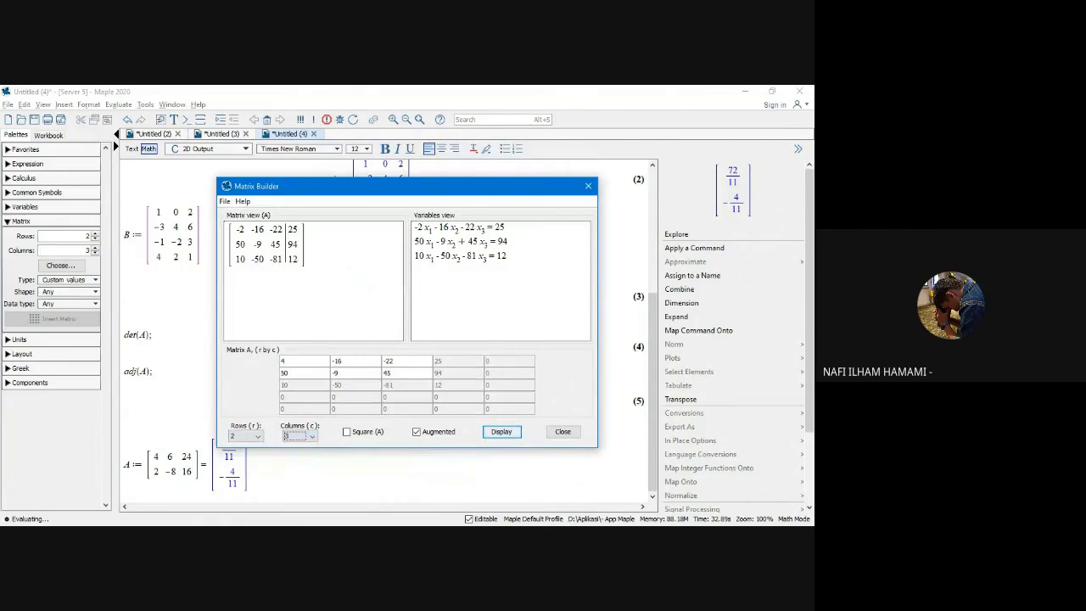
Complete the first two columns of the tutor matrix with 6 in row 1 and 2, -8 in row 2.
double_click(284, 373)
text(2)
double_click(337, 361)
text(6)
double_click(336, 373)
text(-8)
Enter 24 and 16 in the third column, display the augmented matrix and return it to the Gauss-Jordan tutor.
key(Tab)
text(24)
key(Tab)
text(16)
key(Return)
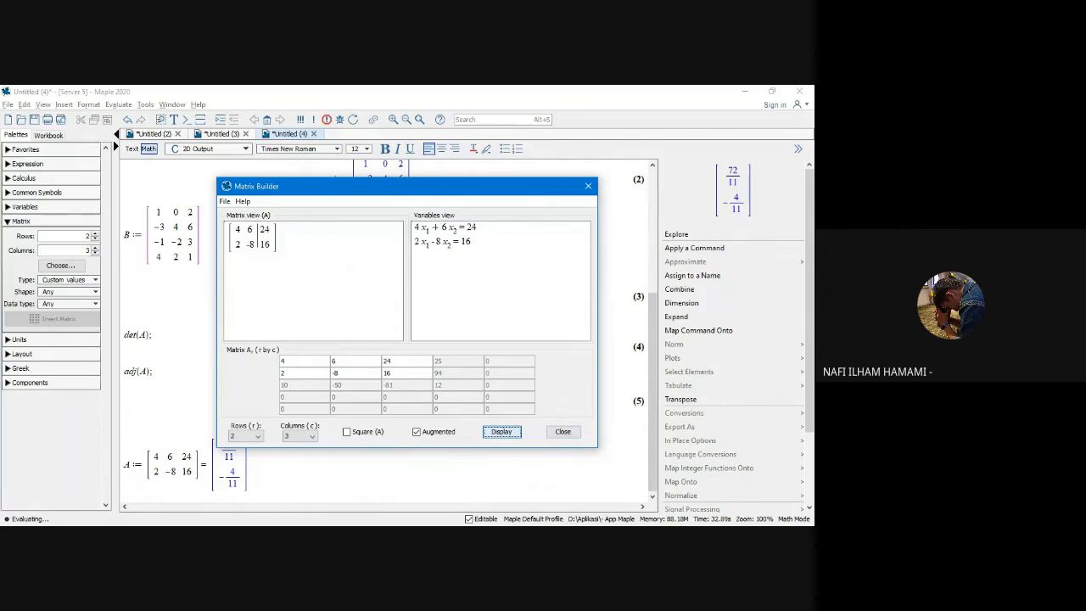
click(563, 432)
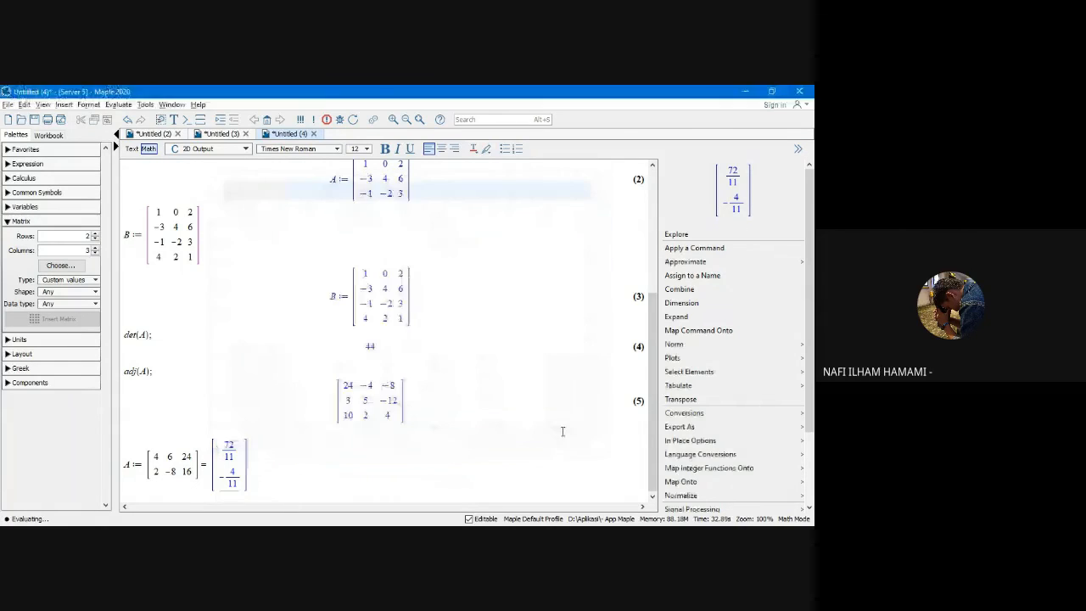
Step through the Gauss-Jordan elimination to reduced row-echelon form, then open the system solver and return the solution to the worksheet.
click(320, 463)
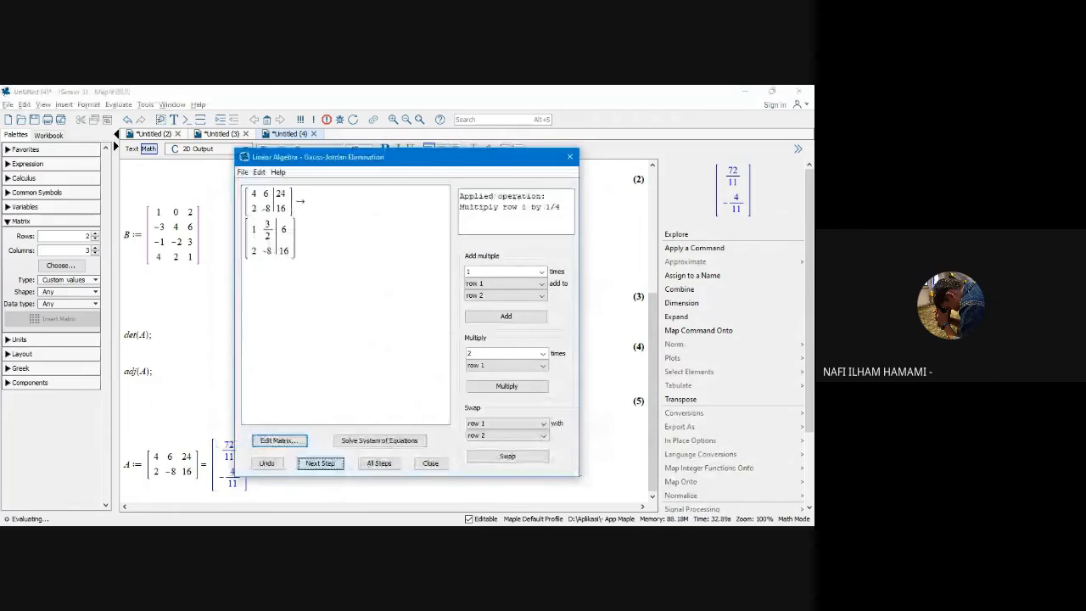
click(319, 464)
click(320, 463)
click(320, 464)
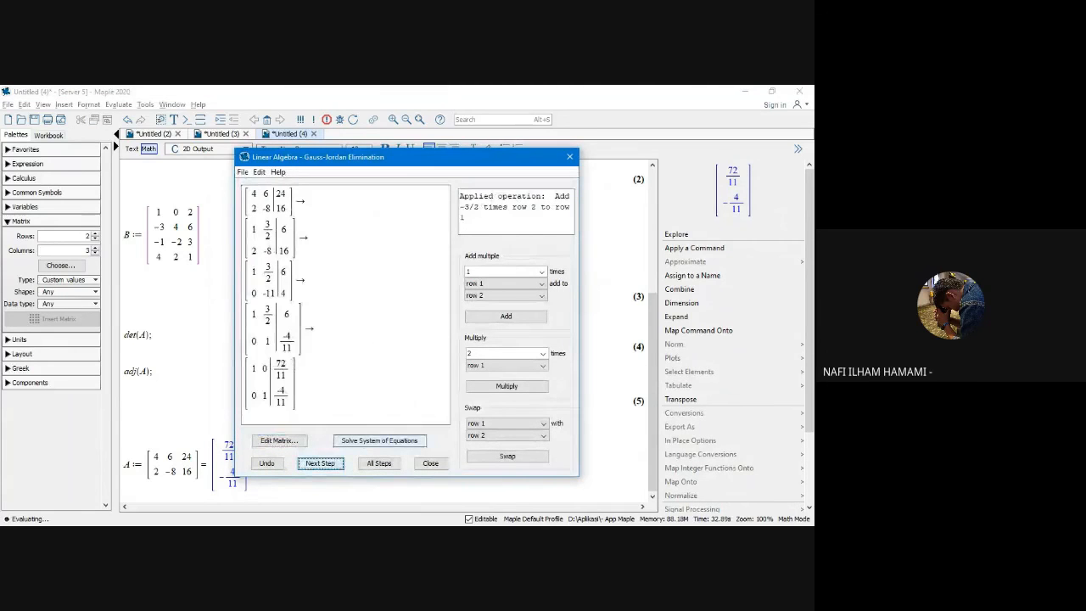
click(380, 441)
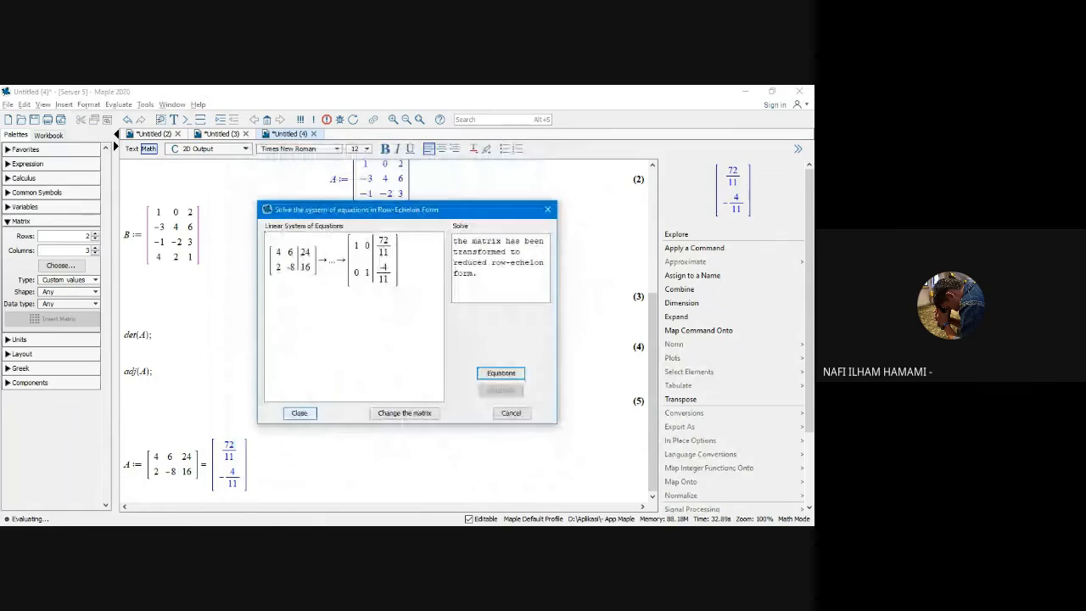
click(301, 413)
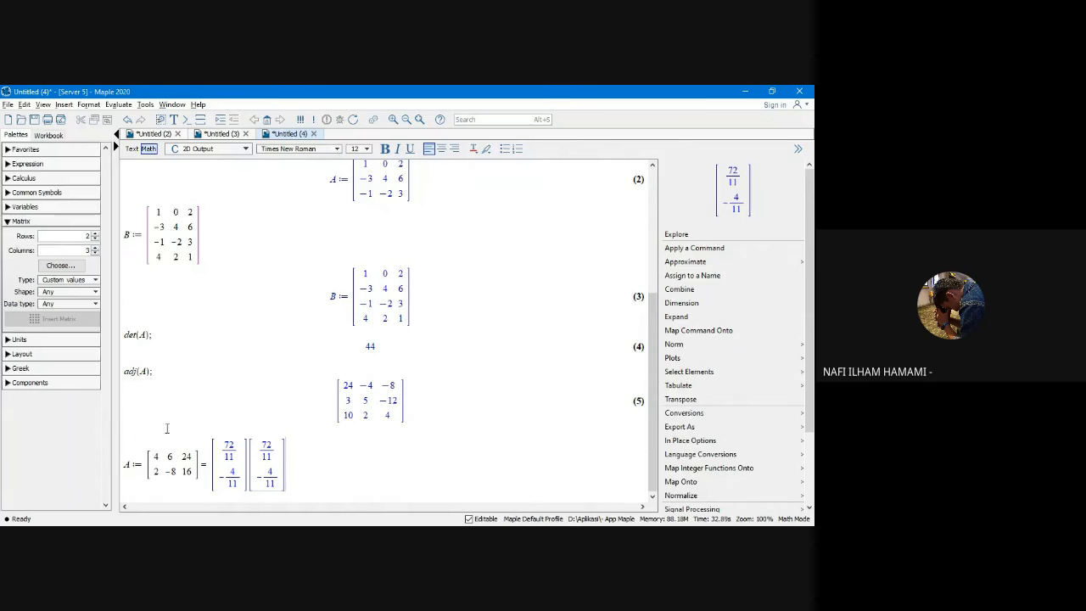
Start an assignment to B (B :=) on a new line below the adj(A) result.
click(454, 412)
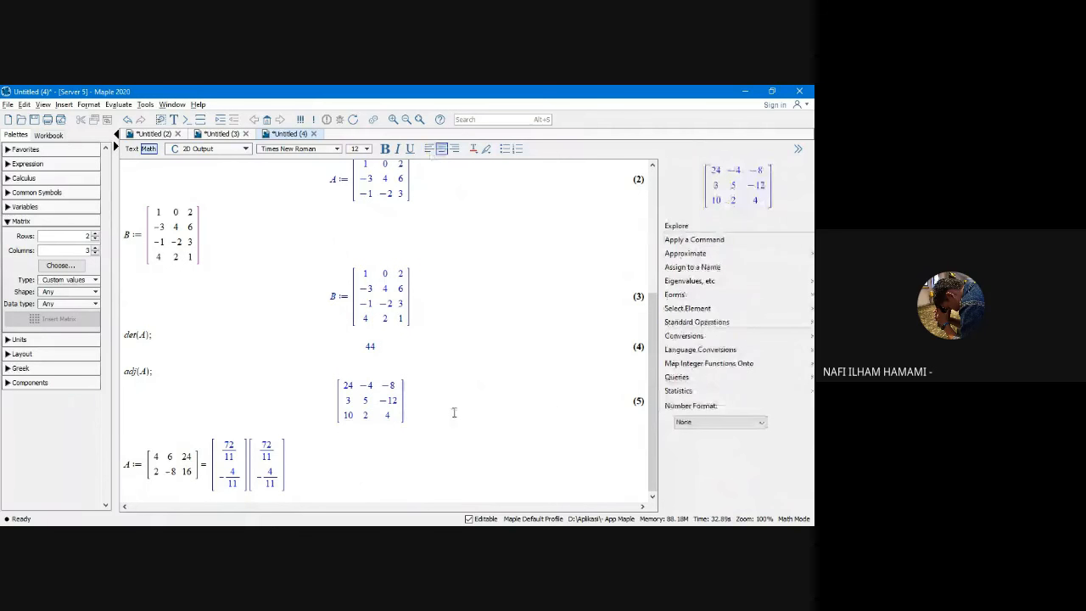
key(Return)
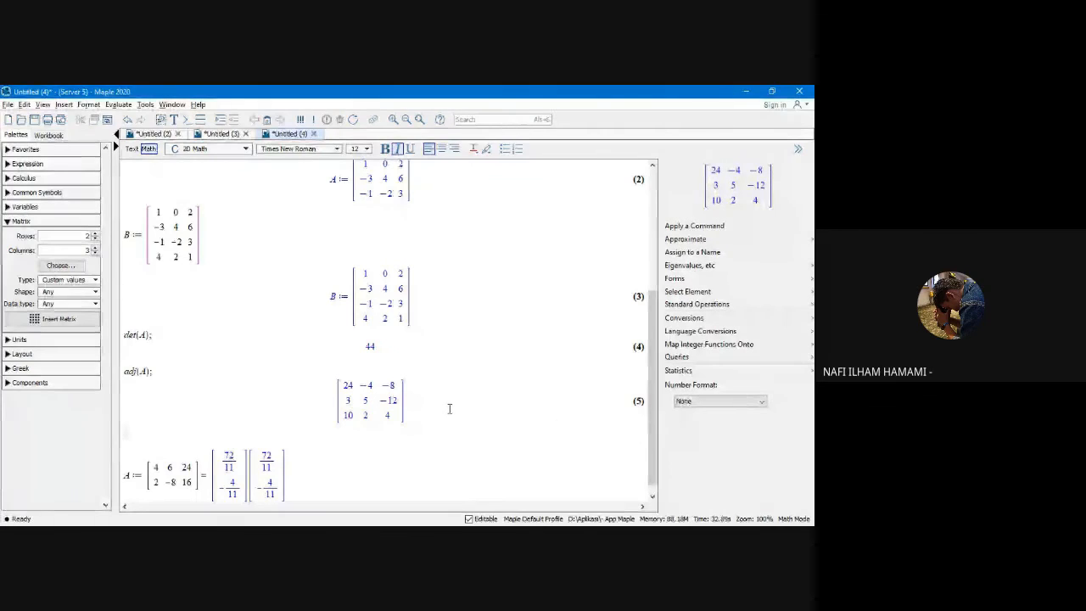
text(B )
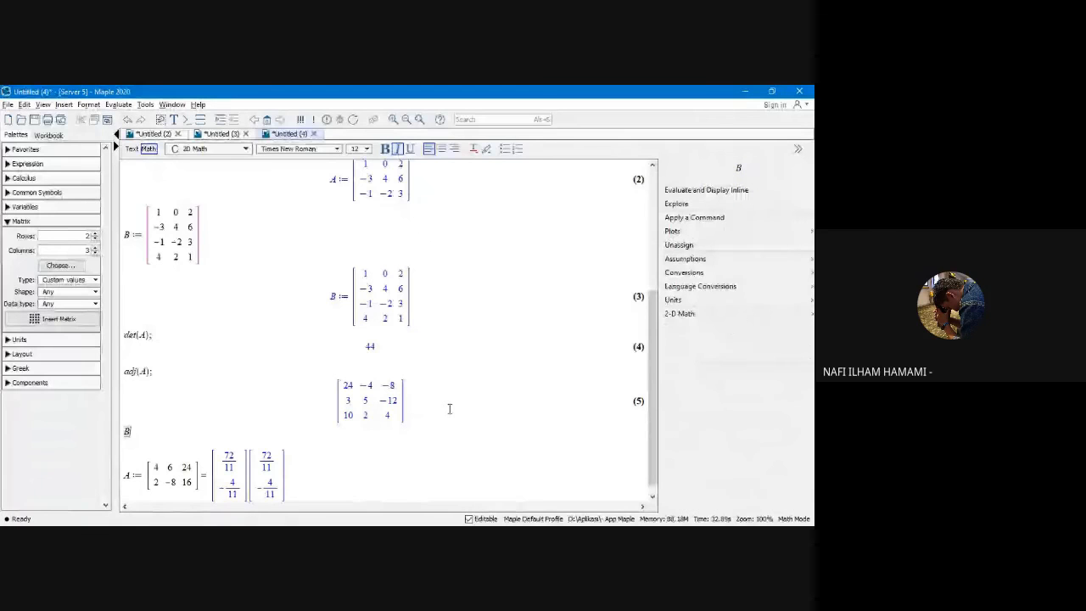
text(:)
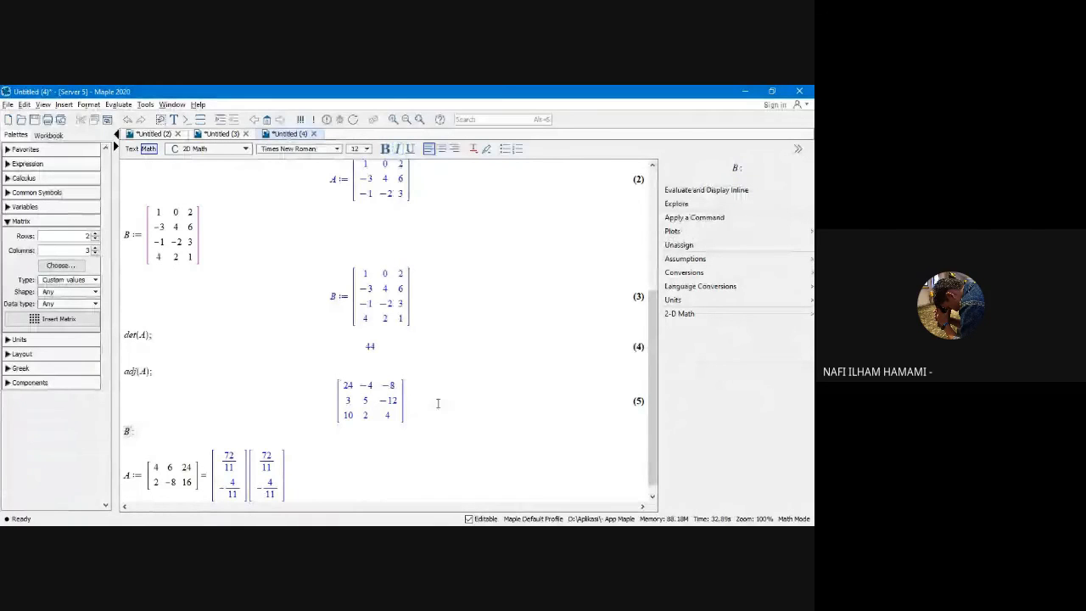
text(= )
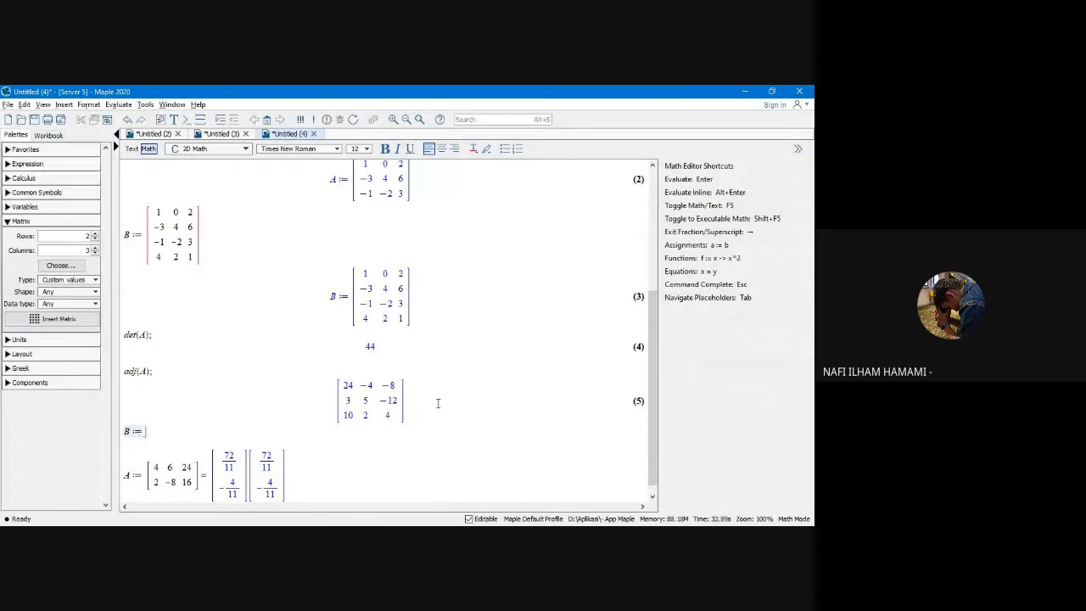
text(2)
key(BackSpace)
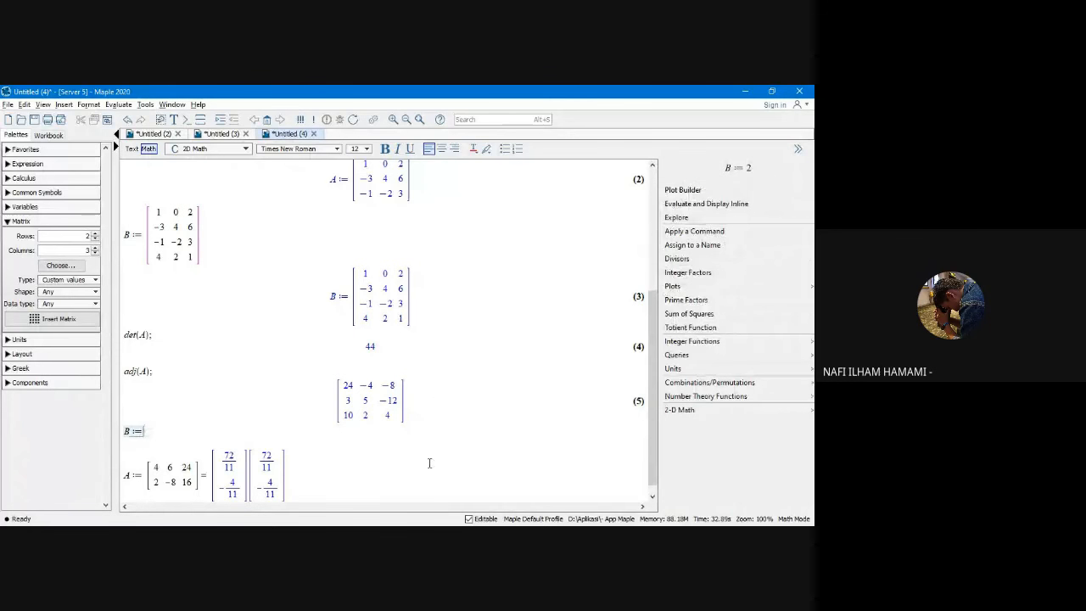
Insert a matrix template with 3 rows and 4 columns into the B assignment.
click(95, 233)
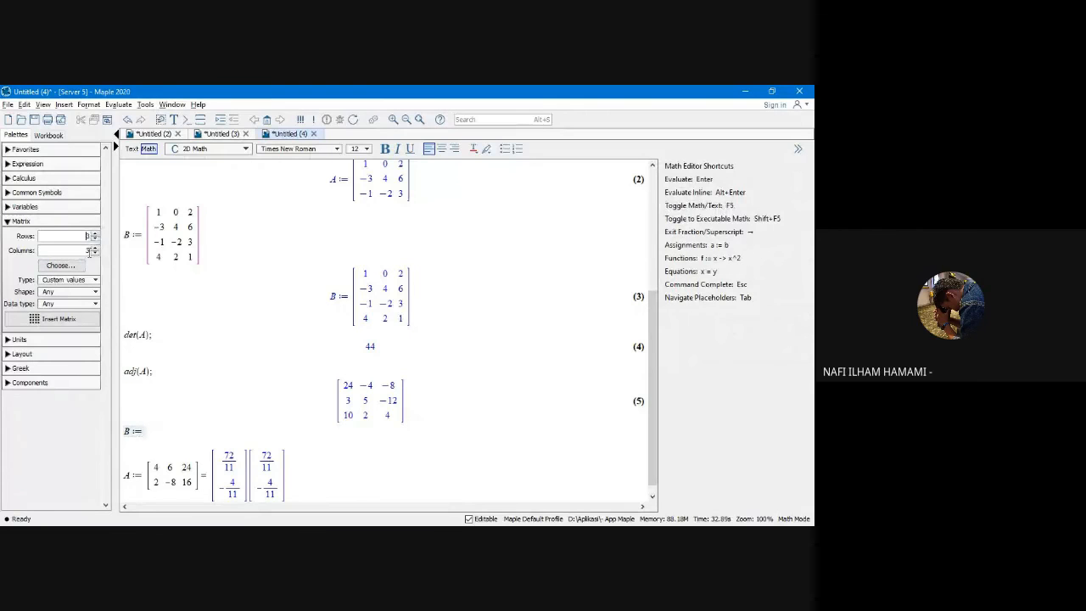
click(95, 249)
click(57, 320)
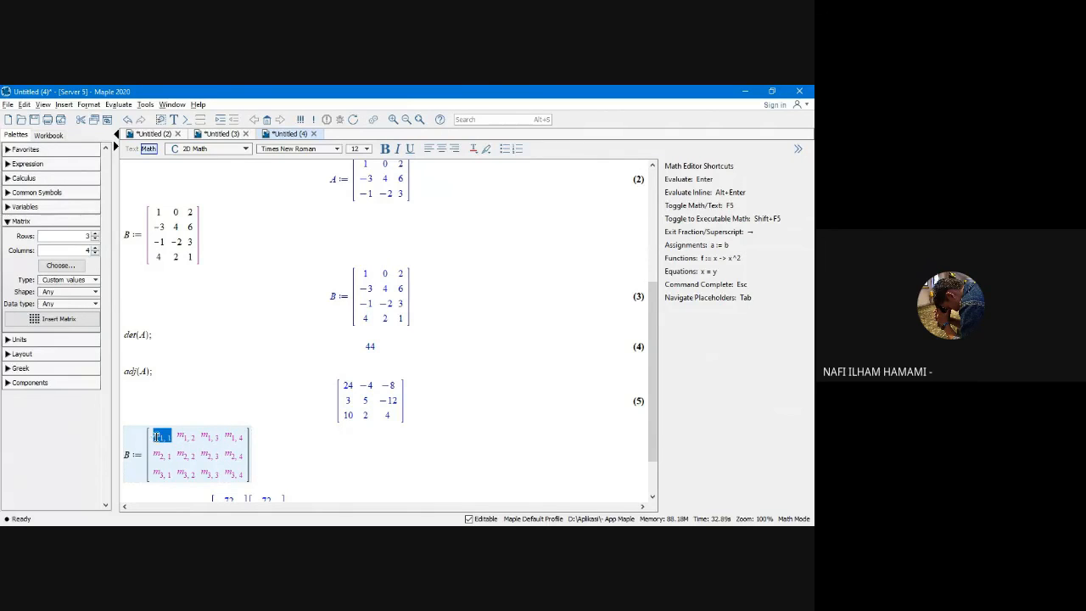
Fill the first row of the new matrix B with 2, 3, -1 and 6.
text(2)
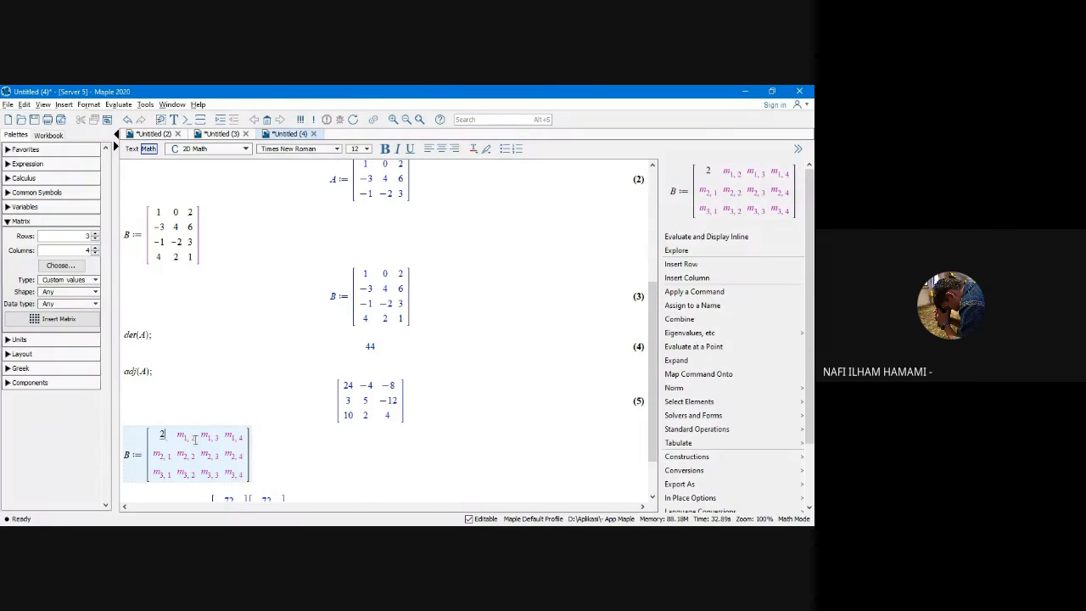
key(Tab)
text(3)
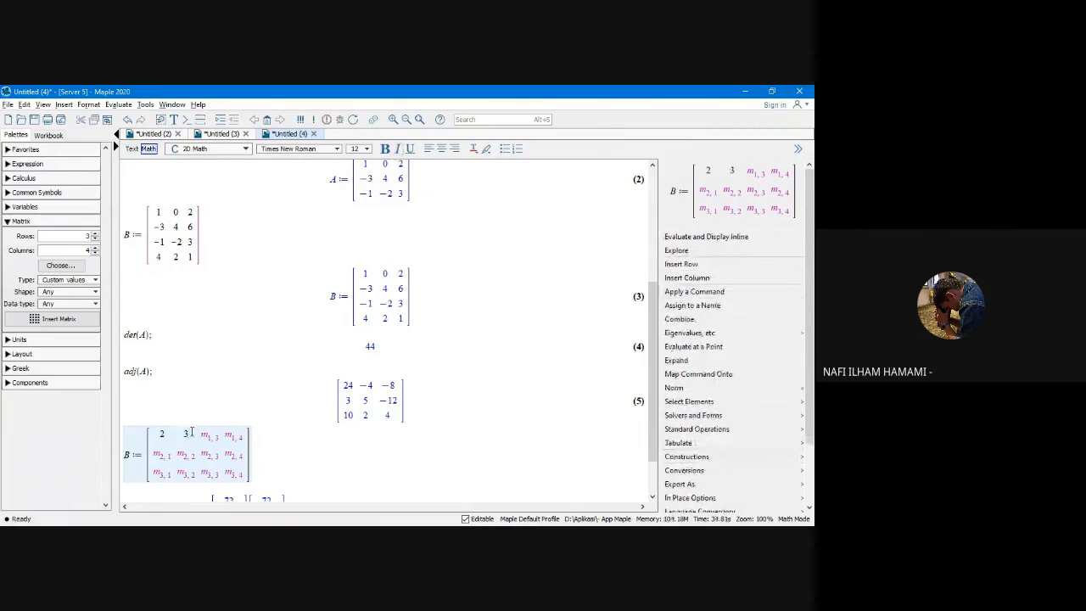
key(Tab)
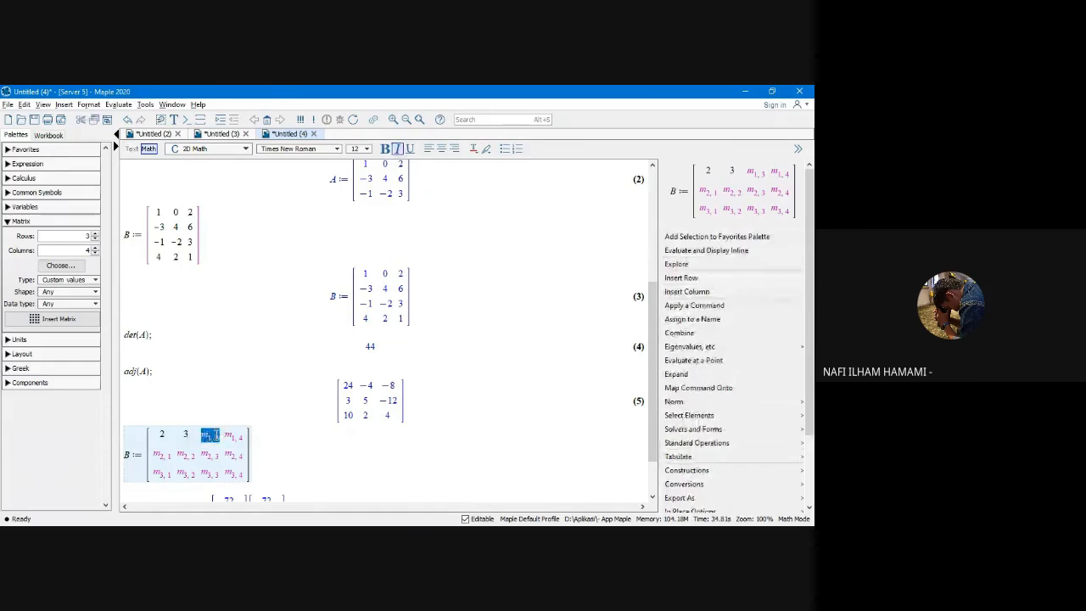
text(-1)
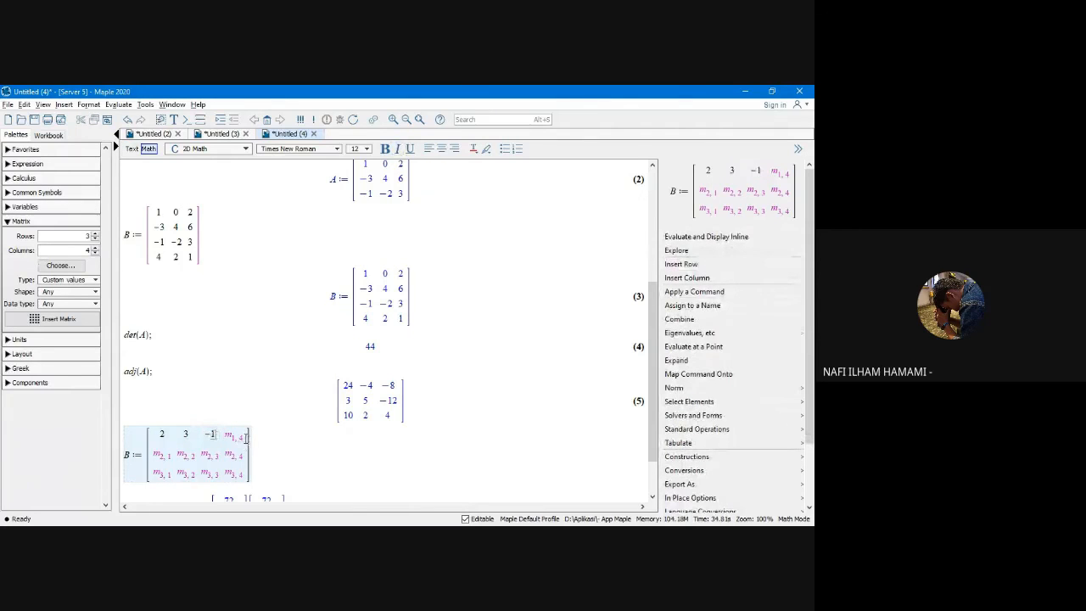
click(234, 436)
text(6)
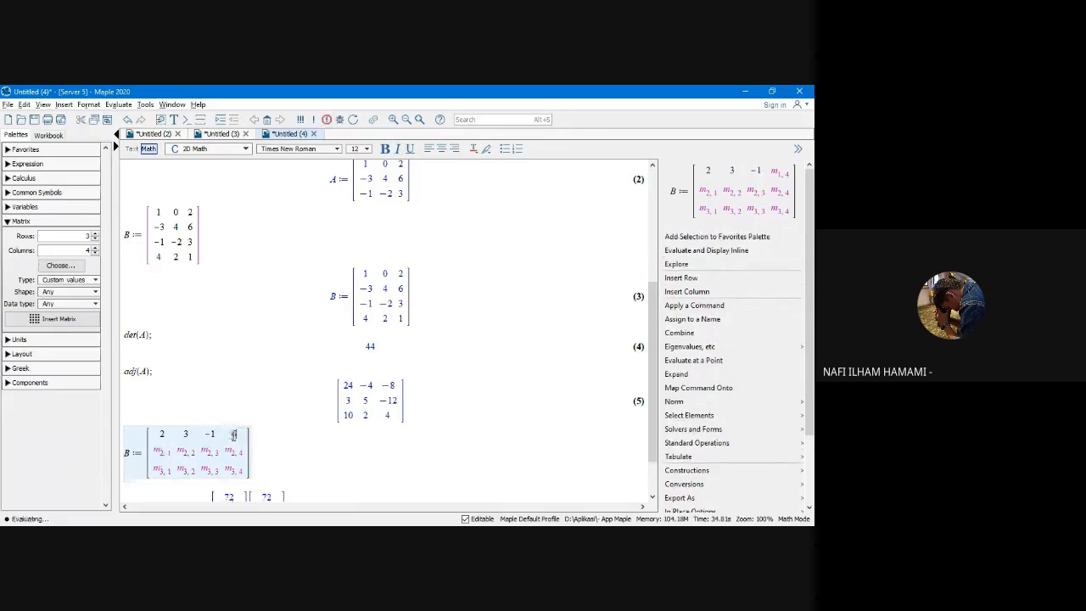
Fill the second row of matrix B with 1, 2, -4 and 8.
click(158, 453)
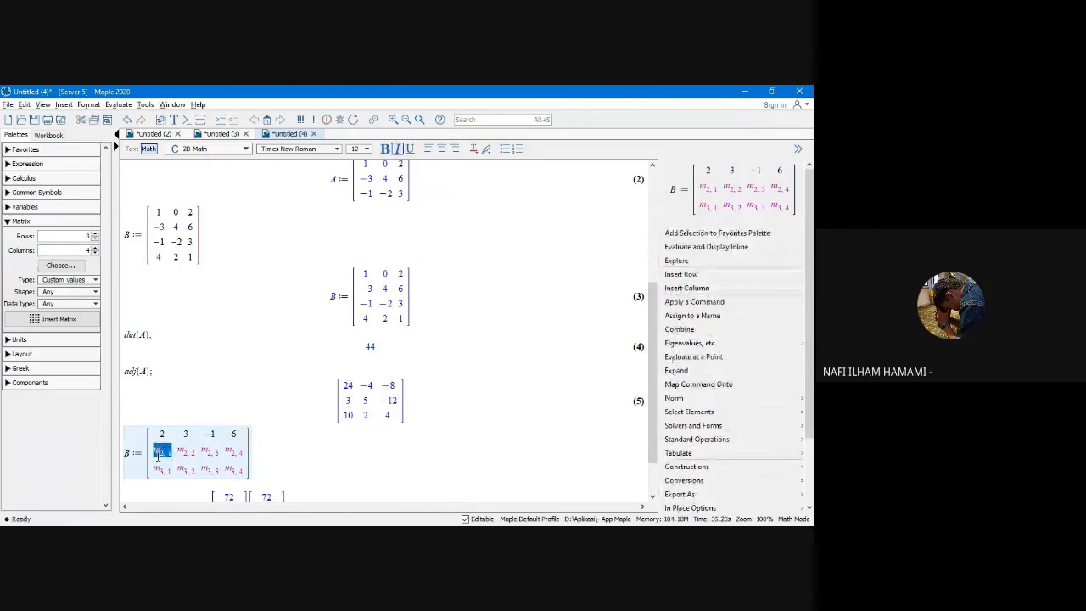
text(1)
click(186, 452)
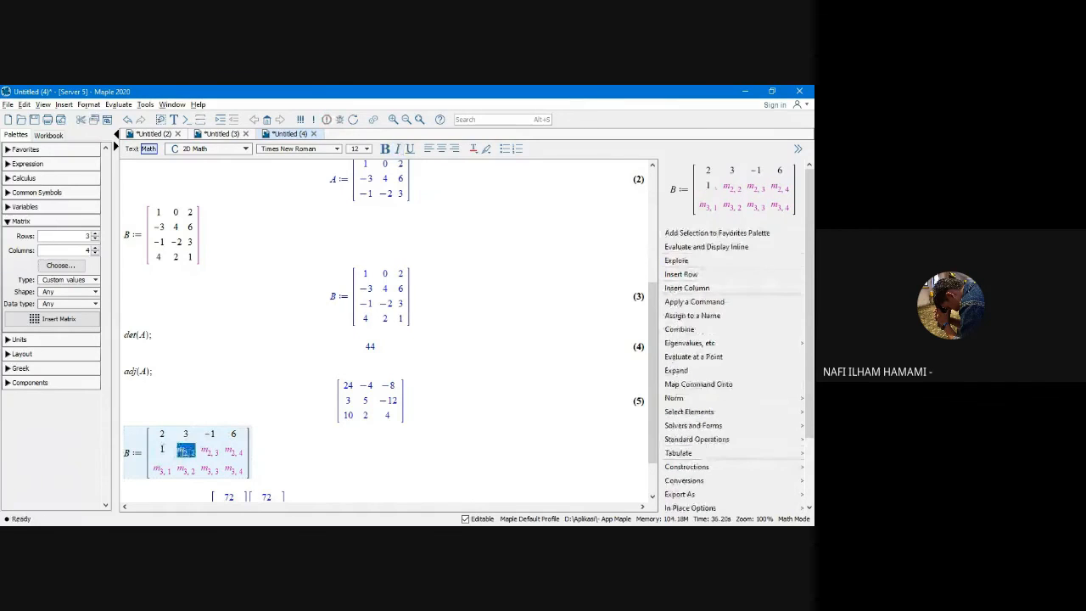
text(2)
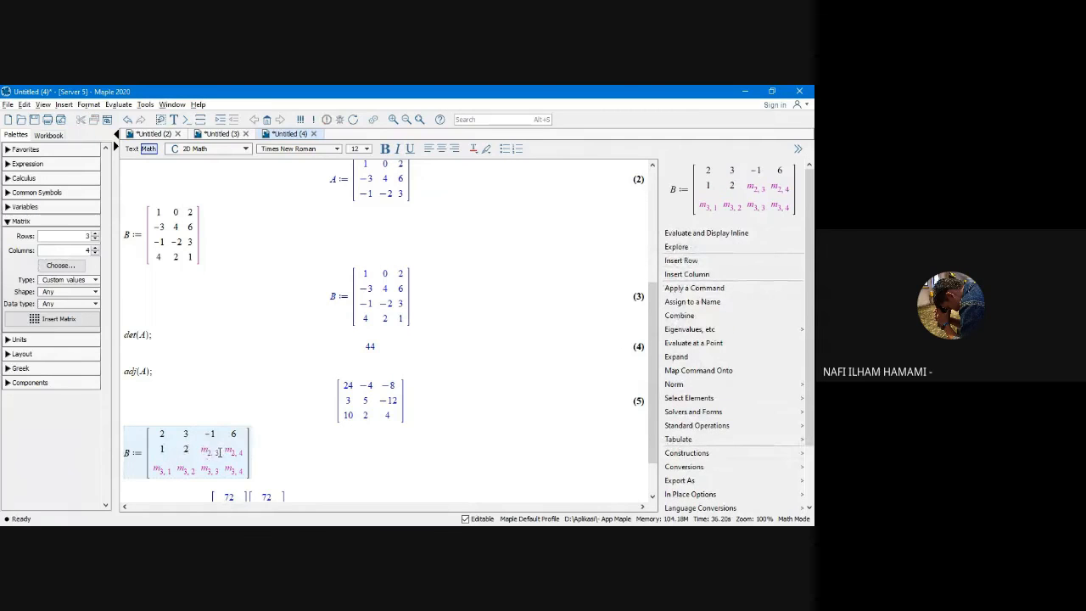
click(205, 451)
text(-4)
click(234, 451)
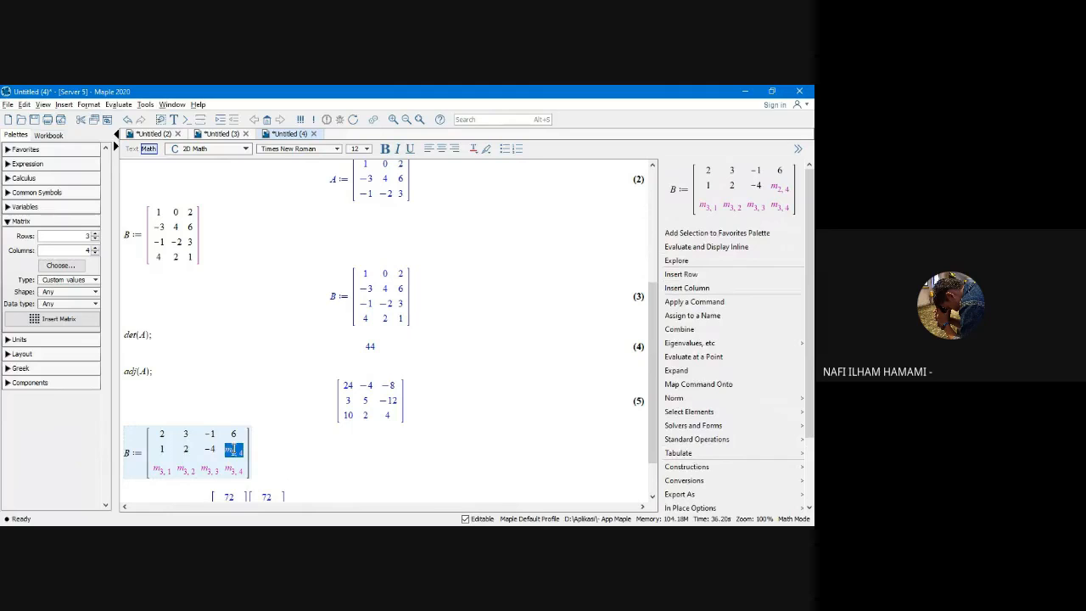
text(8)
click(159, 466)
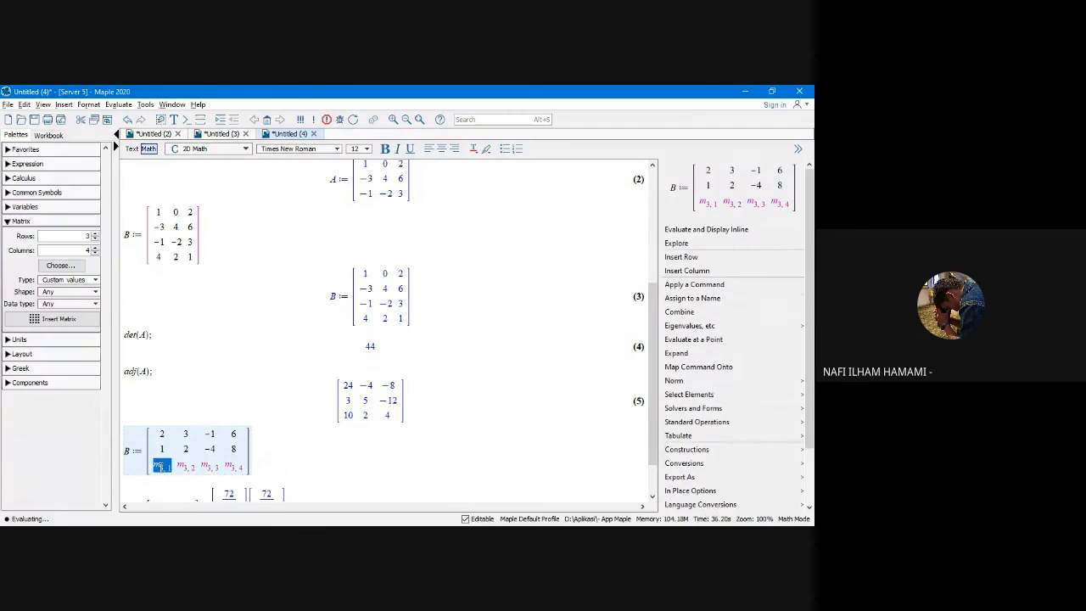
Fill the third row of matrix B with 1, 1, 4 and 4, and add an equals sign after the matrix.
text(1)
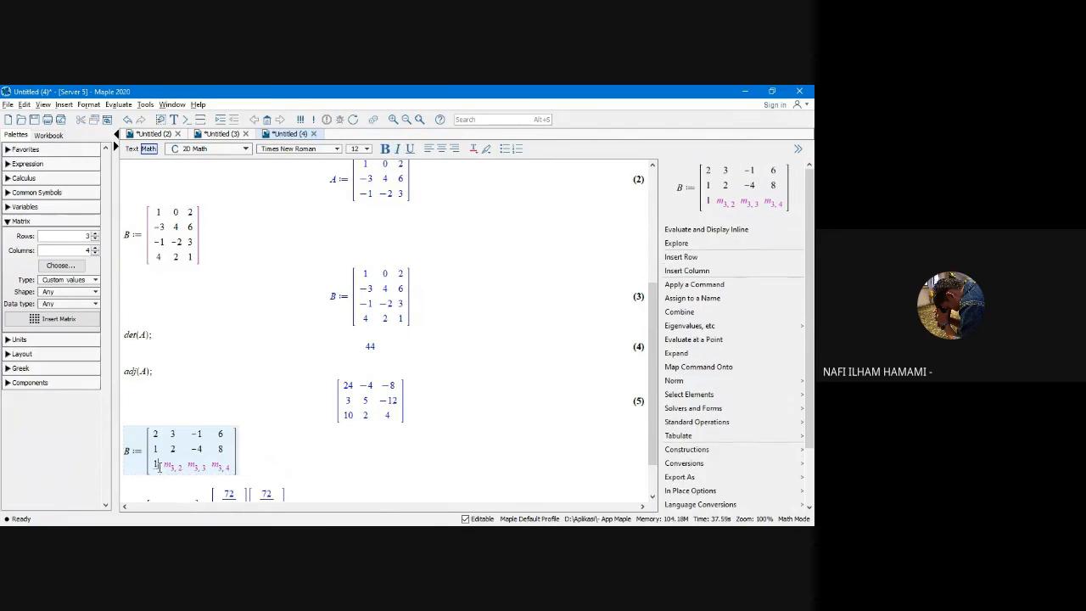
click(173, 466)
text(1)
click(189, 467)
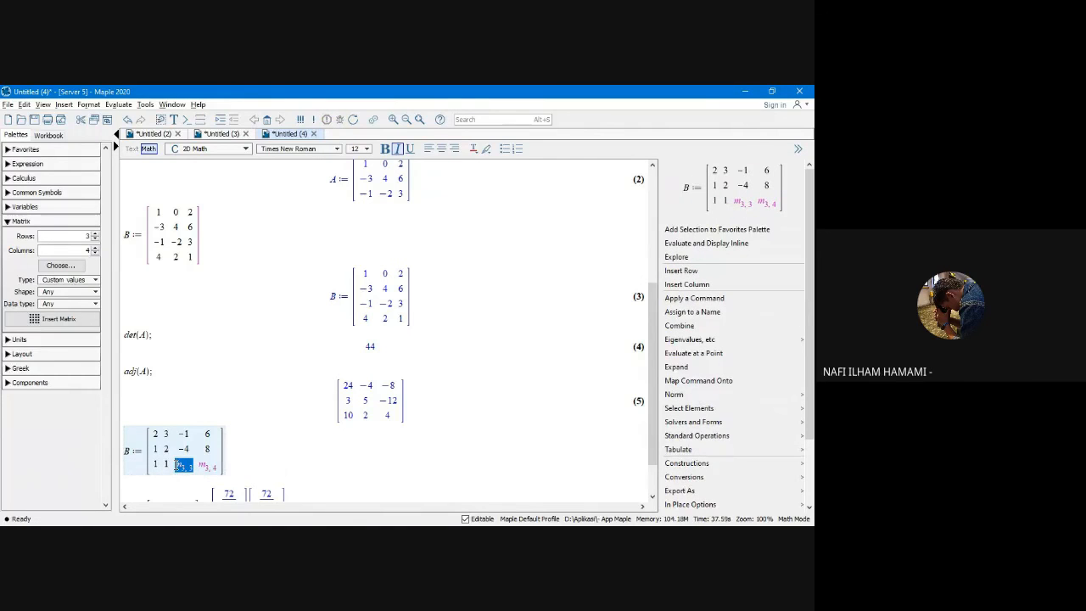
text(4)
click(196, 465)
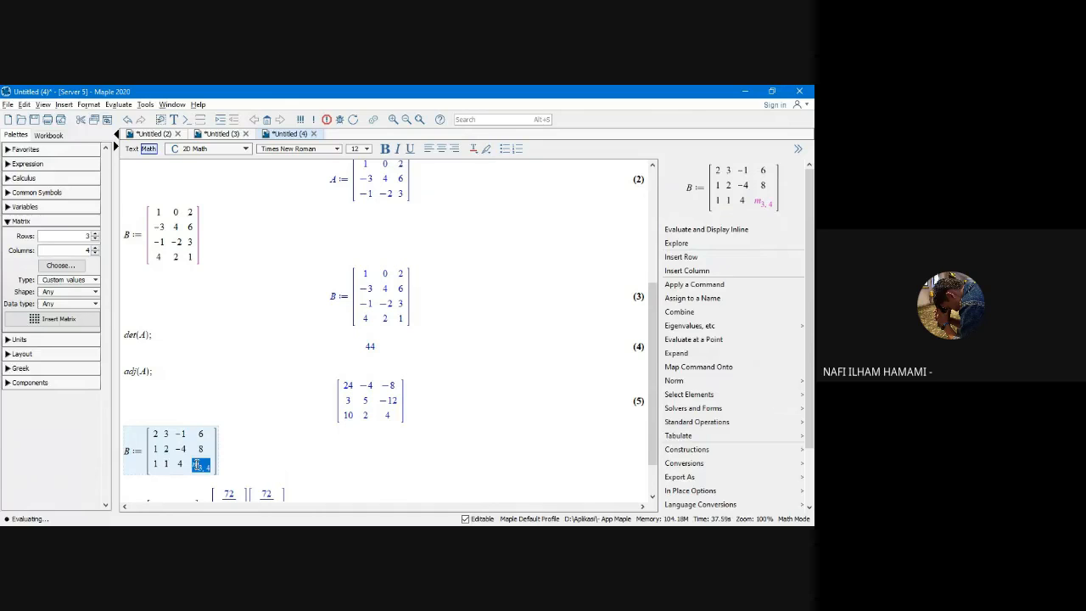
text(4)
click(210, 452)
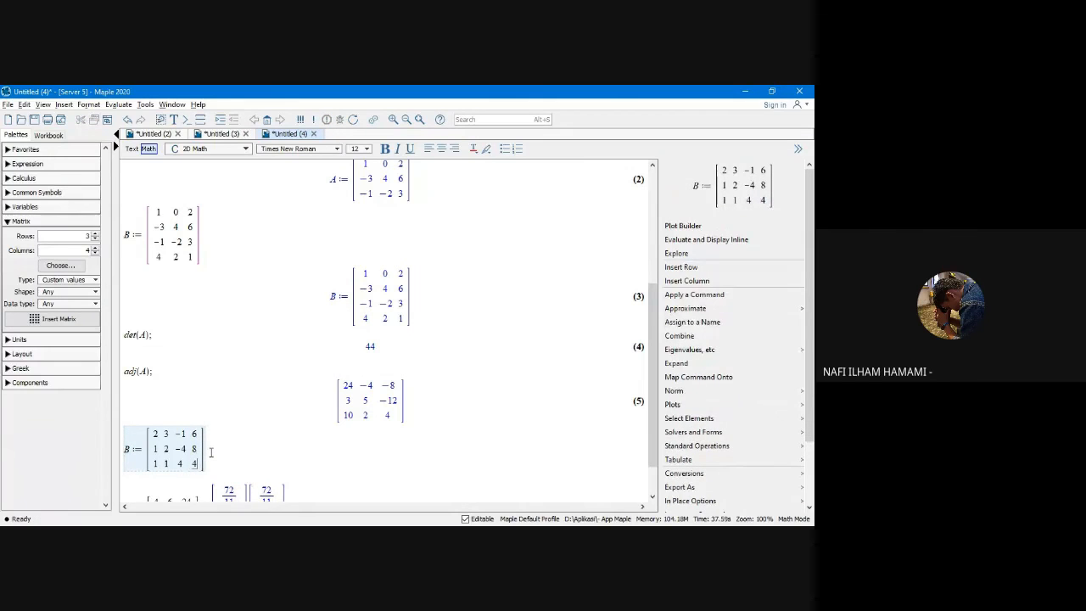
text(=)
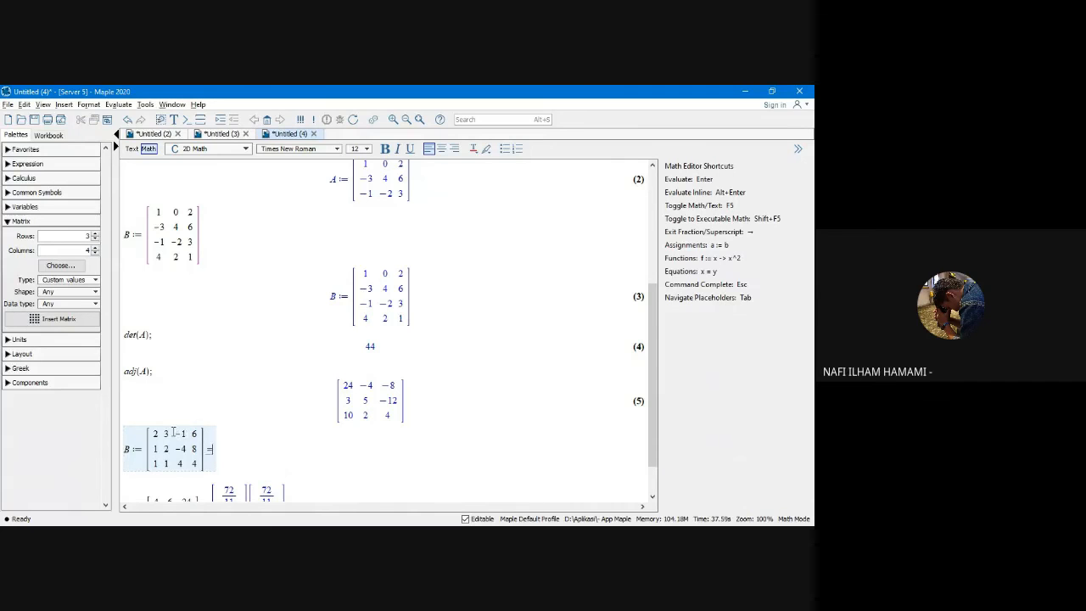
Open the linear algebra Gaussian Elimination tutor and start editing its matrix.
click(146, 105)
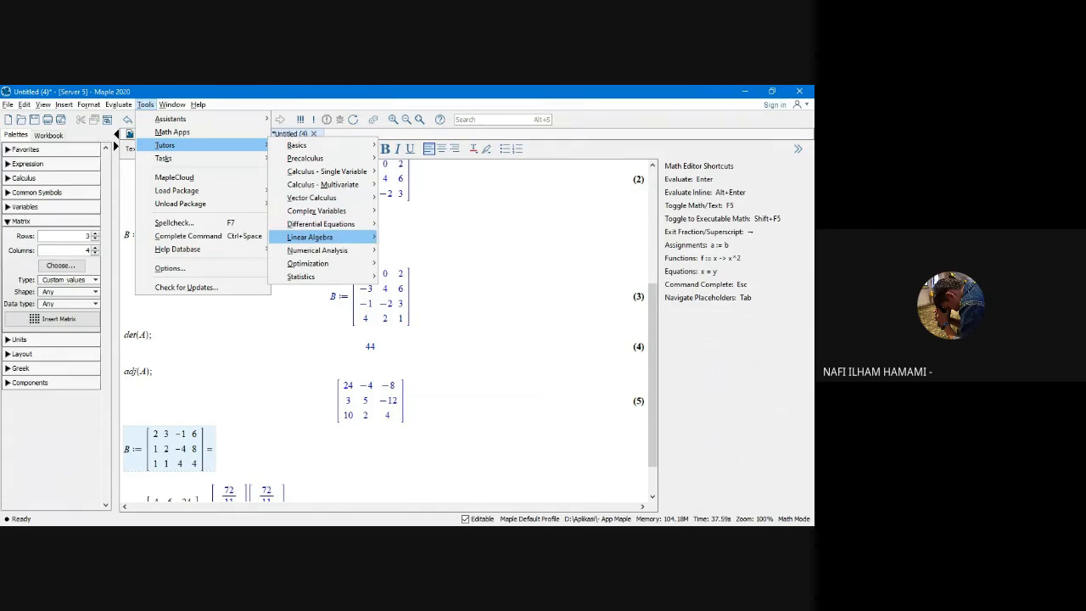
mouse_move(310, 237)
click(428, 289)
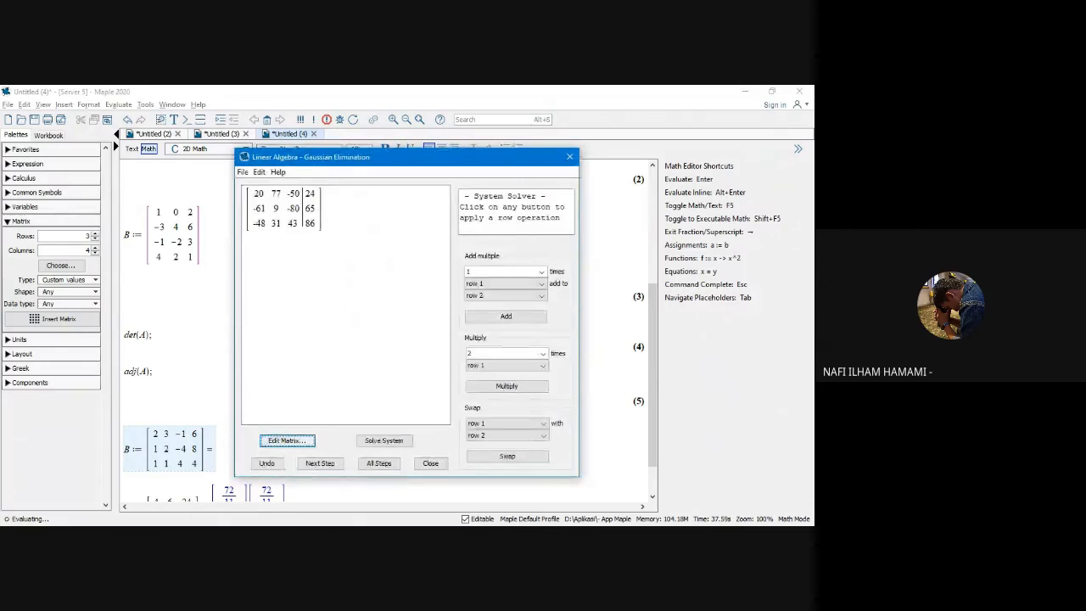
click(293, 440)
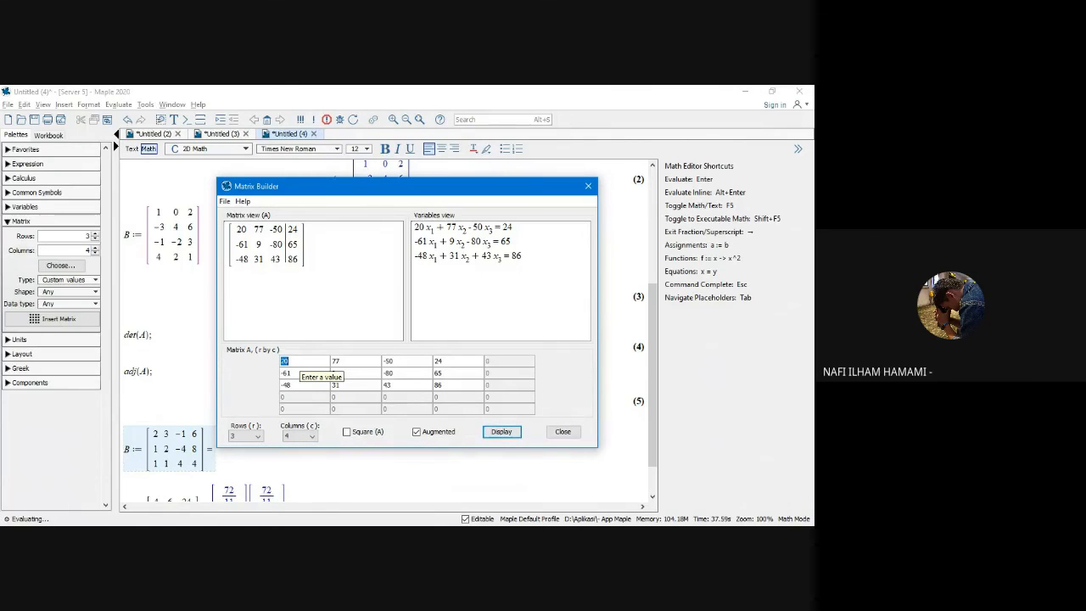
Fill the Gaussian Elimination tutor matrix's first column with 2, 1, 1 and its second column with 3, 2, 1.
text(2)
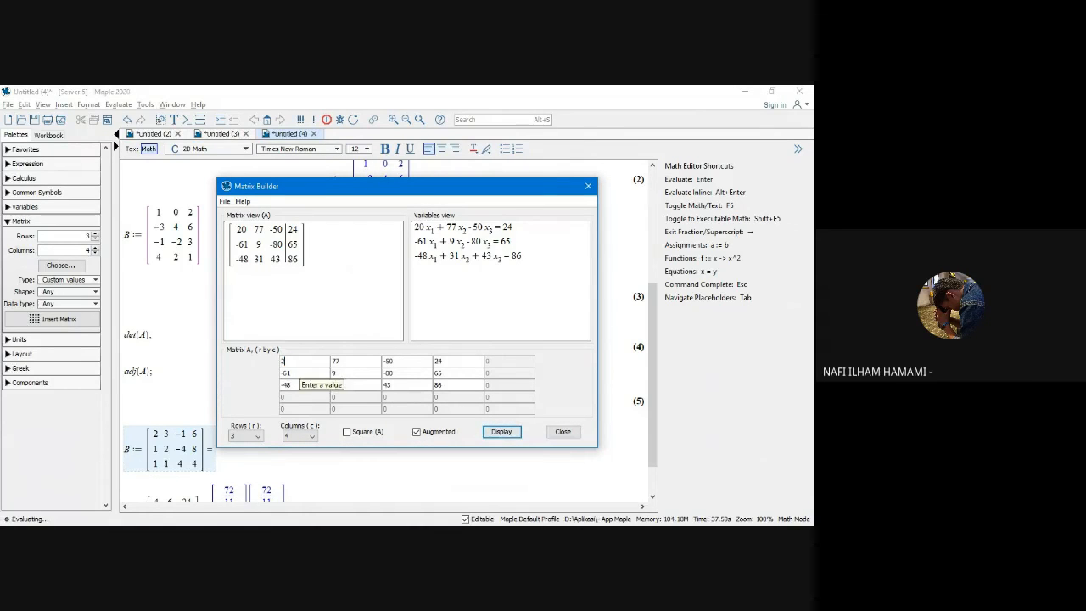
key(Return)
text(1)
key(Return)
text(1)
key(Tab)
text(32)
key(Return)
text(1)
Fill the third column of the Gaussian Elimination tutor matrix with -1, -4 and 4.
key(Tab)
text(-)
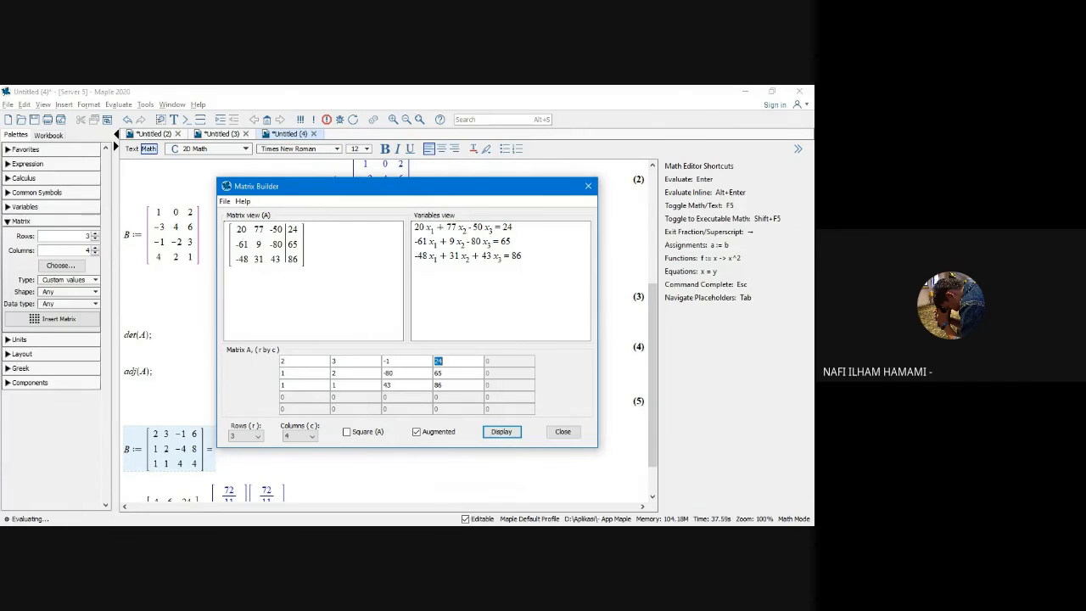
key(shift+Tab)
key(shift+Tab)
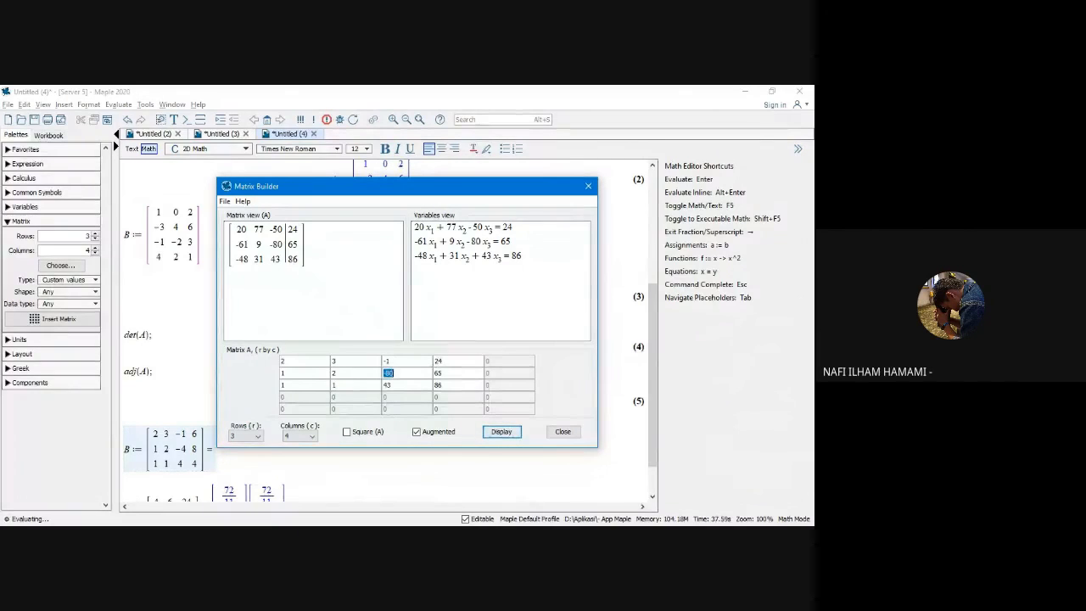
text(-)
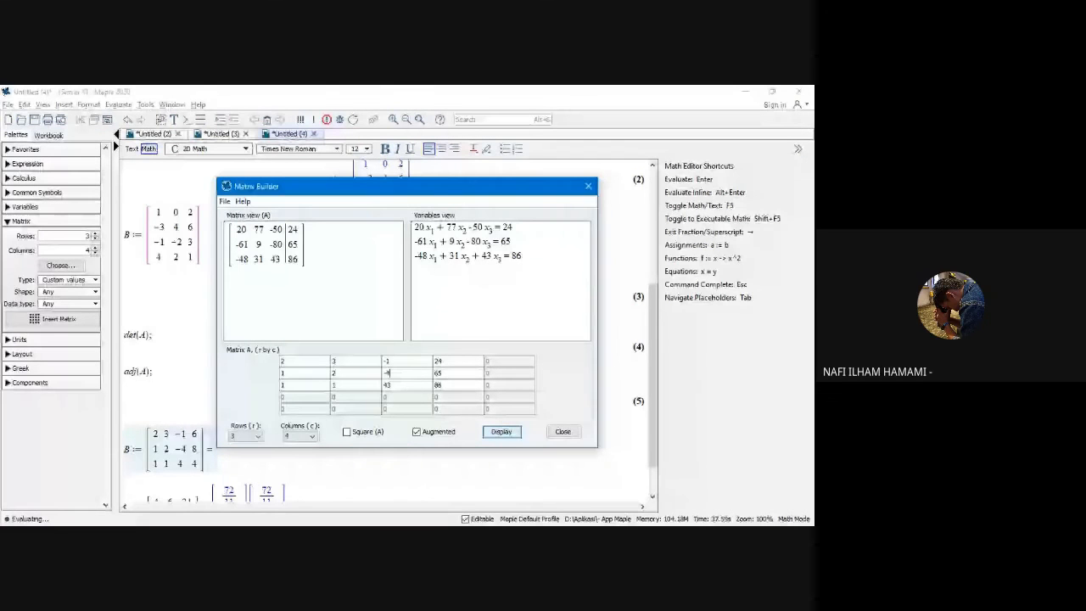
text(4)
key(Tab)
text(4)
Fill the augmented column with 6, 8 and 4, display the system, and return to the Gaussian Elimination tutor.
key(Tab)
text(6)
key(Tab)
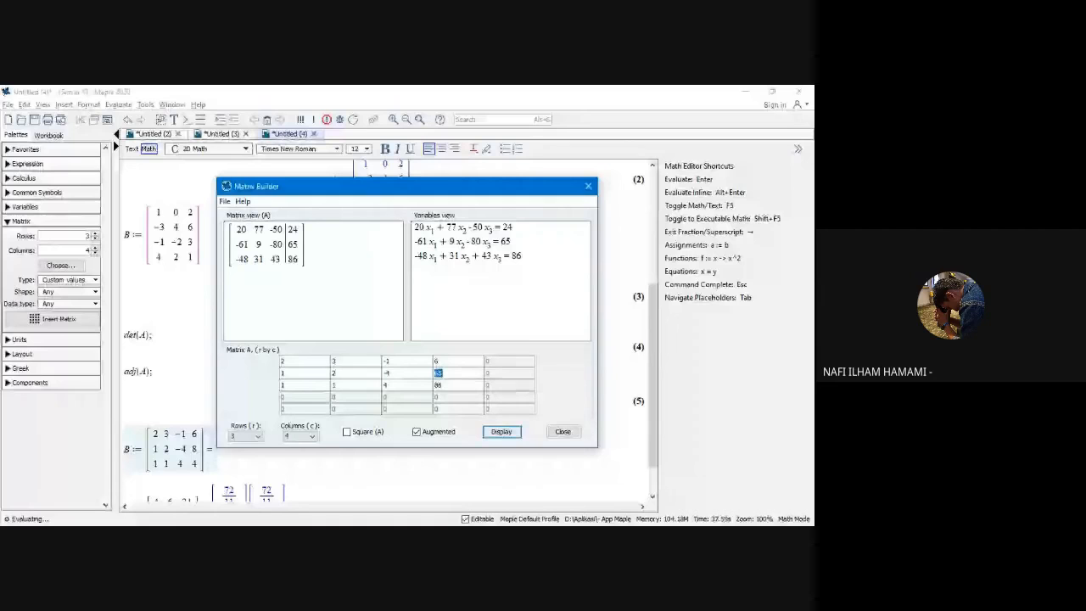
text(8)
key(Tab)
text(4)
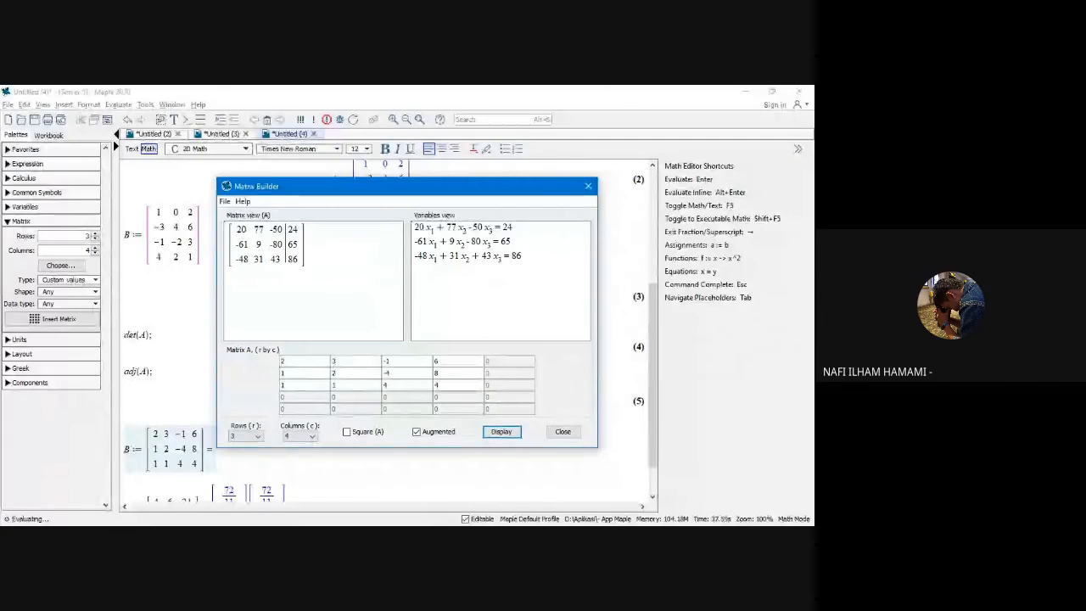
key(Return)
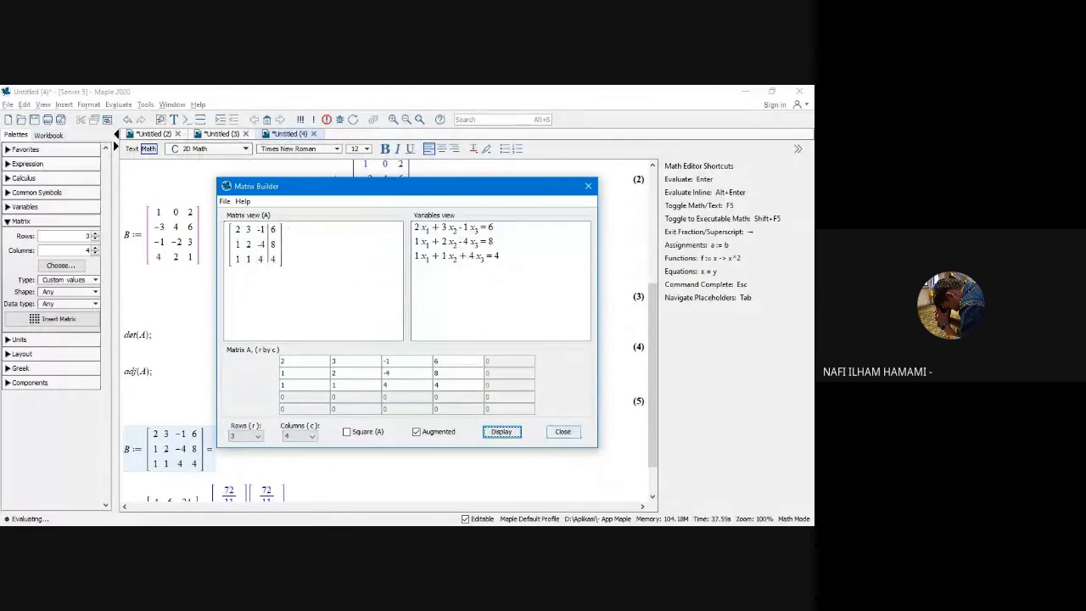
click(563, 432)
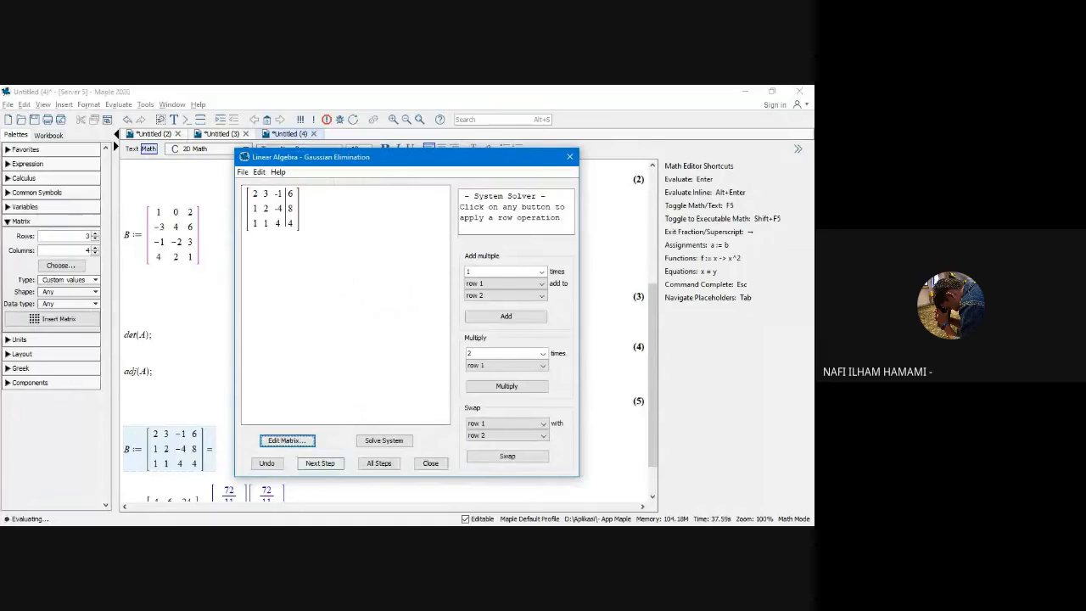
Reduce the matrix to row-echelon form one row operation at a time, and return the system's solution to the worksheet.
click(320, 463)
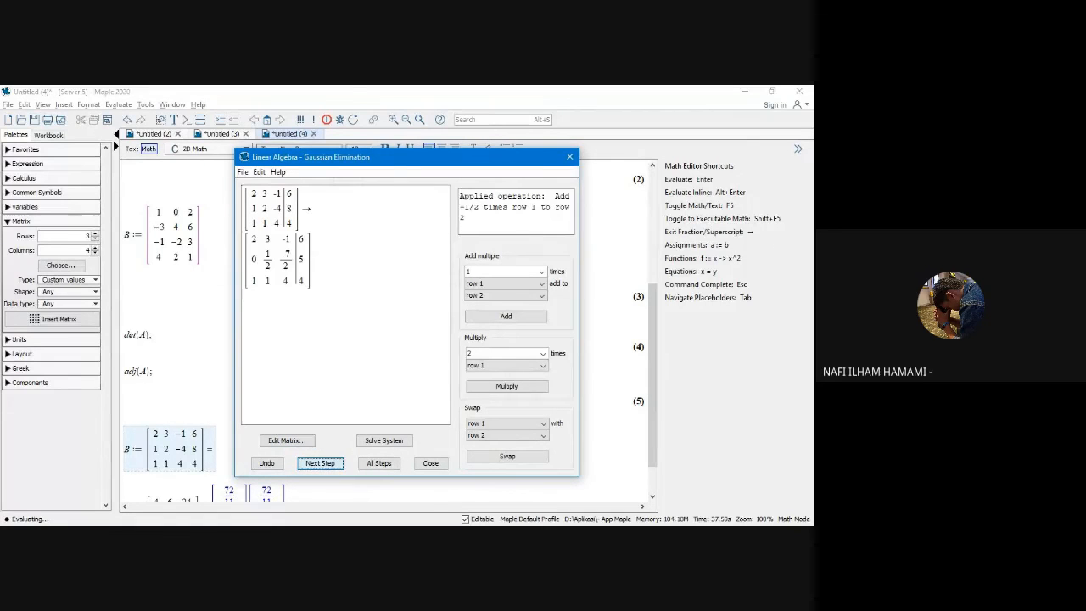
click(320, 464)
click(320, 463)
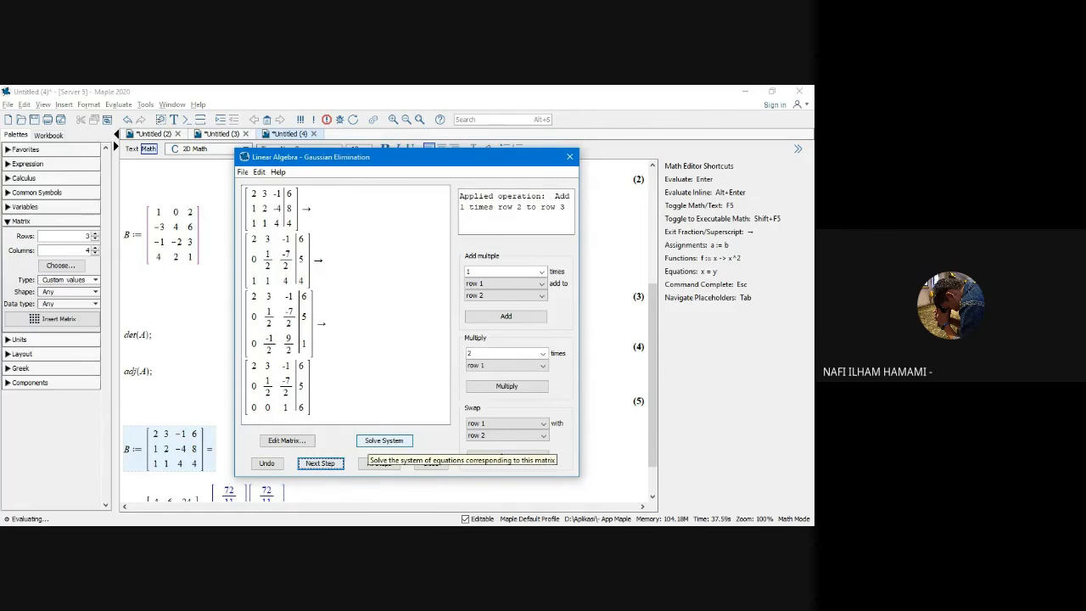
click(384, 441)
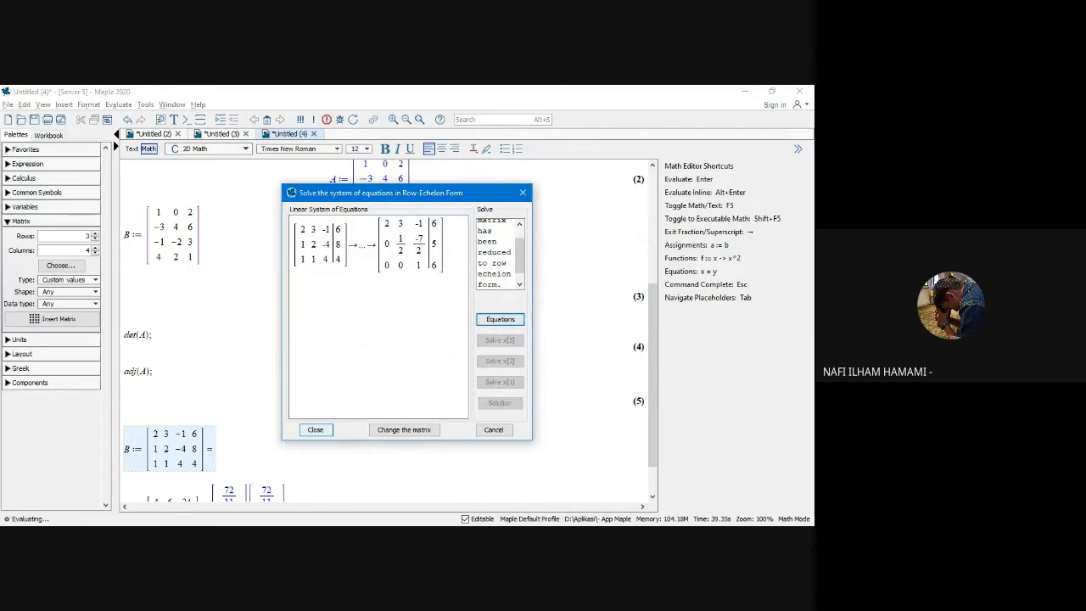
click(315, 429)
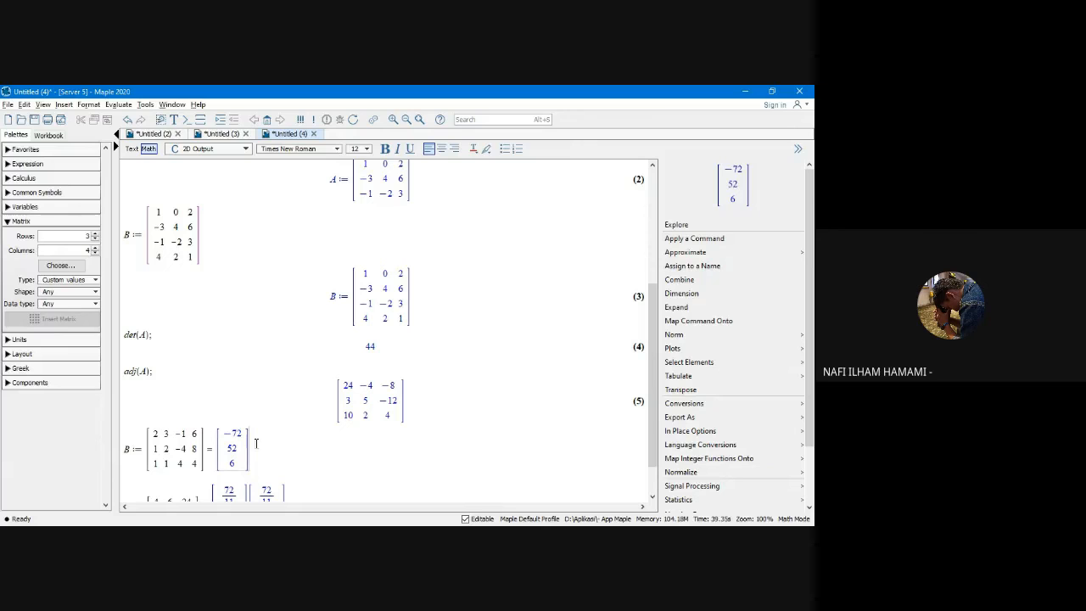
Open the linear algebra Gauss-Jordan Elimination tutor and start editing its matrix.
click(145, 105)
mouse_move(166, 145)
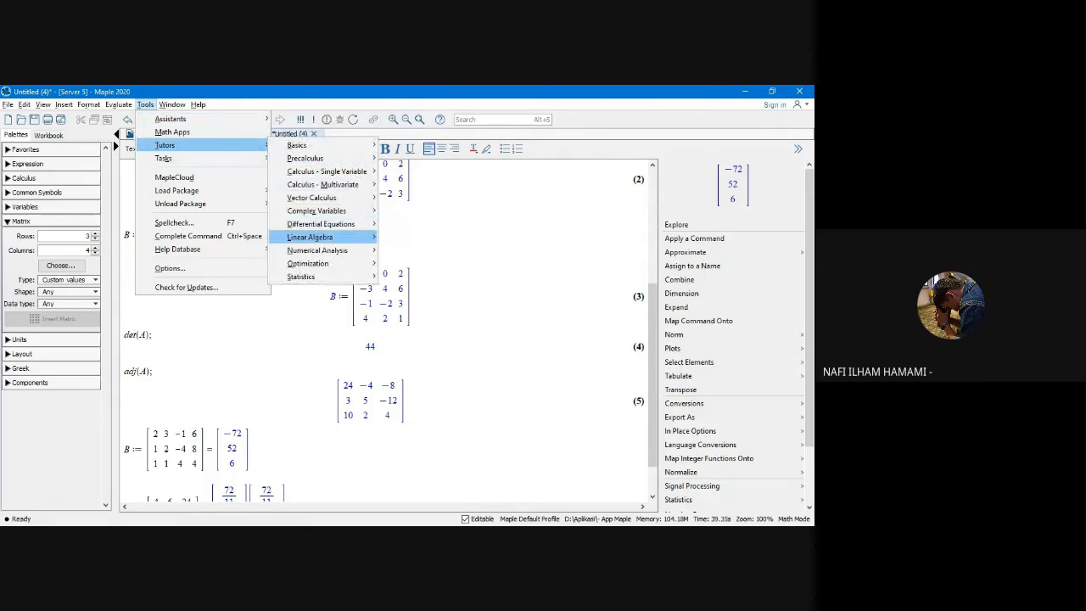
mouse_move(331, 236)
click(433, 274)
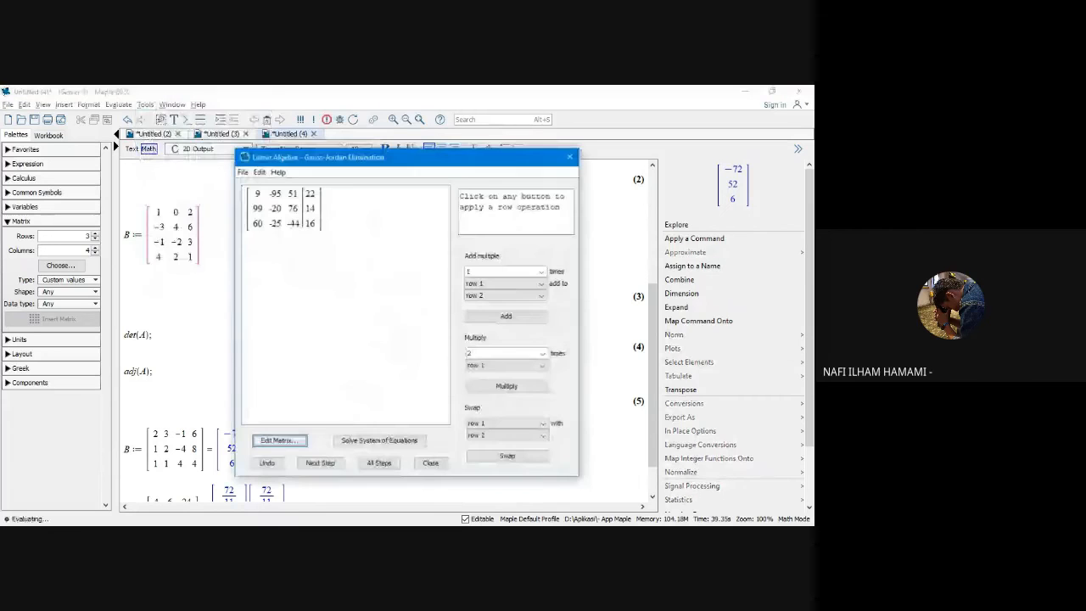
click(280, 440)
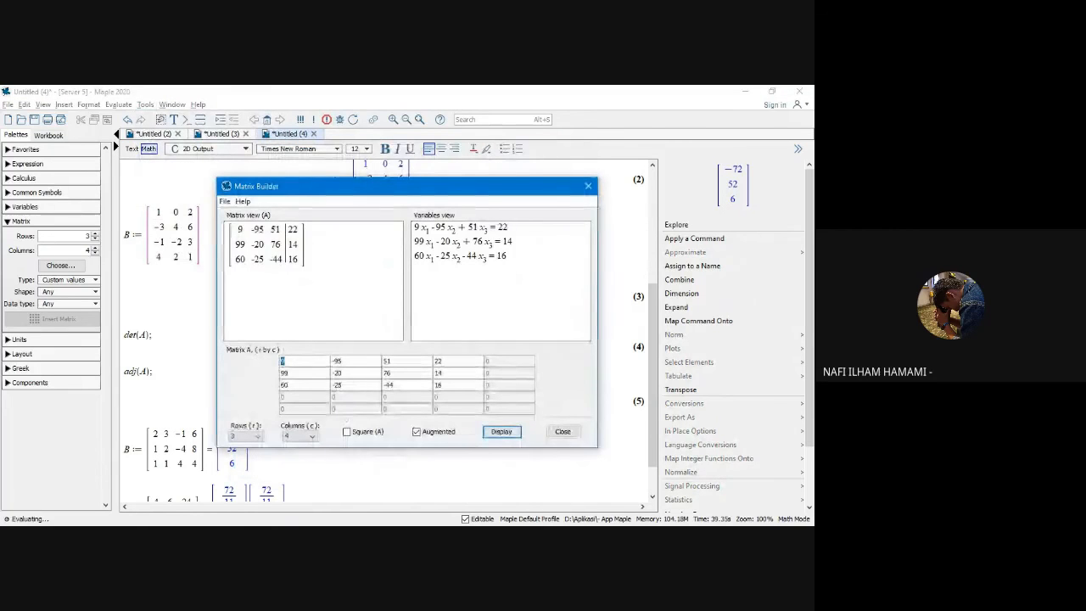
Fill the Gauss-Jordan matrix's first column with 2, 1, 1, its second with 3, 2, 1, and the third column's top entry with -1.
text(2)
key(Tab)
text(1)
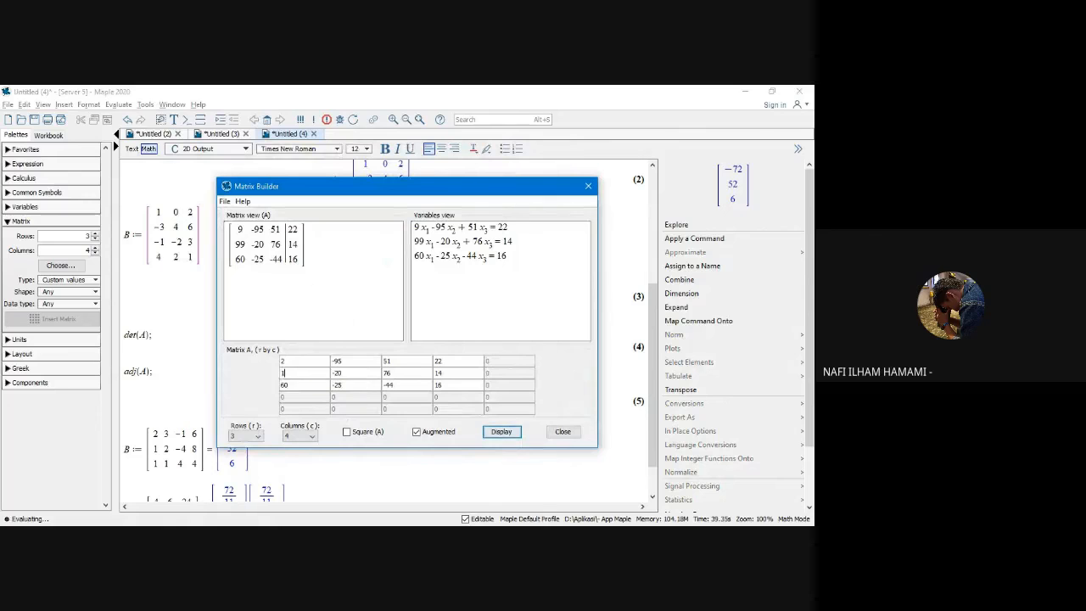
key(Tab)
text(1)
key(Tab)
text(3)
key(Tab)
text(2)
key(Tab)
text(1-1)
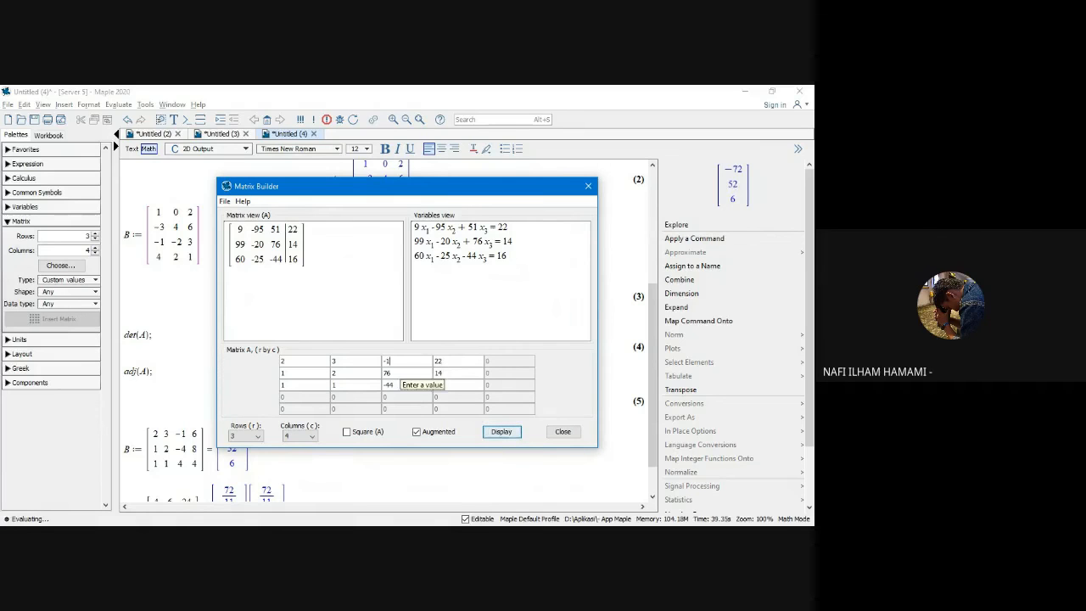
Complete the third column with -4 and 4, fill the augmented column with 6, 8, 4, and apply the displayed matrix to the tutor.
key(Tab)
text(-4)
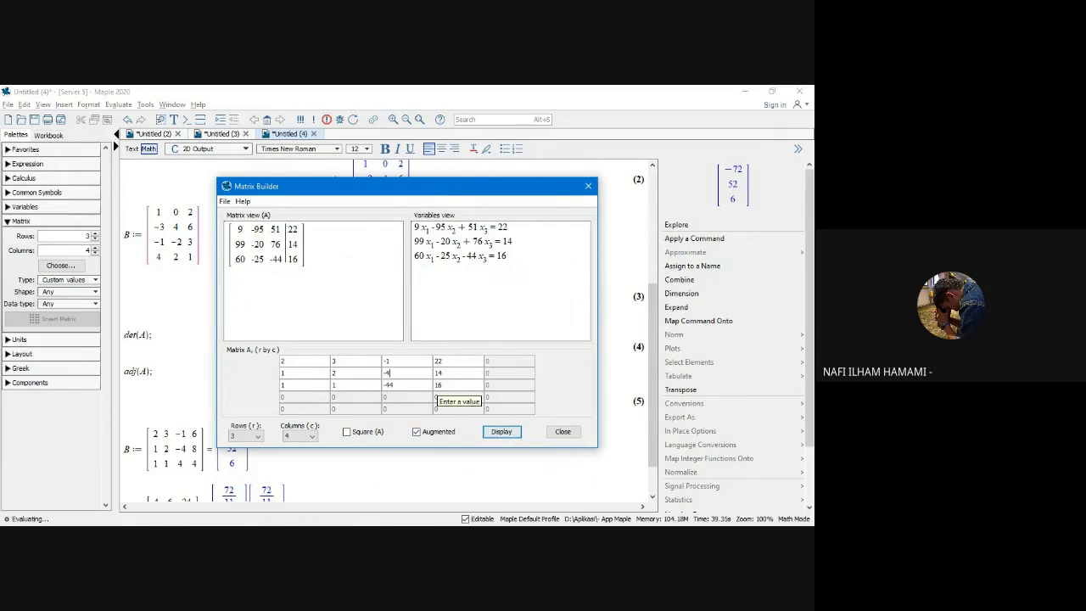
key(Tab)
text(4)
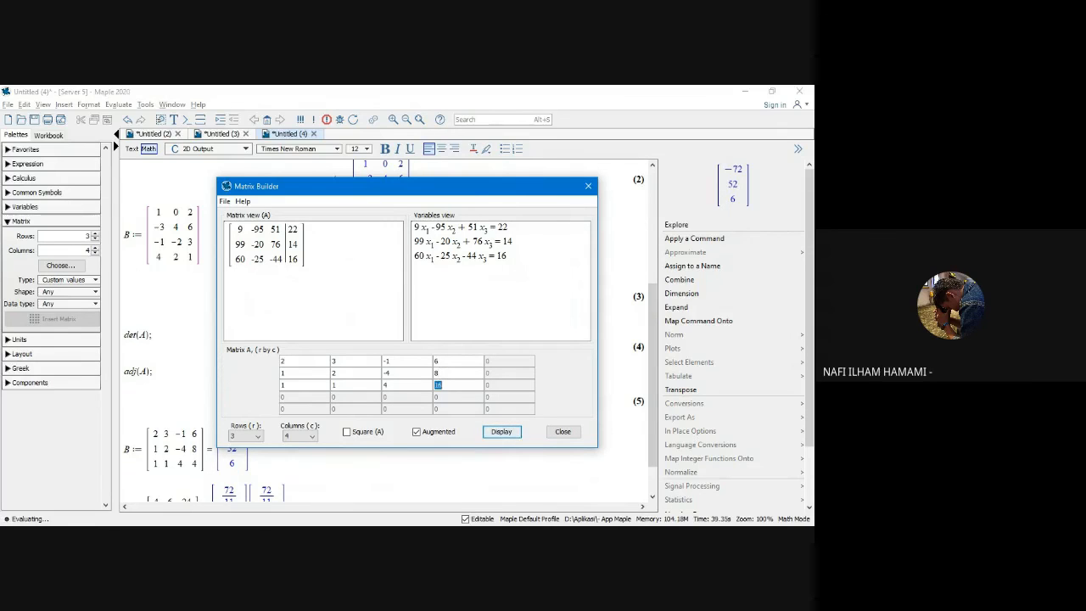
text(4)
key(Return)
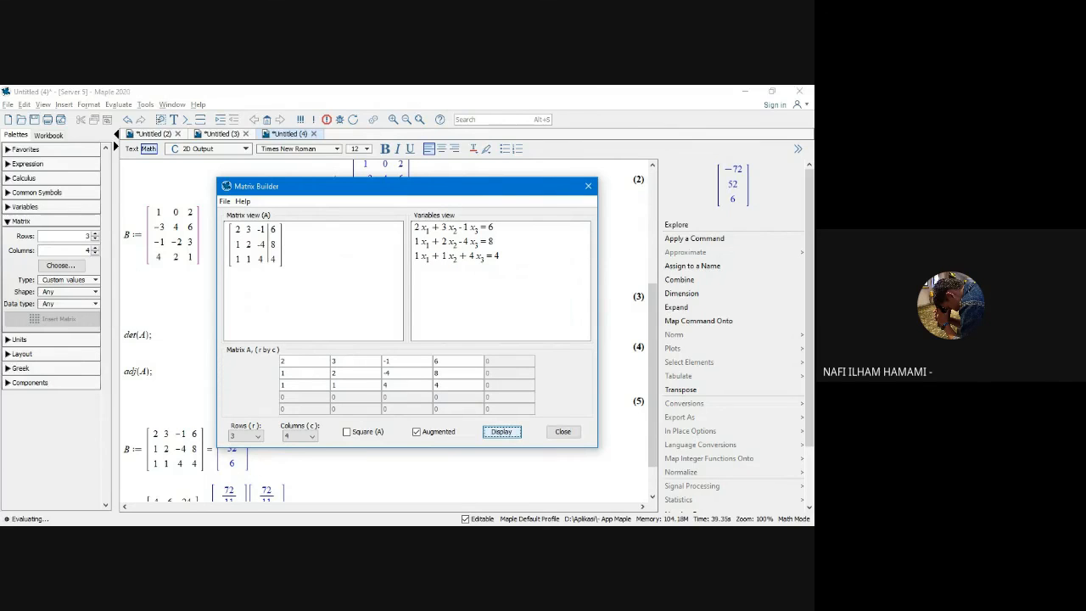
key(Return)
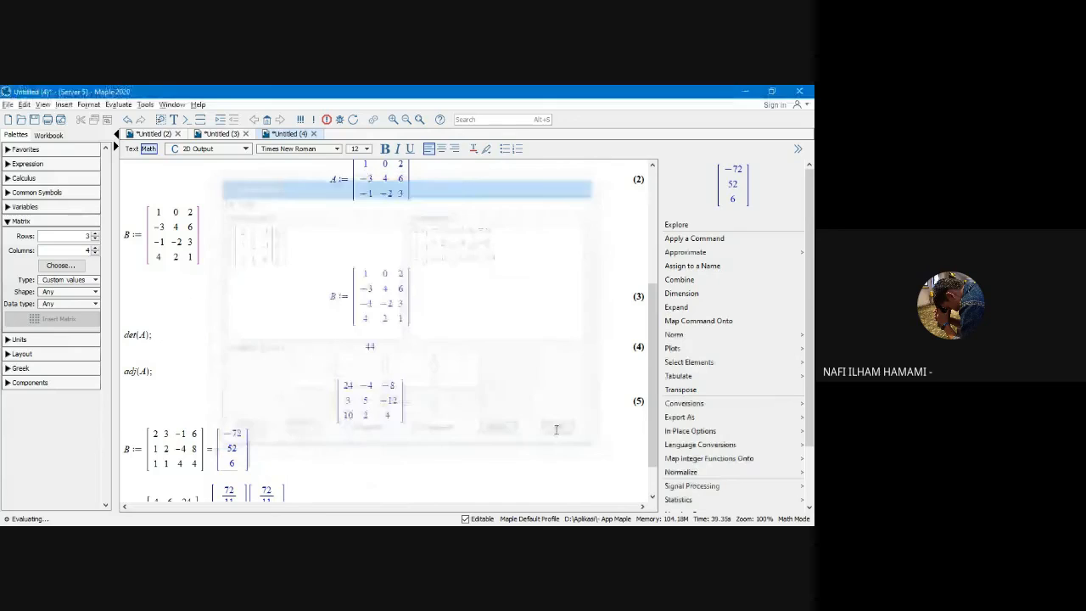
Reduce the augmented matrix to reduced row-echelon form one Gauss-Jordan row operation at a time.
click(320, 463)
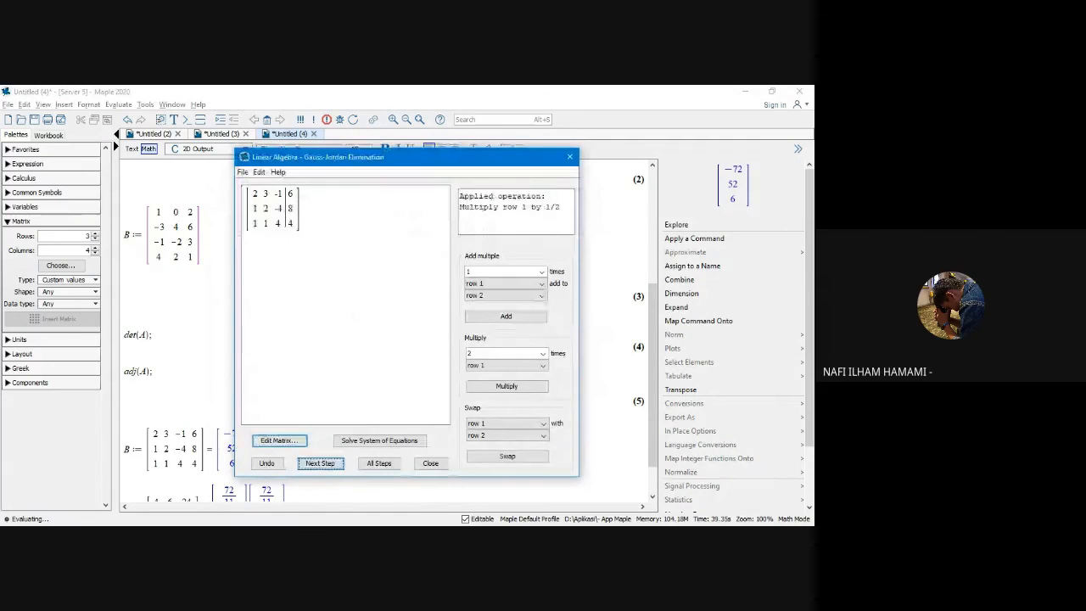
click(320, 463)
key(Return)
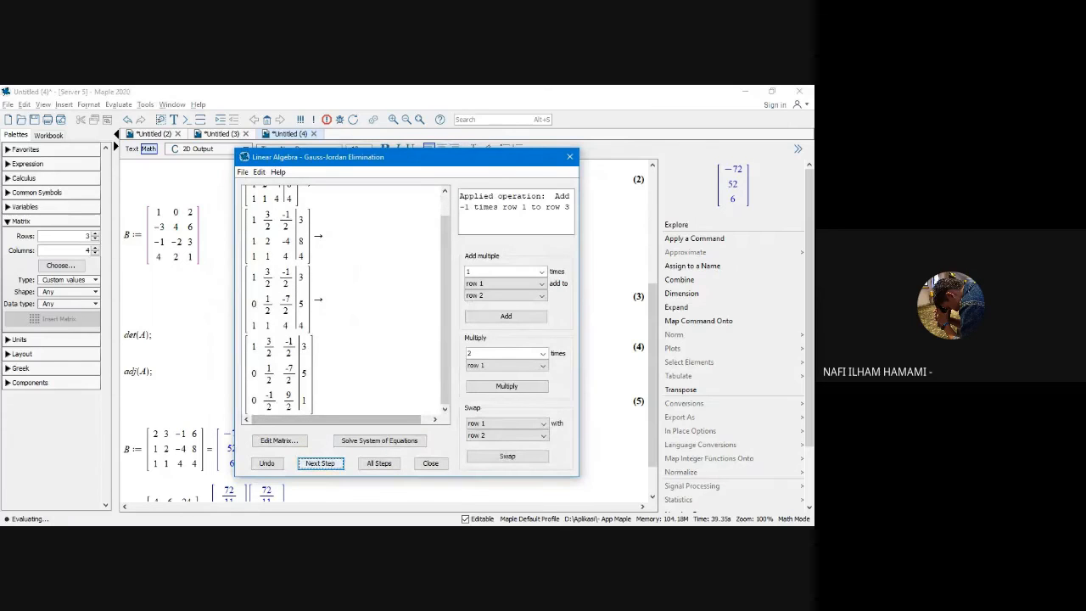
key(Return)
key(Return)
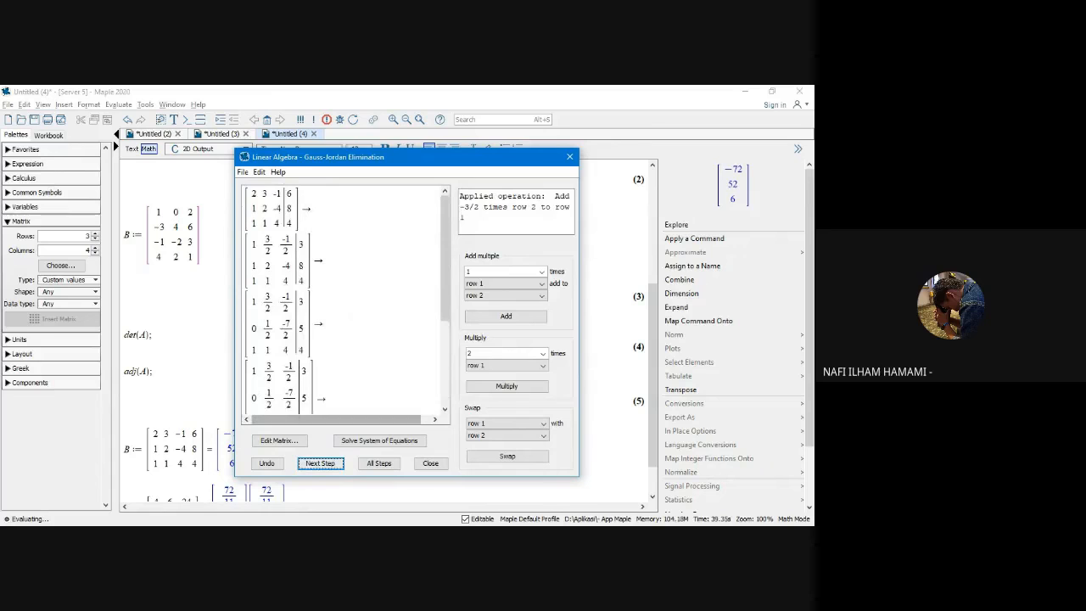
key(Return)
key(Return)
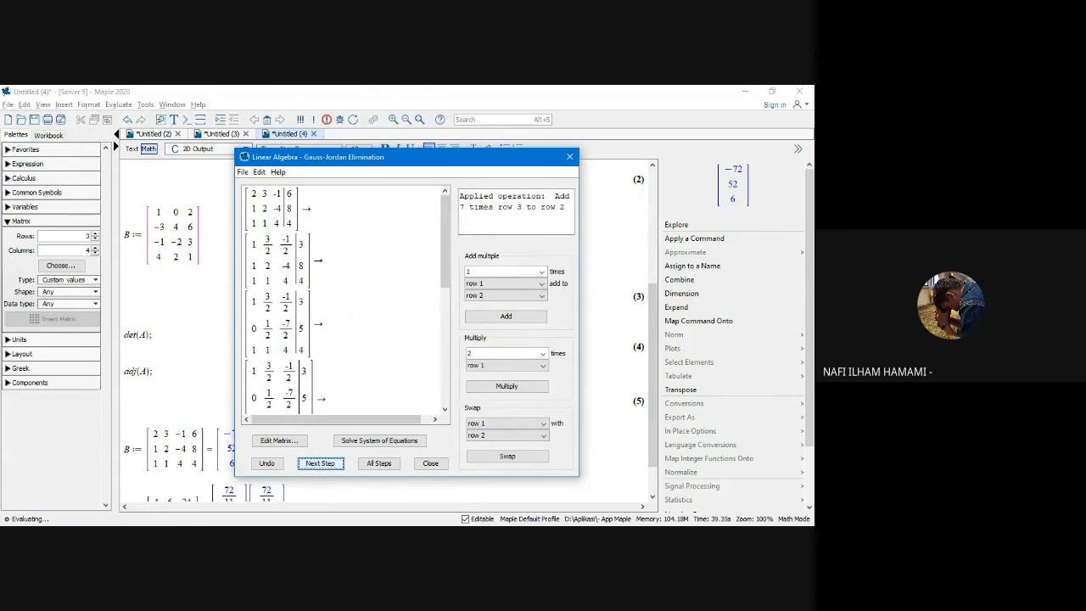
Review the reduction steps, solve the system of equations, and return the Gauss-Jordan solution to the worksheet beside the Gaussian result.
scroll(343, 301, up, 1)
drag(444, 242, 445, 360)
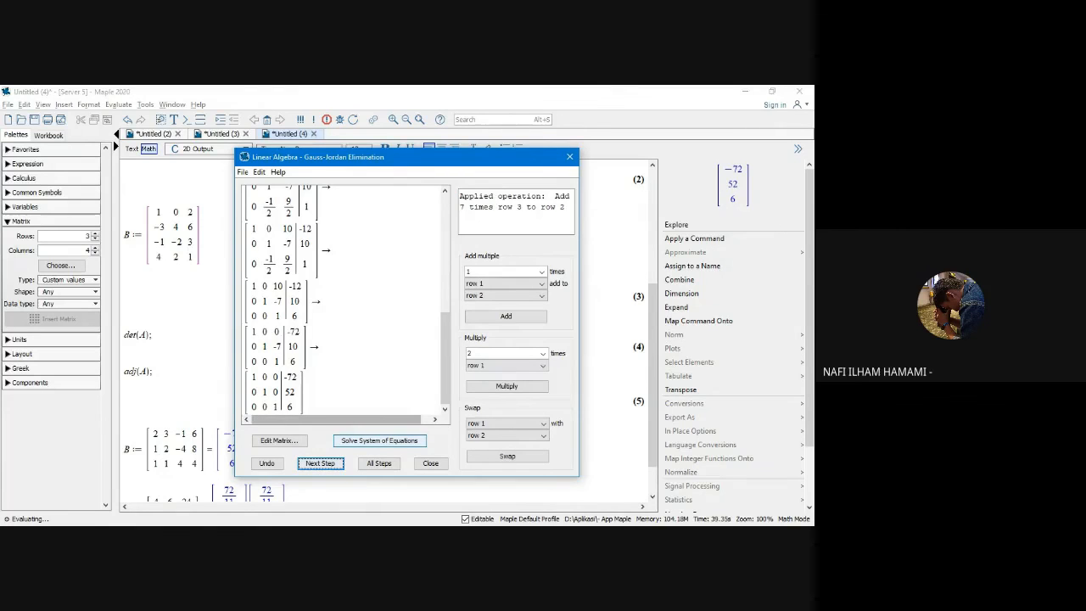
click(381, 440)
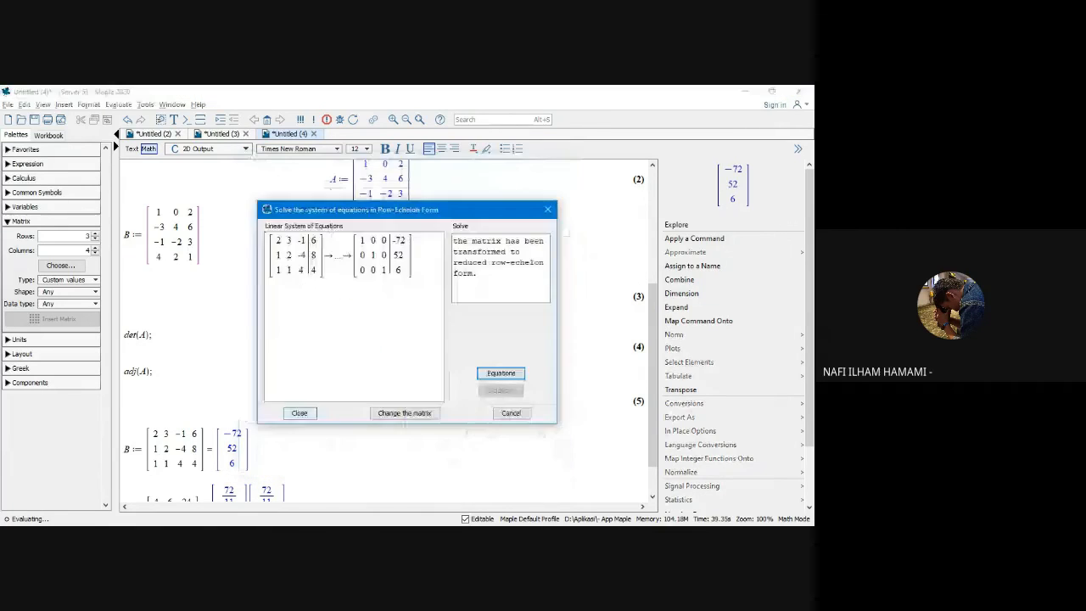
click(301, 413)
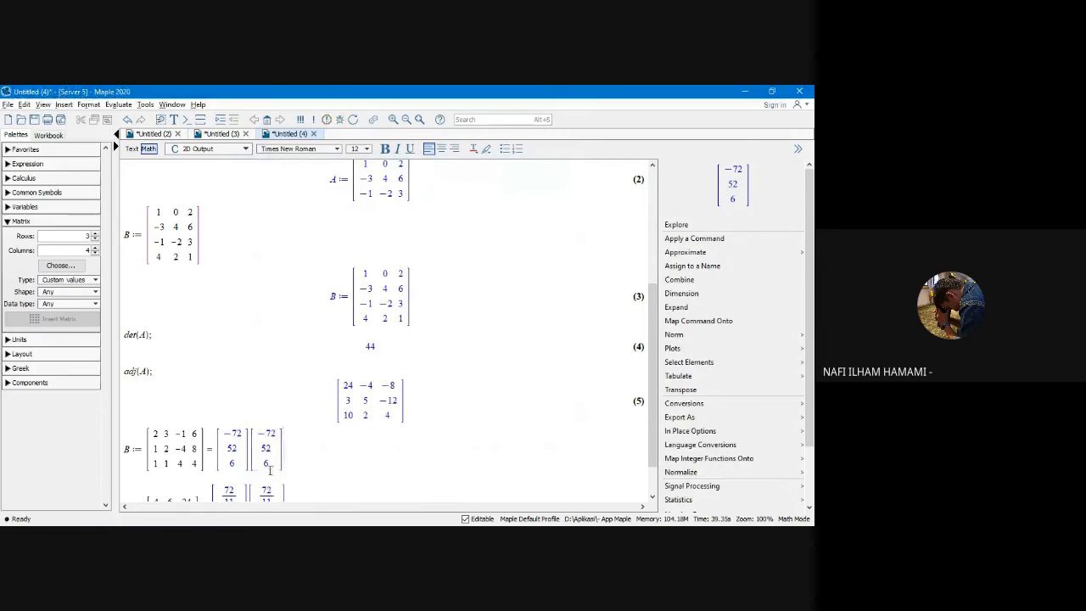
scroll(254, 433, down, 1)
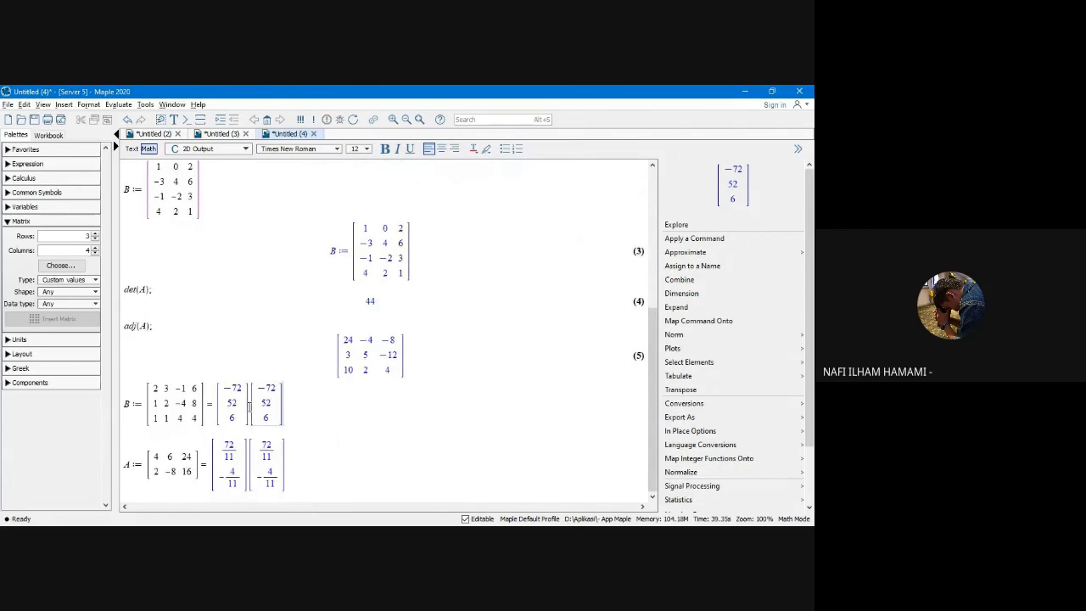